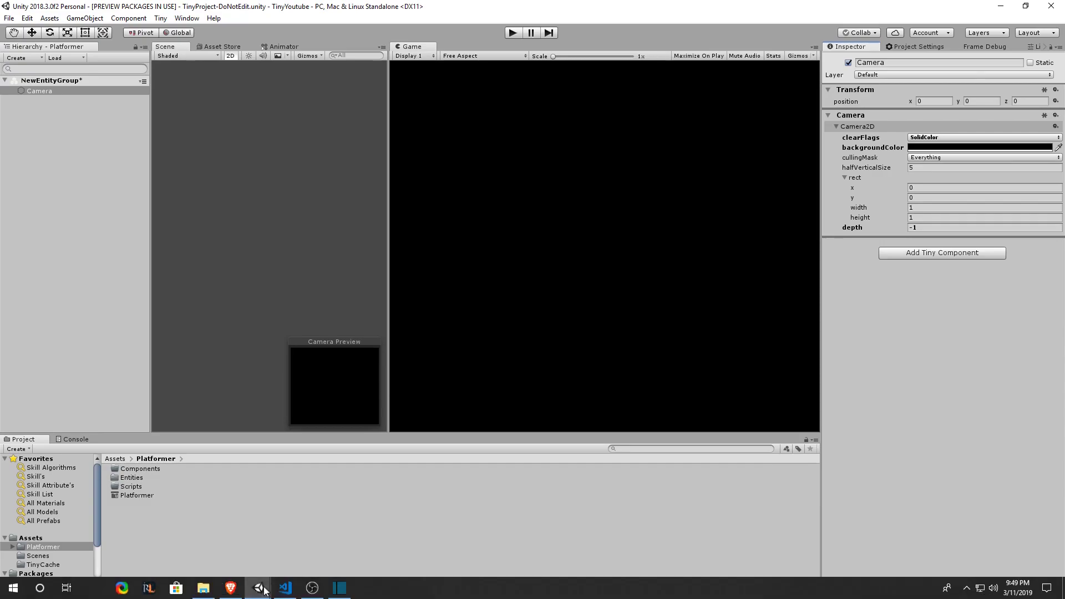
Switch to the browser and look through the top free game assets listed on itch.io
{"action": "left_click", "coordinate": [230, 587]}
{"action": "left_click", "coordinate": [75, 7]}
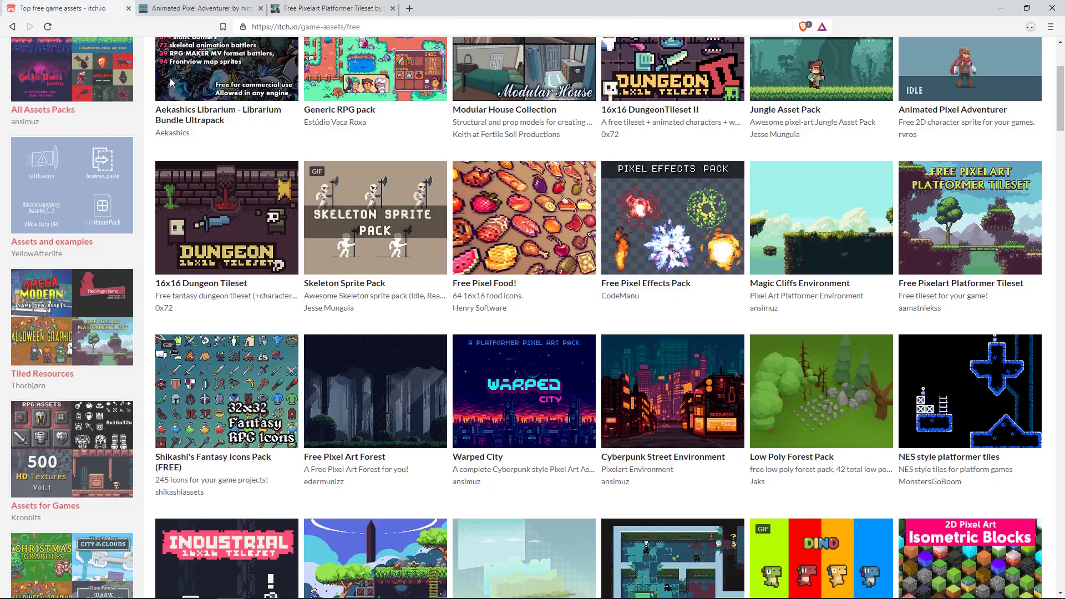
{"action": "scroll", "coordinate": [135, 54], "scroll_direction": "up", "scroll_amount": 3}
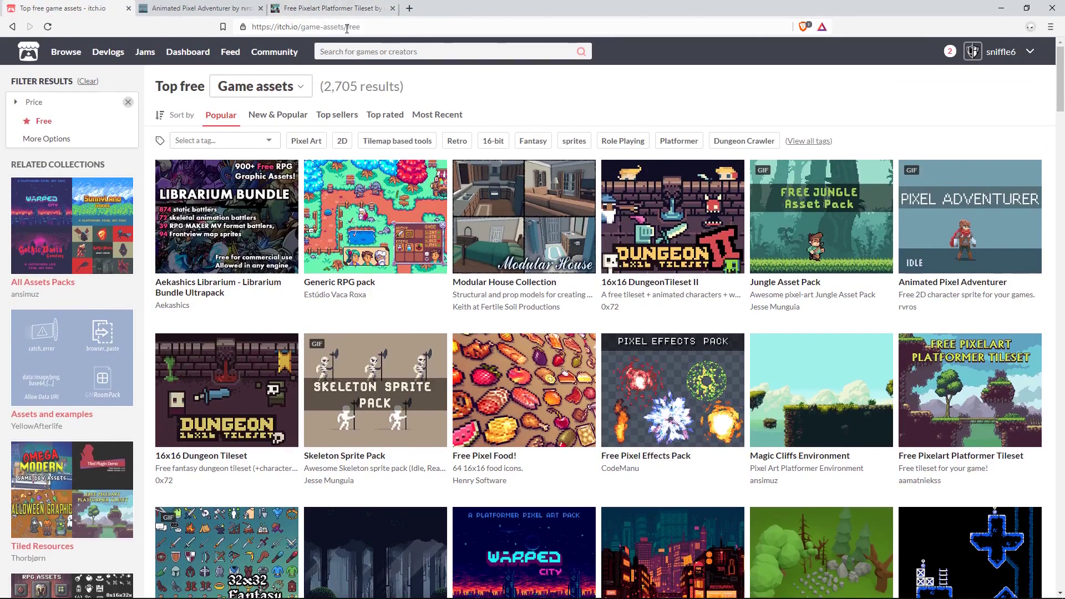
{"action": "scroll", "coordinate": [320, 179], "scroll_direction": "down", "scroll_amount": 4}
{"action": "scroll", "coordinate": [320, 180], "scroll_direction": "up", "scroll_amount": 4}
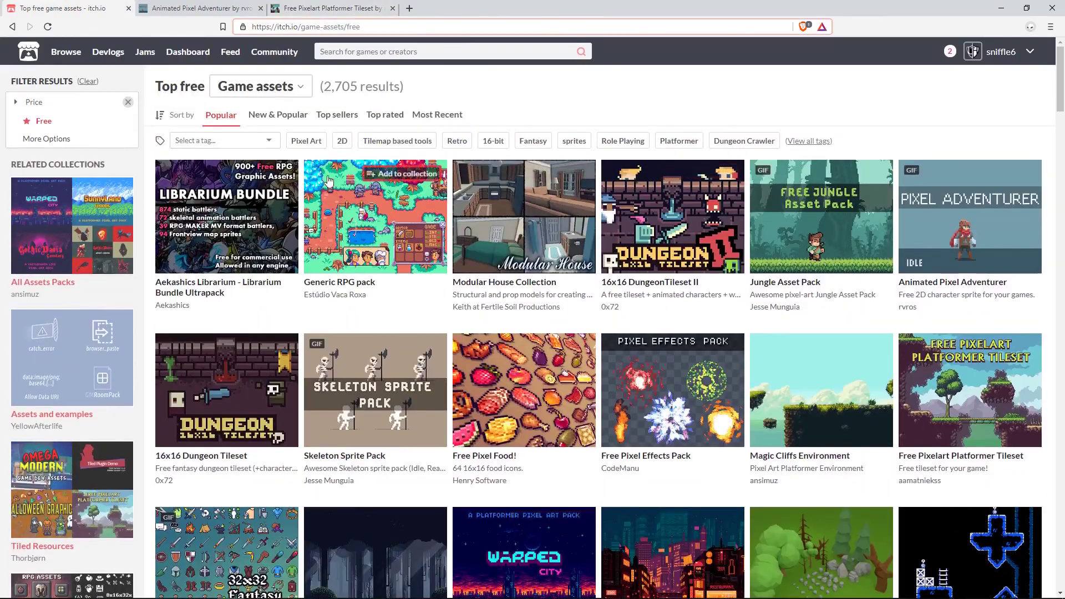
{"action": "scroll", "coordinate": [1003, 348], "scroll_direction": "down", "scroll_amount": 1}
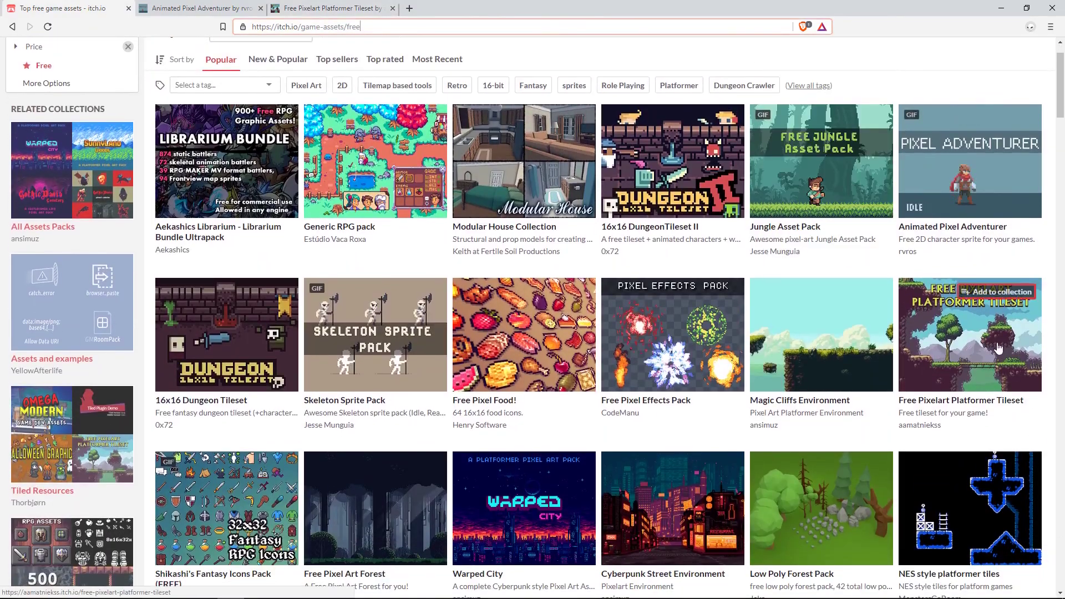
Examine the Animated Pixel Adventurer and Free Pixelart Platformer Tileset pages, including their contents, licence terms and downloads
{"action": "left_click", "coordinate": [223, 9]}
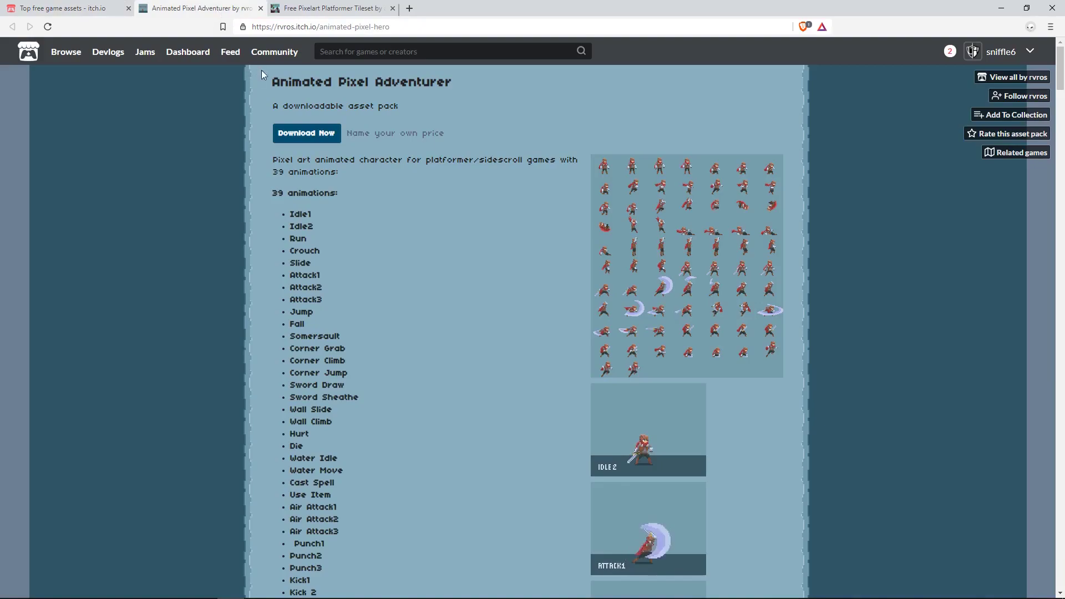
{"action": "scroll", "coordinate": [438, 281], "scroll_direction": "down", "scroll_amount": 4}
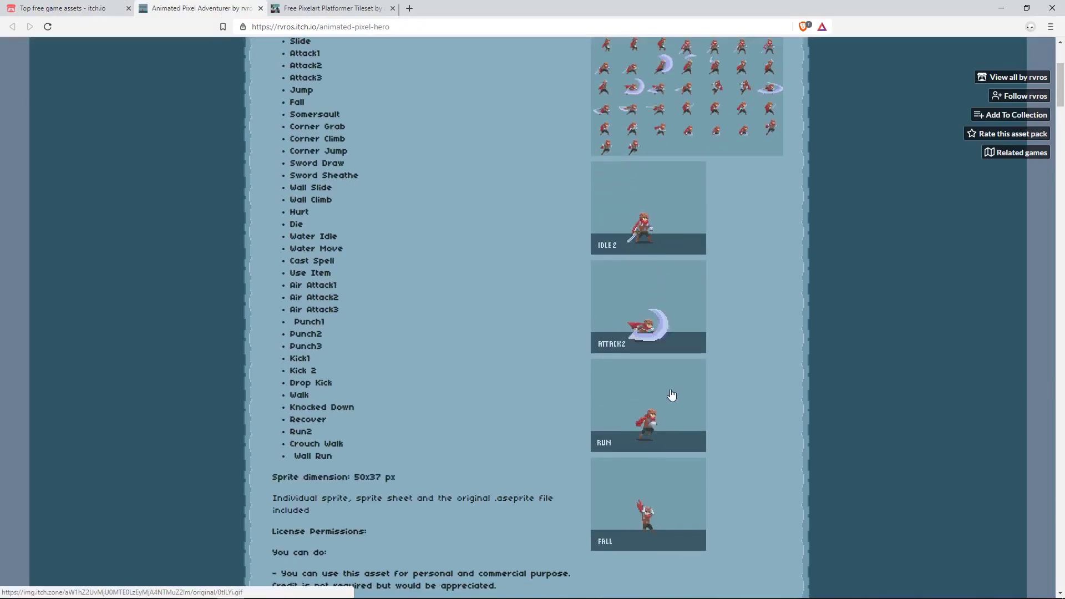
{"action": "left_click", "coordinate": [298, 6]}
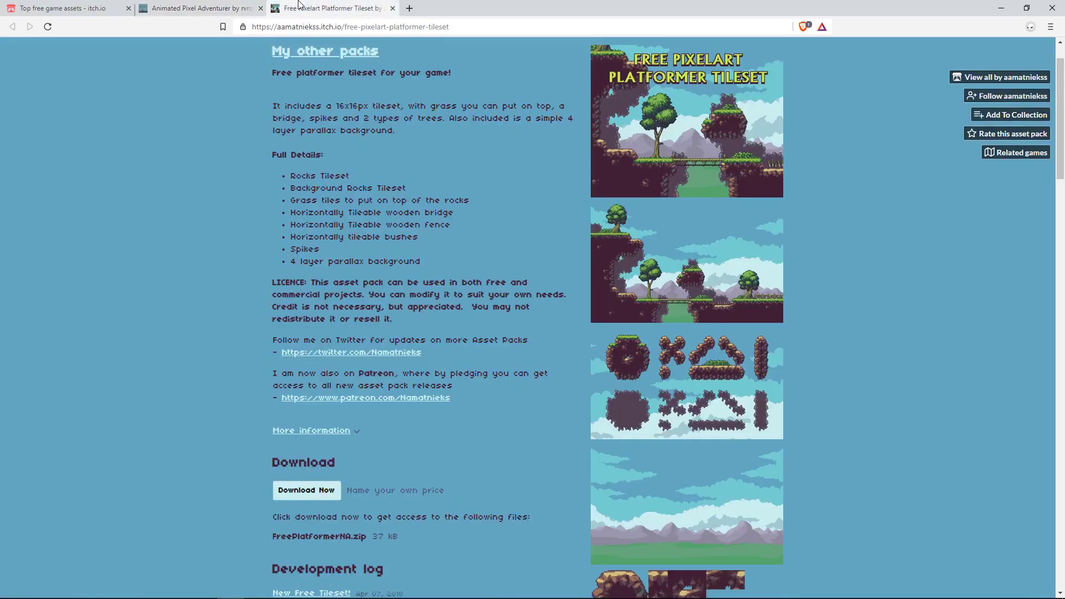
{"action": "left_click", "coordinate": [199, 7]}
{"action": "left_click", "coordinate": [322, 6]}
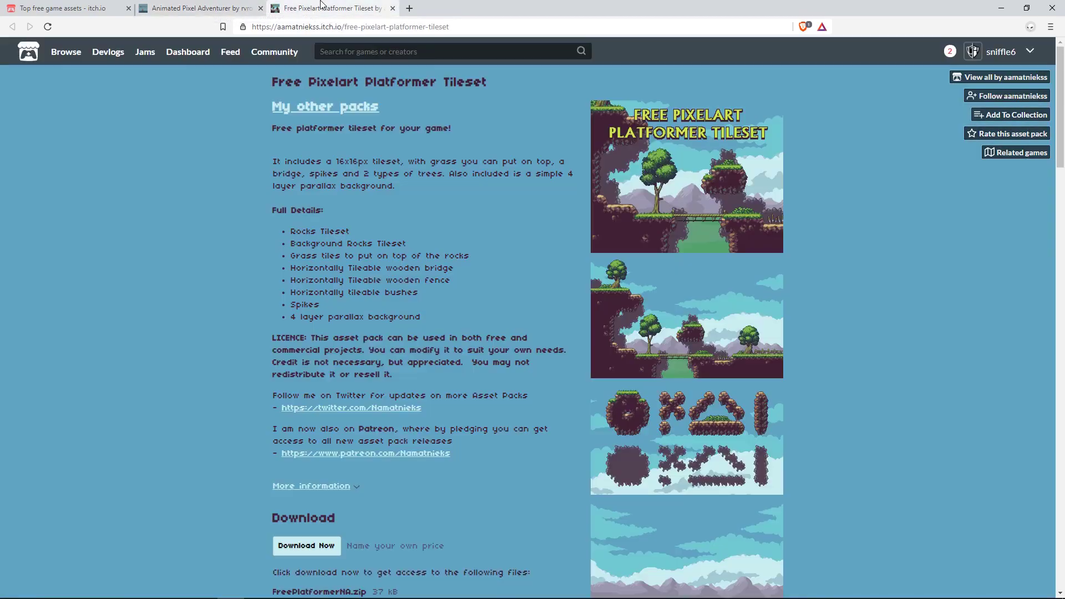
{"action": "scroll", "coordinate": [363, 553], "scroll_direction": "down", "scroll_amount": 3}
{"action": "left_click", "coordinate": [200, 8]}
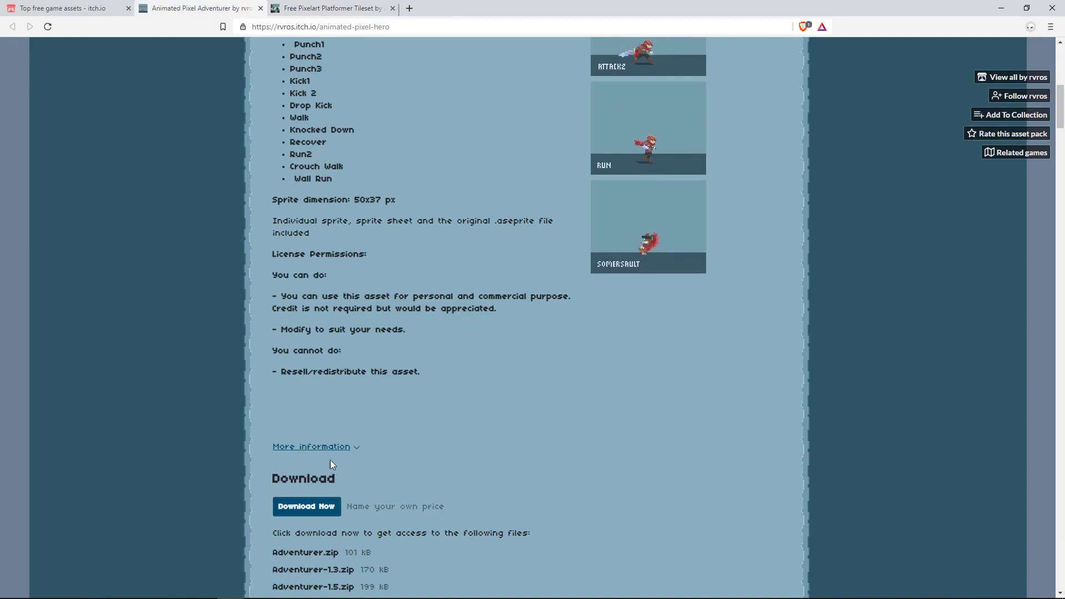
{"action": "left_click", "coordinate": [296, 3]}
Switch back to the Unity project and create a folder named Graphics inside the Platformer folder
{"action": "mouse_move", "coordinate": [340, 597]}
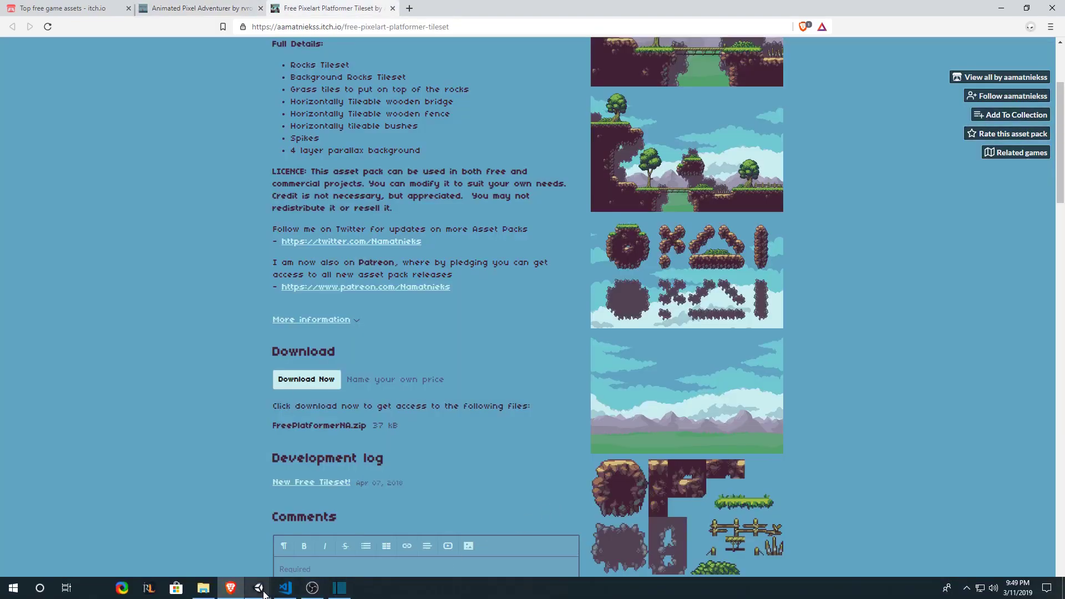
{"action": "mouse_move", "coordinate": [260, 589]}
{"action": "left_click", "coordinate": [274, 557]}
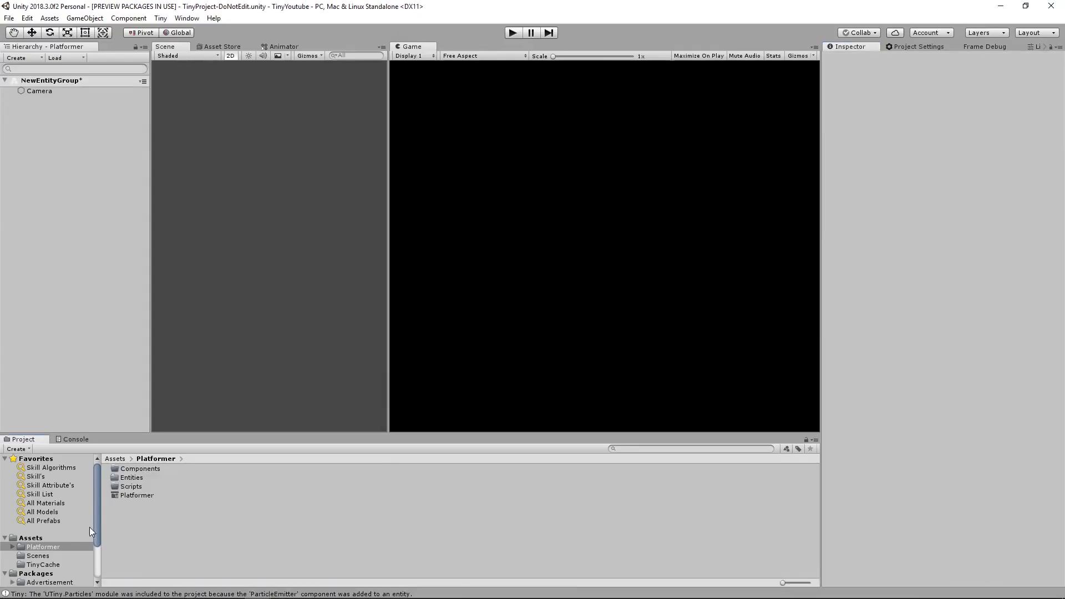
{"action": "left_click", "coordinate": [12, 547]}
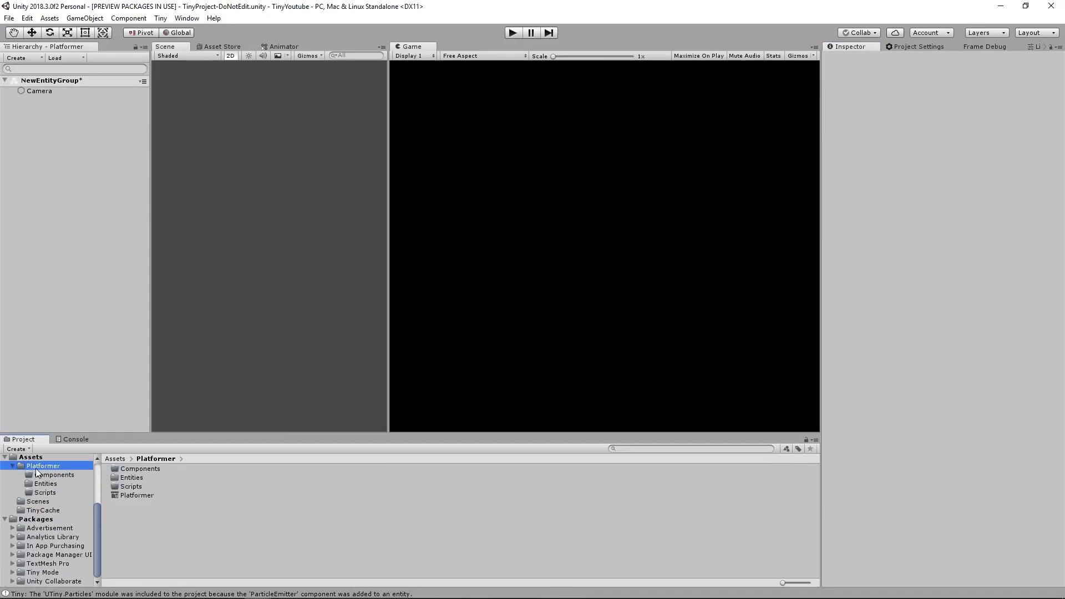
{"action": "left_click", "coordinate": [11, 468]}
{"action": "left_click", "coordinate": [11, 492]}
{"action": "left_click", "coordinate": [182, 548]}
{"action": "right_click", "coordinate": [115, 514]}
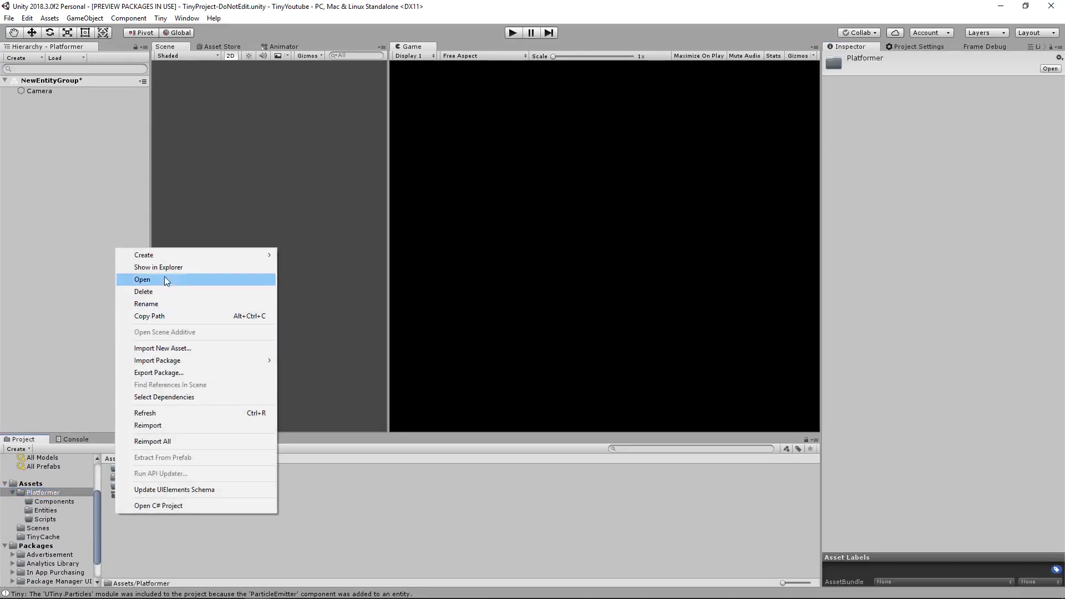
{"action": "mouse_move", "coordinate": [175, 253]}
{"action": "left_click", "coordinate": [362, 168]}
{"action": "type", "text": "Graphics"}
{"action": "key", "text": "Return"}
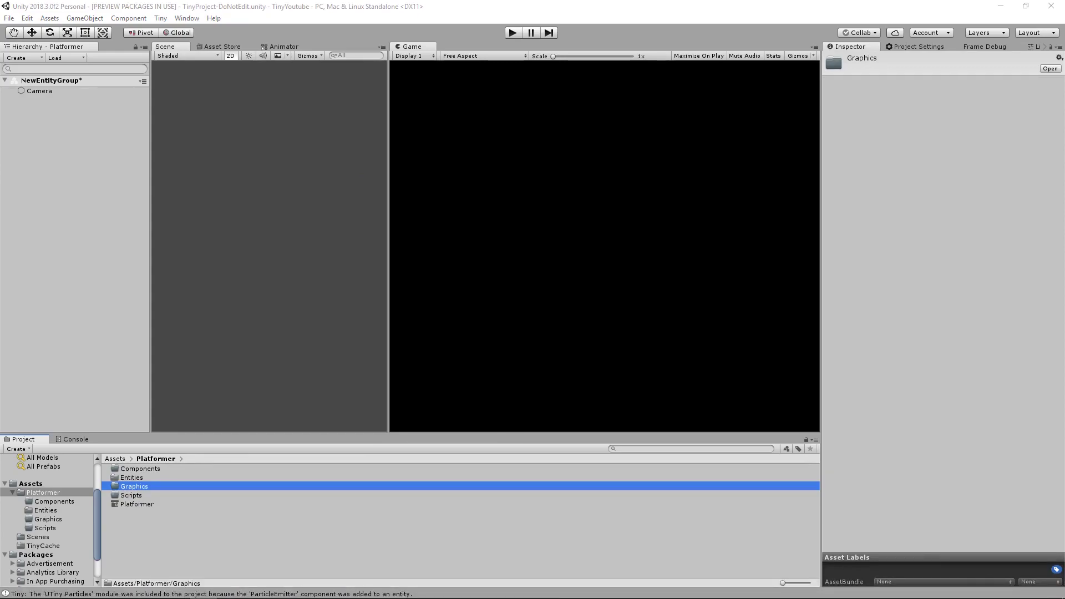
Import the Tileset image and the adventurer-v1.5-Sheet image from File Explorer into the project's Graphics folder
{"action": "right_click", "coordinate": [202, 585]}
{"action": "left_click", "coordinate": [197, 526]}
{"action": "double_click", "coordinate": [571, 187]}
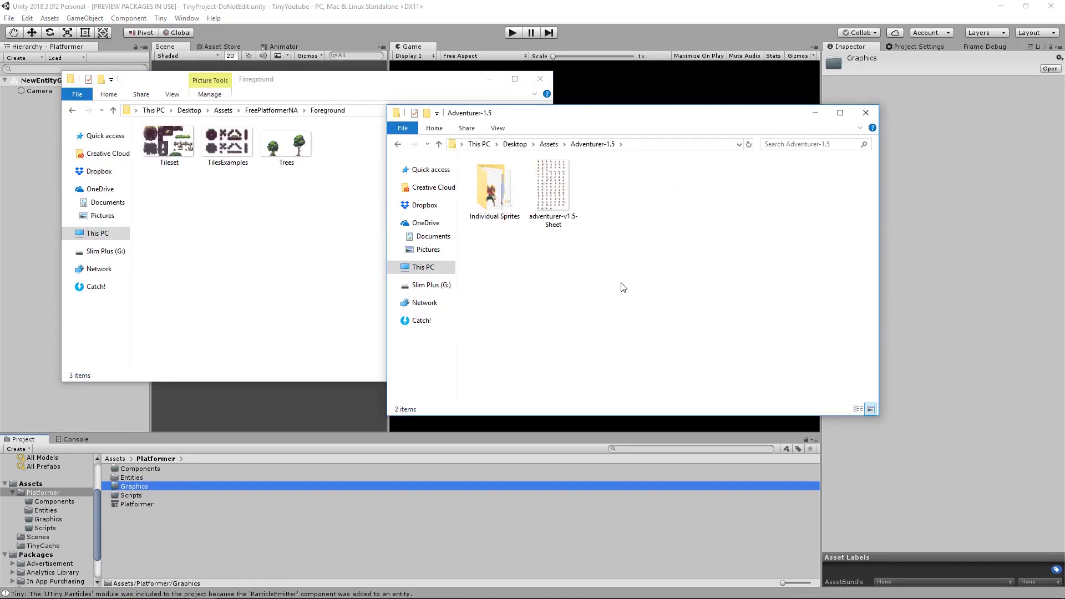
{"action": "left_click", "coordinate": [183, 149]}
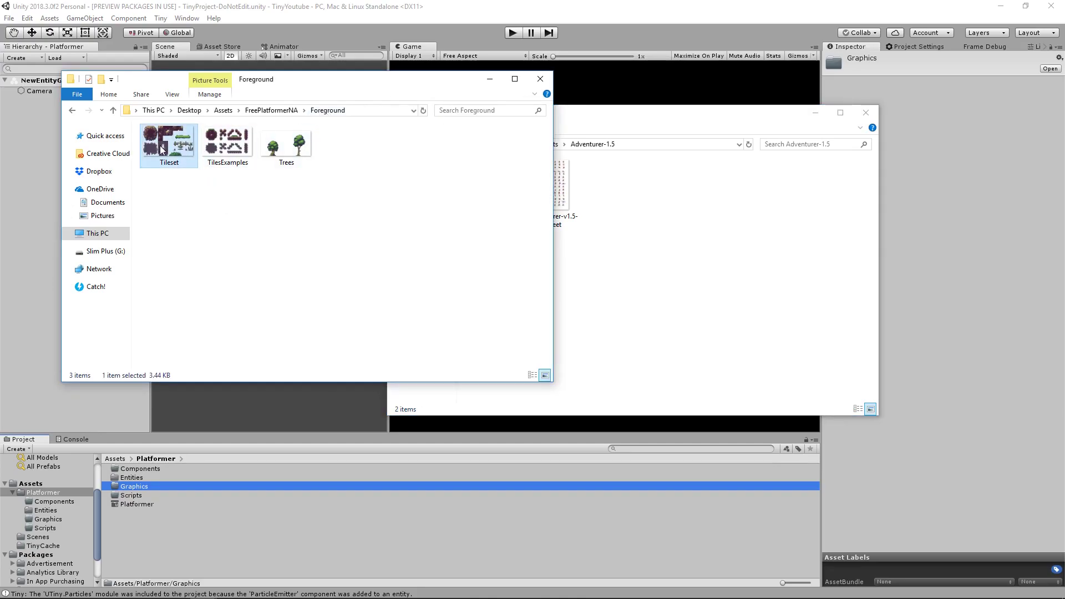
{"action": "left_click_drag", "start_coordinate": [161, 143], "coordinate": [149, 484]}
{"action": "left_click", "coordinate": [676, 345]}
{"action": "left_click_drag", "start_coordinate": [544, 215], "coordinate": [145, 489]}
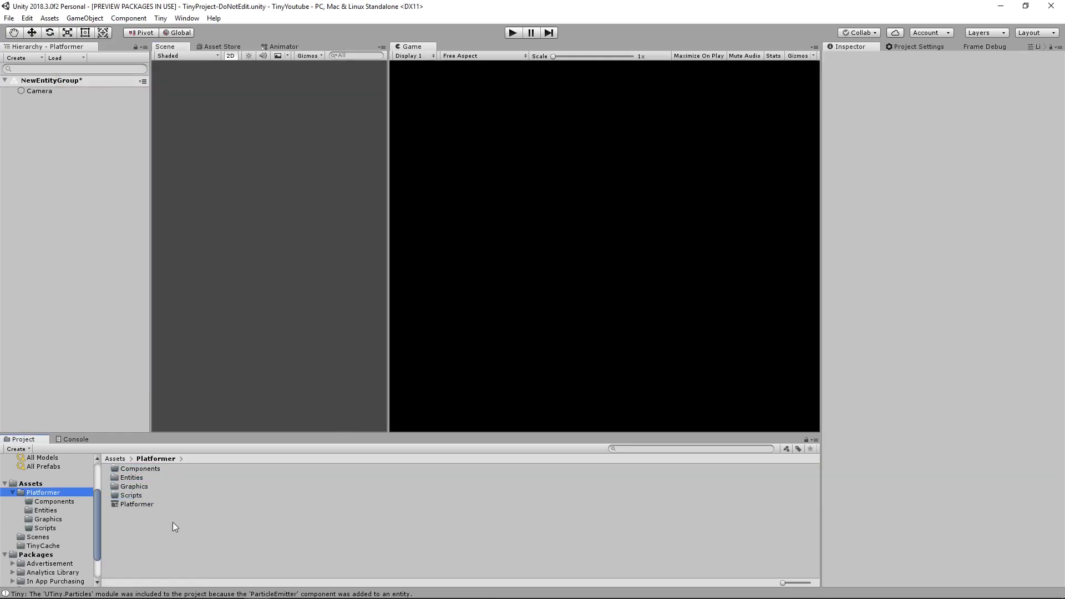
Set adventurer-v1.5-Sheet in the Graphics folder to Multiple sprite mode and Full Rect mesh type, with physics shape generation off
{"action": "double_click", "coordinate": [128, 487]}
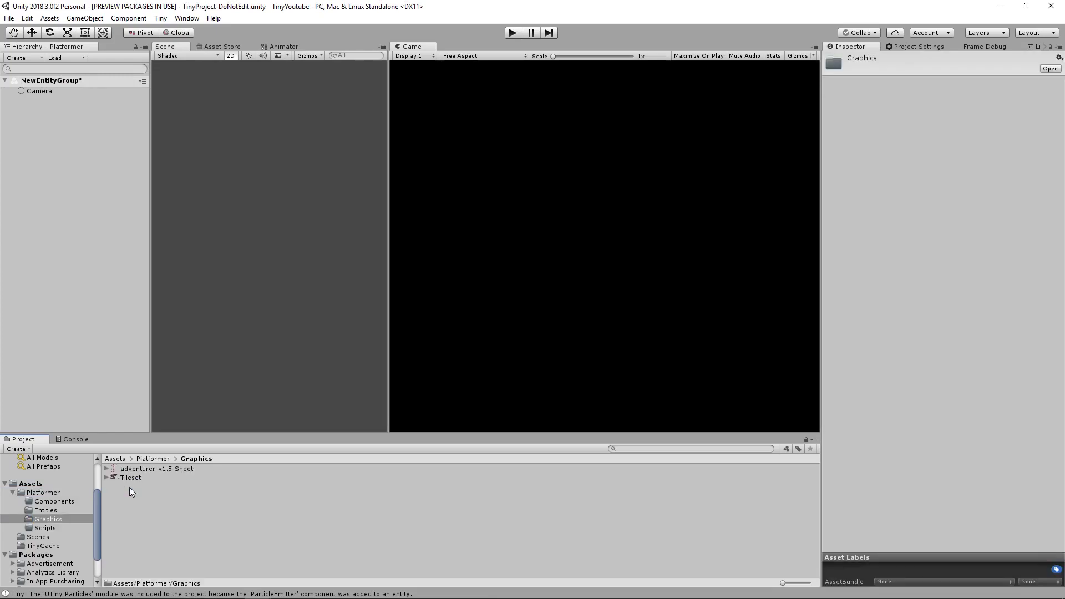
{"action": "left_click", "coordinate": [163, 468]}
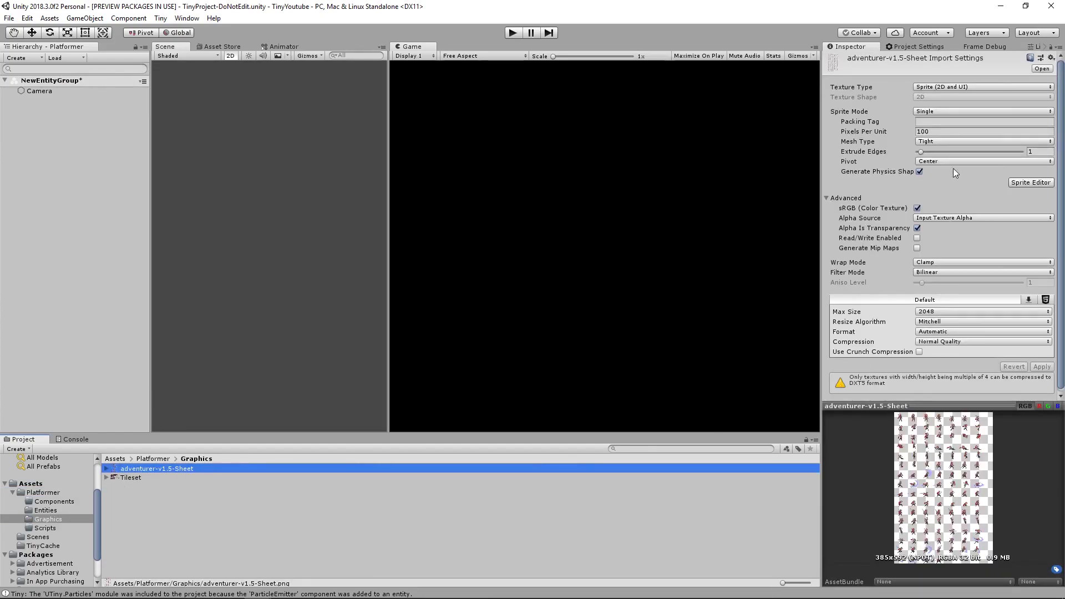
{"action": "left_click", "coordinate": [934, 112]}
{"action": "left_click", "coordinate": [942, 132]}
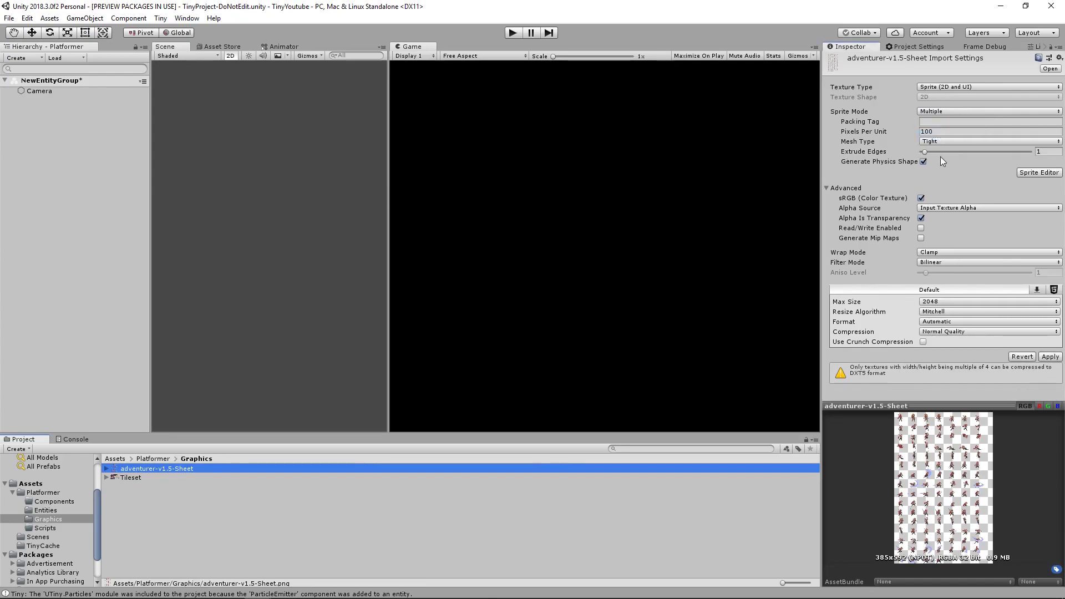
{"action": "left_click", "coordinate": [933, 141]}
{"action": "left_click", "coordinate": [947, 153]}
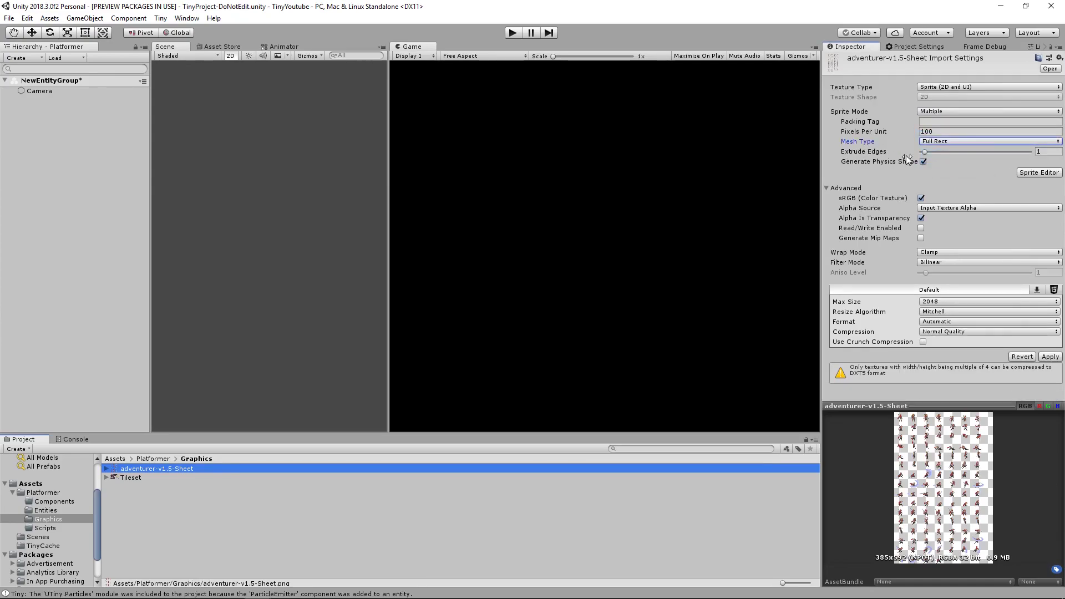
{"action": "left_click", "coordinate": [924, 161]}
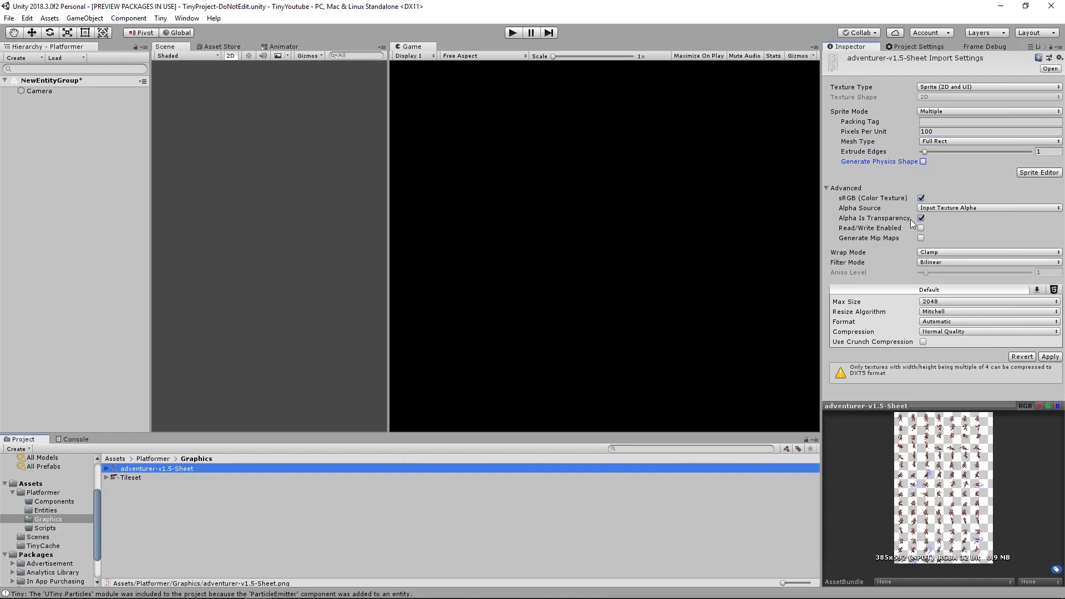
Set the adventurer sheet's filter mode to Point (no filter) and compression to None, and apply the import settings
{"action": "left_click", "coordinate": [940, 261]}
{"action": "left_click", "coordinate": [946, 272]}
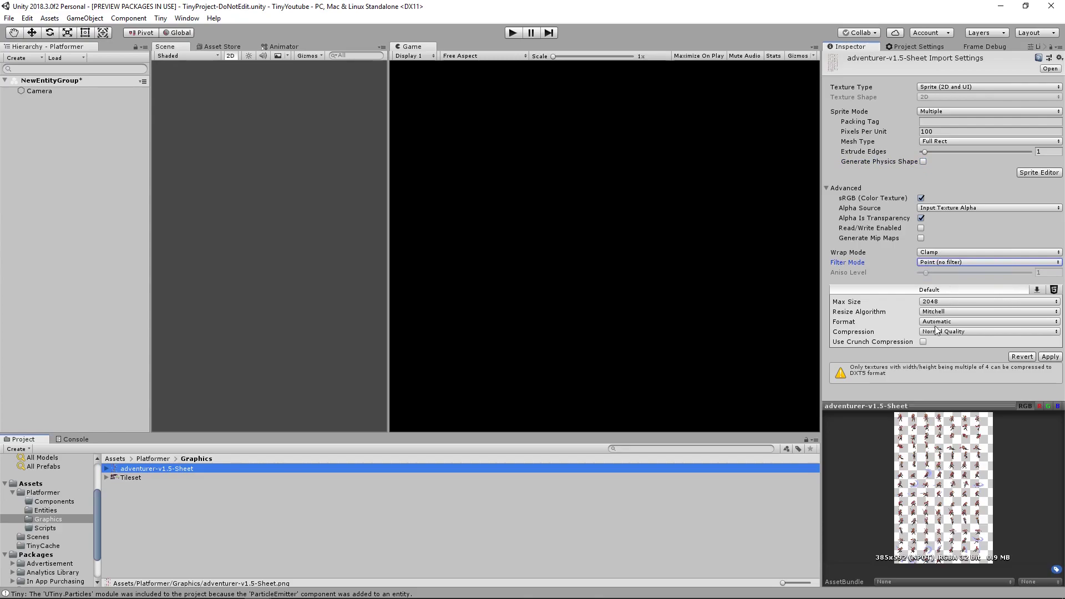
{"action": "left_click", "coordinate": [938, 331]}
{"action": "left_click", "coordinate": [945, 341]}
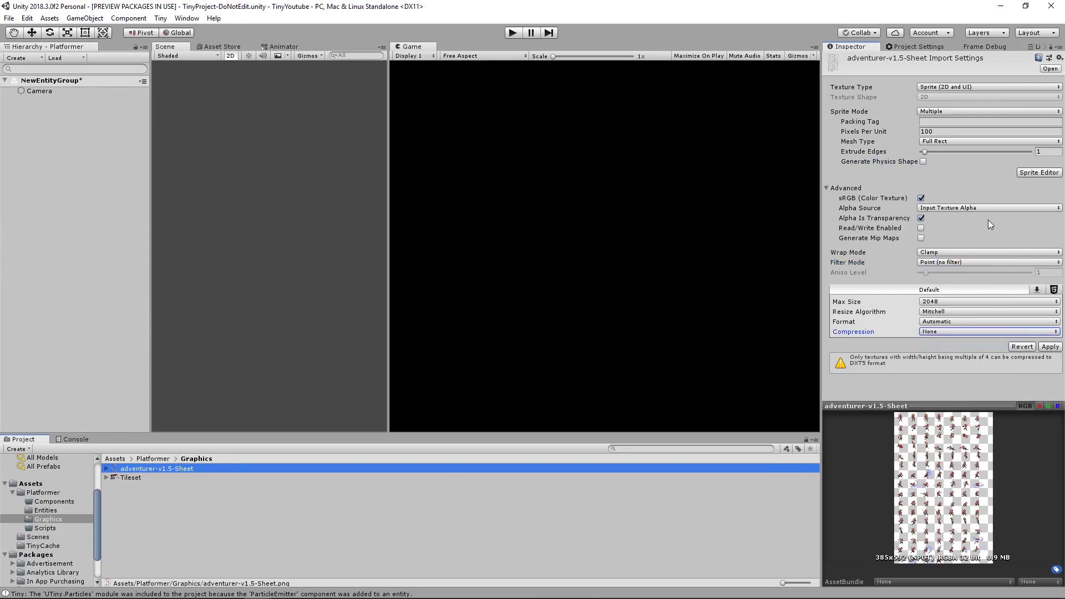
{"action": "left_click", "coordinate": [1050, 346]}
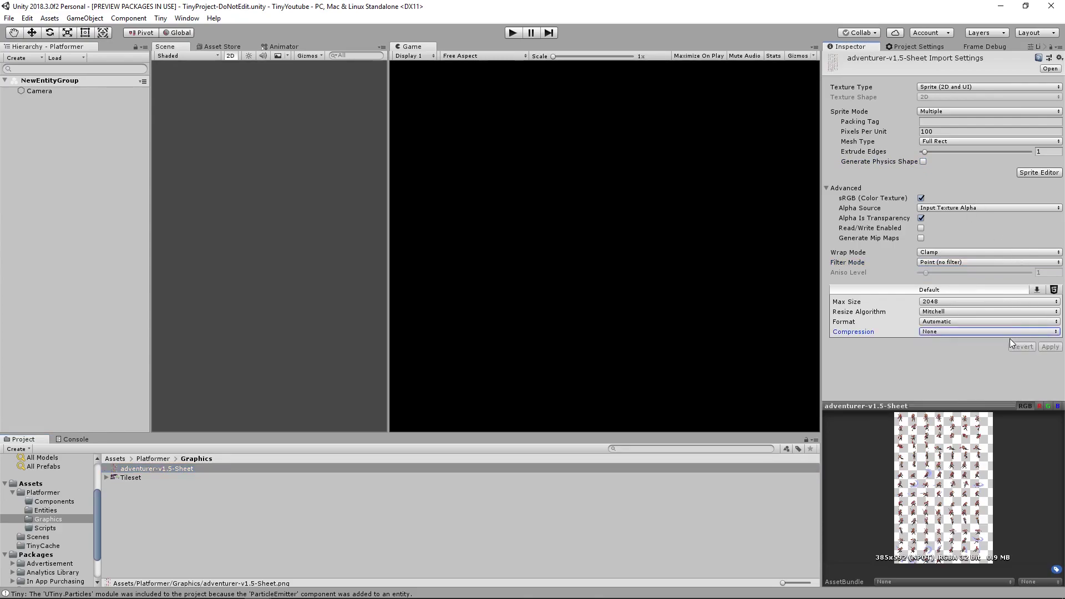
Open the adventurer sheet in the Sprite Editor and set the slice type to Grid By Cell Size
{"action": "left_click", "coordinate": [1033, 175]}
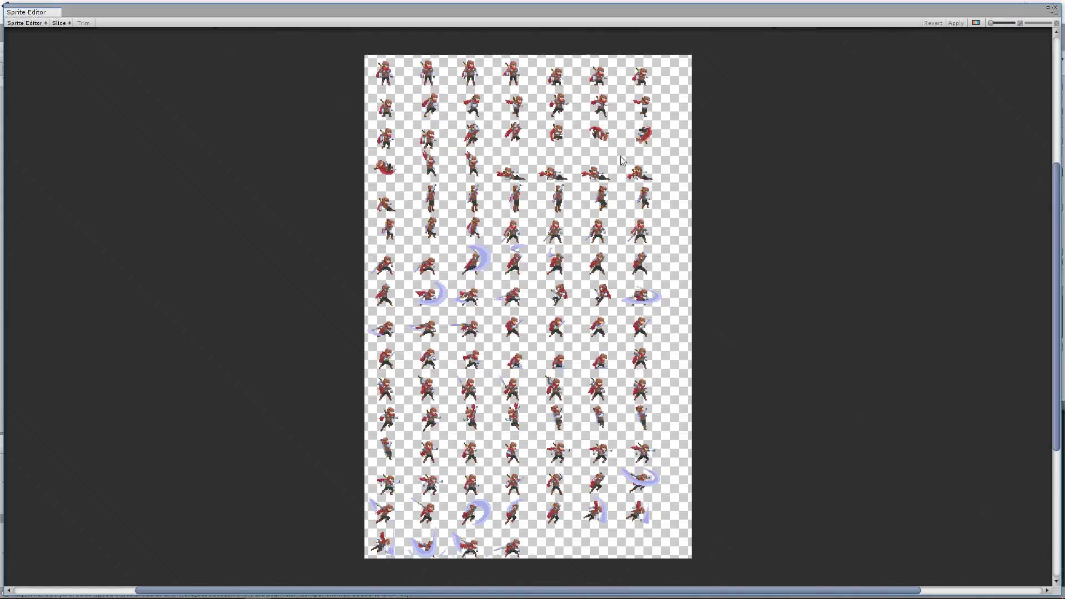
{"action": "left_click", "coordinate": [53, 24]}
{"action": "left_click", "coordinate": [161, 34]}
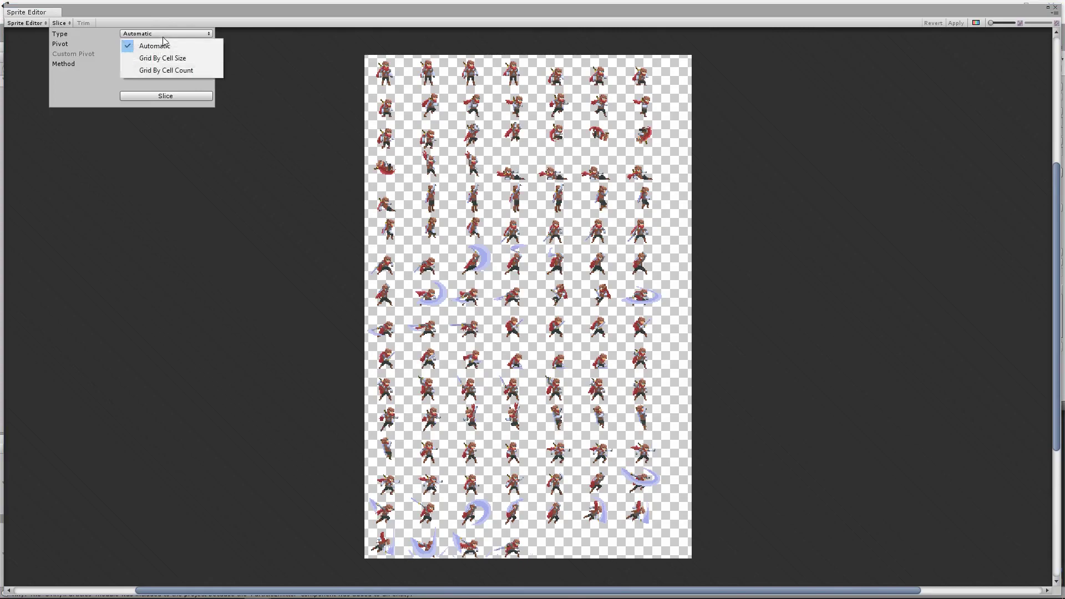
{"action": "left_click", "coordinate": [171, 59]}
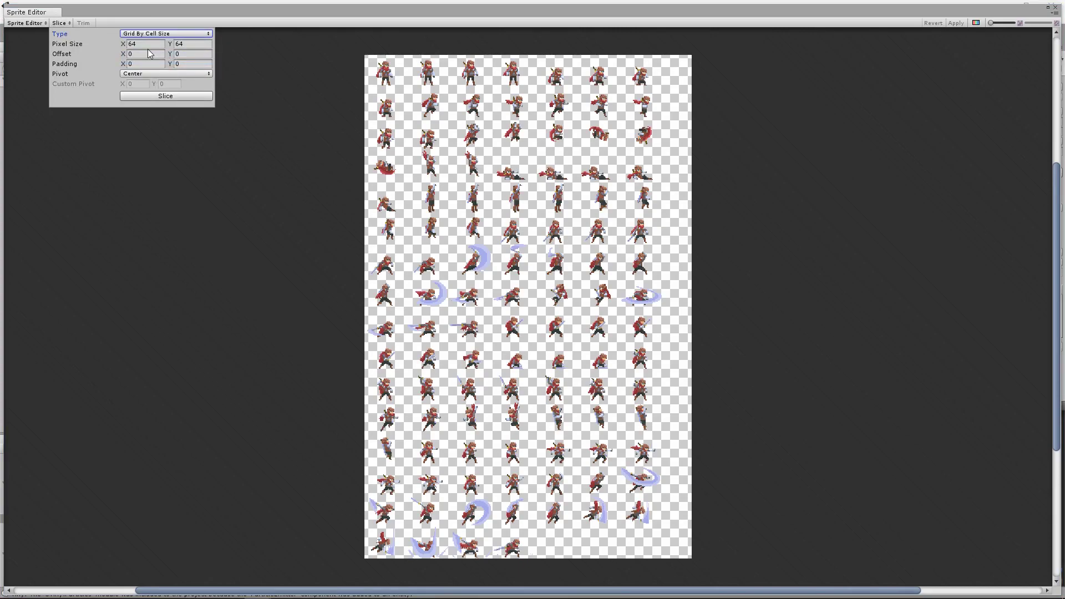
{"action": "left_click", "coordinate": [147, 46]}
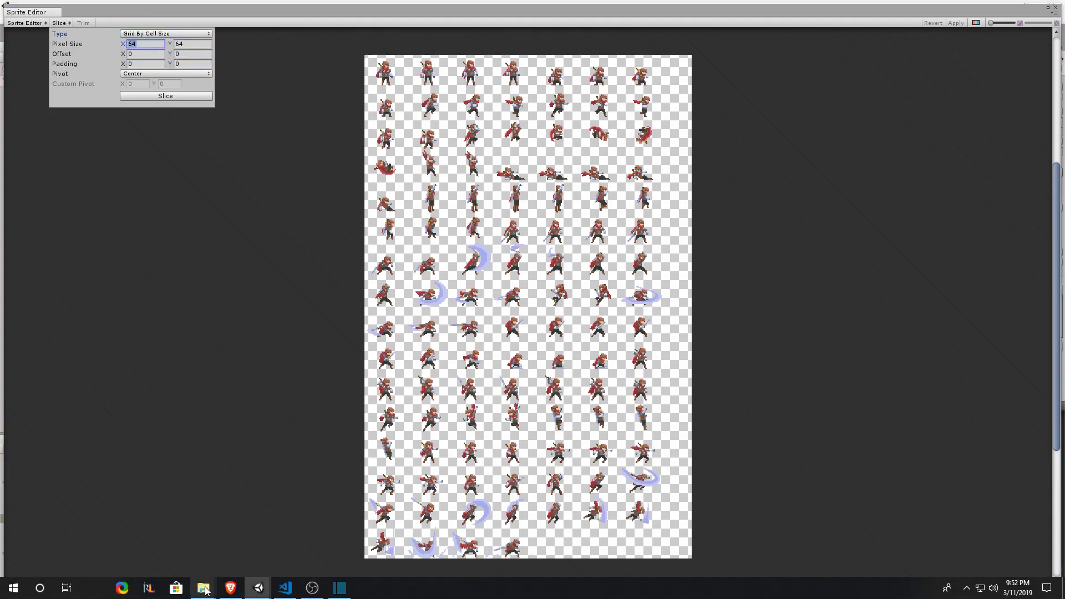
Switch to the browser and look up the sprite dimension on the Animated Pixel Adventurer page
{"action": "left_click", "coordinate": [230, 588]}
{"action": "left_click", "coordinate": [199, 8]}
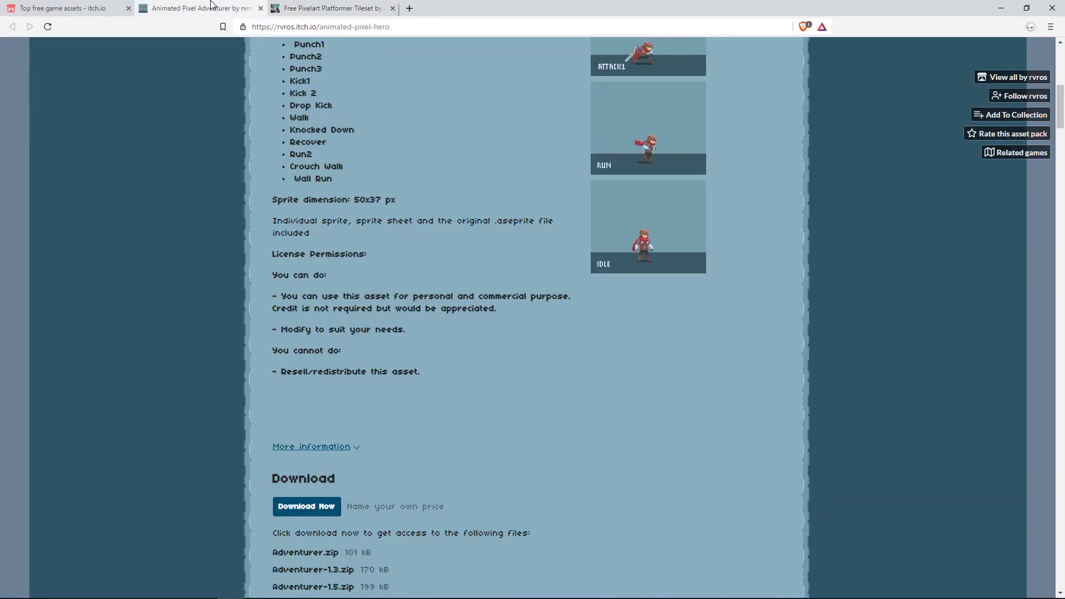
{"action": "left_click_drag", "start_coordinate": [272, 311], "coordinate": [381, 311]}
{"action": "left_click", "coordinate": [401, 308]}
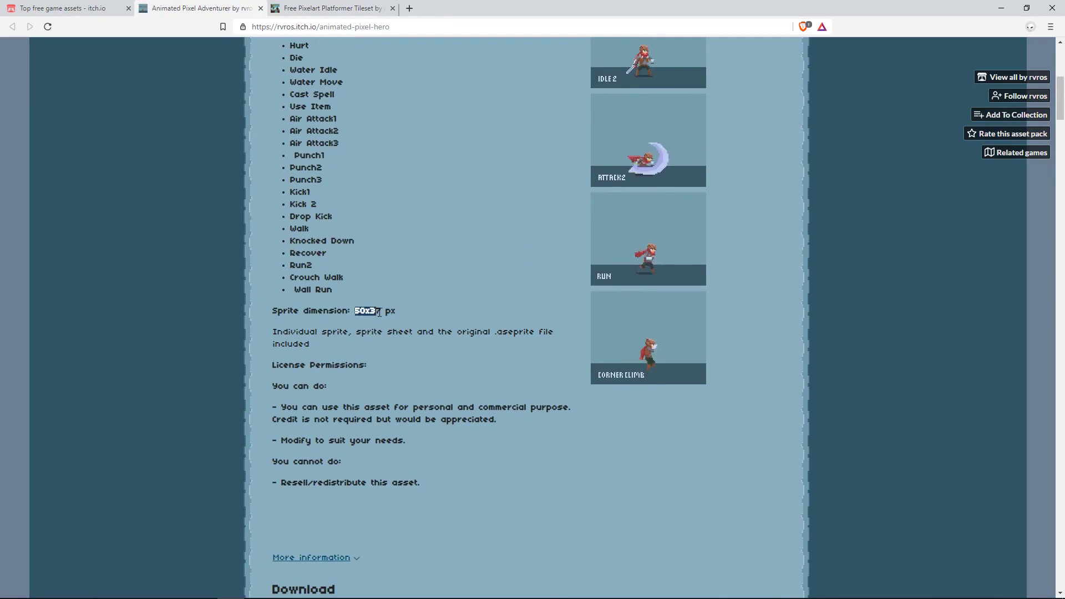
{"action": "left_click", "coordinate": [382, 312]}
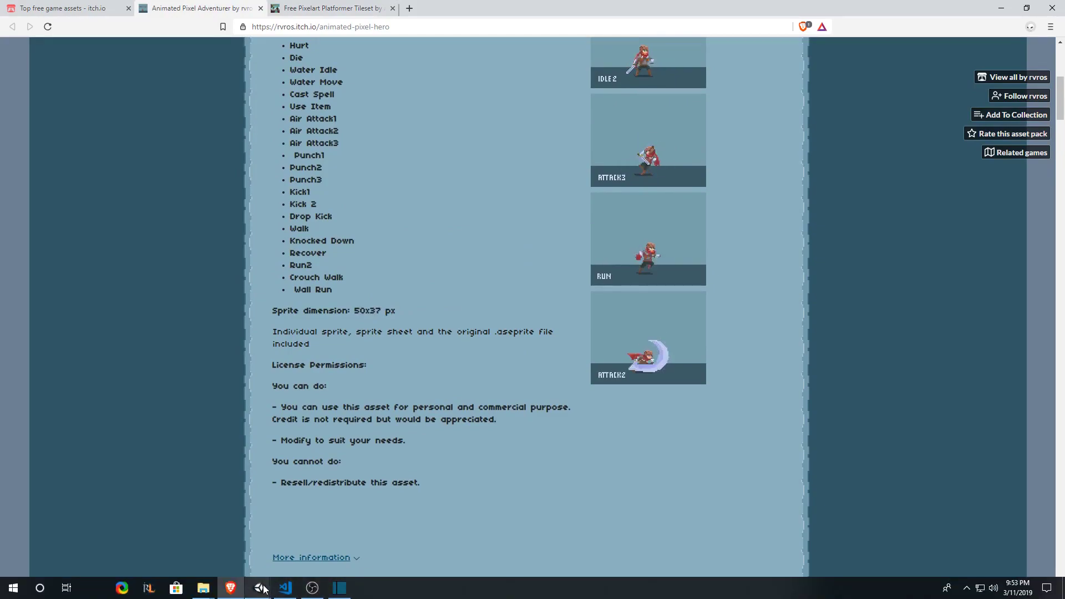
Return to Unity's Sprite Editor and slice the adventurer sheet into 50 × 37 pixel cells with a Bottom pivot
{"action": "mouse_move", "coordinate": [258, 588]}
{"action": "left_click", "coordinate": [304, 565]}
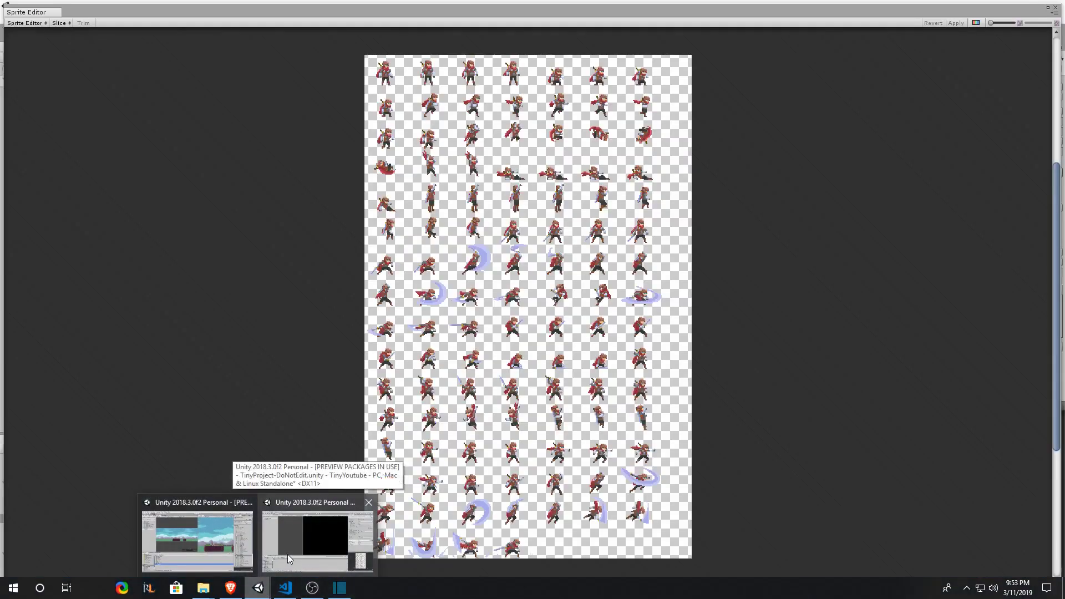
{"action": "left_click", "coordinate": [64, 23]}
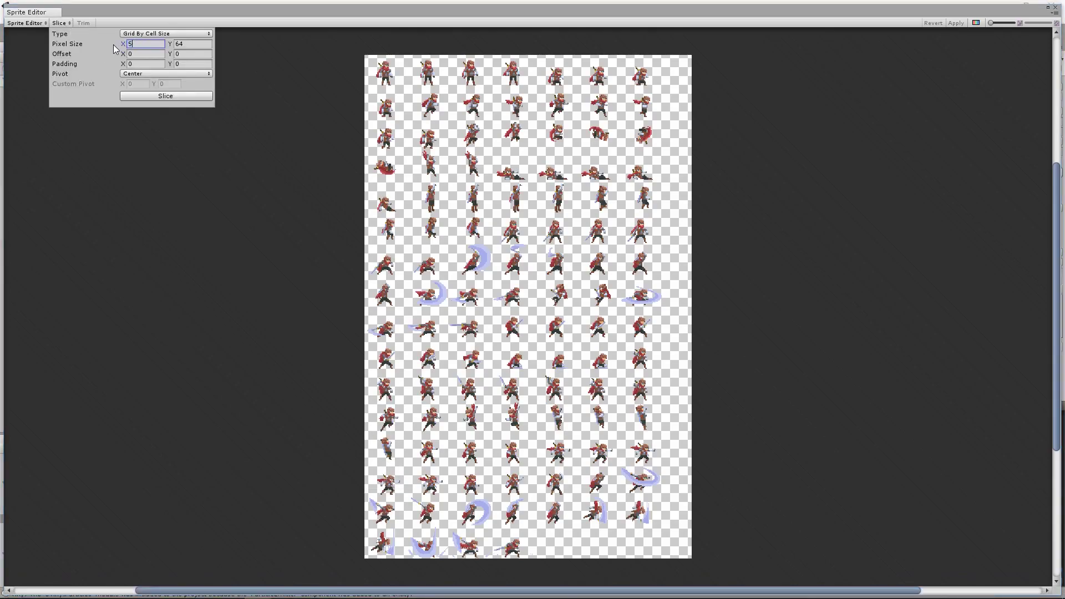
{"action": "type", "text": "50"}
{"action": "key", "text": "Tab"}
{"action": "type", "text": "37"}
{"action": "left_click", "coordinate": [166, 73]}
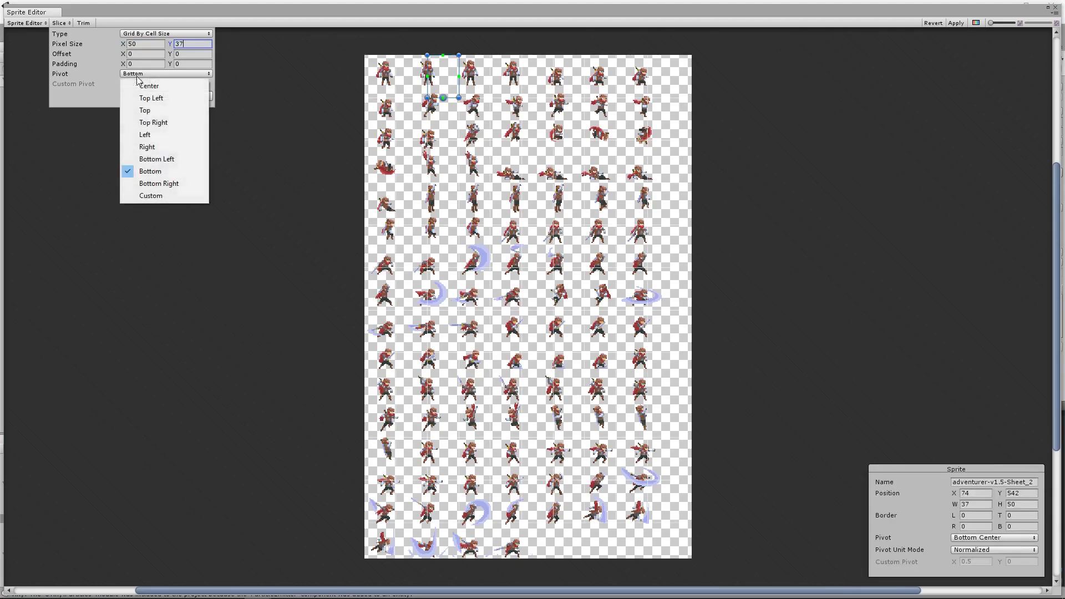
{"action": "left_click", "coordinate": [149, 172]}
{"action": "left_click", "coordinate": [161, 96]}
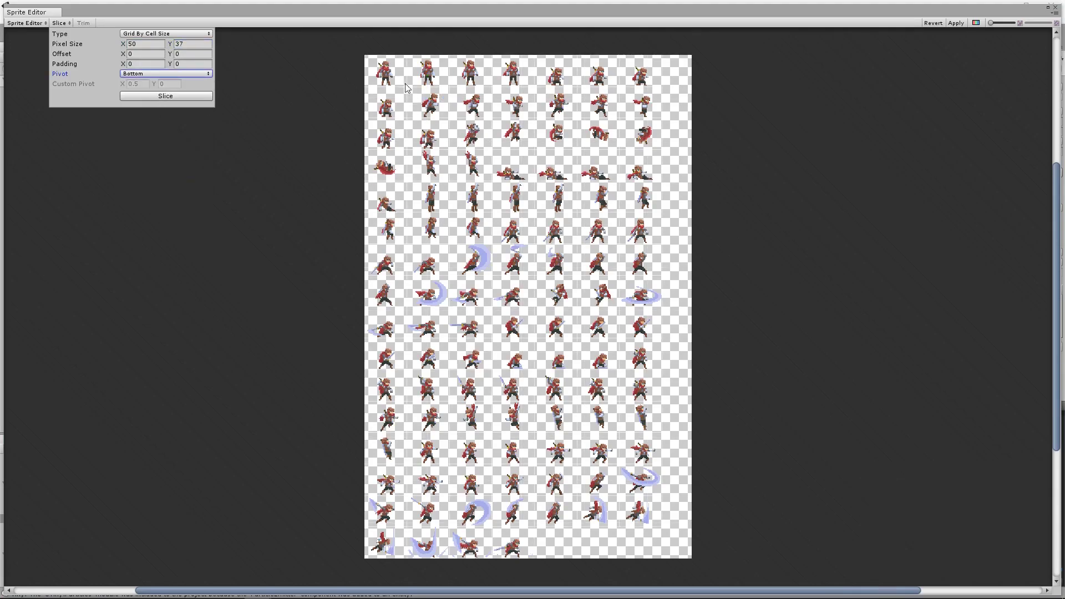
Examine the sliced frames across the adventurer sheet, from the first row down to the last one
{"action": "left_click", "coordinate": [396, 78]}
{"action": "left_click", "coordinate": [423, 78]}
{"action": "left_click", "coordinate": [473, 83]}
{"action": "left_click", "coordinate": [469, 260]}
{"action": "left_click", "coordinate": [538, 416]}
{"action": "left_click", "coordinate": [433, 515]}
{"action": "left_click", "coordinate": [481, 543]}
{"action": "left_click", "coordinate": [522, 552]}
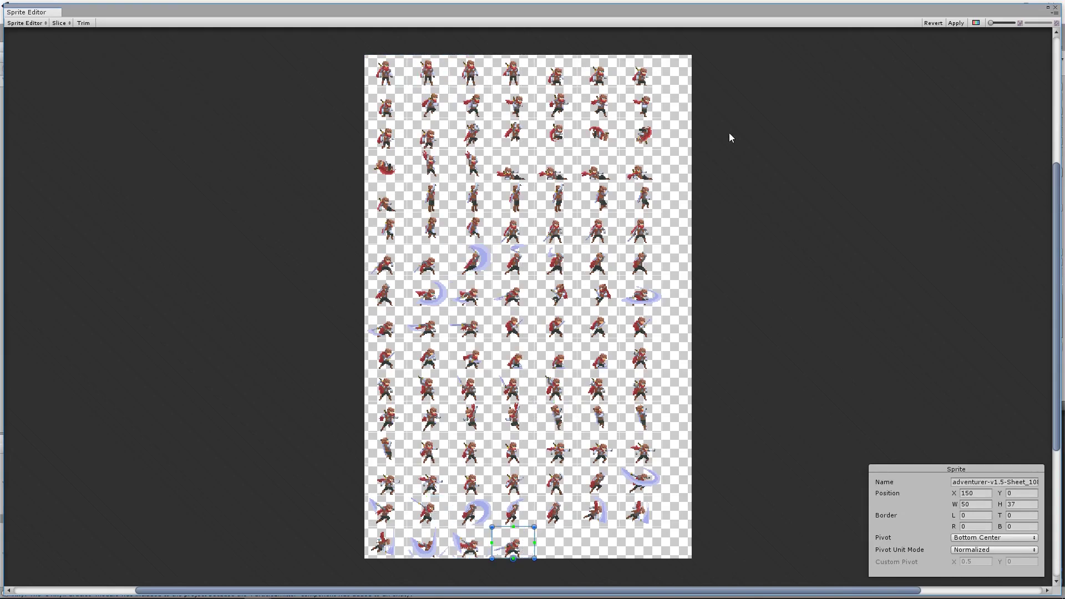
Apply the adventurer sheet's slices and close the Sprite Editor
{"action": "left_click", "coordinate": [926, 51]}
{"action": "left_click", "coordinate": [964, 24]}
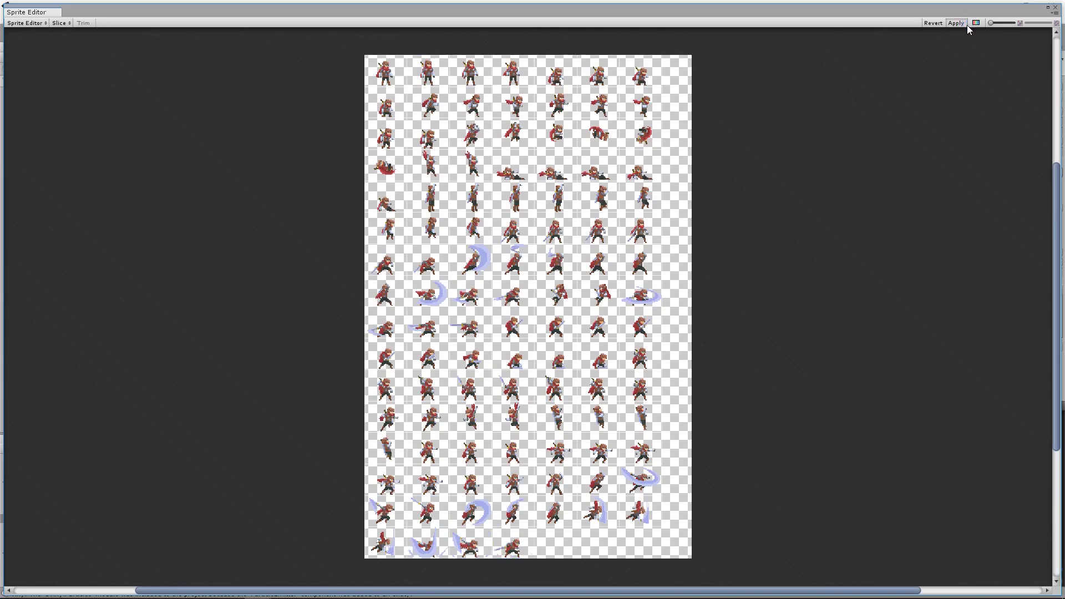
{"action": "left_click", "coordinate": [1055, 8]}
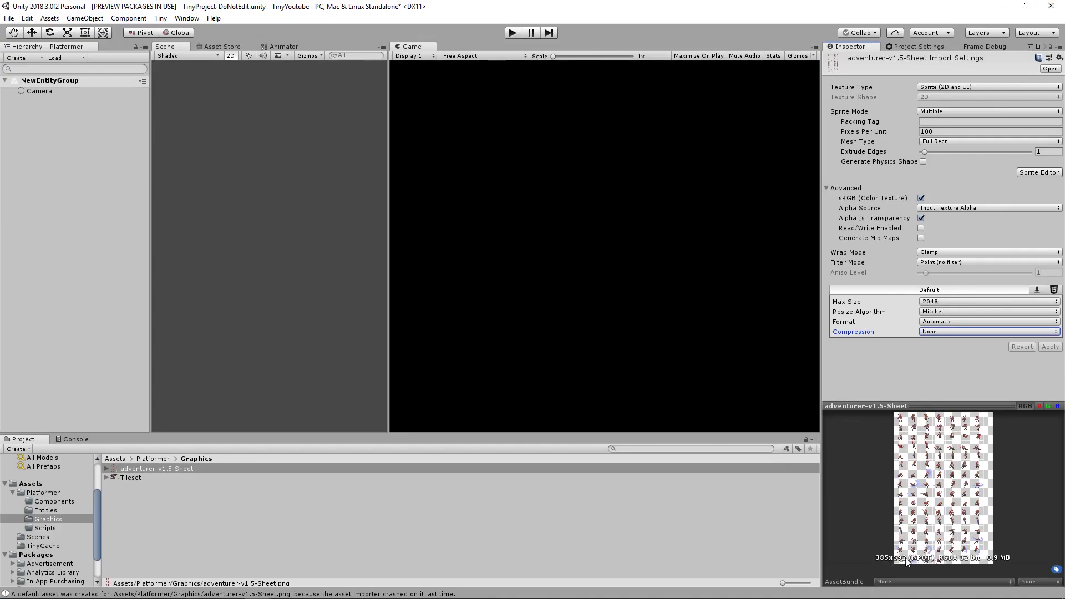
Set the adventurer sheet's max size to 1024 and pixels per unit to 18.5, applying the import settings
{"action": "left_click", "coordinate": [954, 301]}
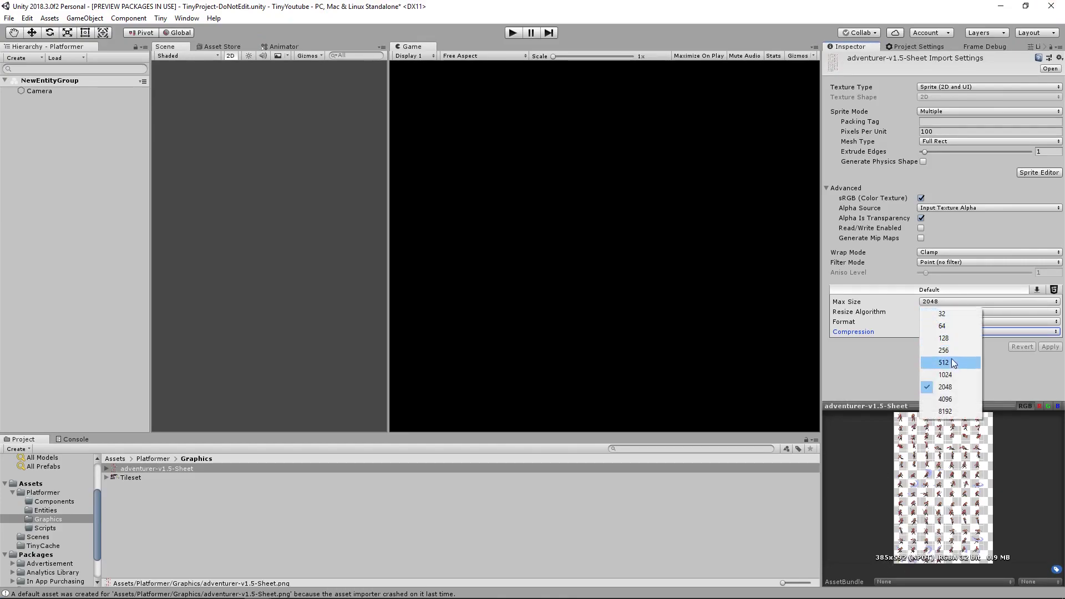
{"action": "left_click", "coordinate": [944, 375]}
{"action": "left_click", "coordinate": [1051, 347]}
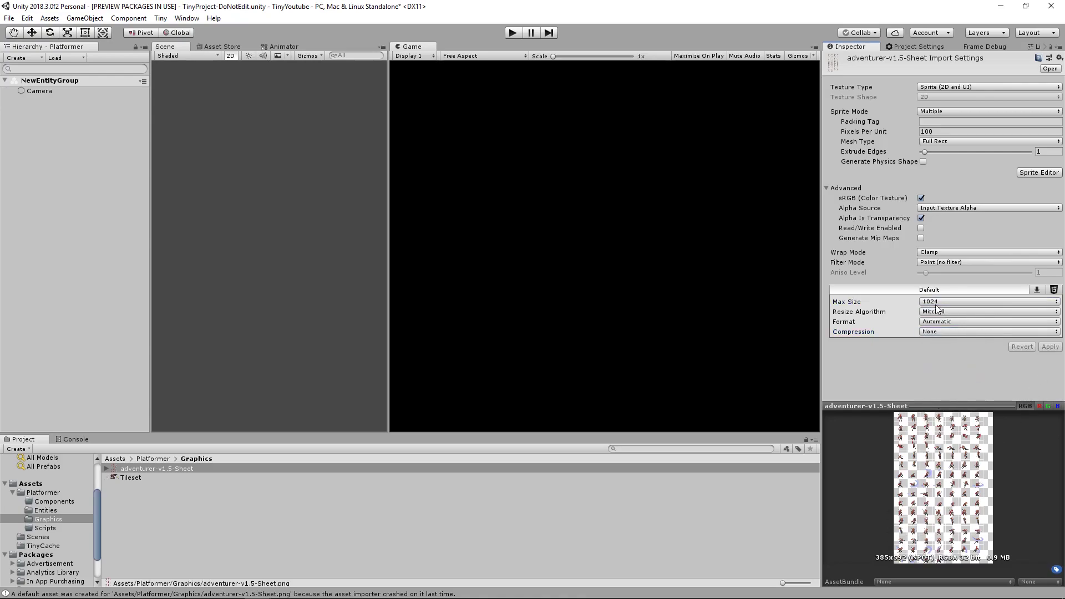
{"action": "left_click", "coordinate": [939, 131]}
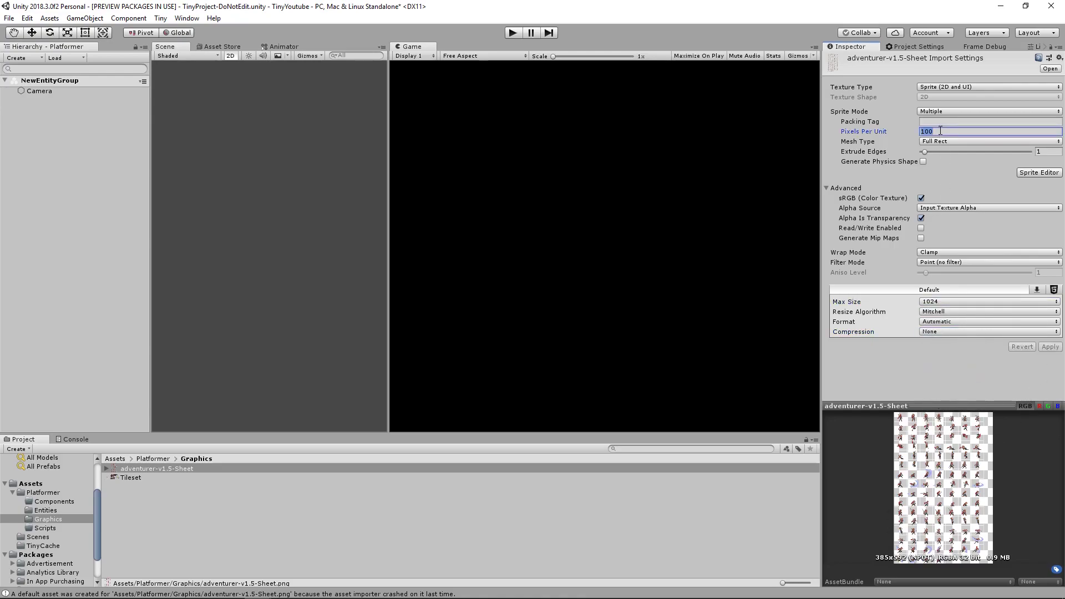
{"action": "type", "text": "18.5"}
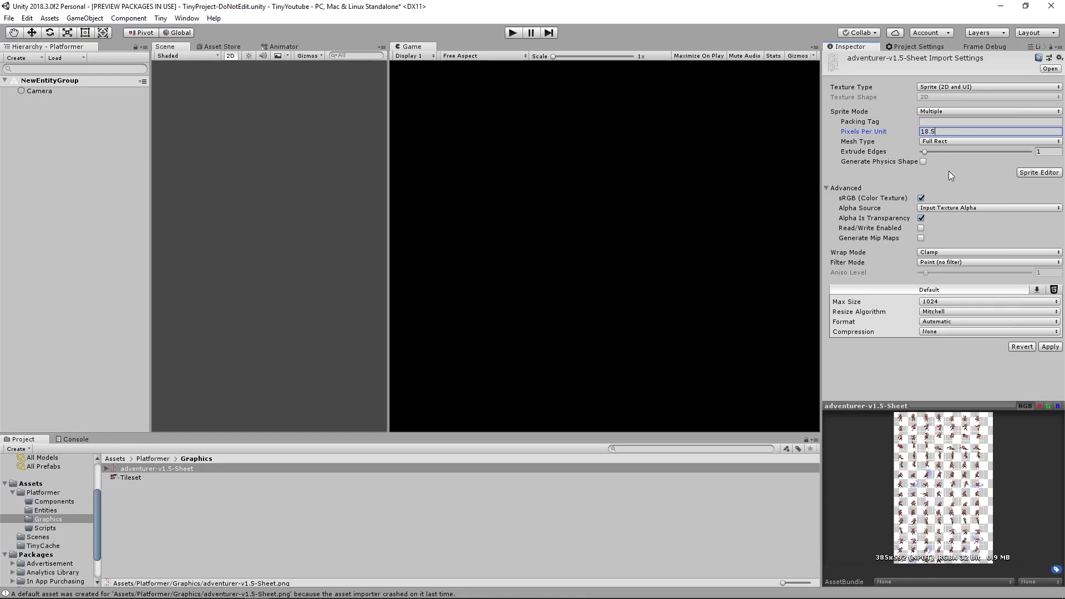
{"action": "left_click", "coordinate": [1050, 347]}
Set the Tileset texture to 16 pixels per unit and Full Rect mesh type, with physics shape generation off
{"action": "left_click", "coordinate": [139, 477]}
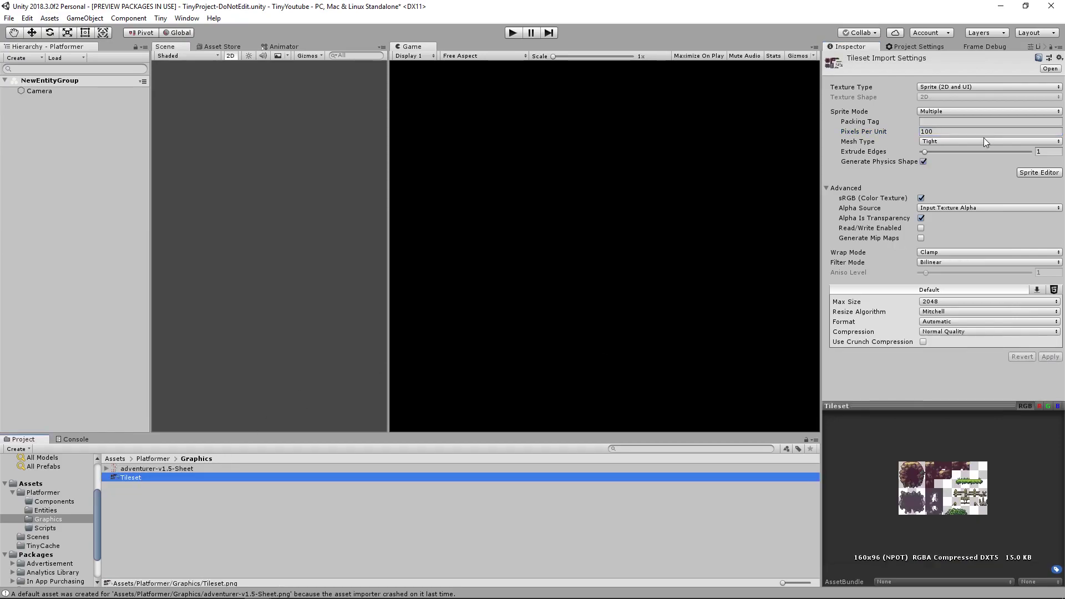
{"action": "left_click", "coordinate": [930, 112]}
{"action": "left_click", "coordinate": [940, 135]}
{"action": "left_click", "coordinate": [946, 133]}
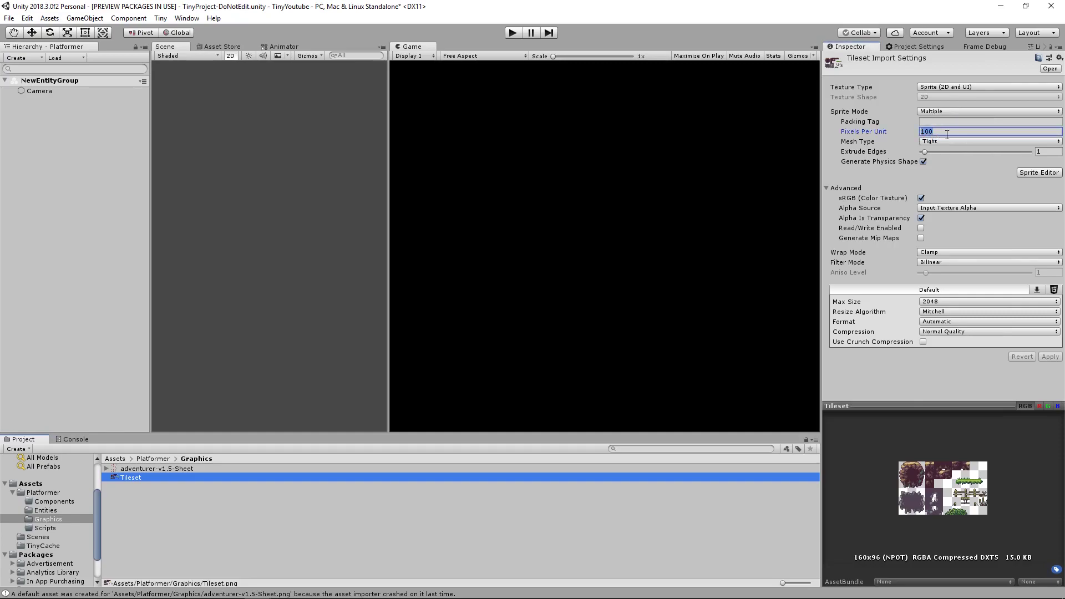
{"action": "type", "text": "165"}
{"action": "key", "text": "BackSpace"}
{"action": "left_click", "coordinate": [935, 141]}
{"action": "left_click", "coordinate": [936, 153]}
{"action": "left_click", "coordinate": [923, 162]}
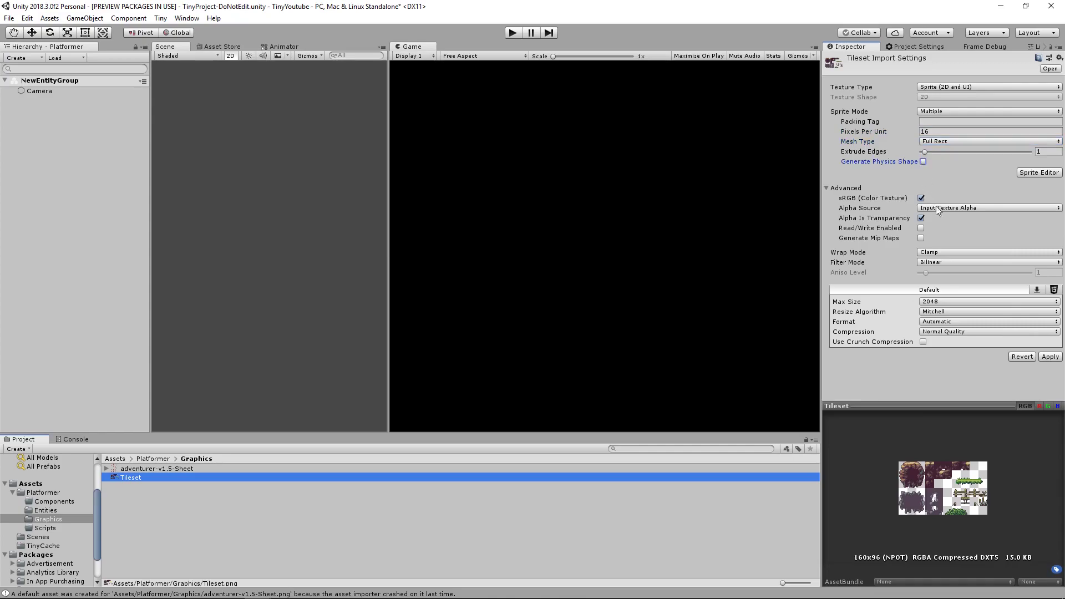
Set the Tileset's filter mode to Point (no filter), compression to None and max size to 256, and apply the import settings
{"action": "left_click", "coordinate": [934, 264]}
{"action": "left_click", "coordinate": [938, 274]}
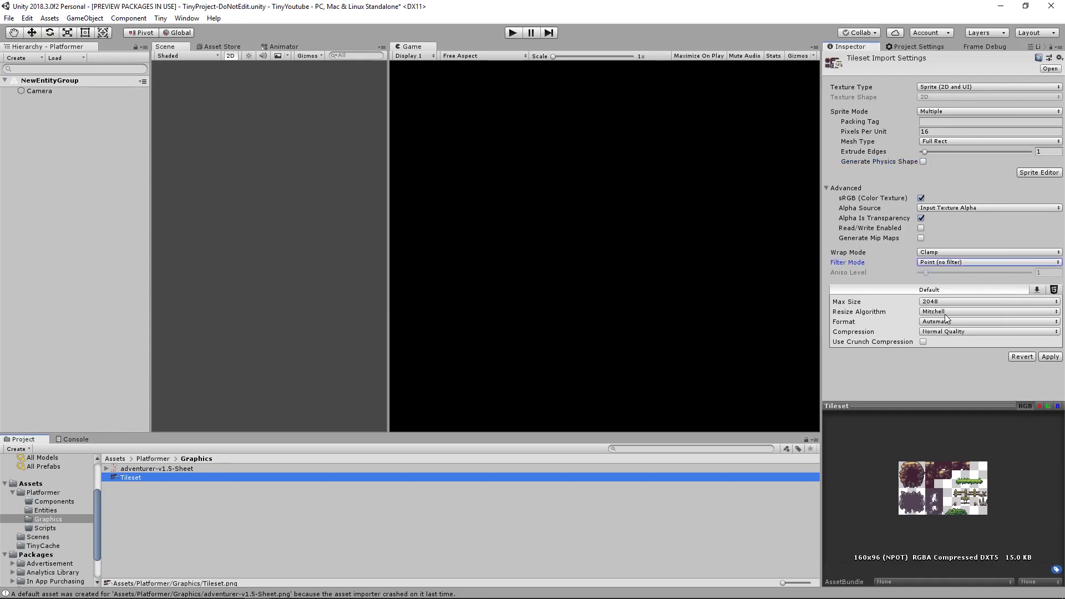
{"action": "left_click", "coordinate": [943, 331]}
{"action": "left_click", "coordinate": [935, 344]}
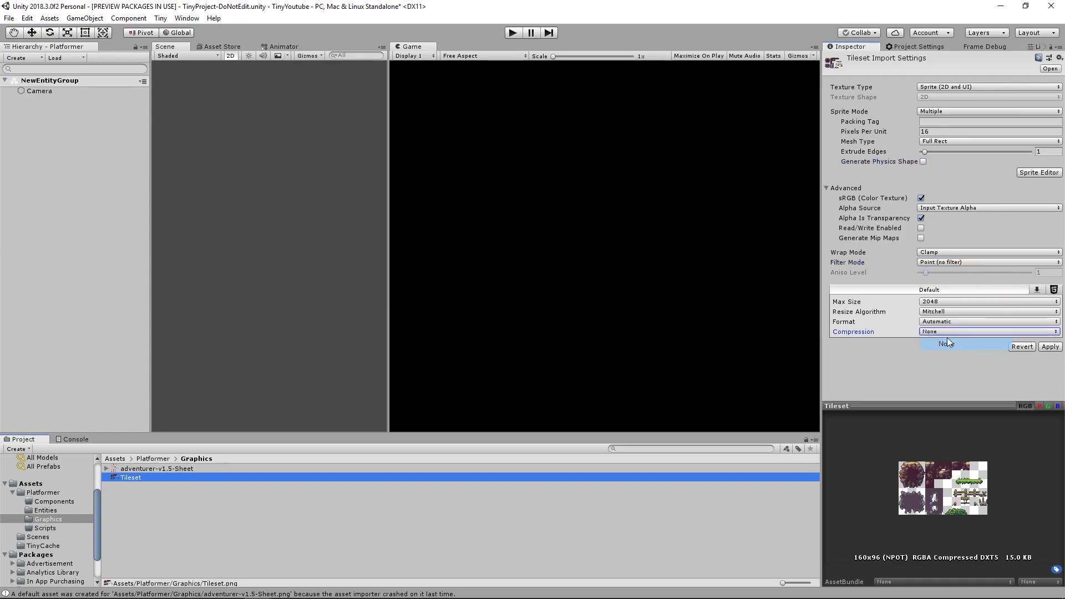
{"action": "left_click", "coordinate": [948, 302]}
{"action": "left_click", "coordinate": [965, 346]}
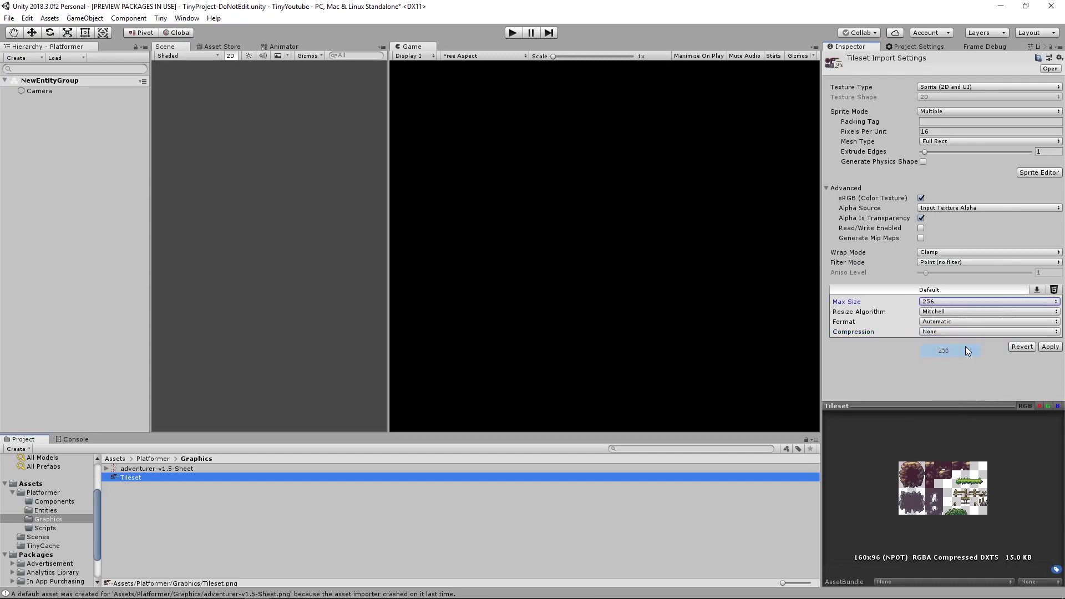
{"action": "left_click", "coordinate": [1049, 347]}
Open the Tileset in the Sprite Editor and slice it by cell size into 16 × 16 pixel tiles with a Center pivot
{"action": "left_click", "coordinate": [1028, 172]}
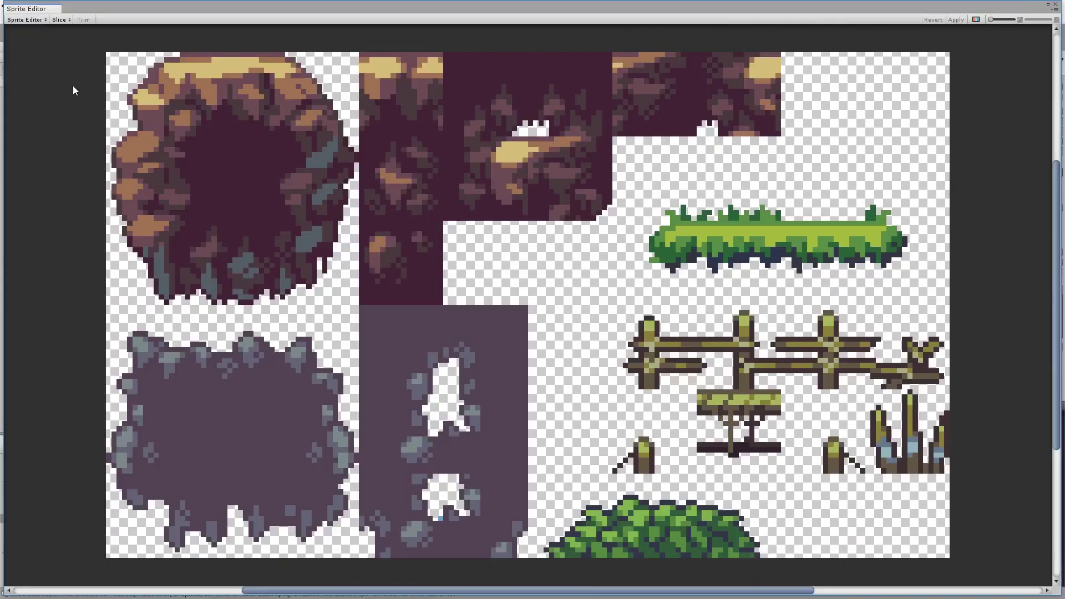
{"action": "left_click", "coordinate": [60, 20]}
{"action": "left_click", "coordinate": [150, 42]}
{"action": "type", "text": "16"}
{"action": "left_click", "coordinate": [197, 39]}
{"action": "type", "text": "16"}
{"action": "left_click", "coordinate": [157, 70]}
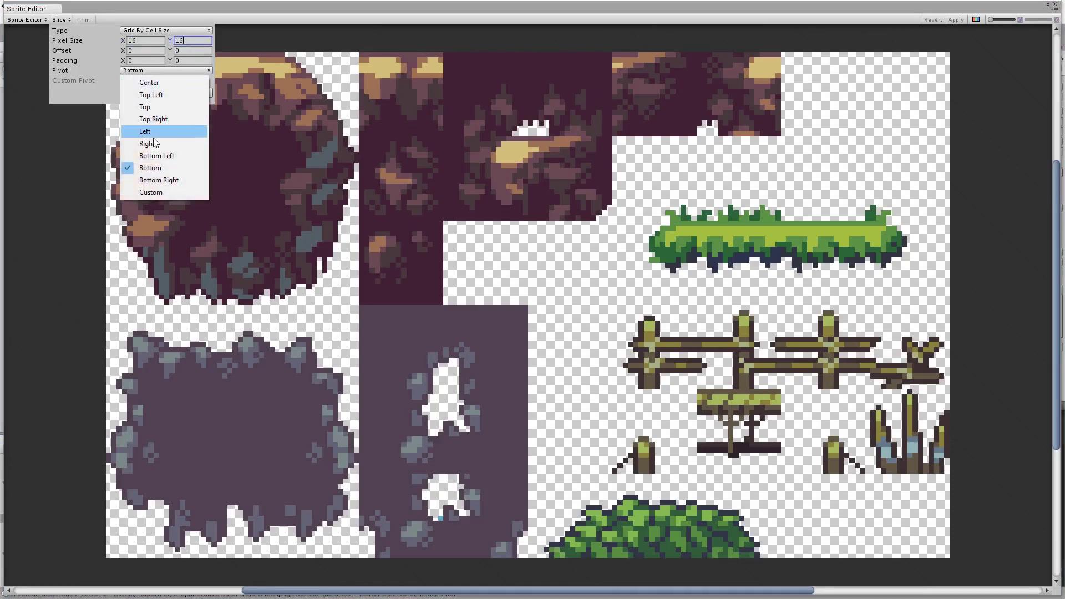
{"action": "left_click", "coordinate": [158, 82]}
{"action": "left_click", "coordinate": [186, 92]}
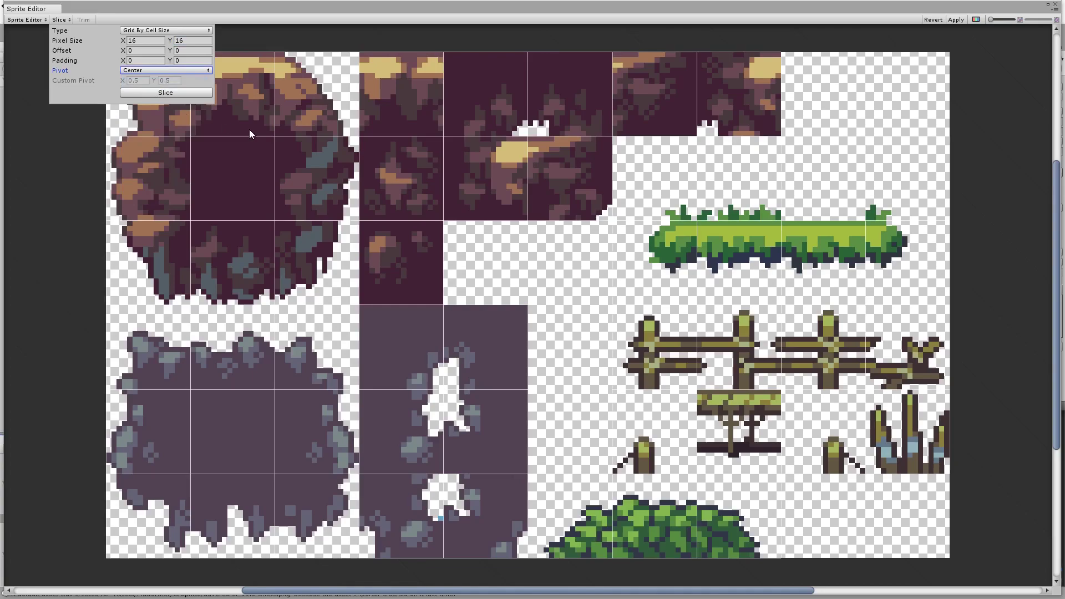
Examine the slices of the rock, grass and fence tiles across the tileset
{"action": "left_click", "coordinate": [145, 107]}
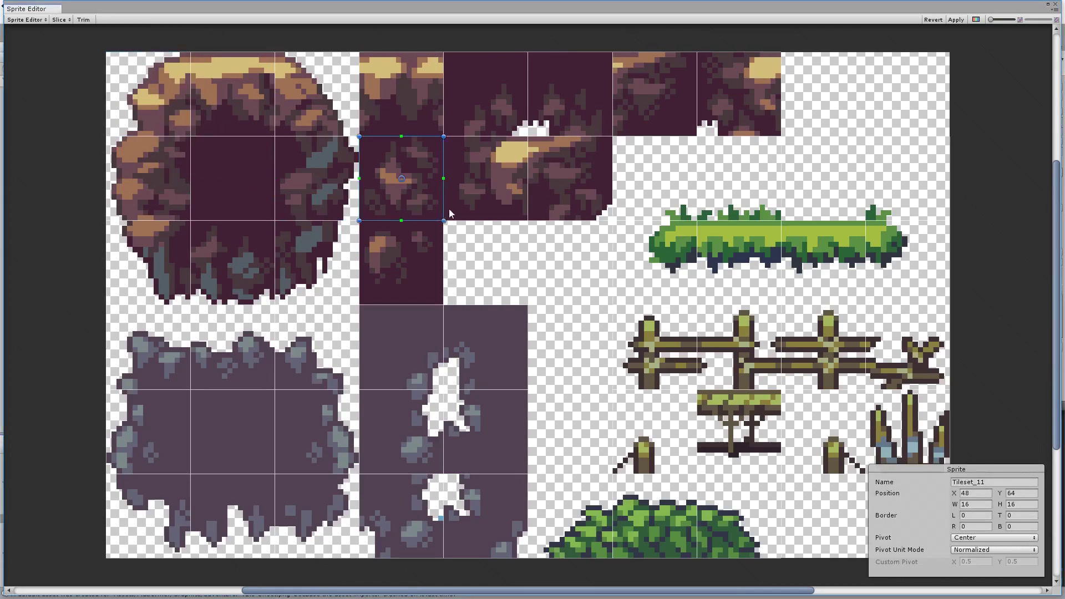
{"action": "left_click", "coordinate": [719, 254]}
{"action": "left_click", "coordinate": [671, 233]}
{"action": "left_click", "coordinate": [839, 283]}
{"action": "left_click", "coordinate": [824, 179]}
{"action": "left_click", "coordinate": [748, 193]}
{"action": "left_click", "coordinate": [670, 194]}
{"action": "left_click", "coordinate": [897, 195]}
{"action": "left_click", "coordinate": [905, 261]}
{"action": "left_click", "coordinate": [910, 345]}
Apply the tileset's slices and close the Sprite Editor
{"action": "left_click", "coordinate": [956, 20]}
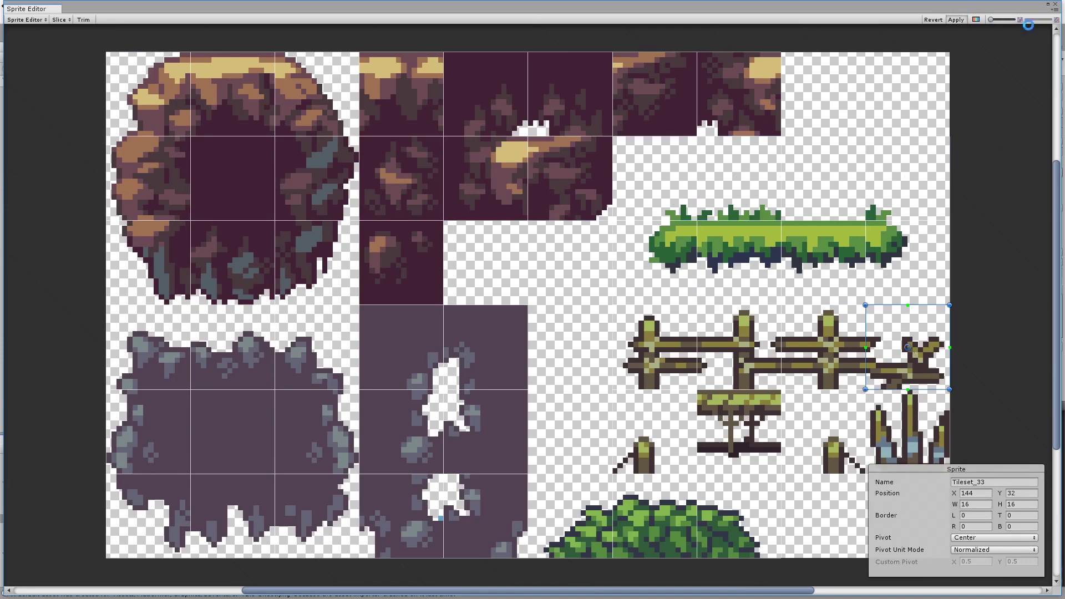
{"action": "left_click", "coordinate": [1055, 6]}
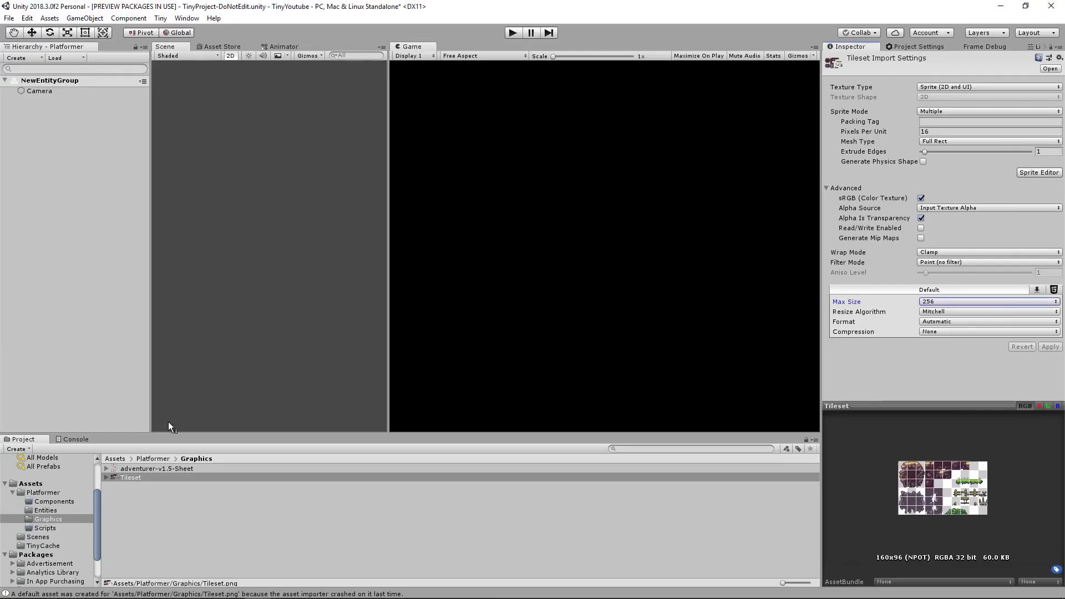
Rename the NewEntityGroup asset in the Platformer project's Entities folder as Level
{"action": "left_click", "coordinate": [35, 81]}
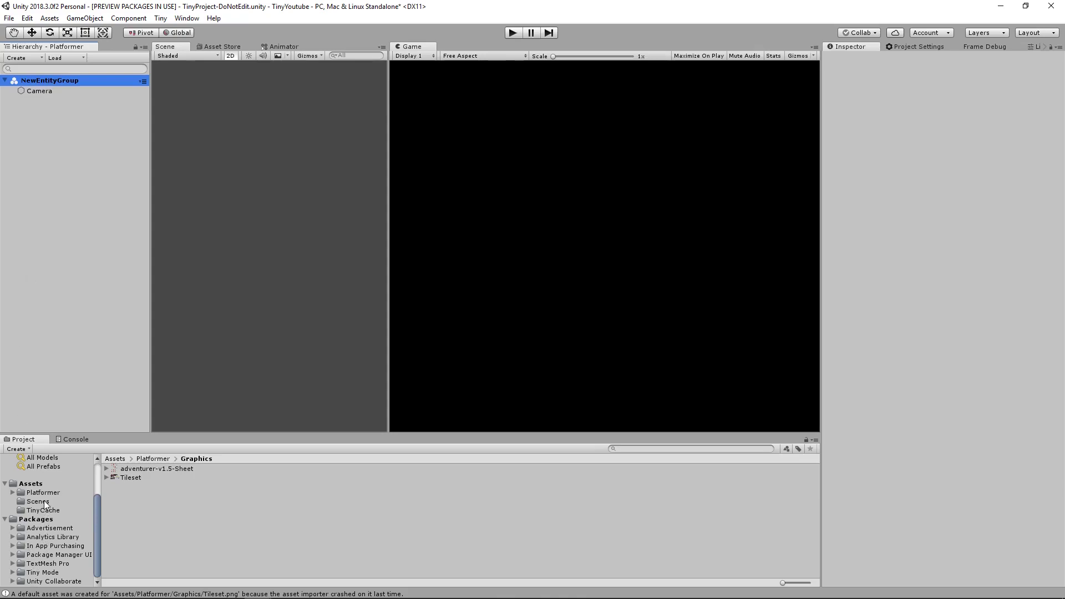
{"action": "left_click", "coordinate": [13, 493]}
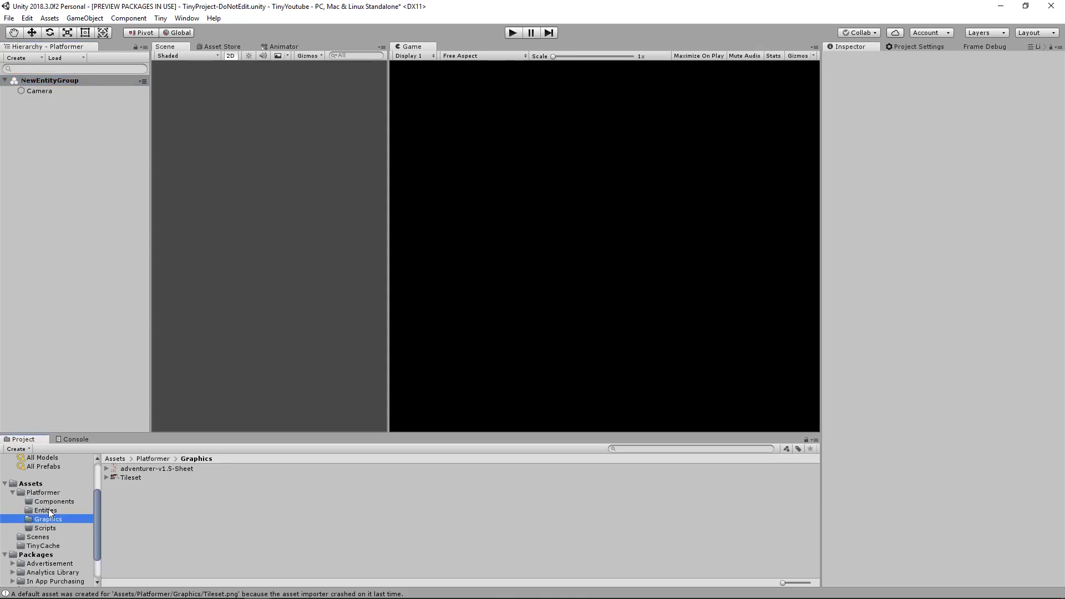
{"action": "left_click", "coordinate": [45, 511]}
{"action": "left_click", "coordinate": [146, 469]}
{"action": "left_click", "coordinate": [147, 469]}
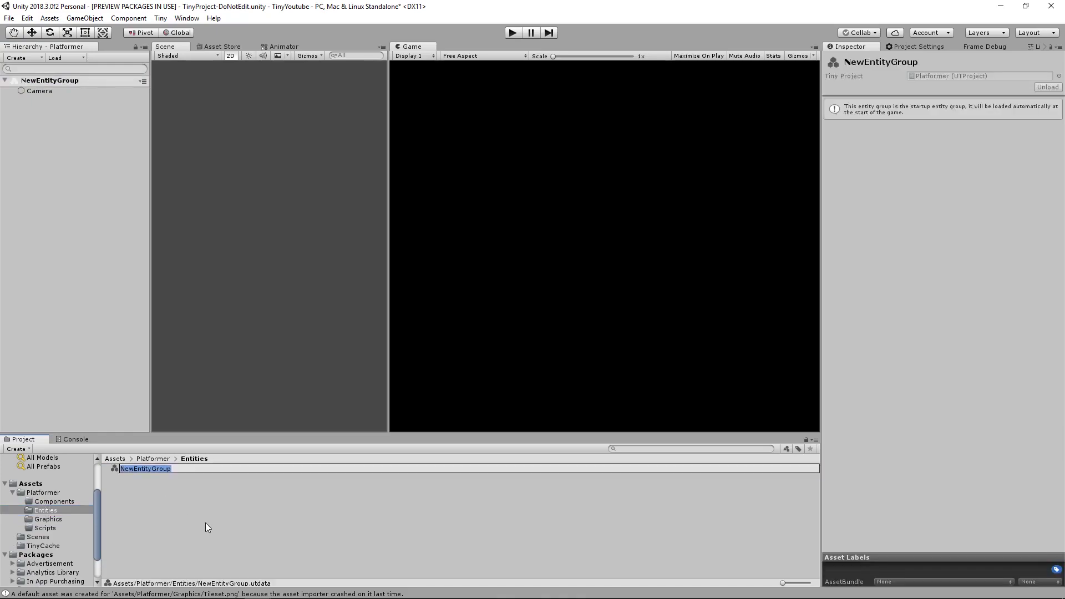
{"action": "type", "text": "Level"}
{"action": "key", "text": "Return"}
{"action": "left_click", "coordinate": [12, 104]}
Create an empty entity in the Level group and name it Tilemap Platform
{"action": "right_click", "coordinate": [42, 79]}
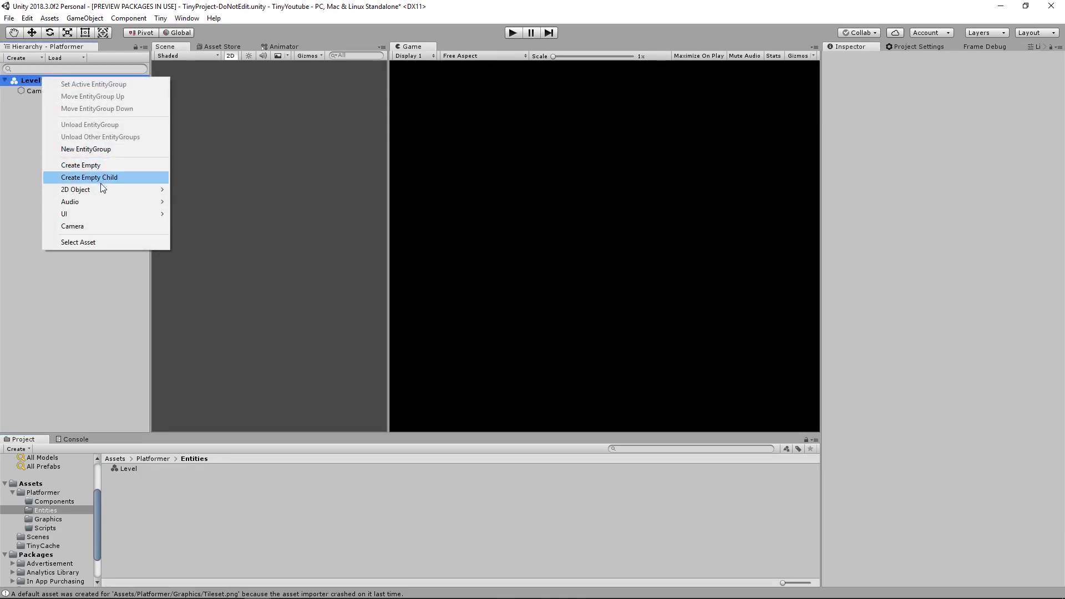
{"action": "left_click", "coordinate": [105, 164]}
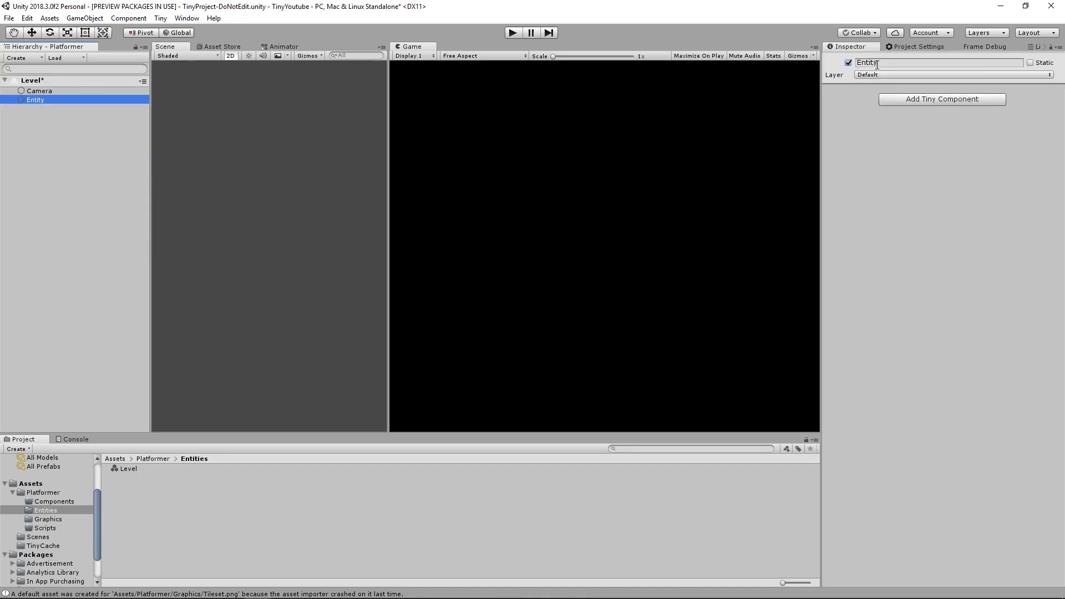
{"action": "left_click", "coordinate": [903, 62]}
{"action": "type", "text": "Tilemap Platform"}
{"action": "key", "text": "Return"}
Add a TransformNode component to the Tilemap Platform entity
{"action": "left_click", "coordinate": [915, 101]}
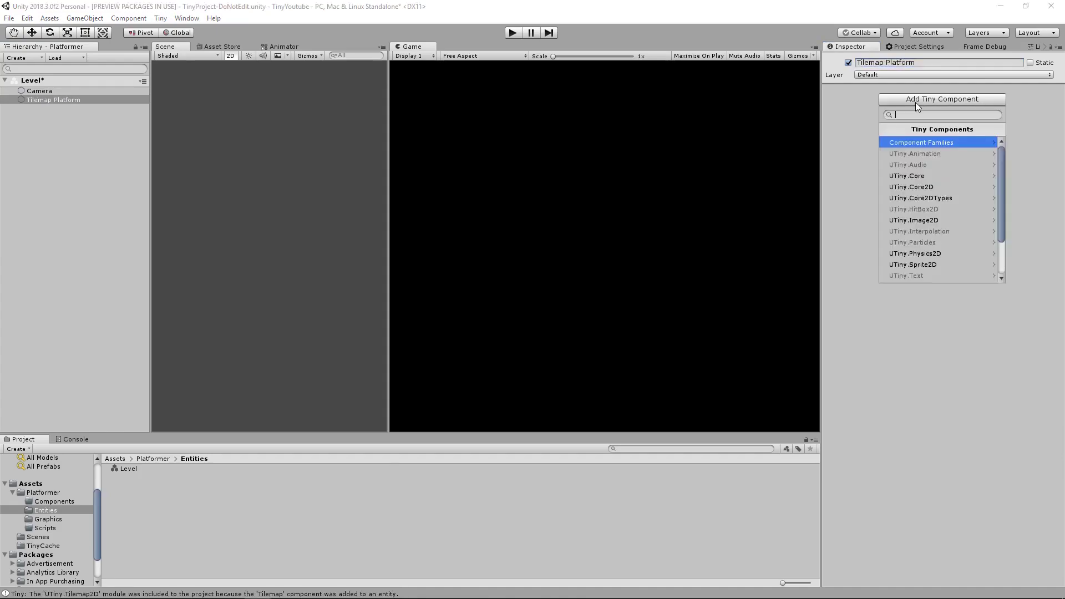
{"action": "type", "text": "t"}
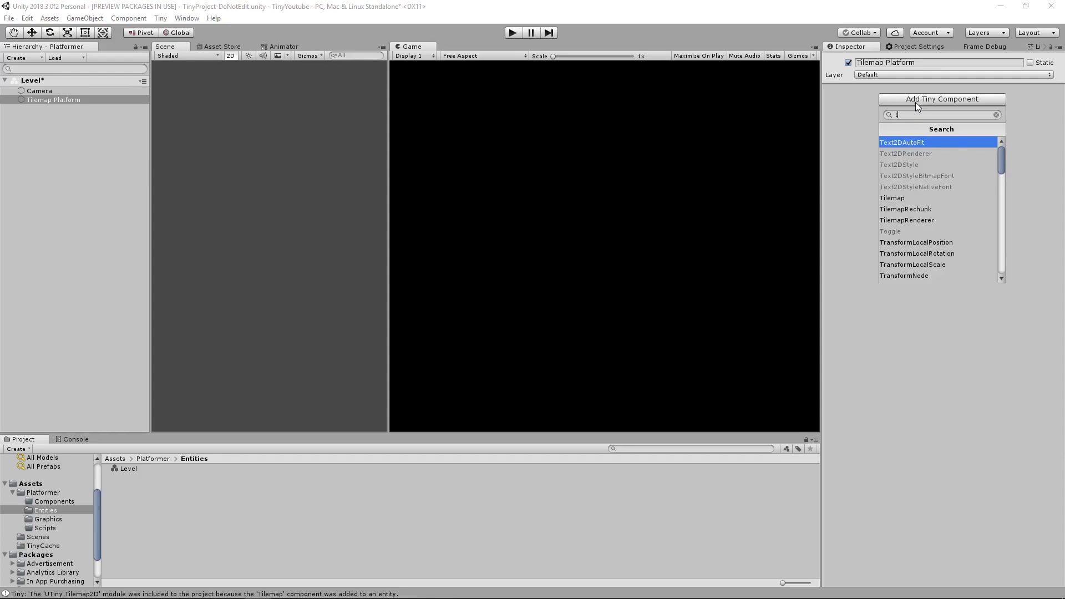
{"action": "type", "text": "ran"}
{"action": "key", "text": "Down"}
{"action": "key", "text": "Down"}
{"action": "key", "text": "Down"}
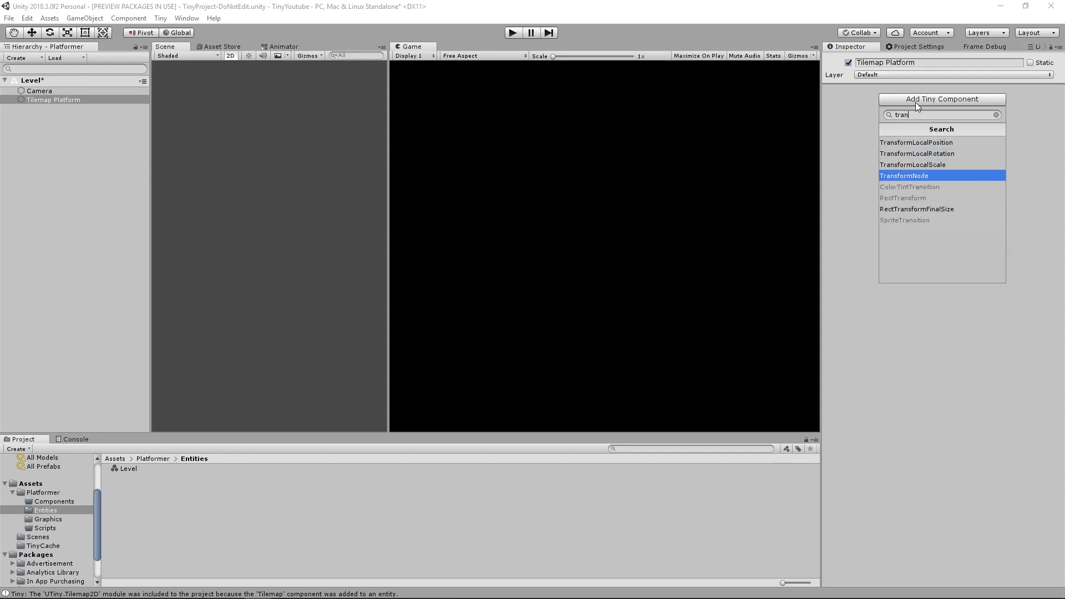
{"action": "key", "text": "Return"}
Add the Tilemap and TilemapRenderer components to the Tilemap Platform entity
{"action": "left_click", "coordinate": [908, 115]}
{"action": "type", "text": "tile"}
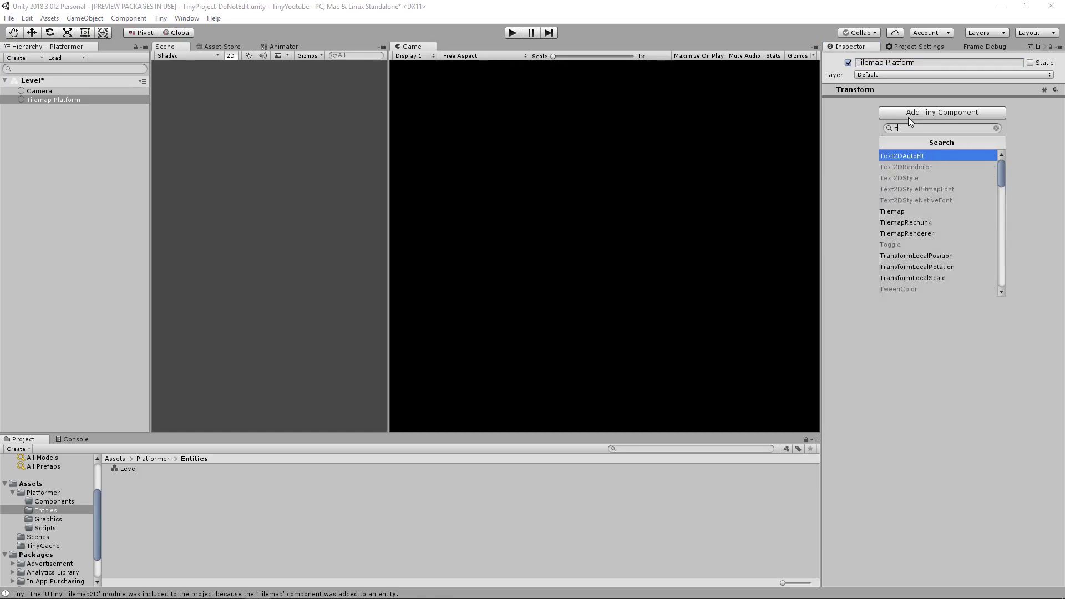
{"action": "key", "text": "Return"}
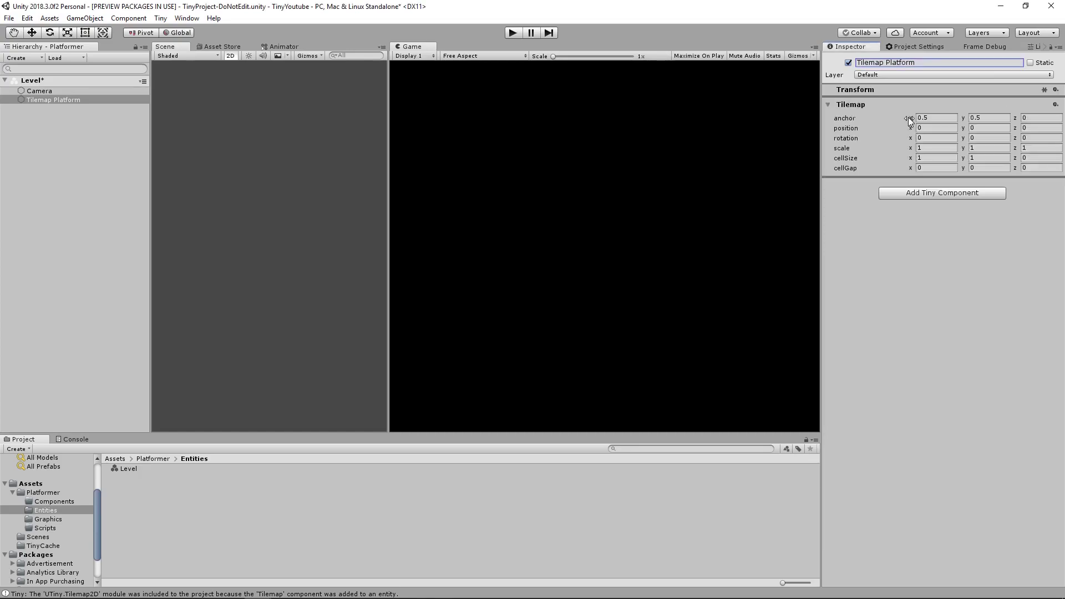
{"action": "left_click", "coordinate": [914, 194]}
{"action": "type", "text": "tilem"}
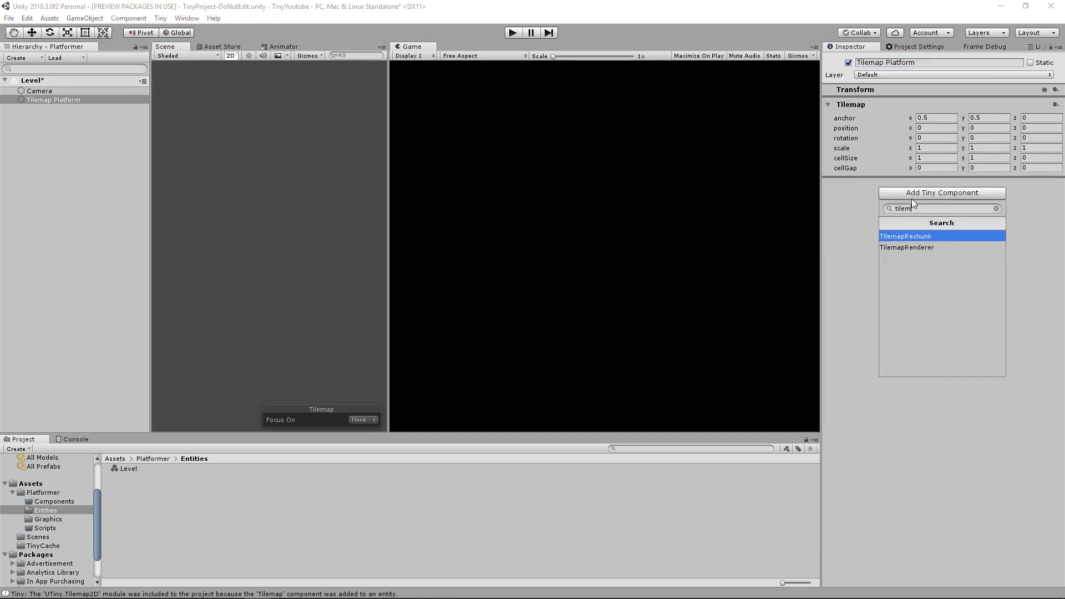
{"action": "key", "text": "Down"}
{"action": "key", "text": "Return"}
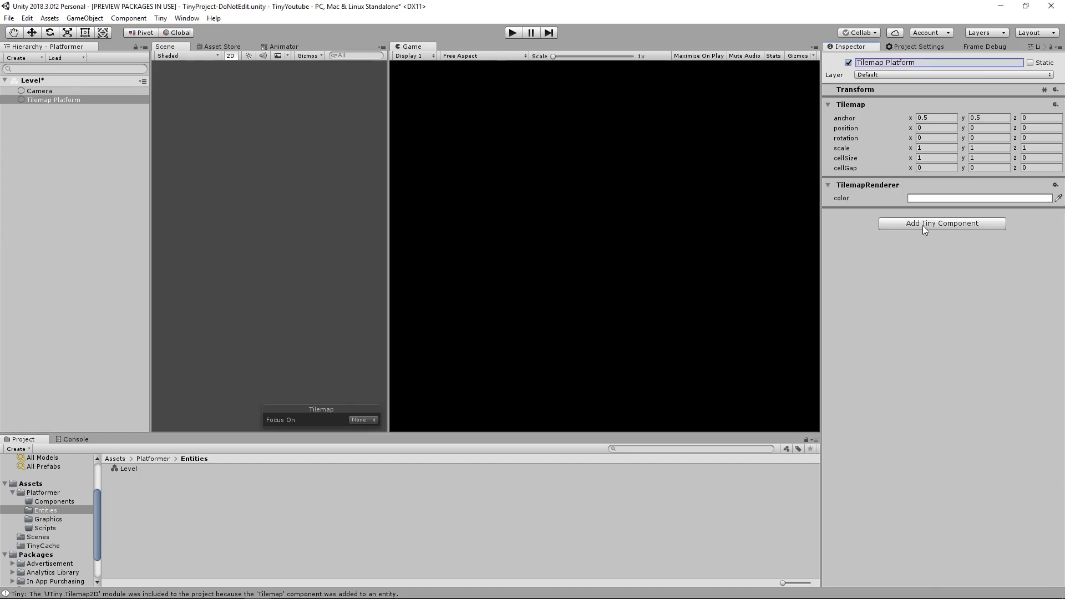
Add the LayerSorting and TilemapRechunk components to the Tilemap Platform entity
{"action": "left_click", "coordinate": [923, 225]}
{"action": "type", "text": "laer"}
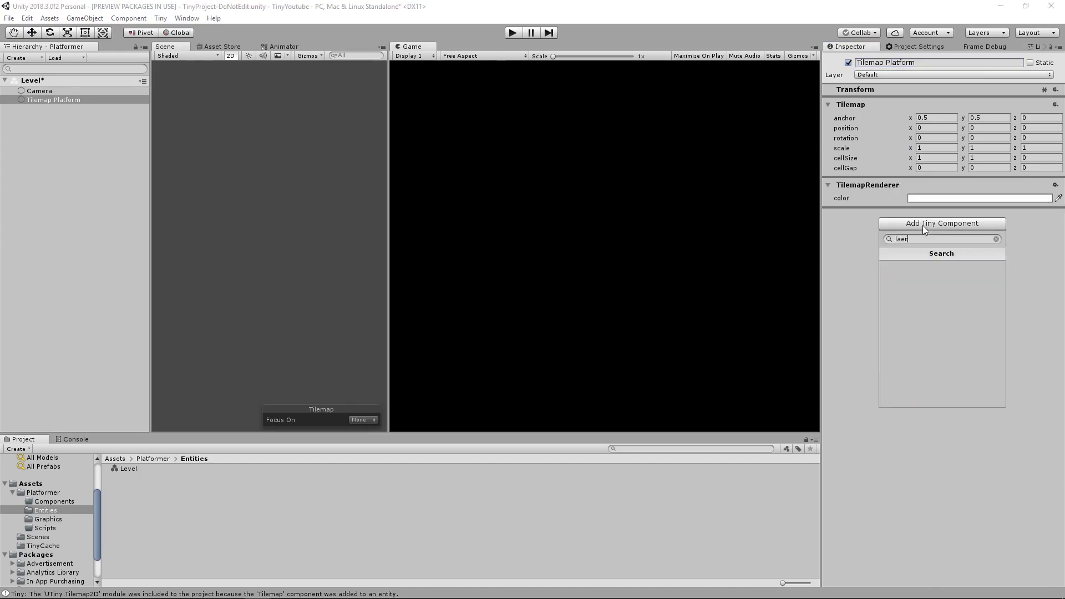
{"action": "key", "text": "Return"}
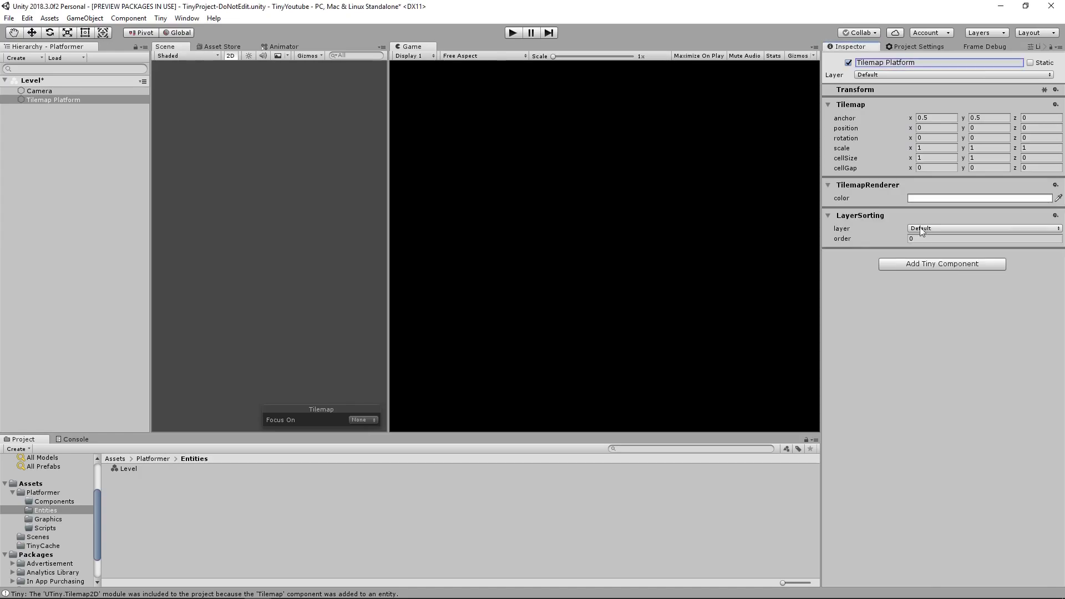
{"action": "left_click", "coordinate": [915, 263]}
{"action": "type", "text": "ti"}
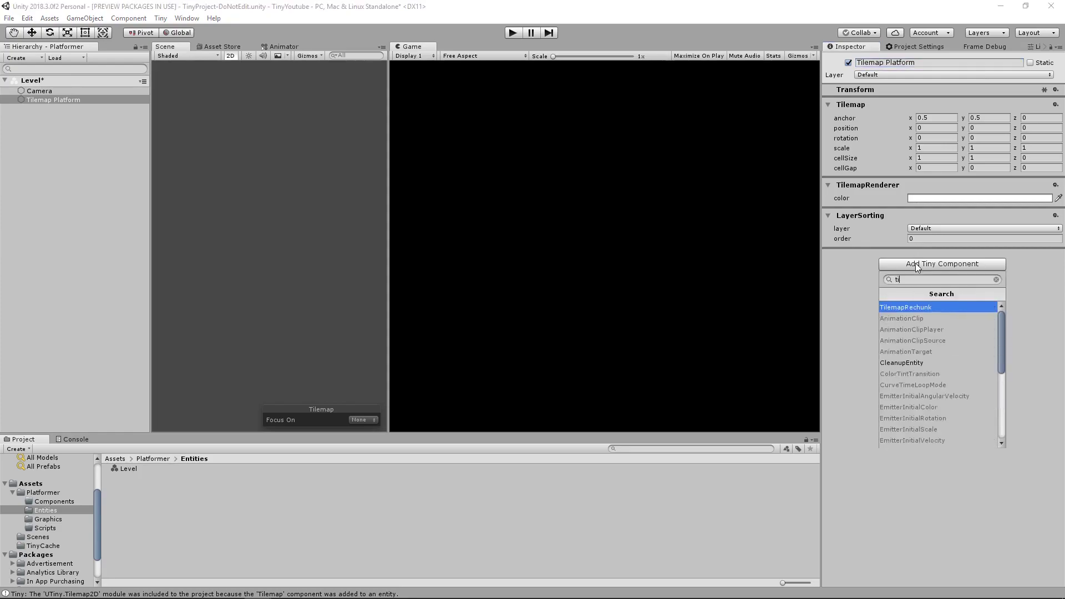
{"action": "key", "text": "Return"}
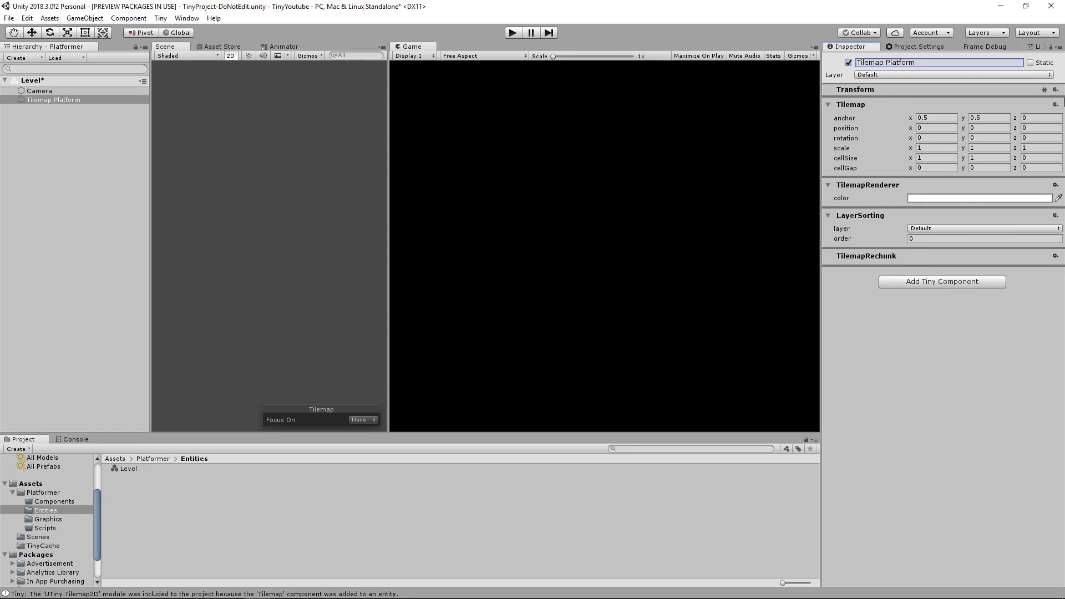
Add TransformLocalPosition to the Tilemap Platform's Transform component family and reselect the entity
{"action": "left_click", "coordinate": [1044, 90]}
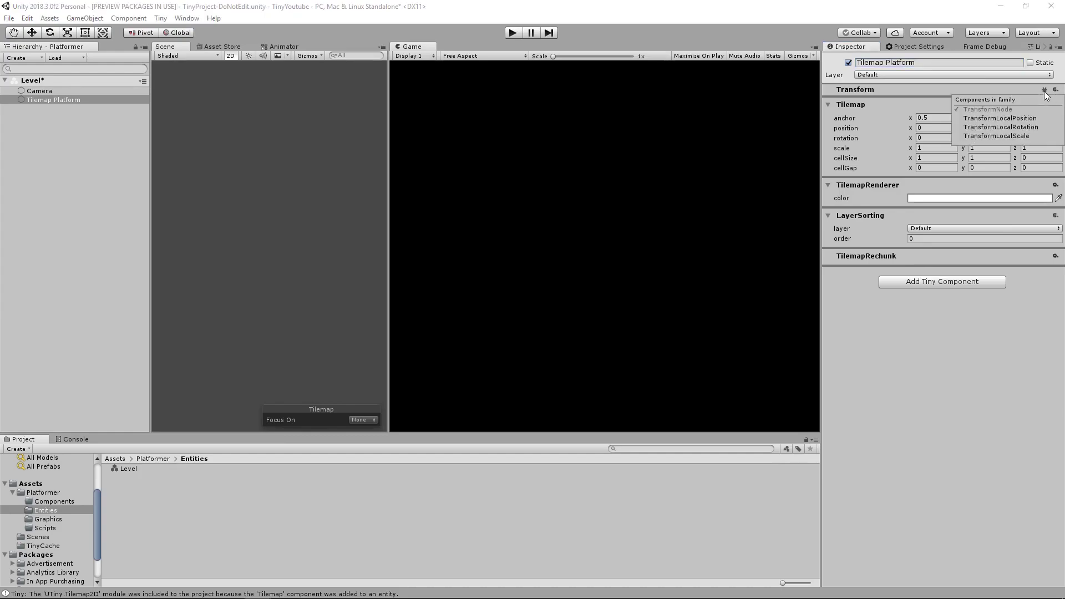
{"action": "left_click", "coordinate": [1006, 120]}
{"action": "left_click", "coordinate": [83, 115]}
{"action": "left_click", "coordinate": [55, 92]}
{"action": "double_click", "coordinate": [56, 99]}
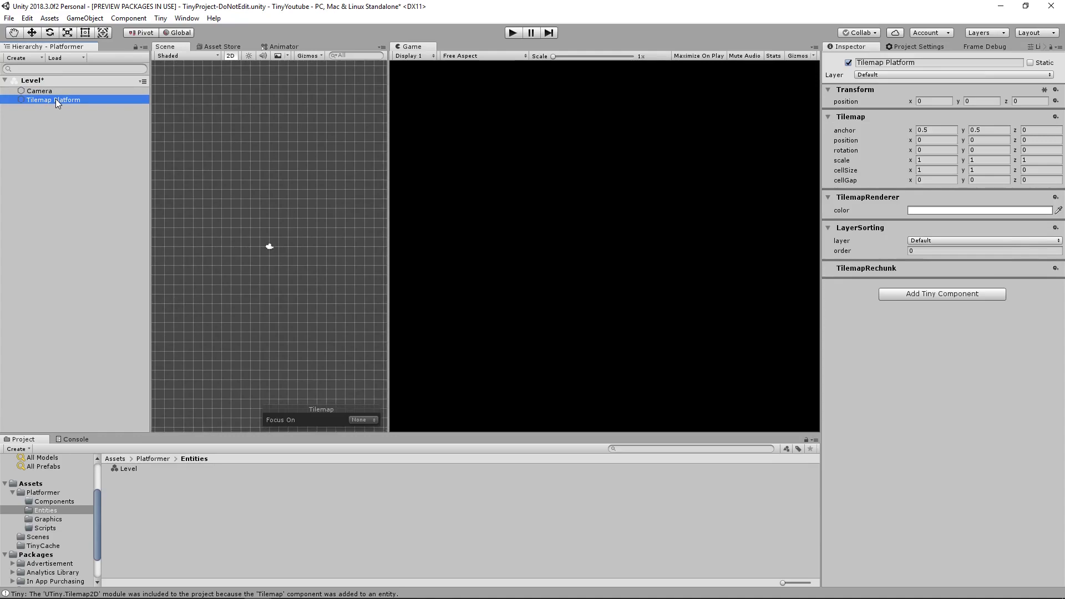
{"action": "key", "text": "Up"}
{"action": "key", "text": "Down"}
{"action": "key", "text": "Up"}
{"action": "left_click", "coordinate": [51, 100]}
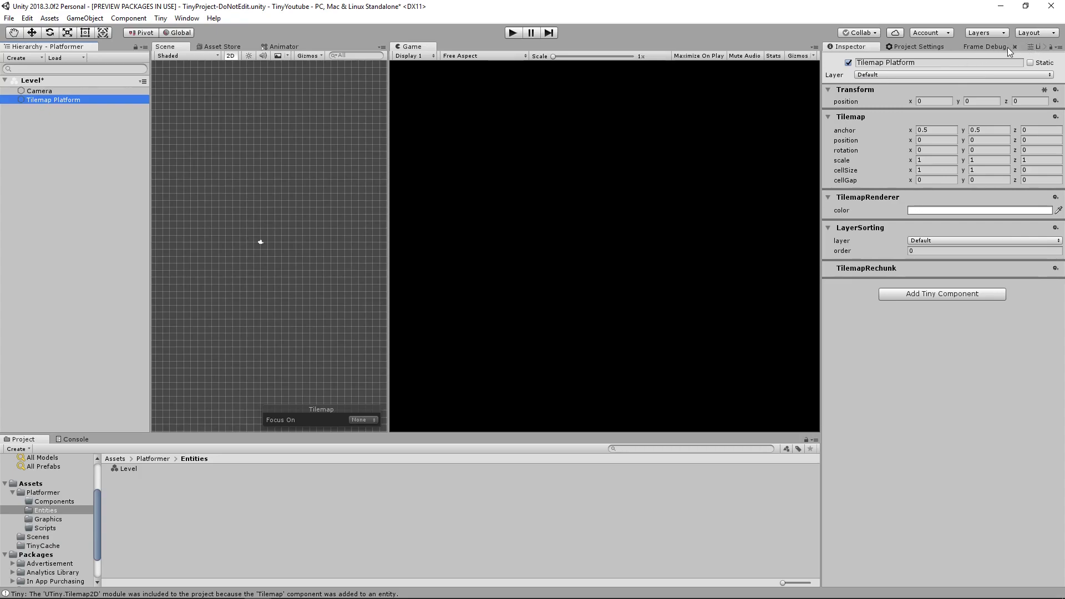
{"action": "left_click", "coordinate": [721, 128]}
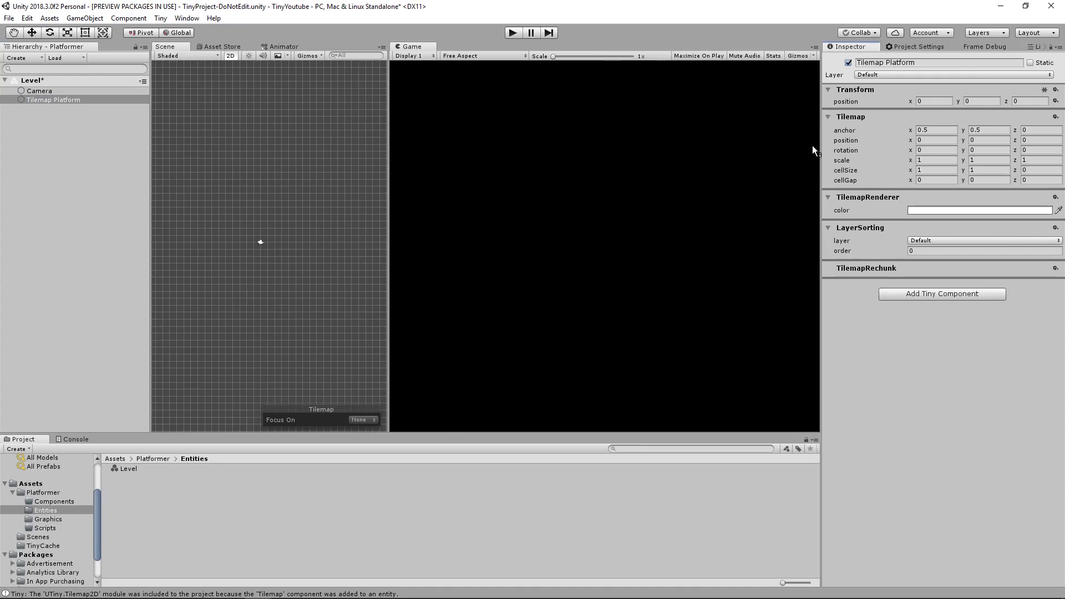
Widen the Inspector area, open the Tile Palette and place it directly after the Inspector
{"action": "left_click_drag", "start_coordinate": [820, 150], "coordinate": [744, 163]}
{"action": "left_click", "coordinate": [1030, 47]}
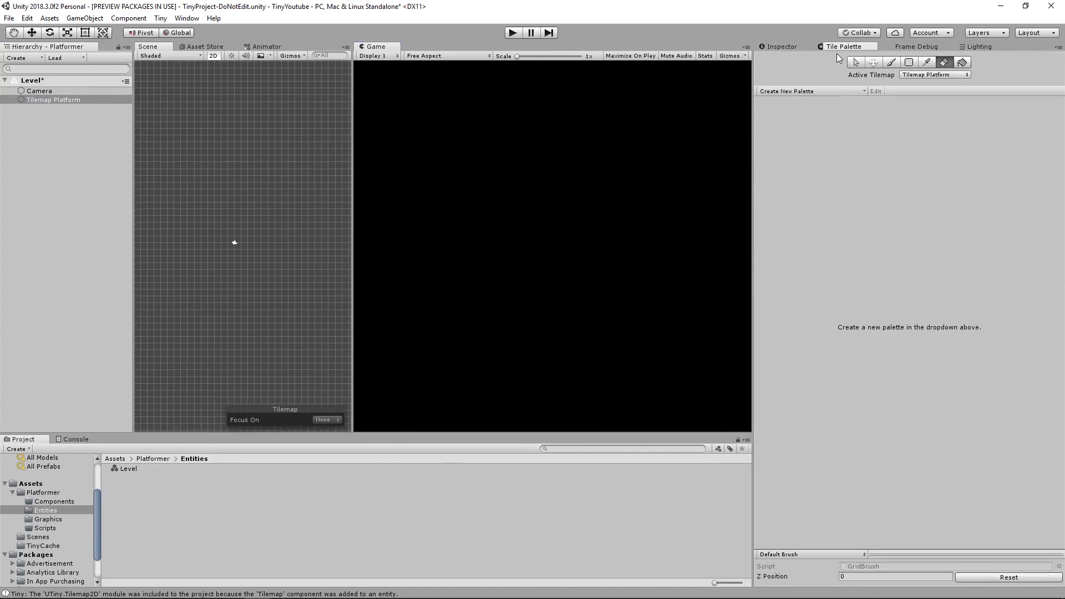
{"action": "left_click_drag", "start_coordinate": [1039, 47], "coordinate": [821, 48]}
{"action": "left_click", "coordinate": [184, 18]}
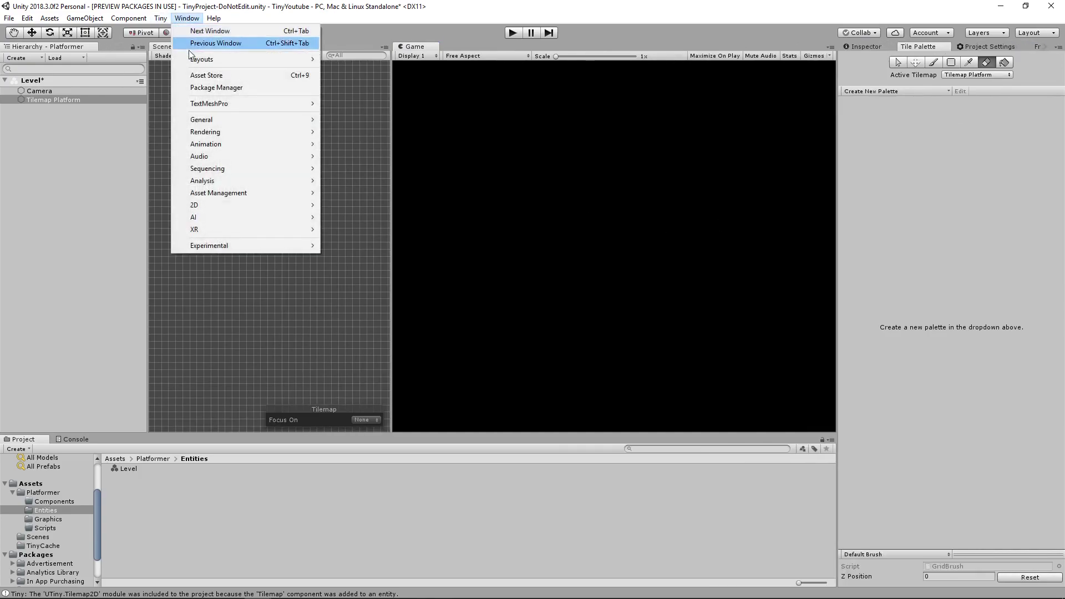
{"action": "mouse_move", "coordinate": [304, 208]}
{"action": "left_click", "coordinate": [353, 229]}
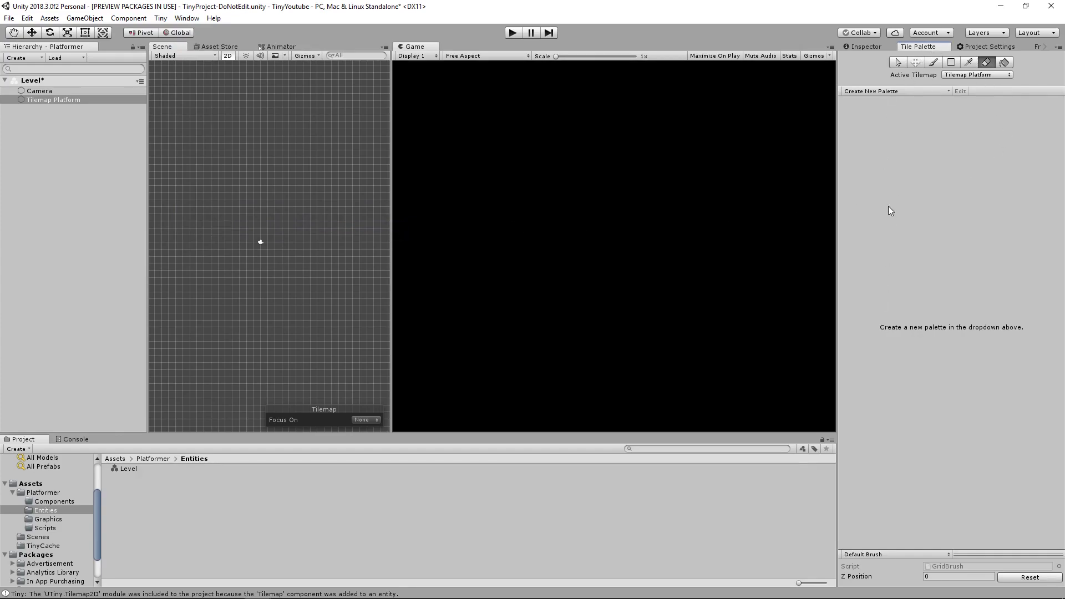
Create a new tile palette named ForgroundTiles with a Rectangle grid and Automatic cell size
{"action": "left_click", "coordinate": [927, 91]}
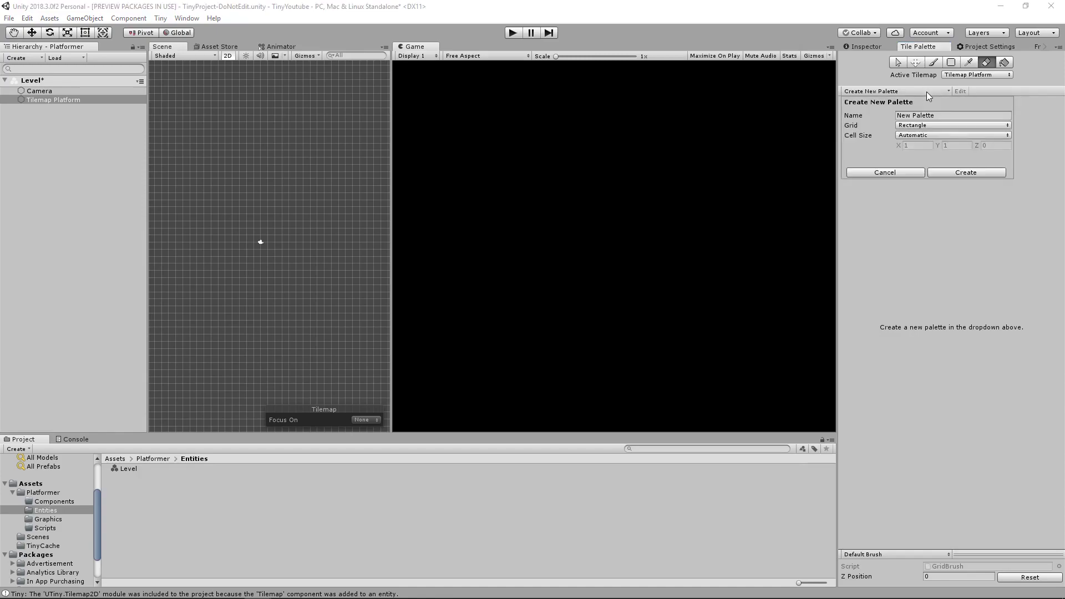
{"action": "left_click", "coordinate": [935, 117]}
{"action": "type", "text": "ForgroundTiles"}
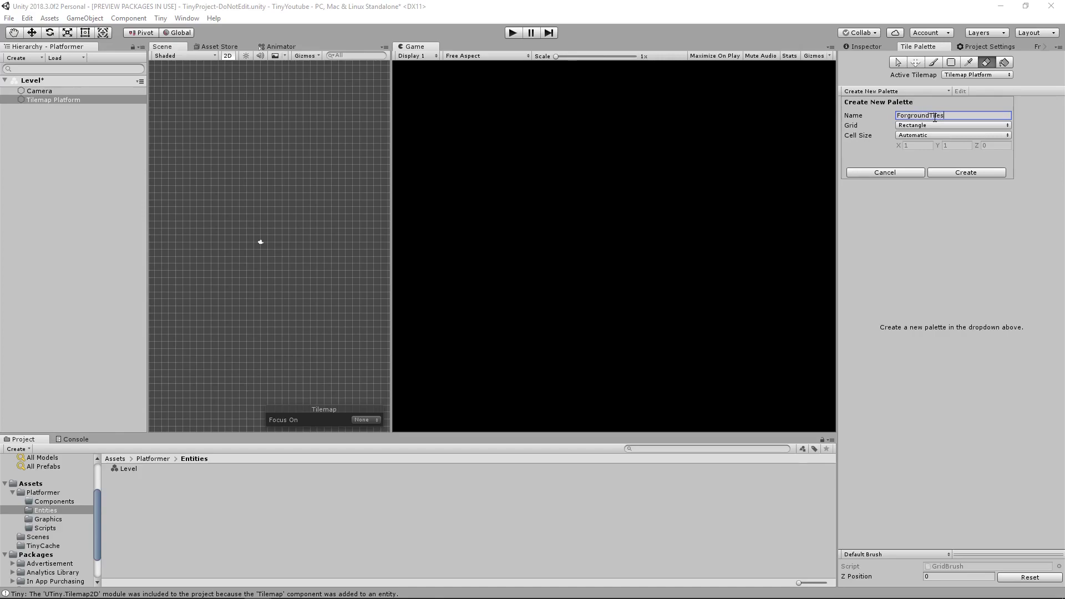
{"action": "left_click", "coordinate": [939, 173]}
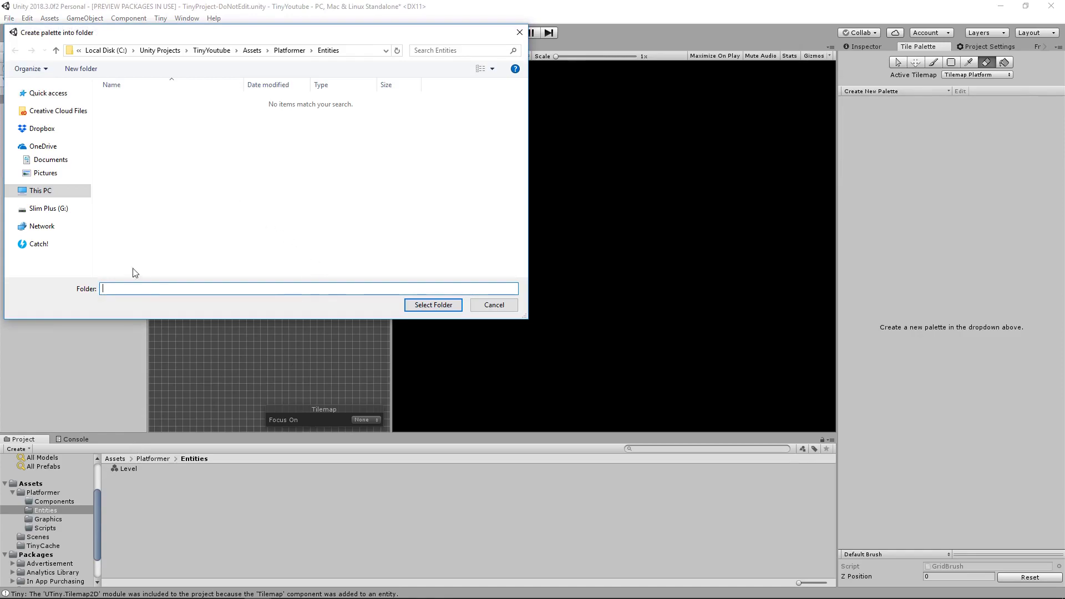
Save the palette into a new folder named Palettes inside the Platformer folder
{"action": "left_click", "coordinate": [290, 50]}
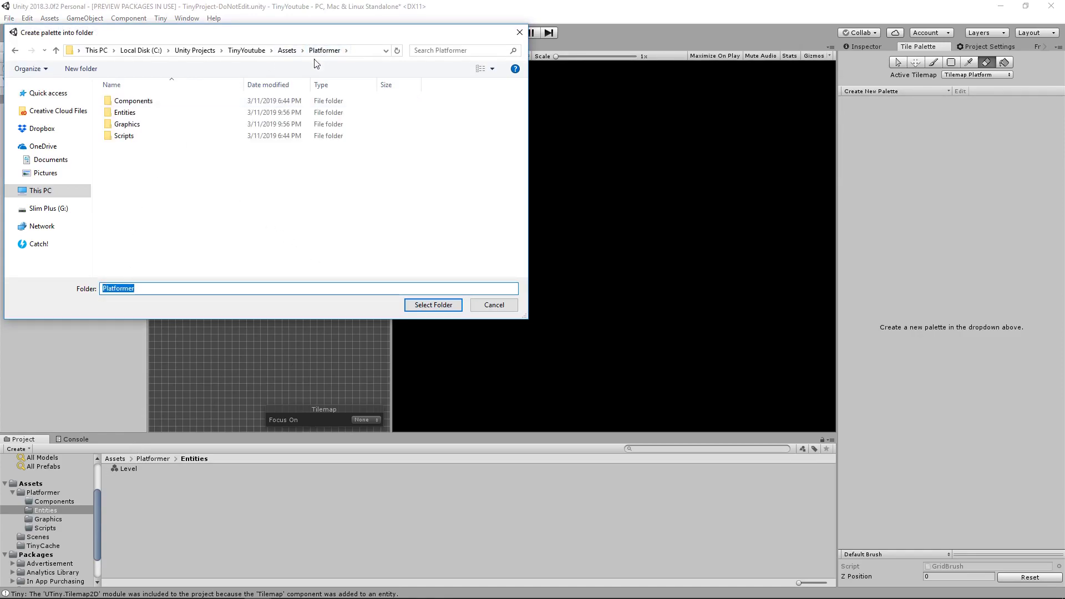
{"action": "key", "text": "ctrl+shift+n"}
{"action": "type", "text": "P"}
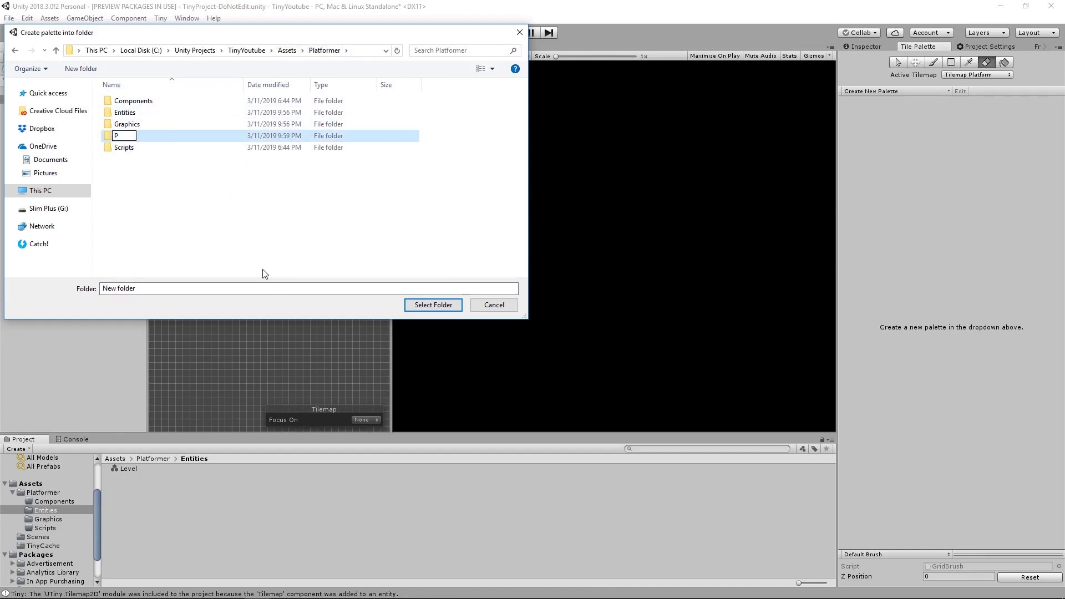
{"action": "type", "text": "alettes"}
{"action": "key", "text": "Return"}
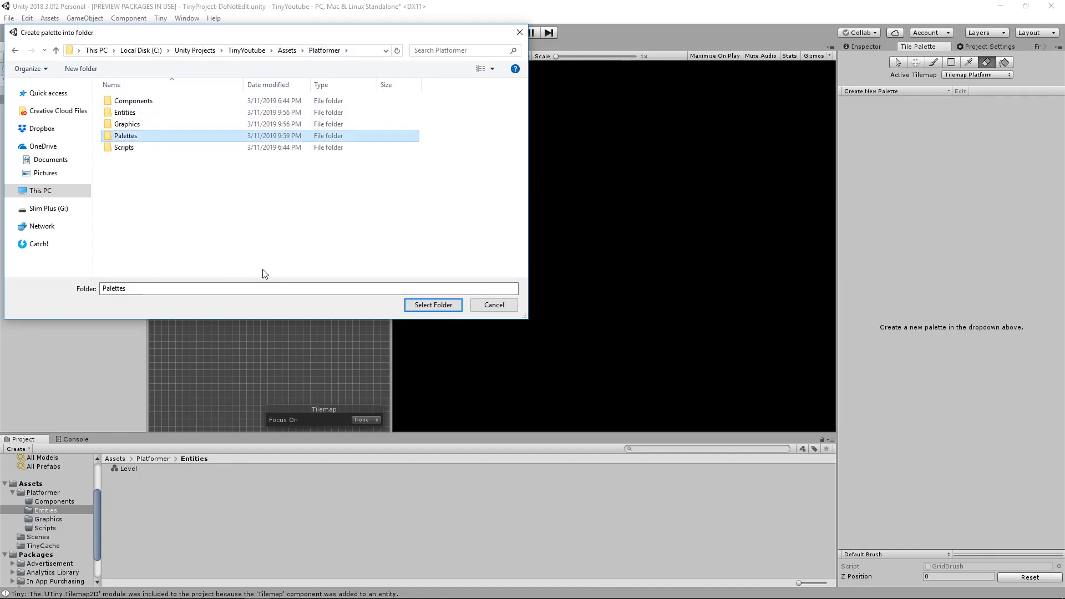
{"action": "left_click", "coordinate": [415, 305]}
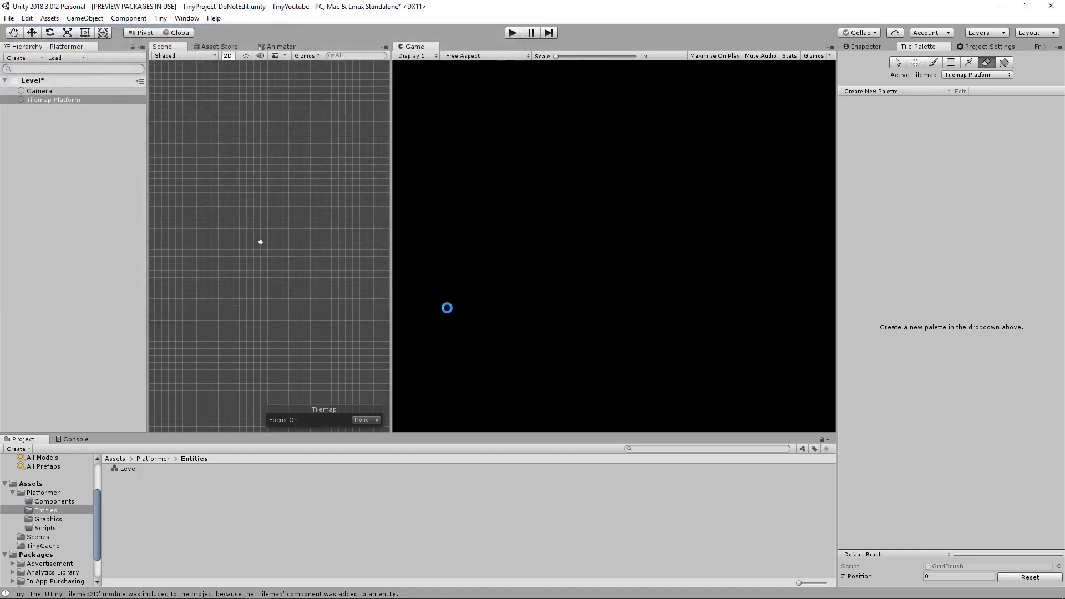
Add the Tileset texture from Graphics to the ForgroundTiles palette, generating its tiles into a new Platformer subfolder named Tiles
{"action": "left_click", "coordinate": [56, 520]}
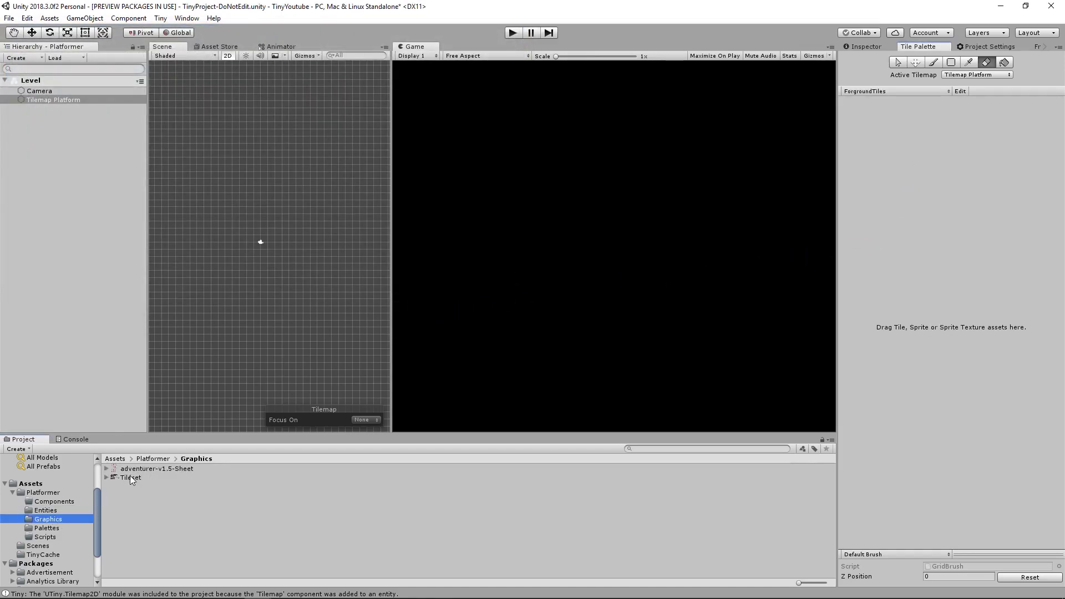
{"action": "left_click_drag", "start_coordinate": [127, 479], "coordinate": [920, 240]}
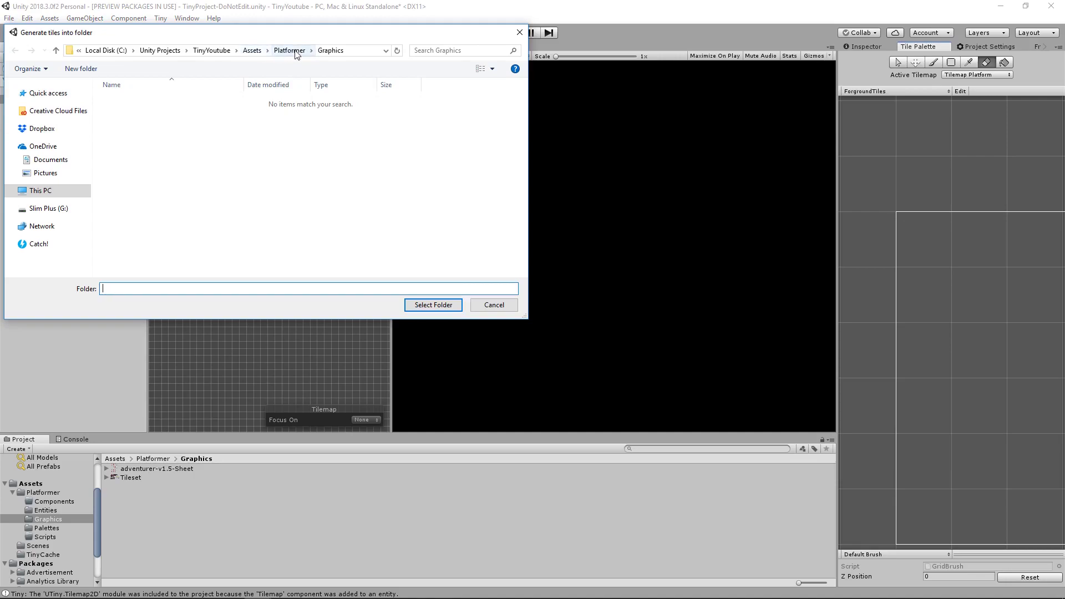
{"action": "left_click", "coordinate": [291, 51]}
{"action": "left_click", "coordinate": [81, 68]}
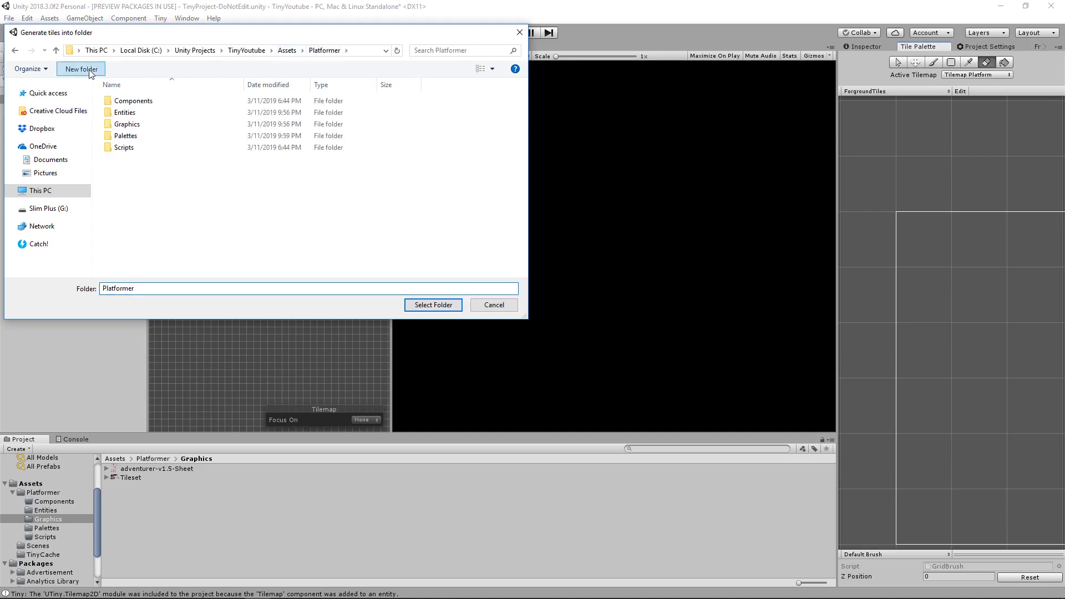
{"action": "type", "text": "Tiles"}
{"action": "key", "text": "Return"}
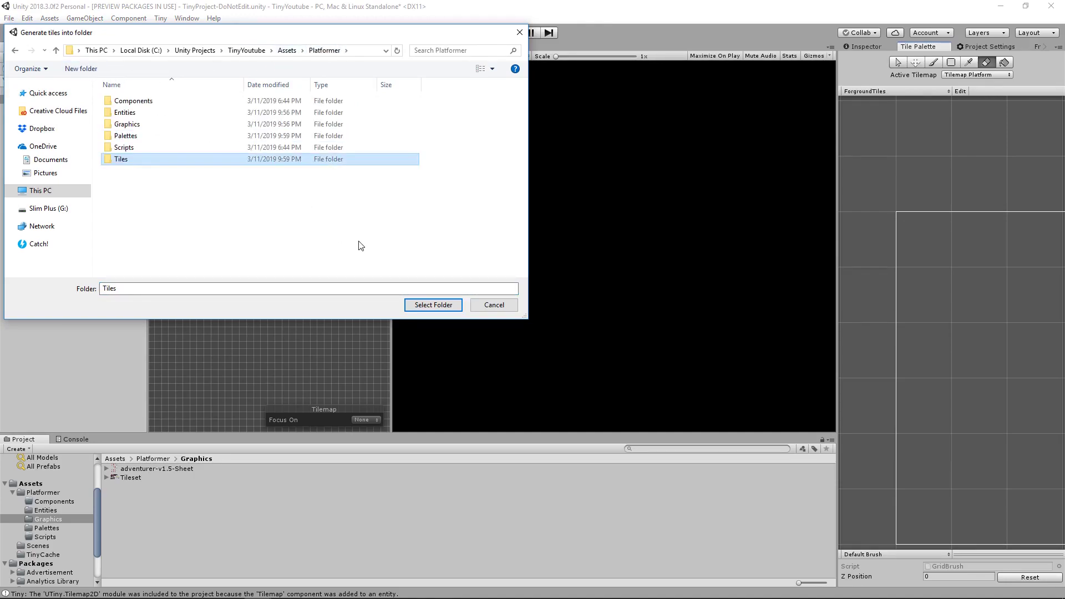
{"action": "left_click", "coordinate": [423, 305]}
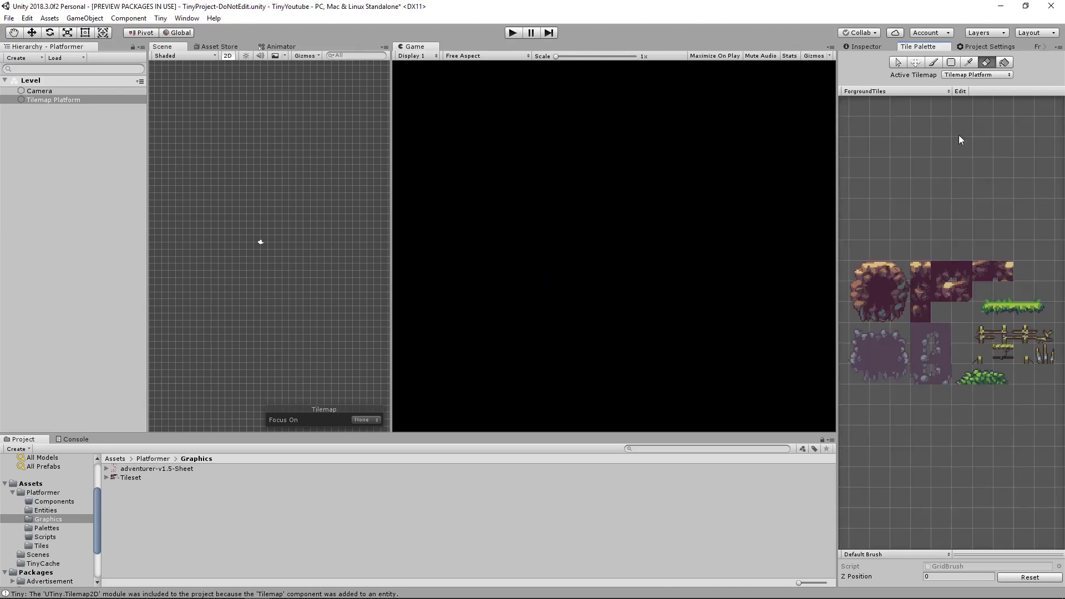
Try painting the brown rock's top-middle tile freehand in the scene, undo the strokes and place one such tile just below the camera
{"action": "left_click", "coordinate": [934, 62]}
{"action": "left_click", "coordinate": [879, 271]}
{"action": "mouse_move", "coordinate": [222, 238]}
{"action": "left_mouse_down"}
{"action": "mouse_move", "coordinate": [282, 236]}
{"action": "mouse_move", "coordinate": [233, 279]}
{"action": "mouse_move", "coordinate": [292, 274]}
{"action": "mouse_move", "coordinate": [248, 255]}
{"action": "mouse_move", "coordinate": [259, 274]}
{"action": "left_mouse_up"}
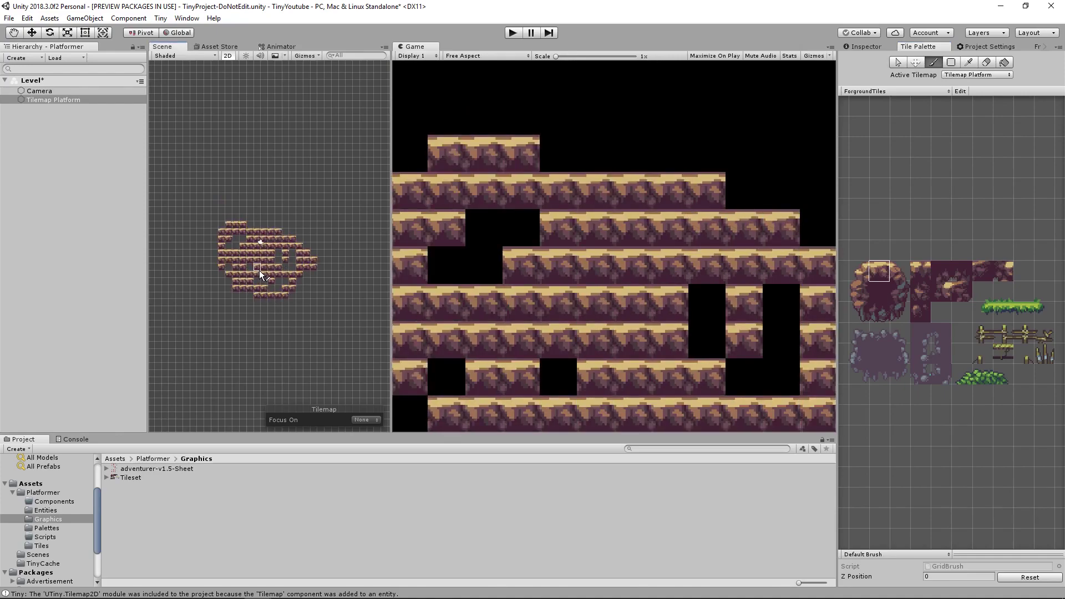
{"action": "key", "text": "ctrl+z"}
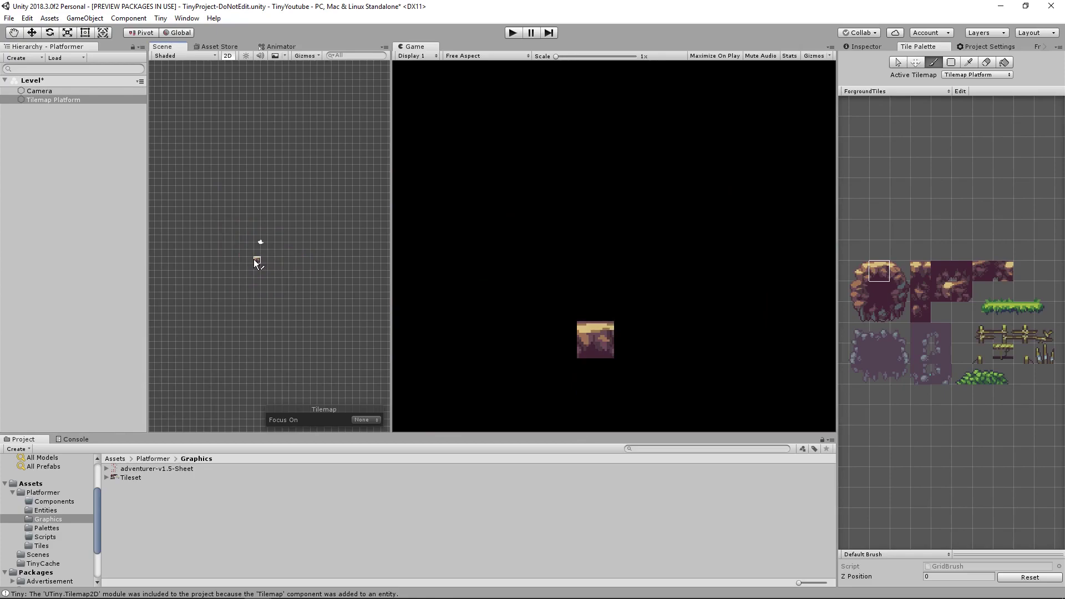
Paint the brown rock's top-left and top-right corner tiles on either side of the top-middle tile
{"action": "left_click", "coordinate": [860, 272]}
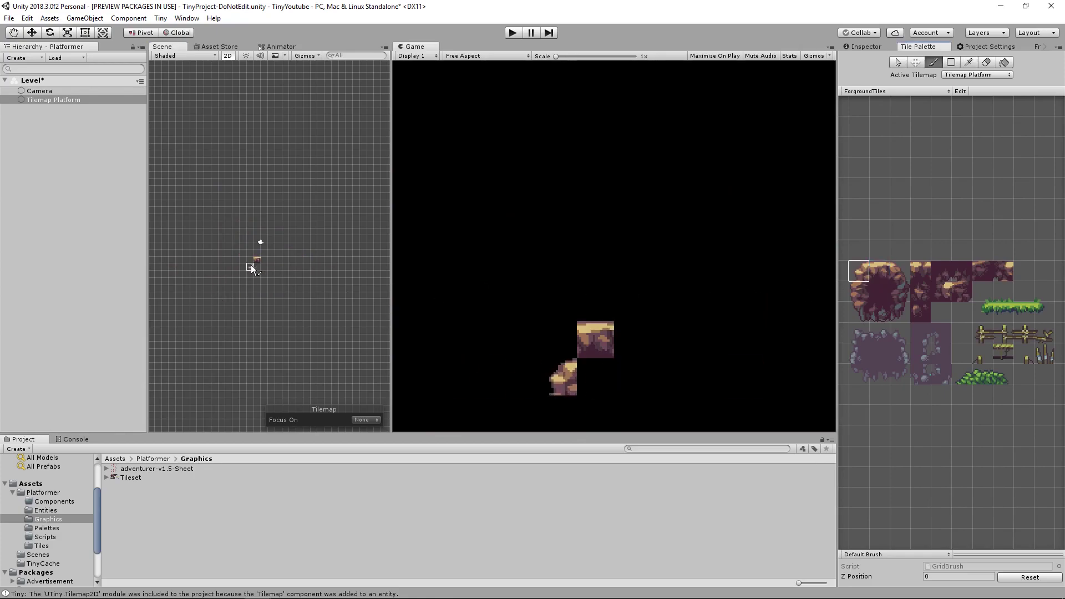
{"action": "left_click", "coordinate": [251, 260]}
{"action": "left_click", "coordinate": [893, 273]}
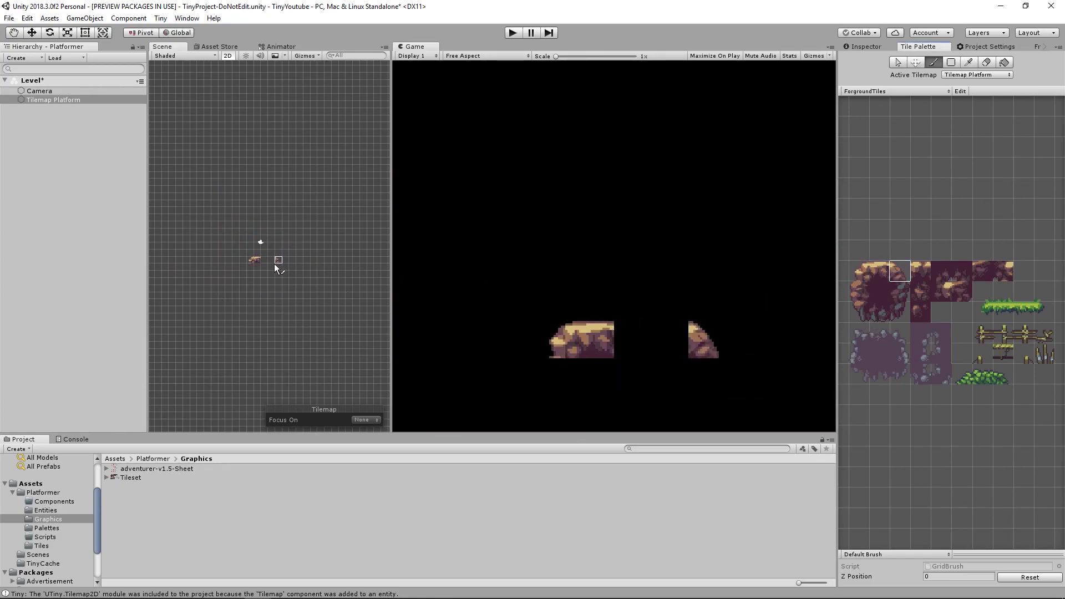
{"action": "left_click", "coordinate": [262, 261]}
Paint the brown rock's left-edge, center and right-edge tiles in the row directly below the platform's top
{"action": "left_click", "coordinate": [854, 297]}
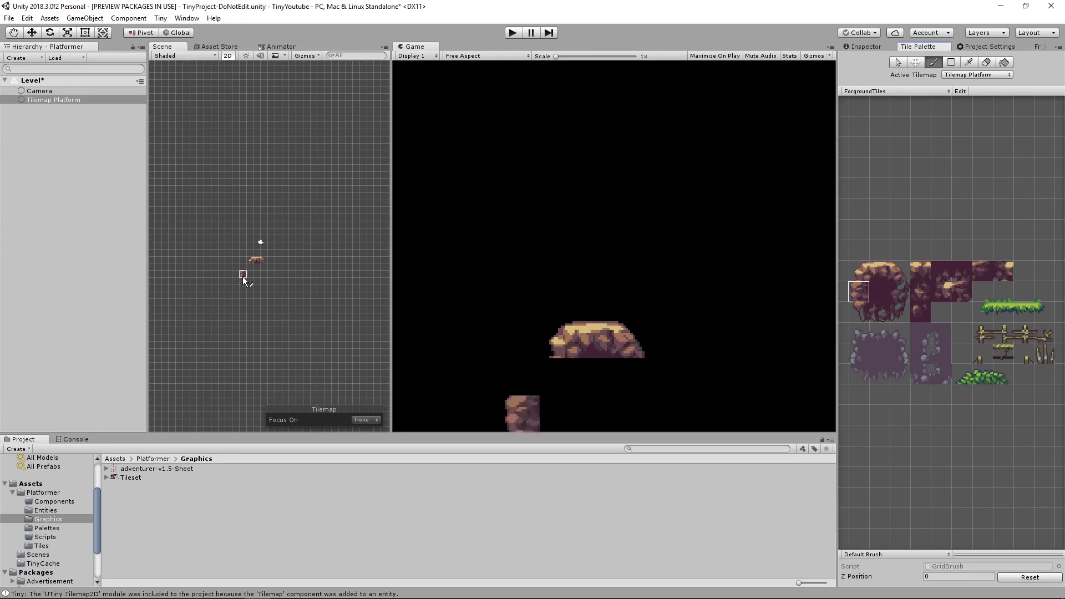
{"action": "left_click", "coordinate": [251, 265]}
{"action": "left_click", "coordinate": [879, 291]}
{"action": "left_click", "coordinate": [250, 255]}
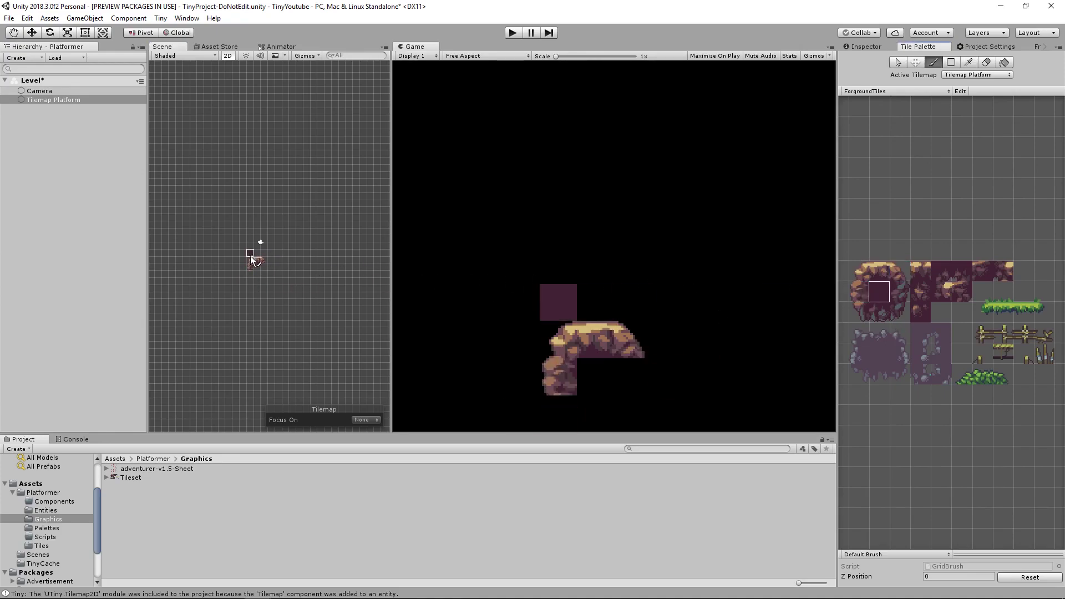
{"action": "left_click", "coordinate": [261, 266]}
{"action": "left_click", "coordinate": [900, 292]}
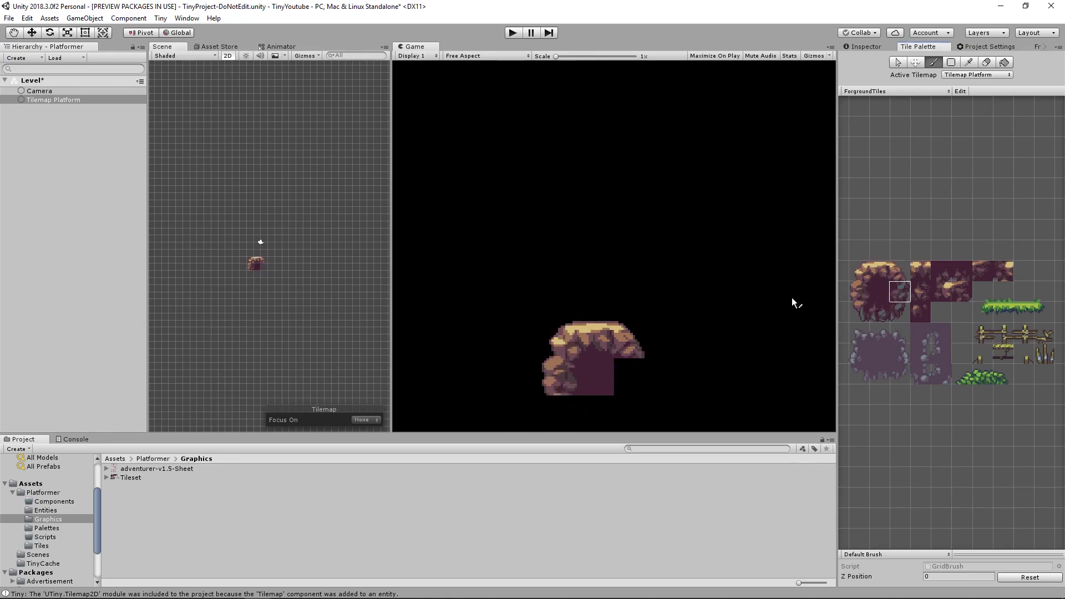
{"action": "left_click", "coordinate": [265, 268]}
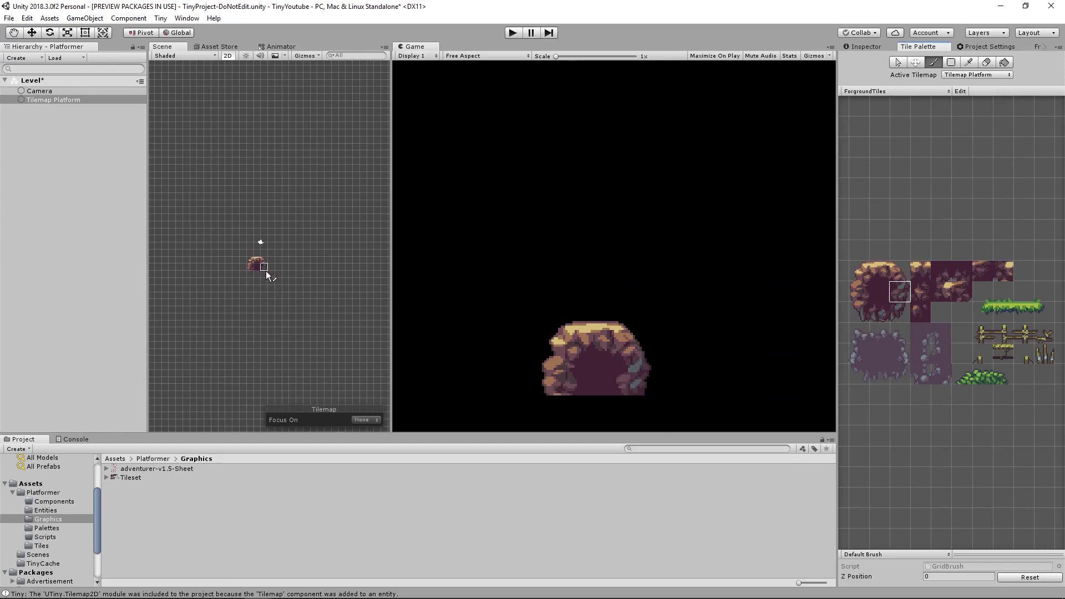
Pick the whole 3×3 brown rock block as the brush and stamp copies over and around the painted platform in a cross shape
{"action": "left_click", "coordinate": [951, 62]}
{"action": "left_click_drag", "start_coordinate": [855, 265], "coordinate": [906, 317]}
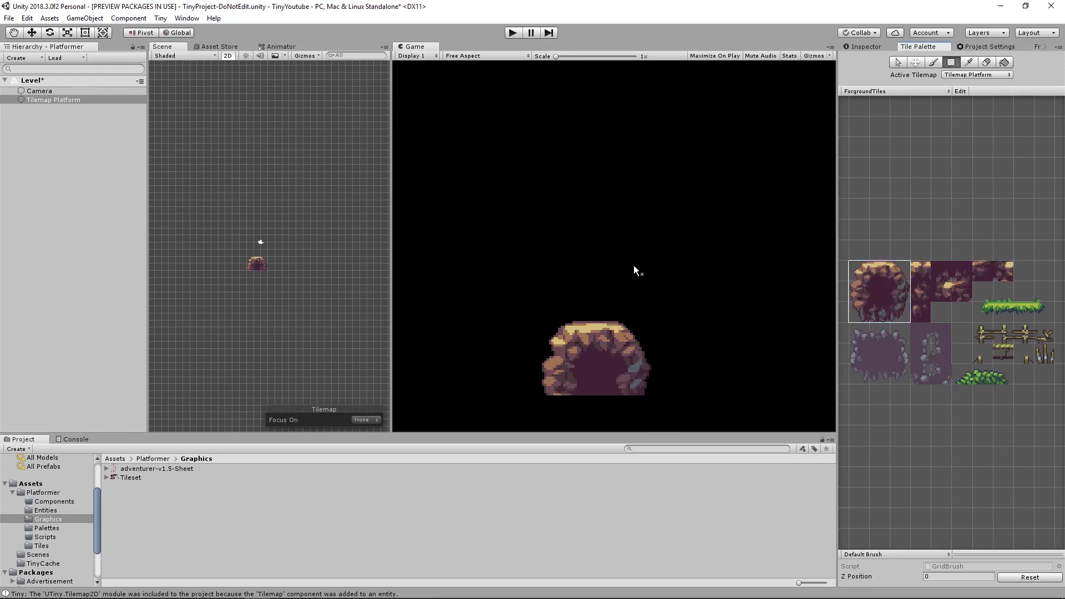
{"action": "left_click", "coordinate": [933, 62]}
{"action": "left_click", "coordinate": [262, 273]}
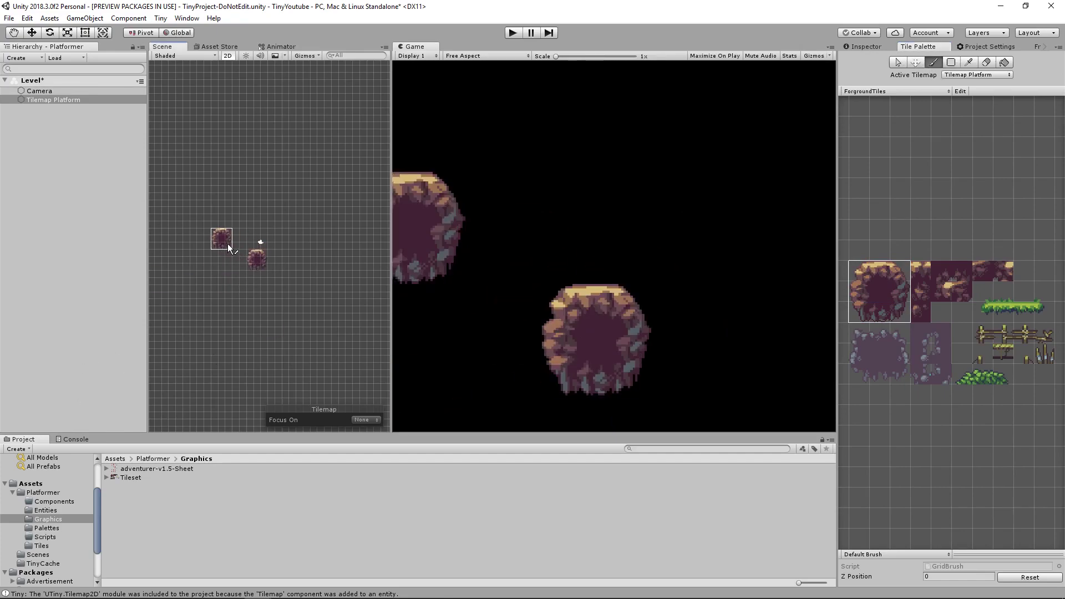
{"action": "left_click", "coordinate": [262, 241]}
{"action": "left_click", "coordinate": [265, 256]}
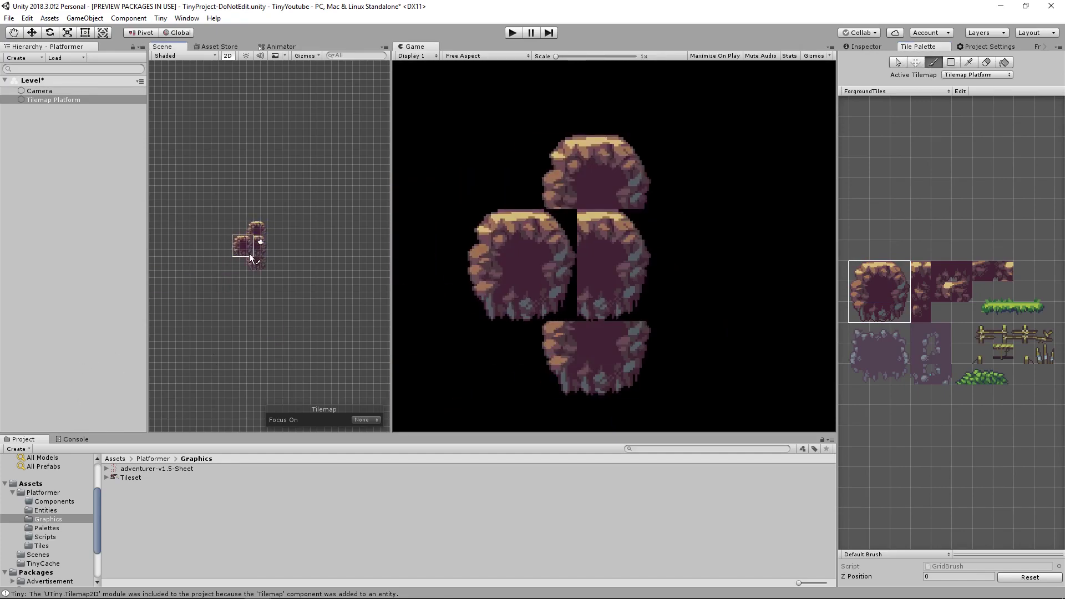
{"action": "left_click", "coordinate": [279, 252]}
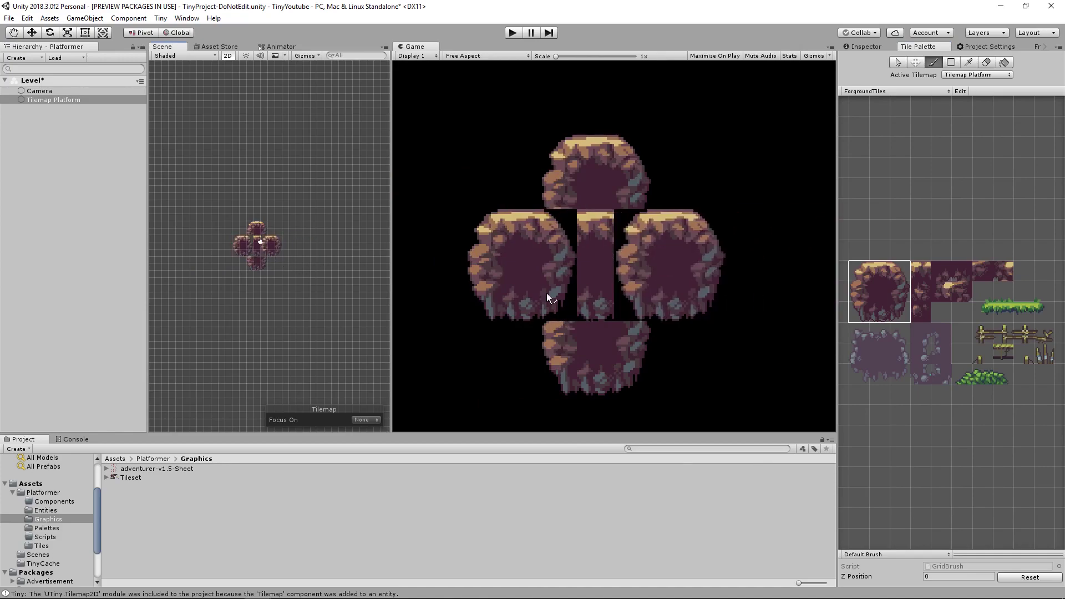
Pick single inner-corner rock tiles from the palette and paint them at the lower corners of the uppermost rock block
{"action": "left_click", "coordinate": [883, 290]}
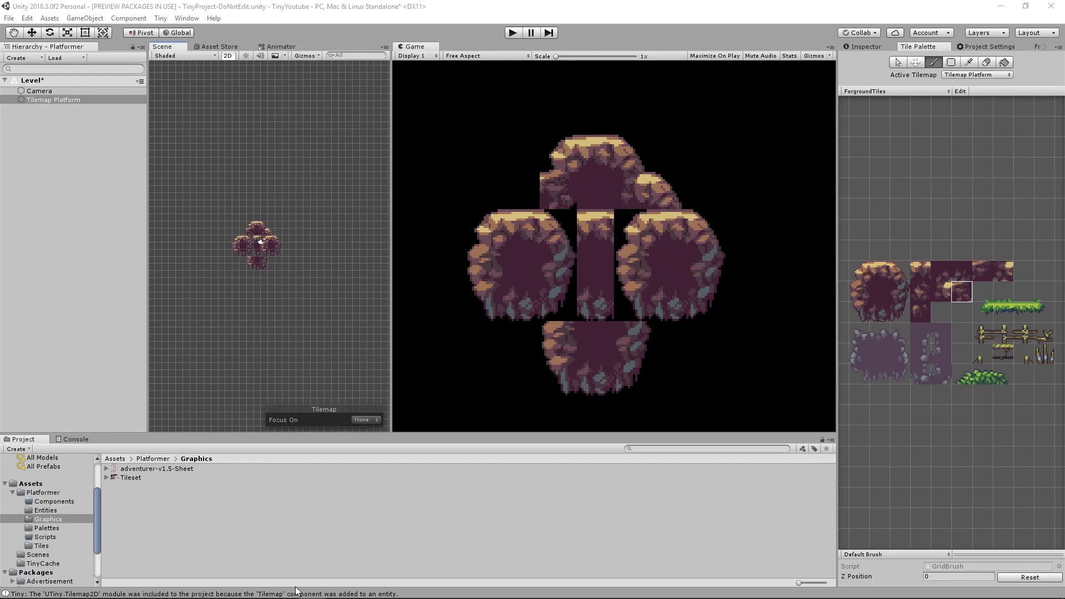
Switch to the browser and review the Tilemap brushes and tiles described in the Unity-Technologies/2d-extras README on GitHub
{"action": "left_click", "coordinate": [230, 590]}
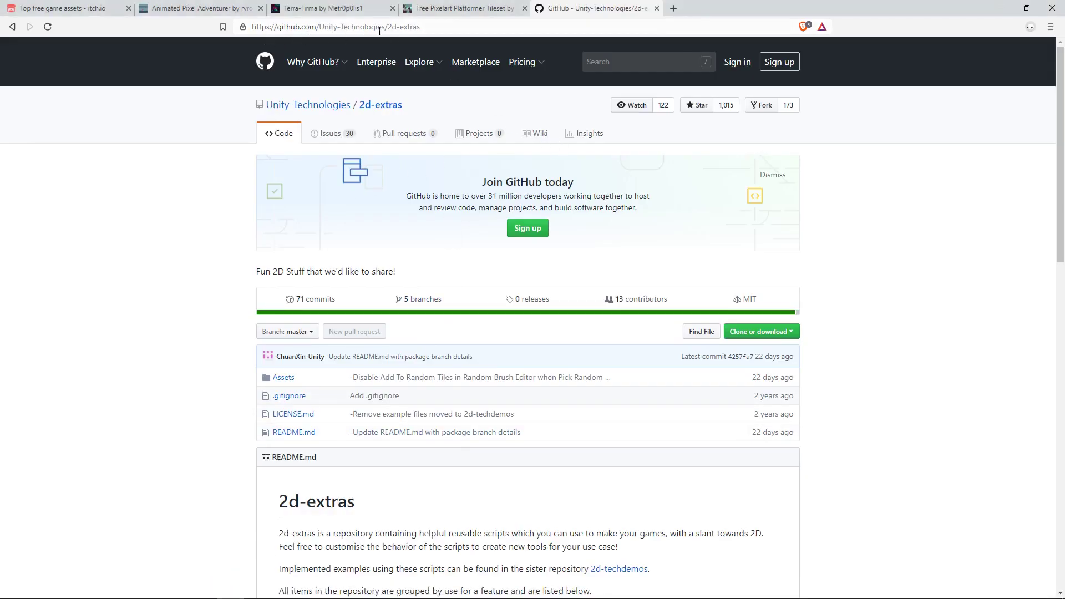
{"action": "scroll", "coordinate": [247, 360], "scroll_direction": "down", "scroll_amount": 5}
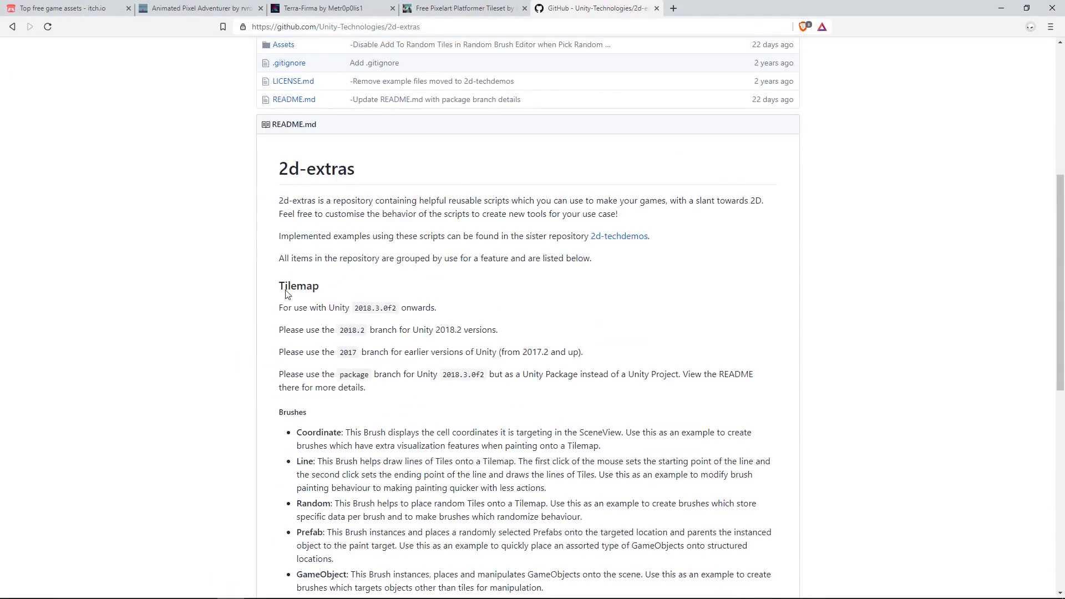
{"action": "scroll", "coordinate": [286, 297], "scroll_direction": "down", "scroll_amount": 2}
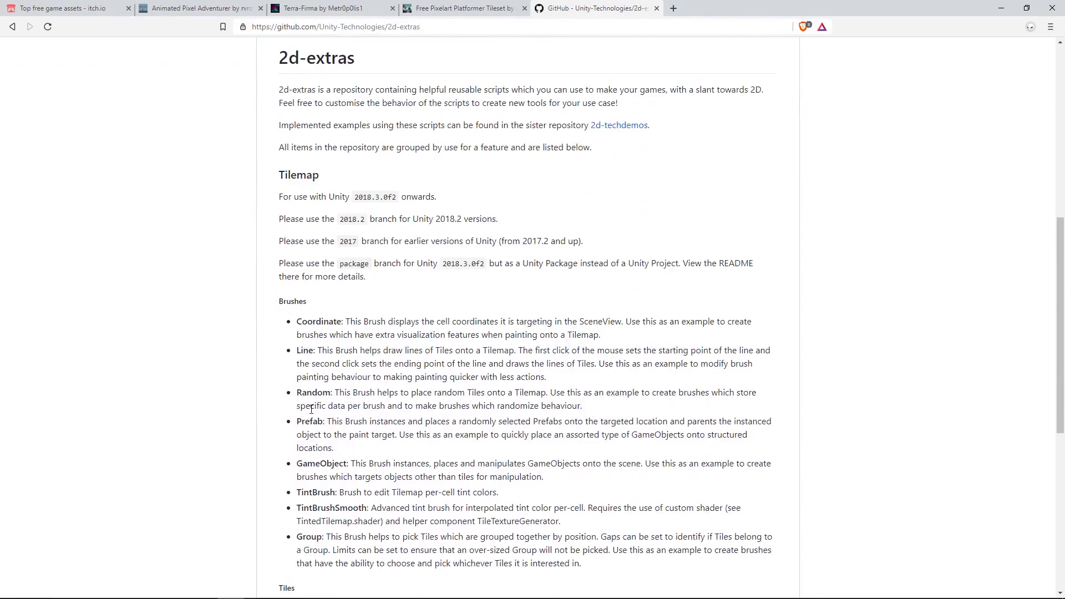
{"action": "scroll", "coordinate": [311, 409], "scroll_direction": "down", "scroll_amount": 3}
{"action": "scroll", "coordinate": [294, 311], "scroll_direction": "down", "scroll_amount": 4}
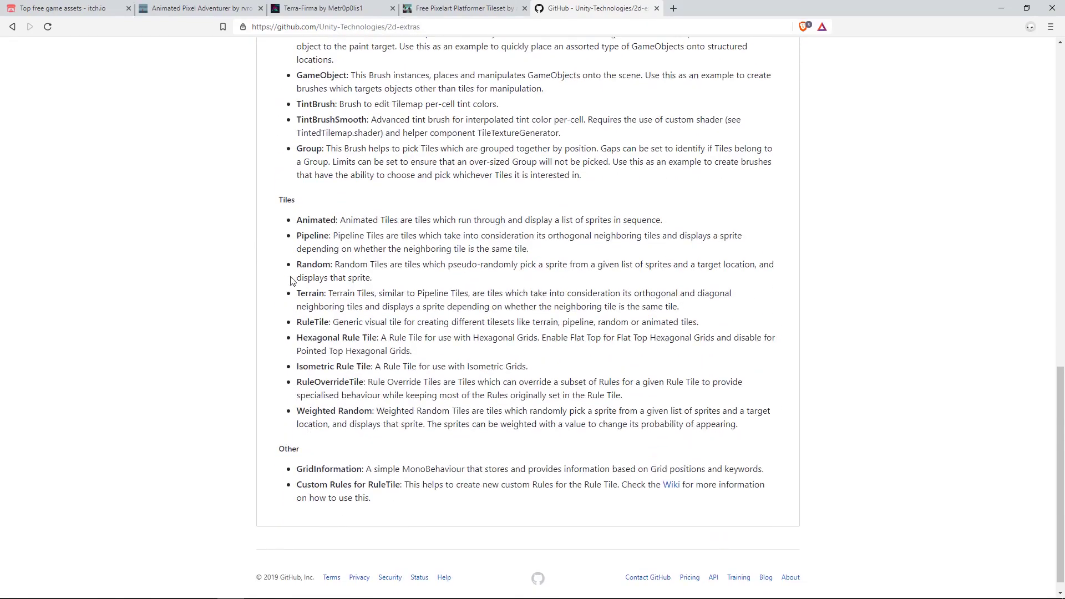
{"action": "scroll", "coordinate": [290, 233], "scroll_direction": "up", "scroll_amount": 3}
{"action": "scroll", "coordinate": [291, 388], "scroll_direction": "down", "scroll_amount": 3}
{"action": "scroll", "coordinate": [345, 480], "scroll_direction": "down", "scroll_amount": 1}
From File Explorer's 2d-extras-master download, import the Tilemap folder into the Unity project's Platformer folder and move it directly under Assets
{"action": "mouse_move", "coordinate": [258, 596]}
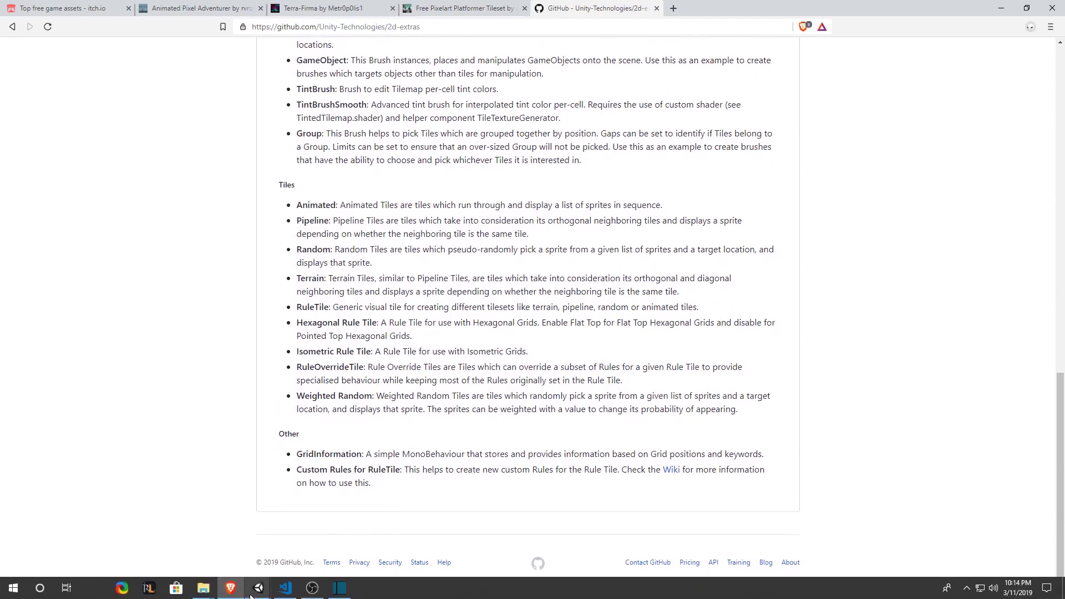
{"action": "mouse_move", "coordinate": [209, 594]}
{"action": "left_click", "coordinate": [250, 532]}
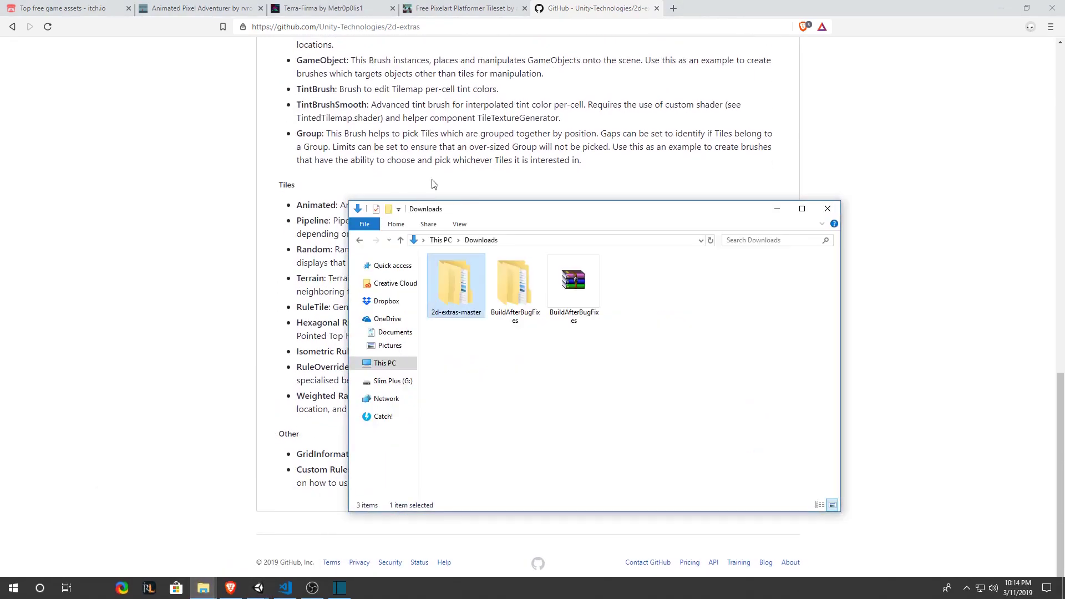
{"action": "double_click", "coordinate": [449, 297]}
{"action": "double_click", "coordinate": [452, 275]}
{"action": "double_click", "coordinate": [450, 275]}
{"action": "left_click_drag", "start_coordinate": [453, 276], "coordinate": [40, 493]}
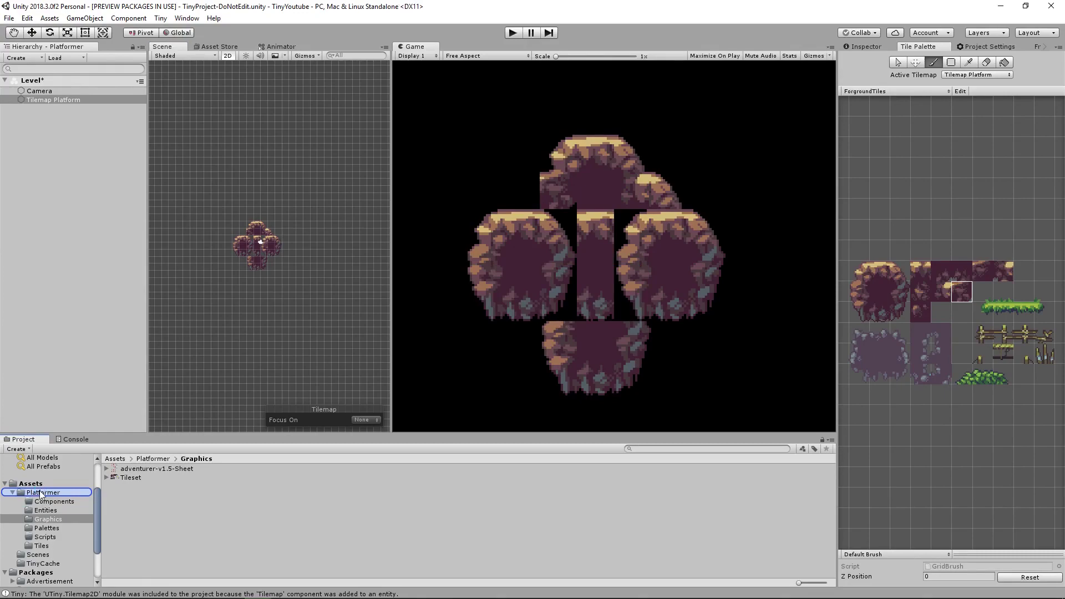
{"action": "left_click", "coordinate": [40, 493]}
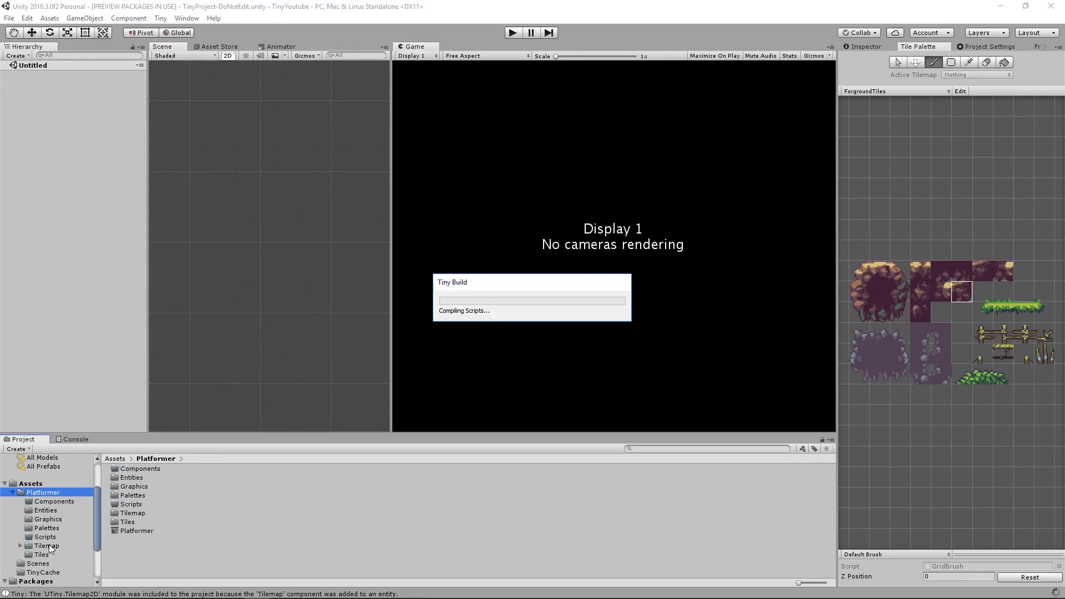
{"action": "mouse_move", "coordinate": [49, 544]}
{"action": "left_mouse_down"}
{"action": "mouse_move", "coordinate": [54, 493]}
{"action": "mouse_move", "coordinate": [38, 487]}
{"action": "left_mouse_up"}
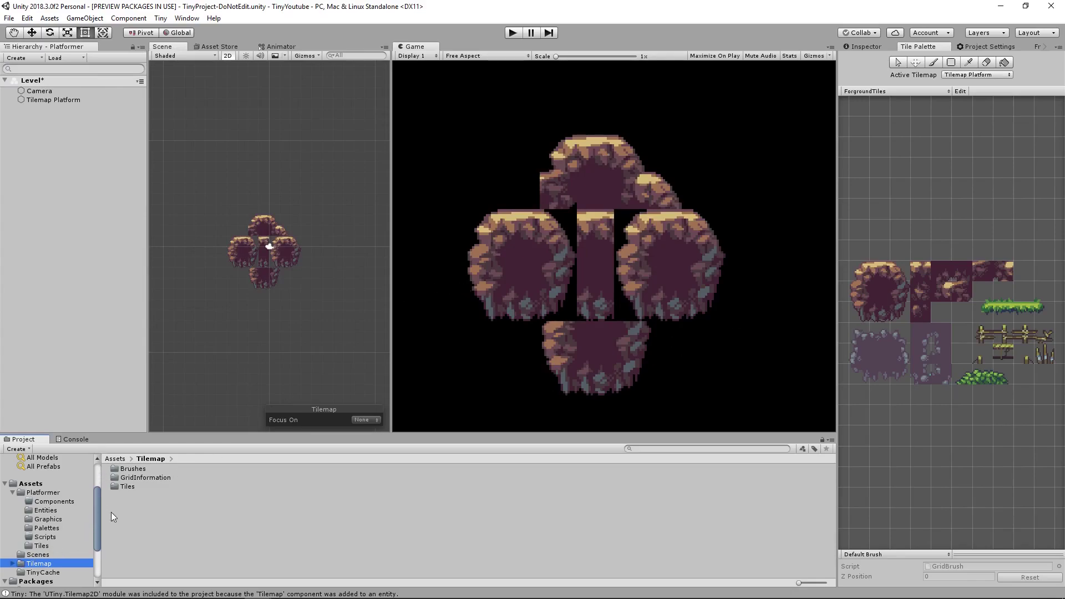
Create a folder named Ruletiles inside the Platformer folder and open it
{"action": "left_click", "coordinate": [37, 493]}
{"action": "right_click", "coordinate": [45, 493]}
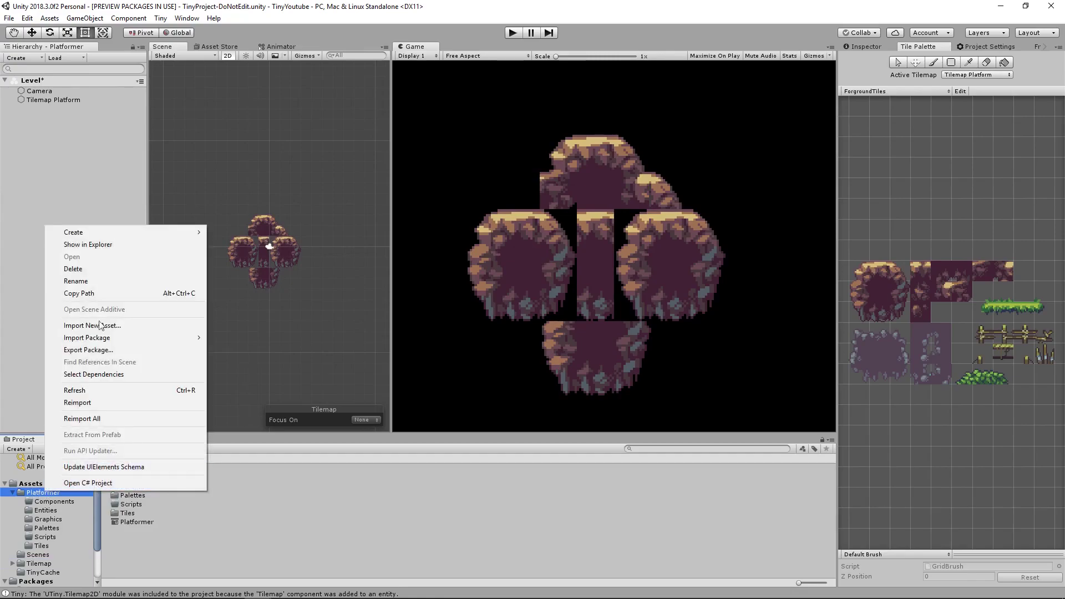
{"action": "mouse_move", "coordinate": [139, 231]}
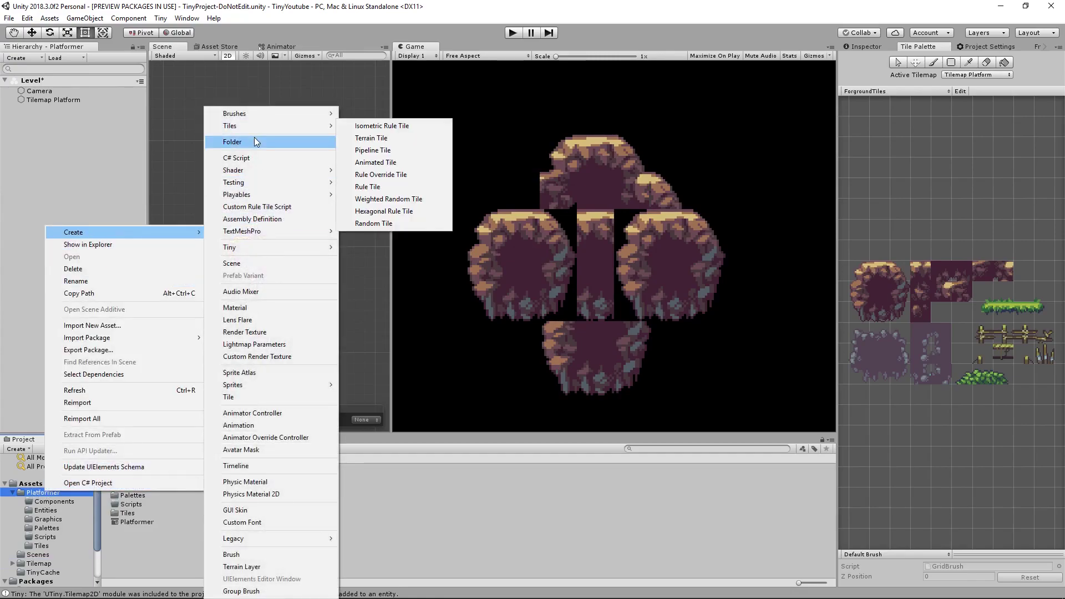
{"action": "left_click", "coordinate": [255, 139]}
{"action": "type", "text": "Ruletiles"}
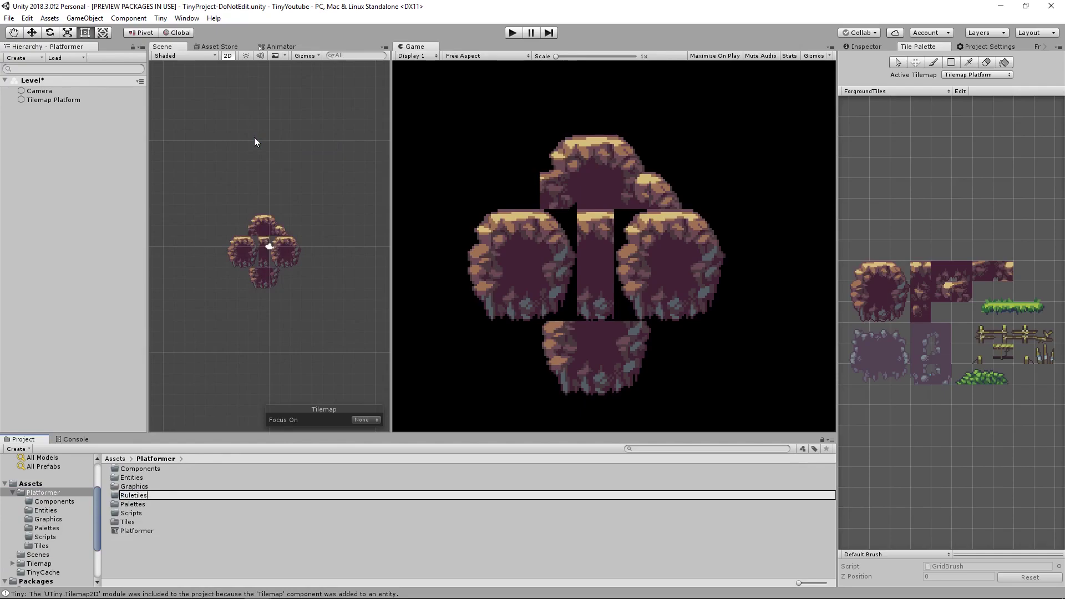
{"action": "key", "text": "Return"}
{"action": "key", "text": "Return"}
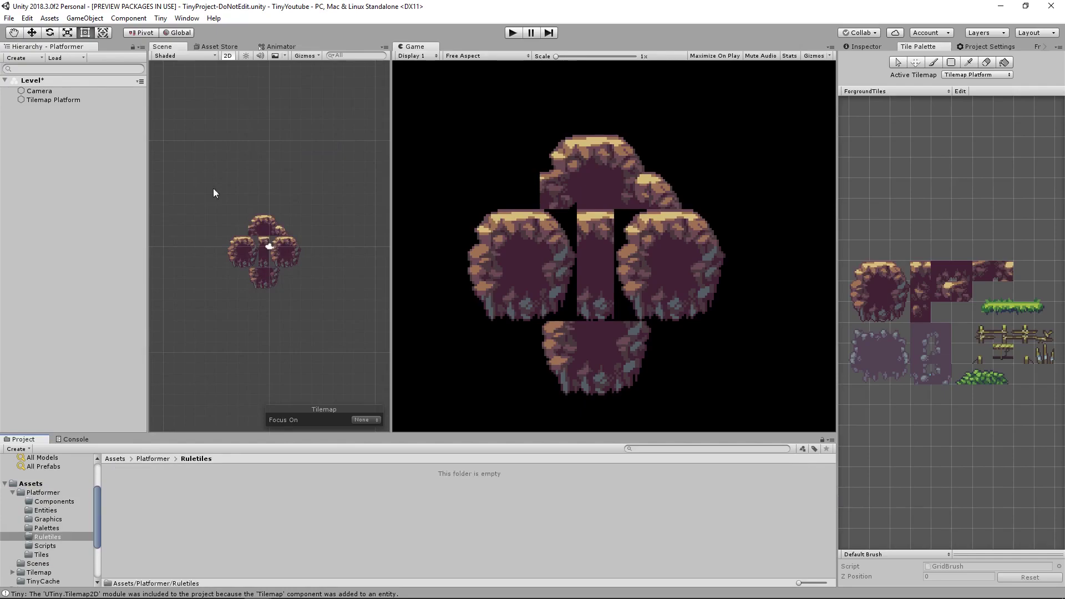
Create a Rule Tile asset named Platform in the Ruletiles folder
{"action": "right_click", "coordinate": [148, 515]}
{"action": "mouse_move", "coordinate": [231, 244]}
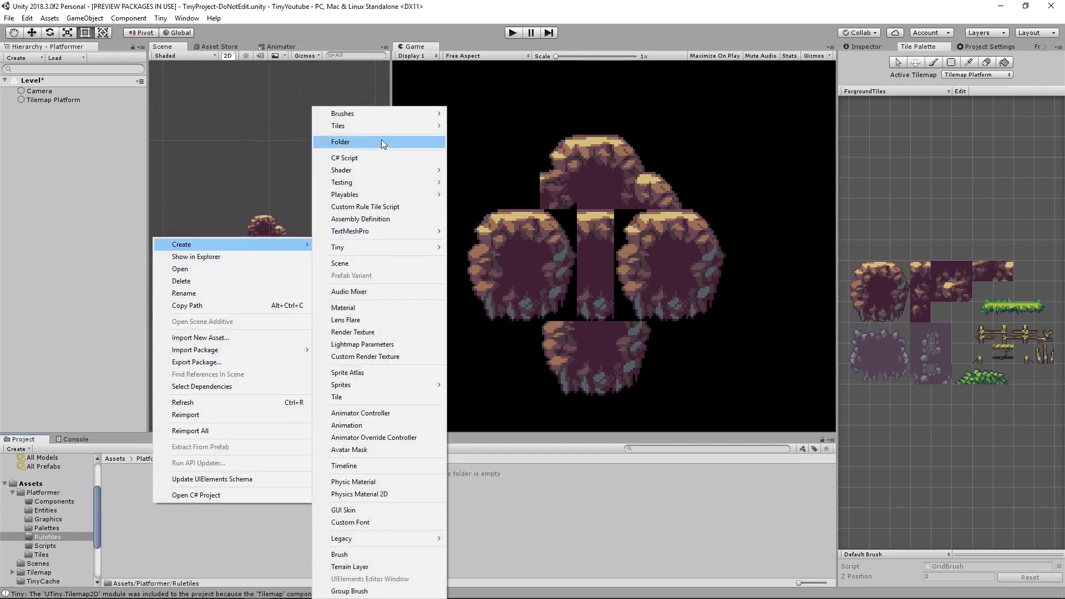
{"action": "mouse_move", "coordinate": [383, 126]}
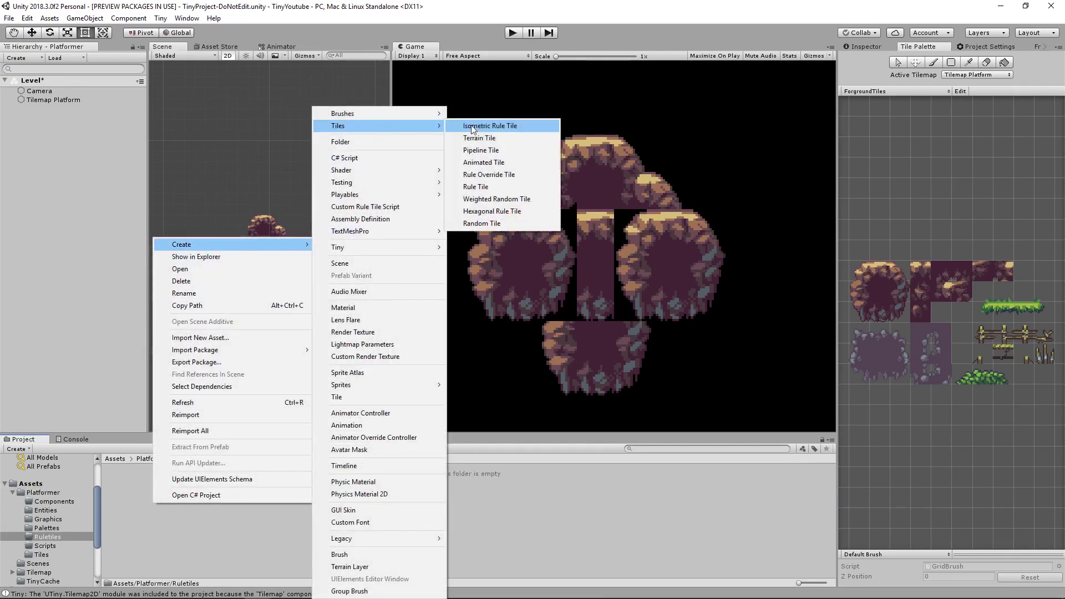
{"action": "left_click", "coordinate": [478, 187]}
{"action": "type", "text": "Platform"}
{"action": "key", "text": "Return"}
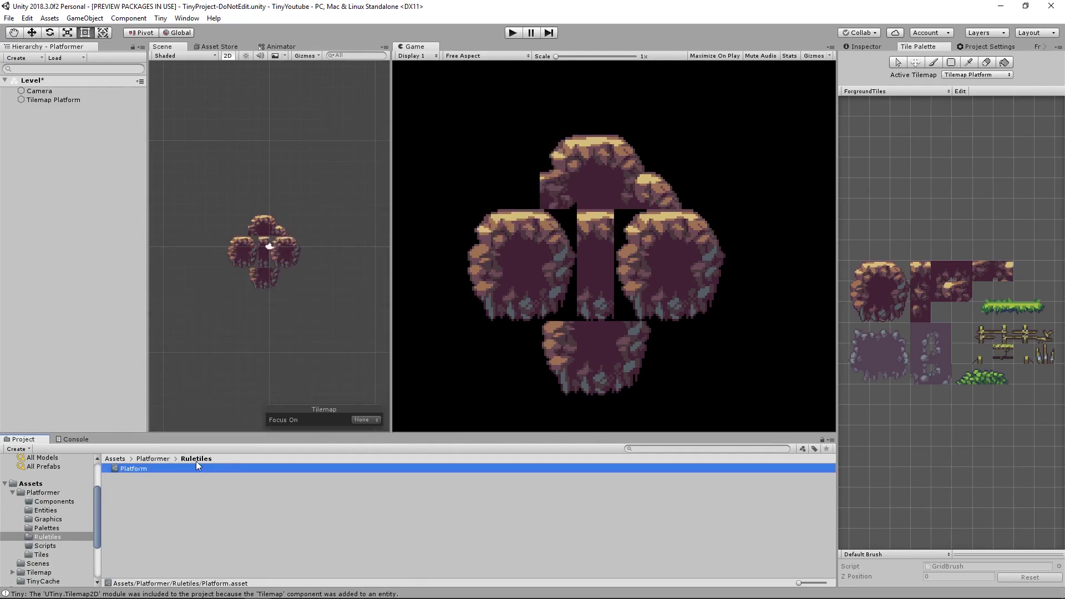
Check the default collider options in the Platform rule tile's properties, keeping Sprite
{"action": "left_click", "coordinate": [862, 44]}
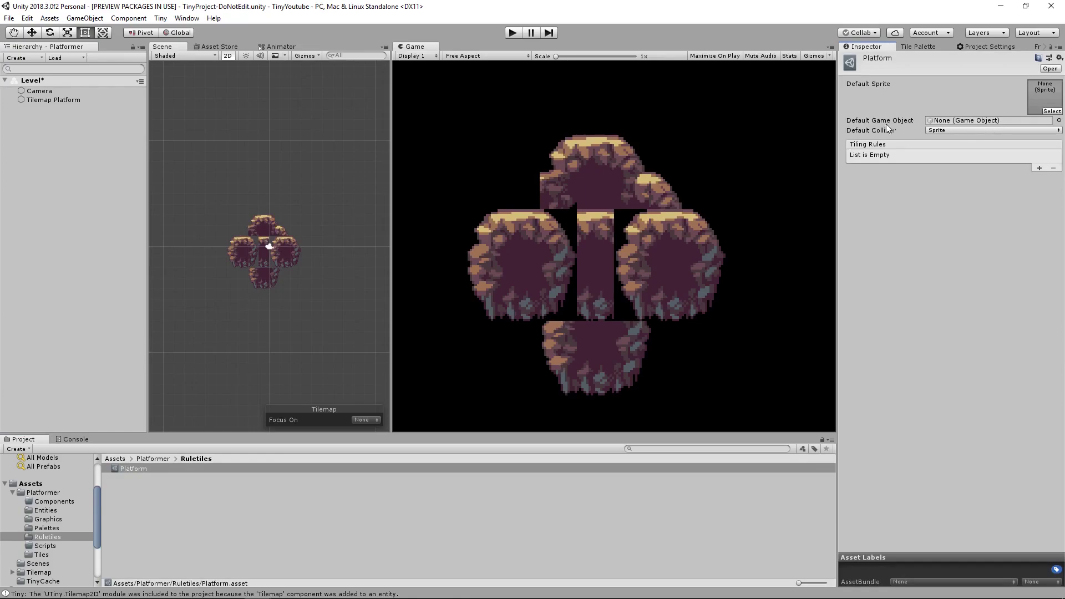
{"action": "left_click", "coordinate": [961, 130]}
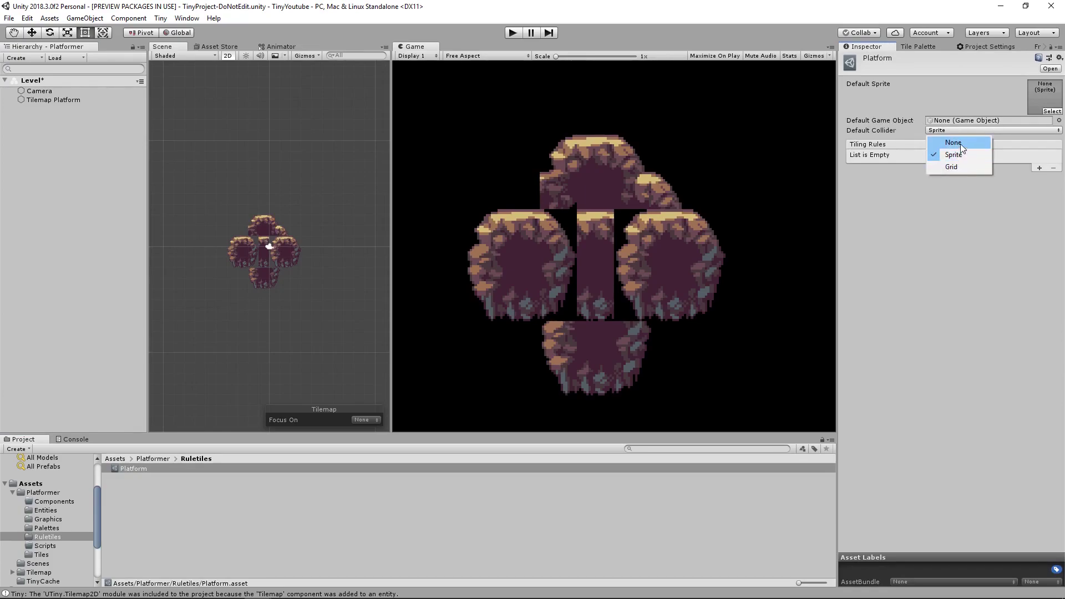
{"action": "left_click", "coordinate": [914, 252]}
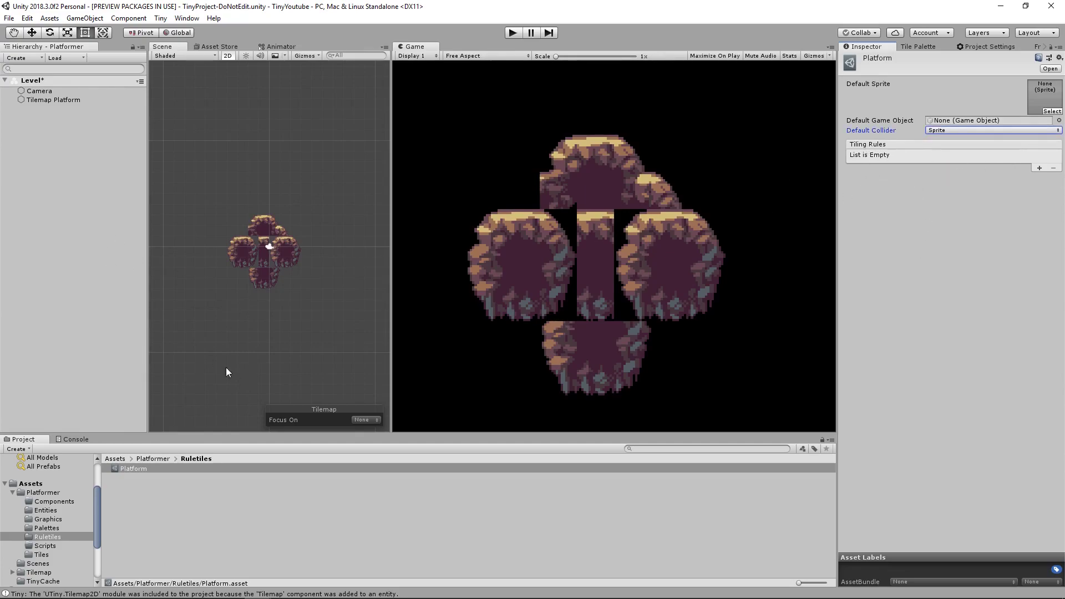
Enlarge the thumbnails in the Graphics folder and expand the Tileset into its individual sprites
{"action": "left_click", "coordinate": [47, 519]}
{"action": "left_click_drag", "start_coordinate": [814, 586], "coordinate": [825, 583]}
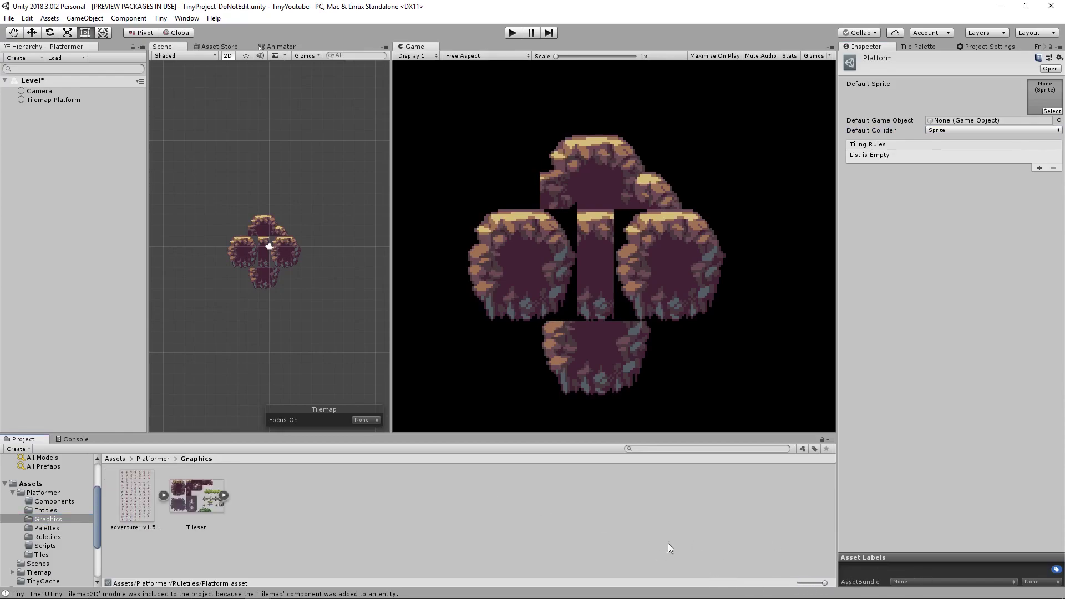
{"action": "left_click", "coordinate": [222, 494]}
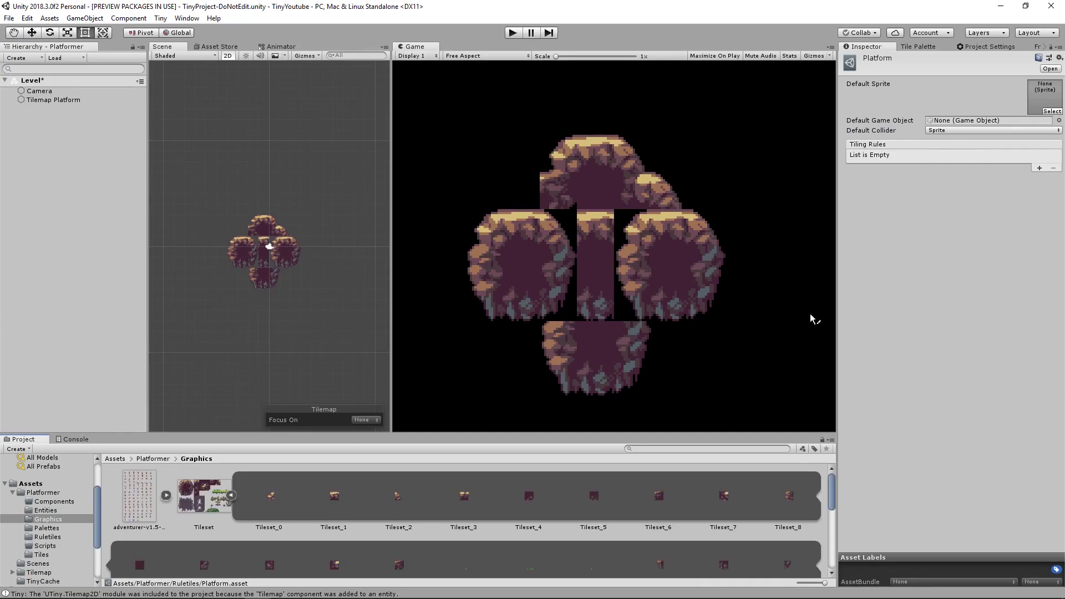
Clear all painted tiles from Tilemap Platform using the box tool
{"action": "left_click", "coordinate": [47, 100]}
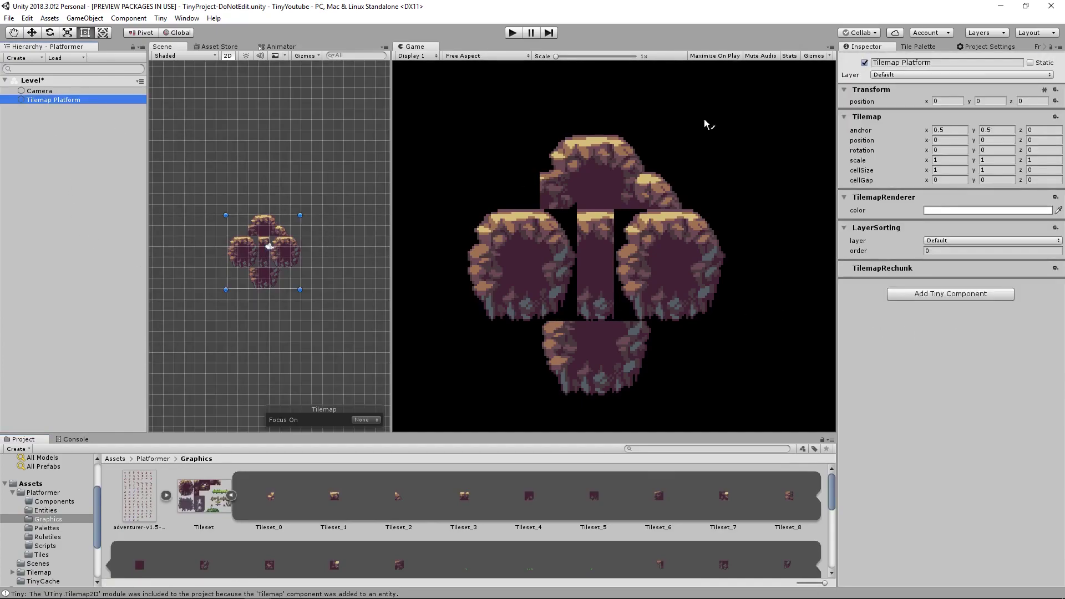
{"action": "left_click", "coordinate": [918, 48]}
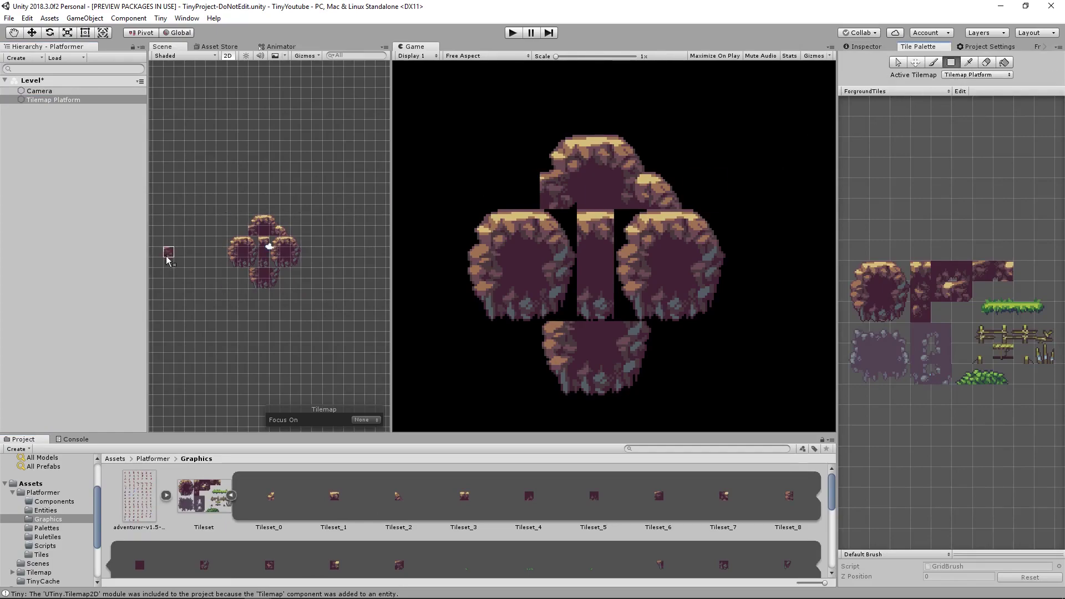
{"action": "left_click_drag", "start_coordinate": [183, 321], "coordinate": [351, 173]}
{"action": "key", "text": "ctrl+z"}
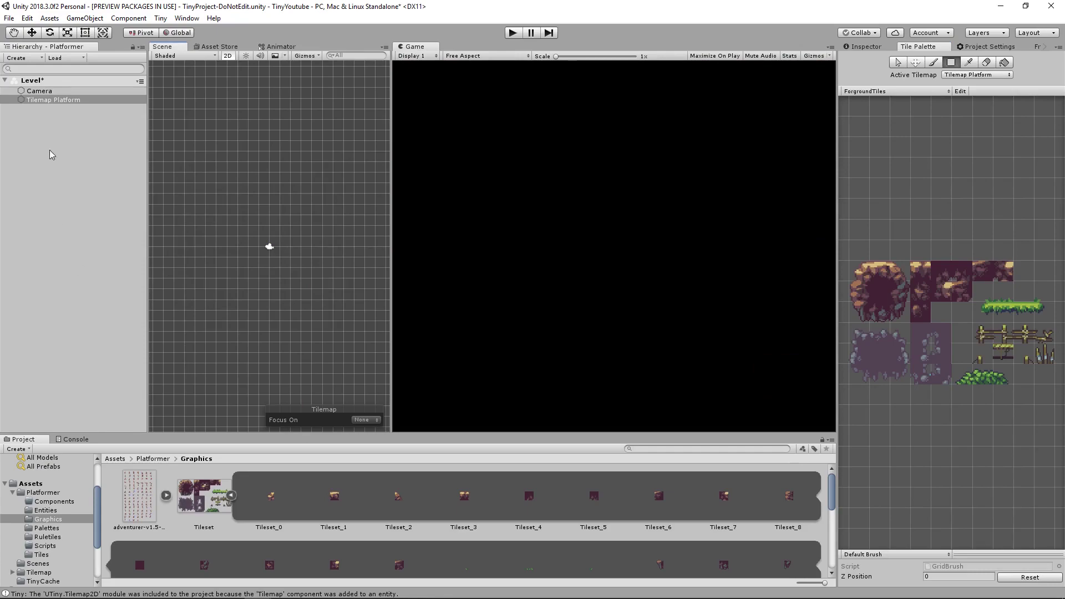
Assign the Tileset_1 sprite from the Graphics folder as the Platform rule tile's default sprite
{"action": "left_click", "coordinate": [854, 47]}
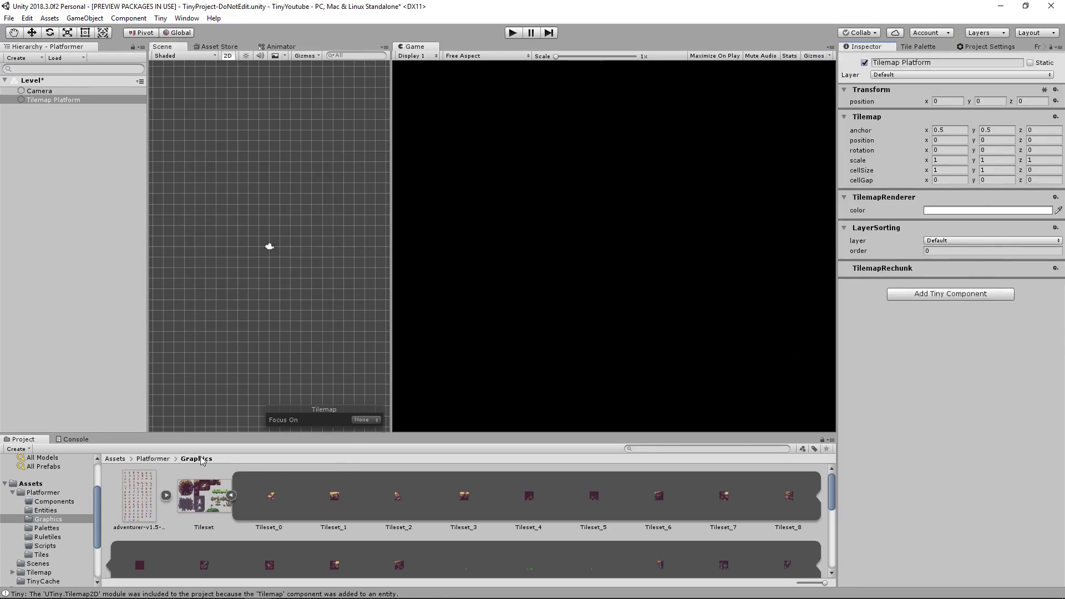
{"action": "left_click", "coordinate": [48, 538]}
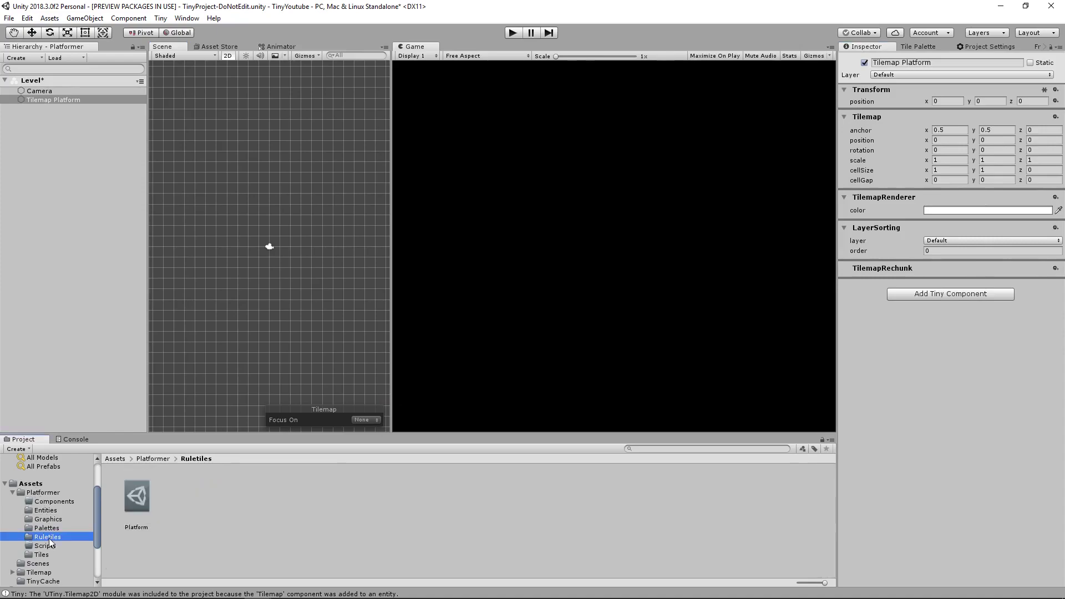
{"action": "left_click", "coordinate": [127, 497]}
{"action": "left_click", "coordinate": [56, 522]}
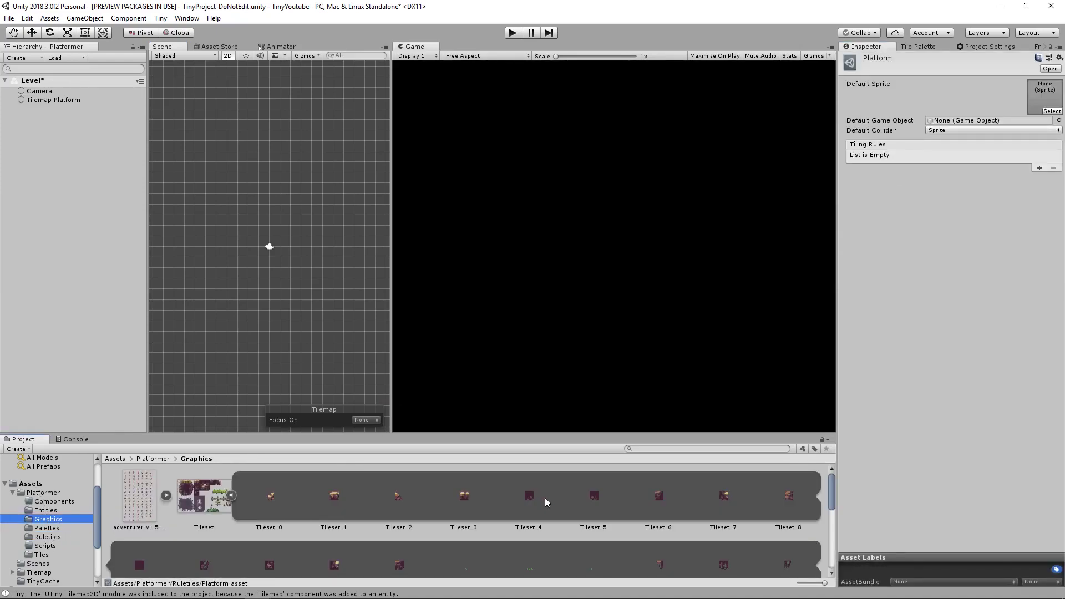
{"action": "scroll", "coordinate": [510, 499], "scroll_direction": "down", "scroll_amount": 1}
{"action": "scroll", "coordinate": [621, 535], "scroll_direction": "up", "scroll_amount": 1}
{"action": "left_click_drag", "start_coordinate": [340, 501], "coordinate": [1044, 95]}
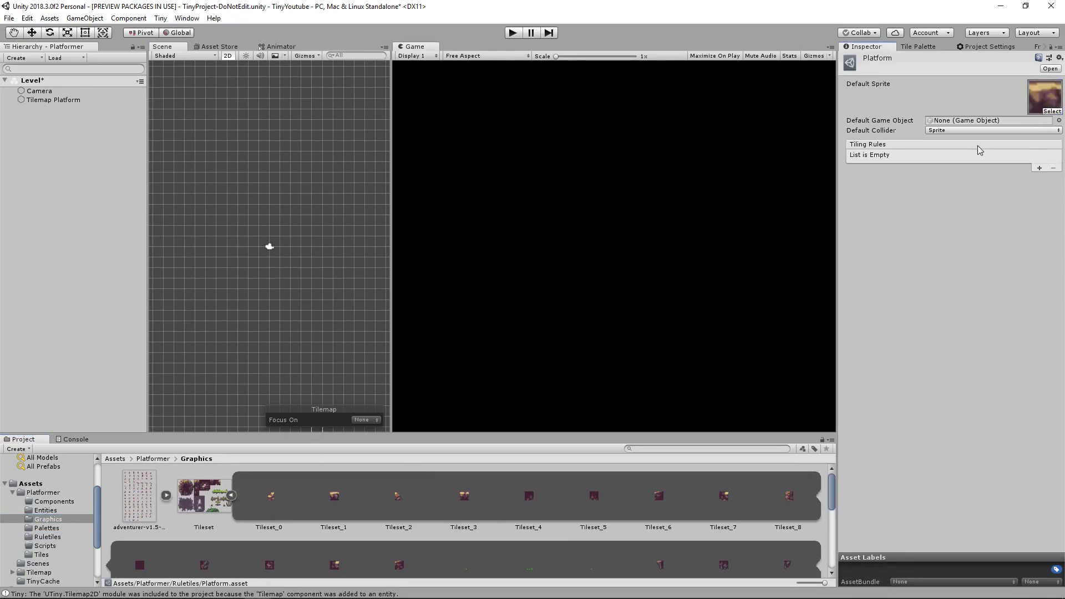
Add the Platform rule tile to the ForgroundTiles palette above the brown rock and box-fill a 4×2 block with it beside the camera
{"action": "left_click", "coordinate": [910, 48]}
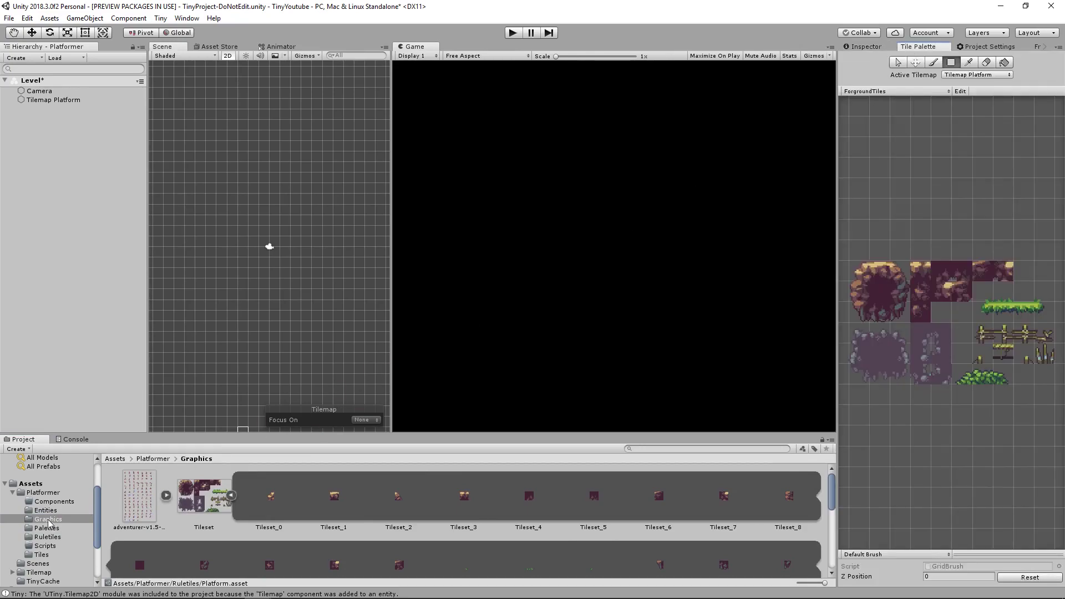
{"action": "left_click", "coordinate": [71, 535]}
{"action": "left_click_drag", "start_coordinate": [139, 497], "coordinate": [884, 185]}
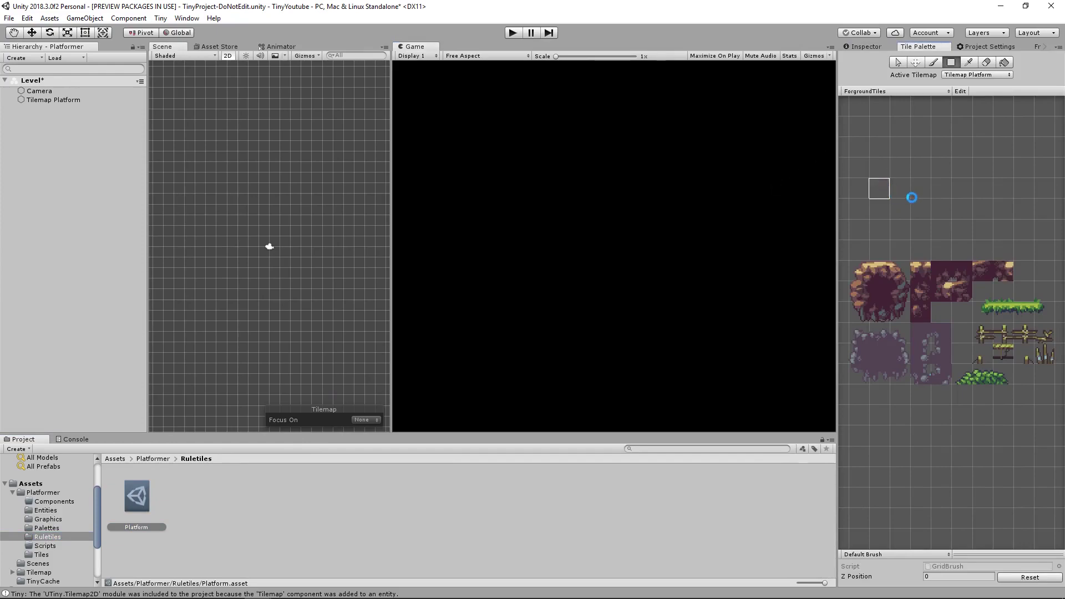
{"action": "left_click", "coordinate": [878, 190]}
{"action": "left_click", "coordinate": [878, 191]}
{"action": "left_click_drag", "start_coordinate": [222, 252], "coordinate": [252, 261]}
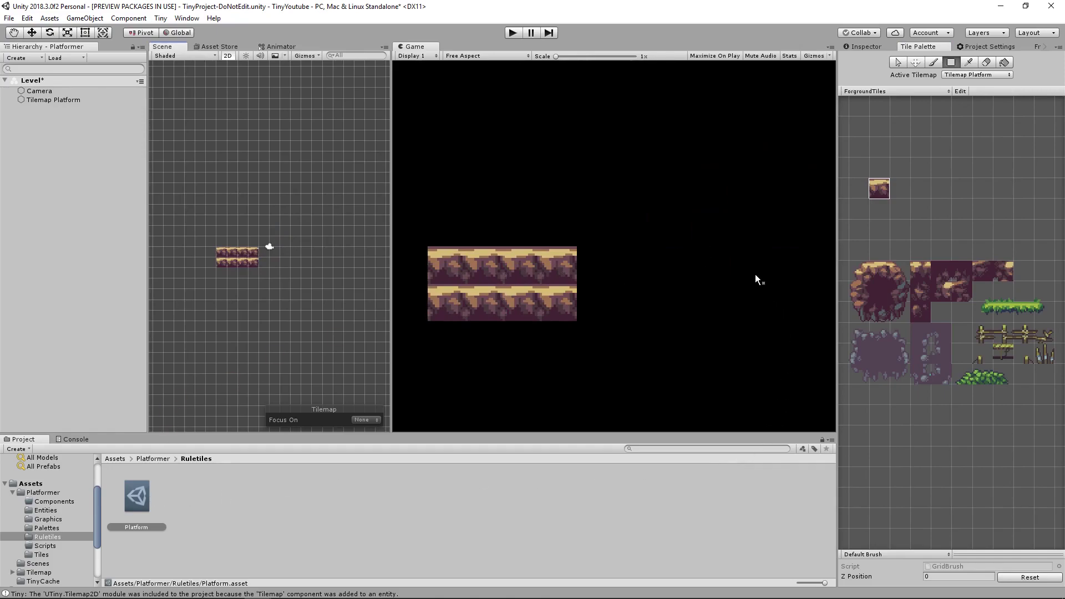
Add a tiling rule to the Platform rule tile and box-fill a third row of four tiles beneath the painted block
{"action": "left_click", "coordinate": [863, 47]}
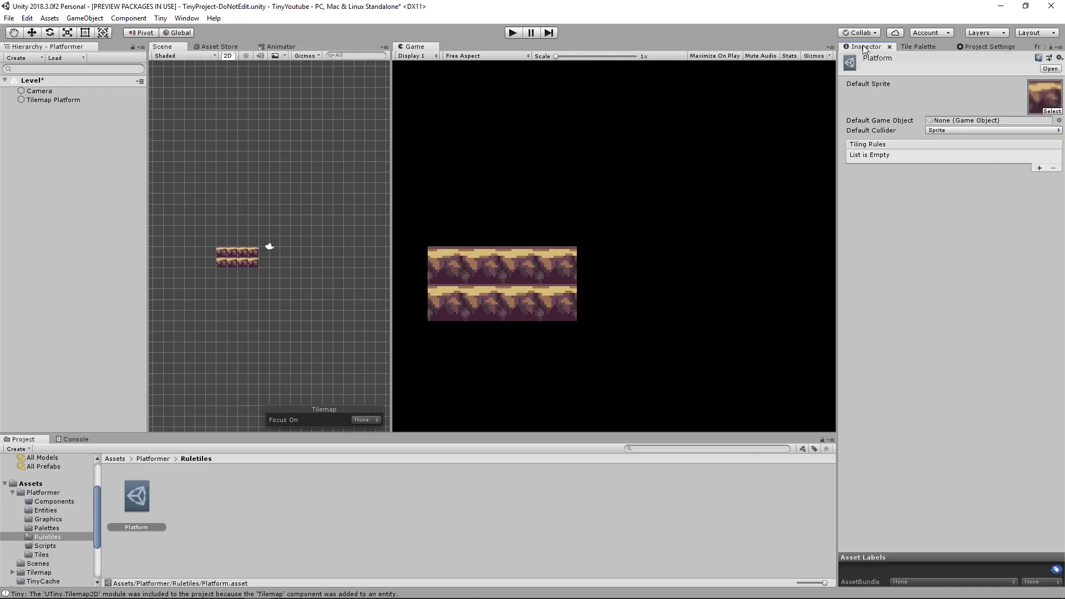
{"action": "left_click", "coordinate": [1039, 169]}
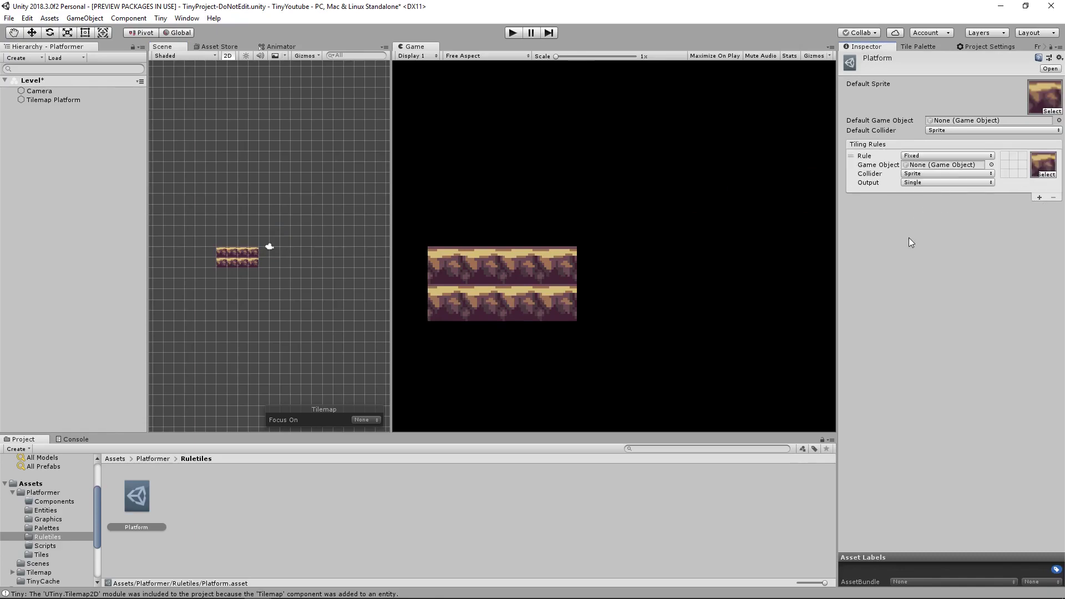
{"action": "left_click_drag", "start_coordinate": [222, 270], "coordinate": [255, 271]}
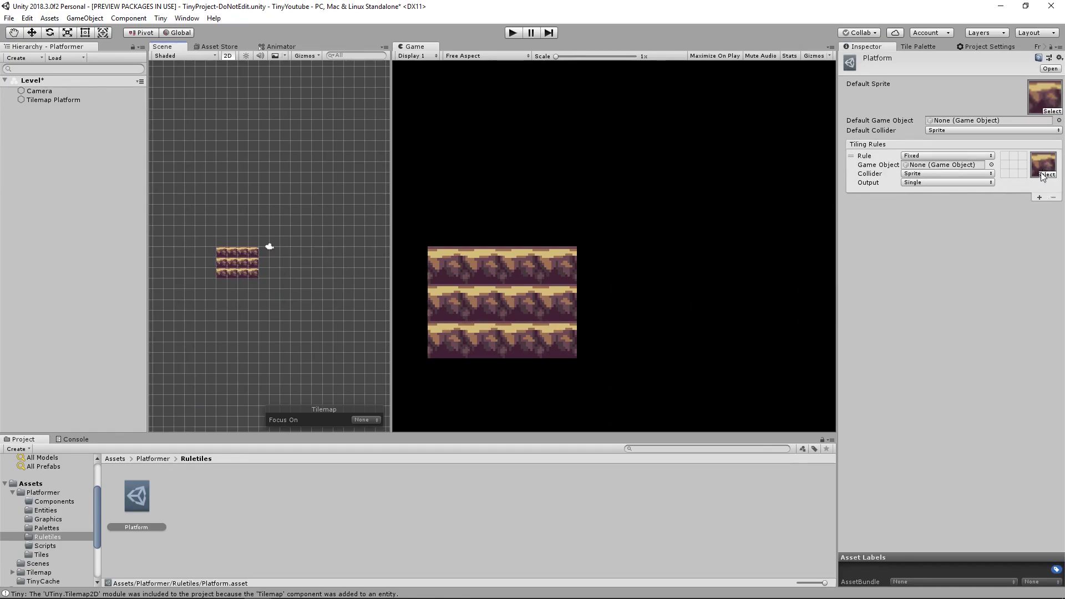
Assign Tileset_0 to the first tiling rule, marking the top row and left column NotThis and the other three neighbours This
{"action": "left_click", "coordinate": [49, 519]}
{"action": "left_click_drag", "start_coordinate": [277, 496], "coordinate": [1043, 164]}
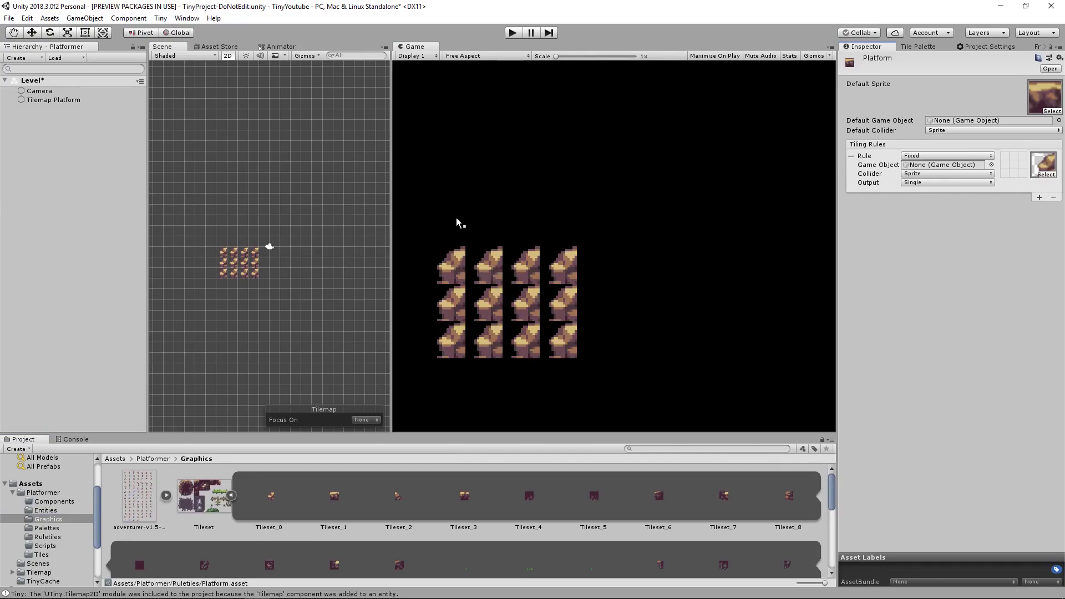
{"action": "left_click", "coordinate": [1015, 157]}
{"action": "left_click", "coordinate": [1014, 157]}
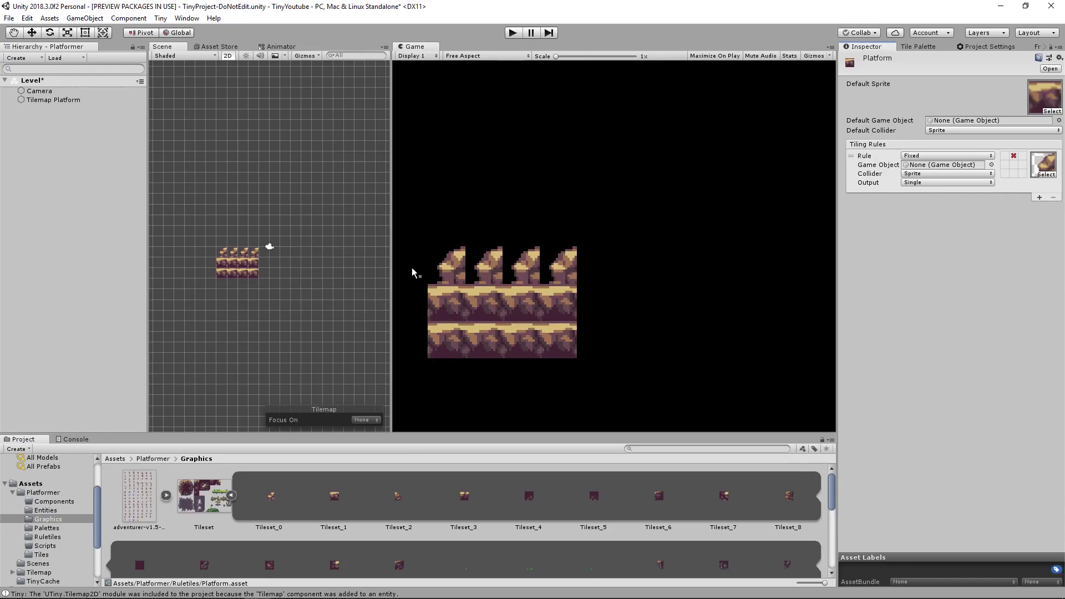
{"action": "left_click", "coordinate": [1005, 165]}
{"action": "left_click", "coordinate": [1005, 165]}
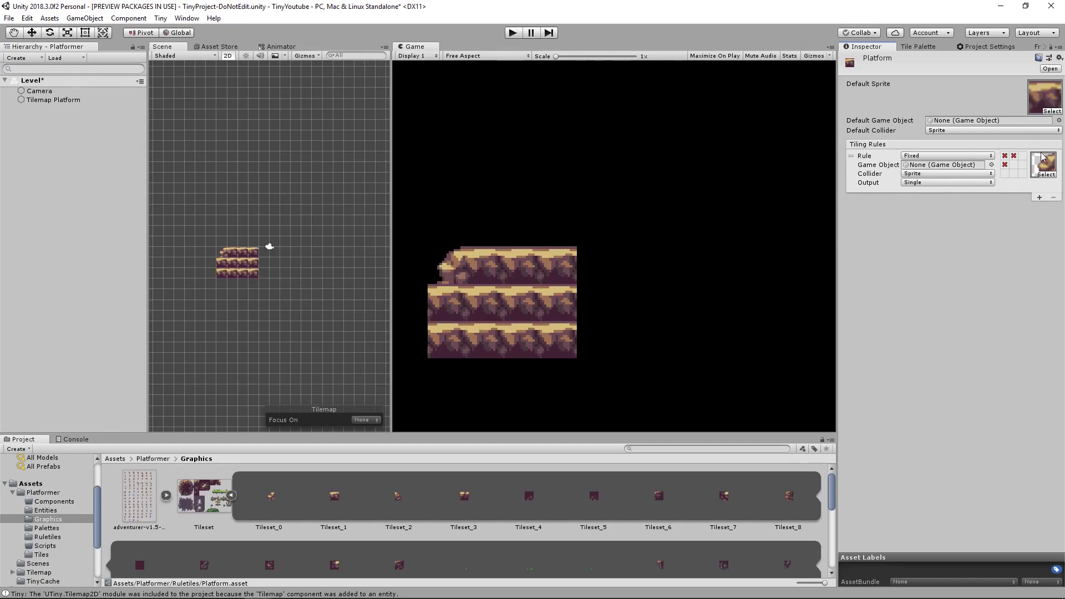
{"action": "left_click", "coordinate": [1022, 156]}
{"action": "left_click", "coordinate": [1022, 165]}
{"action": "left_click", "coordinate": [1014, 174]}
{"action": "left_click", "coordinate": [1022, 174]}
{"action": "right_click", "coordinate": [1006, 173]}
Add a second tiling rule with sprite Tileset_1, marking the three upper neighbours NotThis and the other five This
{"action": "left_click", "coordinate": [1039, 198]}
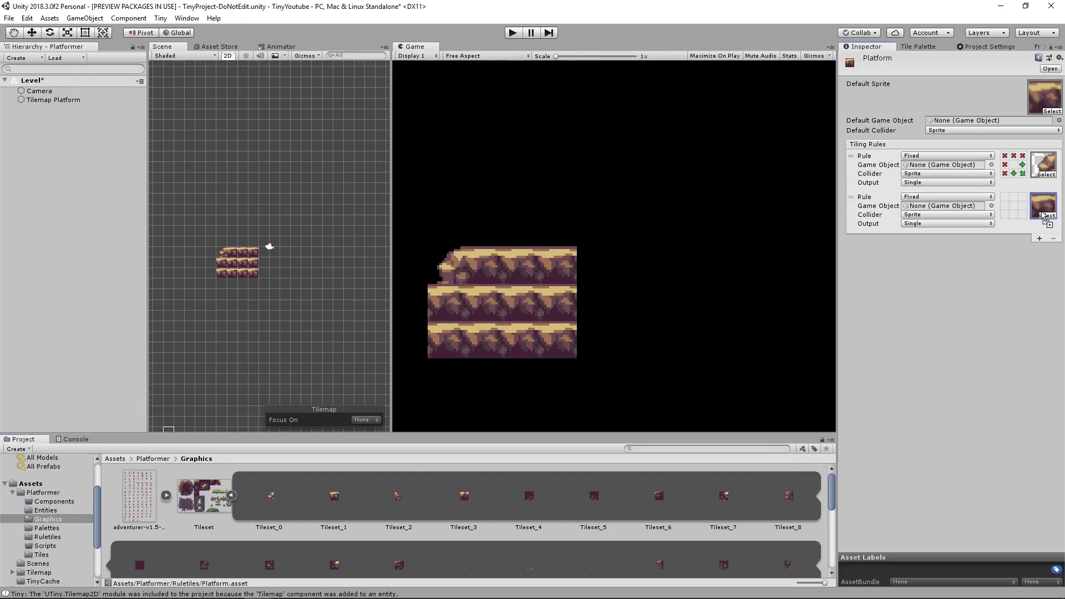
{"action": "left_click", "coordinate": [1014, 197]}
{"action": "left_click", "coordinate": [1006, 197]}
{"action": "left_click", "coordinate": [1006, 197]}
{"action": "left_click", "coordinate": [1021, 196]}
{"action": "left_click", "coordinate": [1021, 196]}
{"action": "left_click", "coordinate": [1022, 206]}
{"action": "left_click", "coordinate": [1005, 214]}
{"action": "left_click", "coordinate": [1013, 214]}
Add a third rule with Tileset_2, marking its top row and right column NotThis and the other three neighbours This, plus an empty fourth rule
{"action": "left_click", "coordinate": [1040, 238]}
{"action": "left_click_drag", "start_coordinate": [398, 497], "coordinate": [1043, 249]}
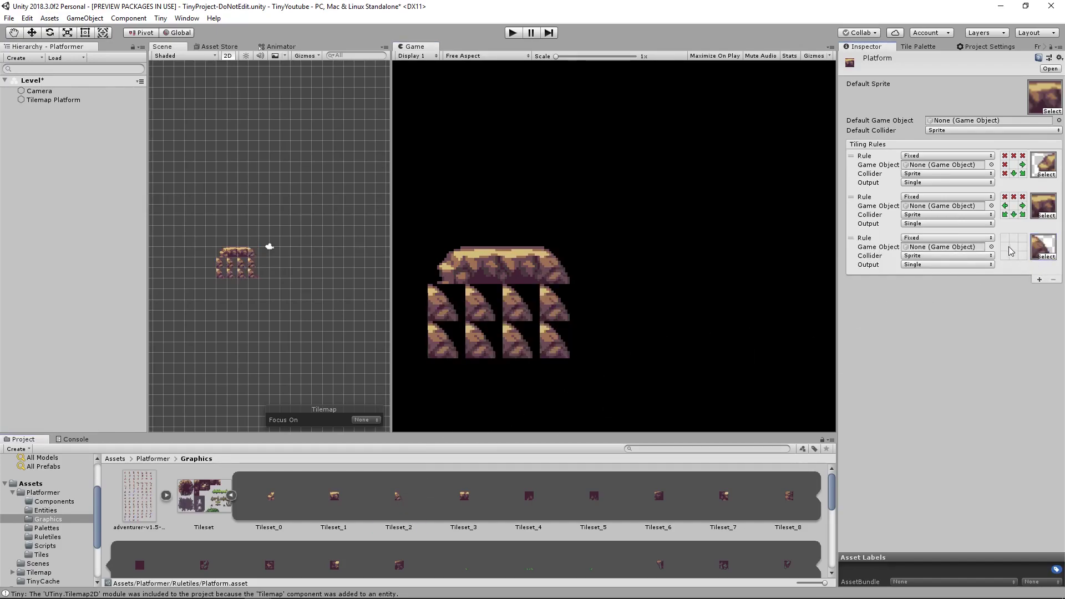
{"action": "left_click", "coordinate": [1023, 164]}
{"action": "left_click", "coordinate": [1023, 238]}
{"action": "left_click", "coordinate": [1022, 247]}
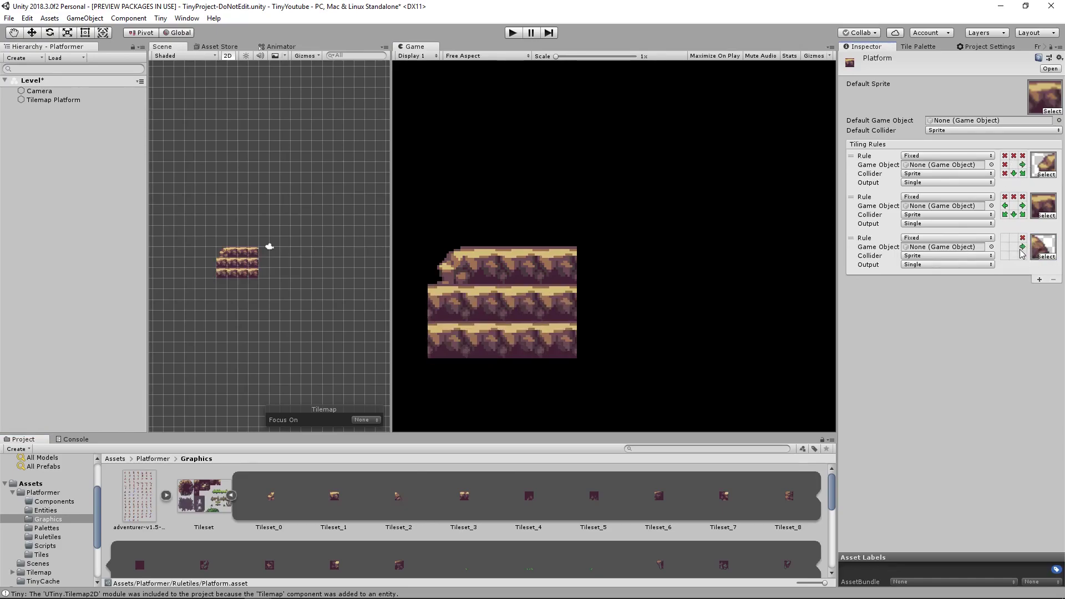
{"action": "double_click", "coordinate": [1023, 257]}
{"action": "double_click", "coordinate": [1014, 239]}
{"action": "double_click", "coordinate": [1006, 239]}
{"action": "left_click", "coordinate": [1005, 247]}
{"action": "left_click", "coordinate": [1006, 256]}
{"action": "left_click", "coordinate": [1013, 256]}
{"action": "left_click", "coordinate": [1039, 279]}
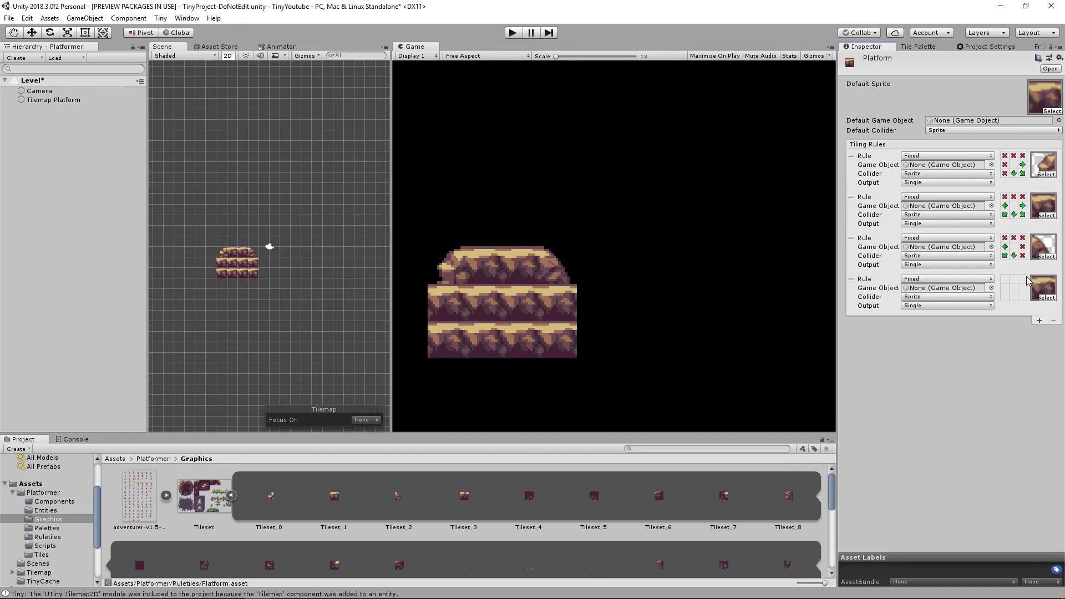
Examine the Tileset.png image from the Foreground folder for the rock platform's left-edge tile
{"action": "scroll", "coordinate": [424, 503], "scroll_direction": "down", "scroll_amount": 1}
{"action": "scroll", "coordinate": [399, 504], "scroll_direction": "up", "scroll_amount": 1}
{"action": "scroll", "coordinate": [257, 539], "scroll_direction": "down", "scroll_amount": 1}
{"action": "scroll", "coordinate": [377, 530], "scroll_direction": "up", "scroll_amount": 1}
{"action": "mouse_move", "coordinate": [165, 597]}
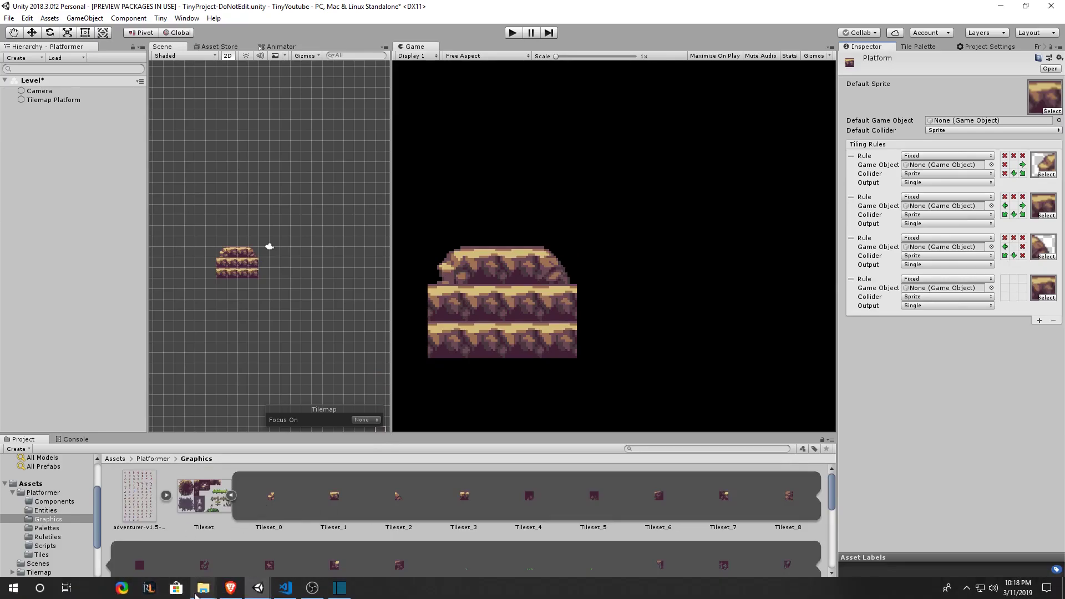
{"action": "mouse_move", "coordinate": [203, 588]}
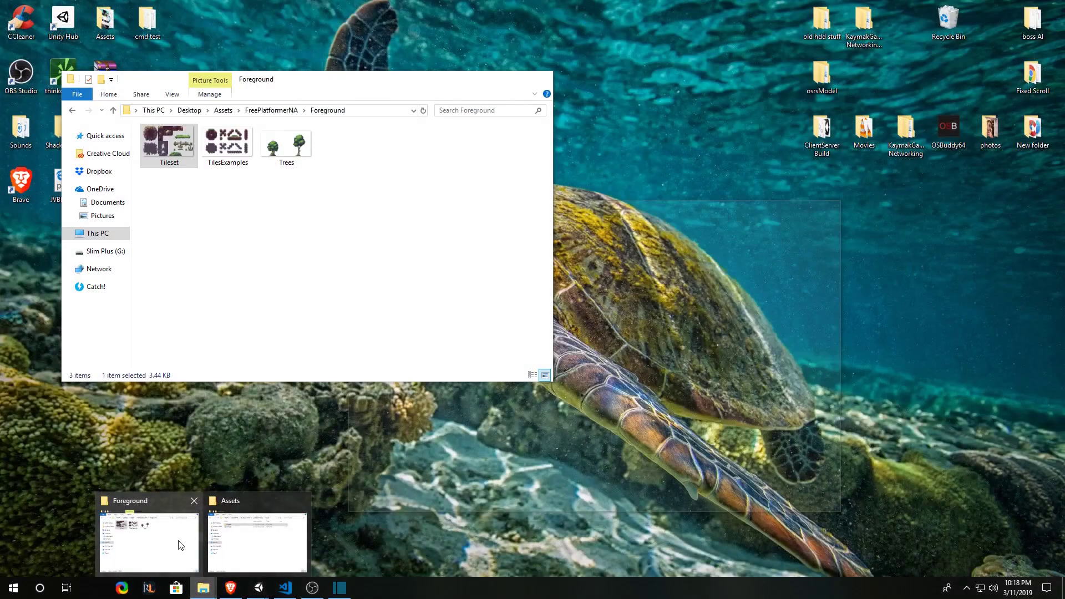
{"action": "left_click", "coordinate": [179, 545]}
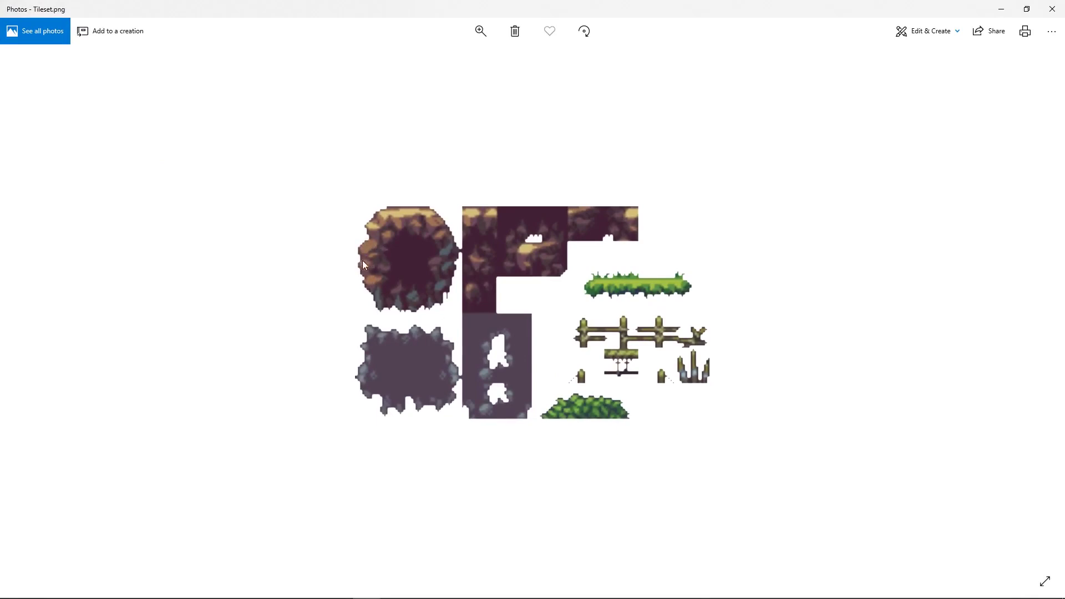
{"action": "left_click_drag", "start_coordinate": [743, 7], "coordinate": [716, 598]}
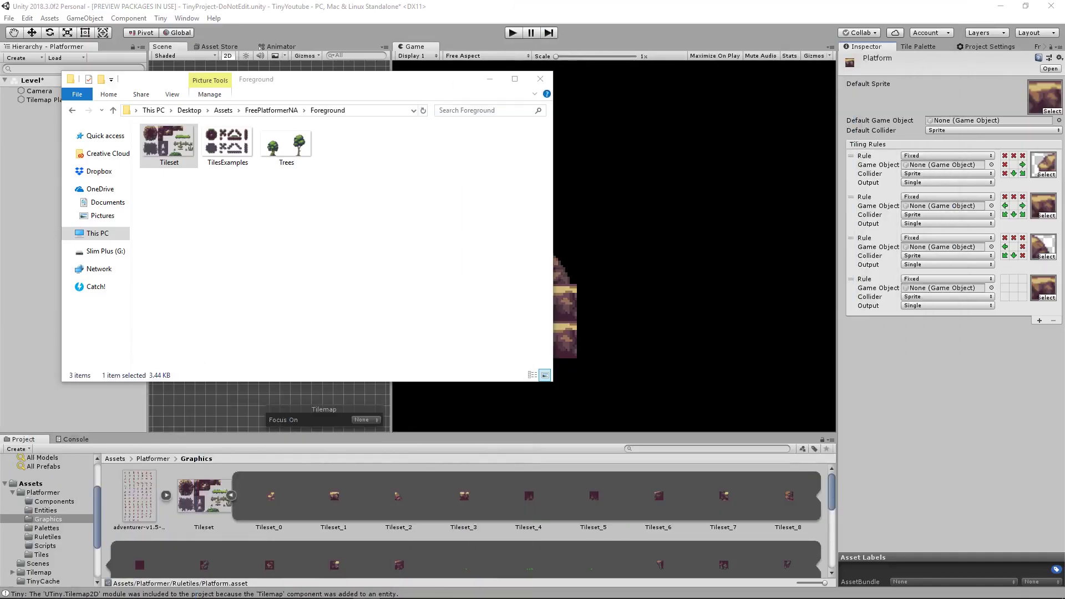
{"action": "left_click", "coordinate": [557, 66]}
Preview the Tileset_8 and Tileset_7 sprites and compare them with the rock shapes in Tileset.png
{"action": "scroll", "coordinate": [288, 555], "scroll_direction": "down", "scroll_amount": 1}
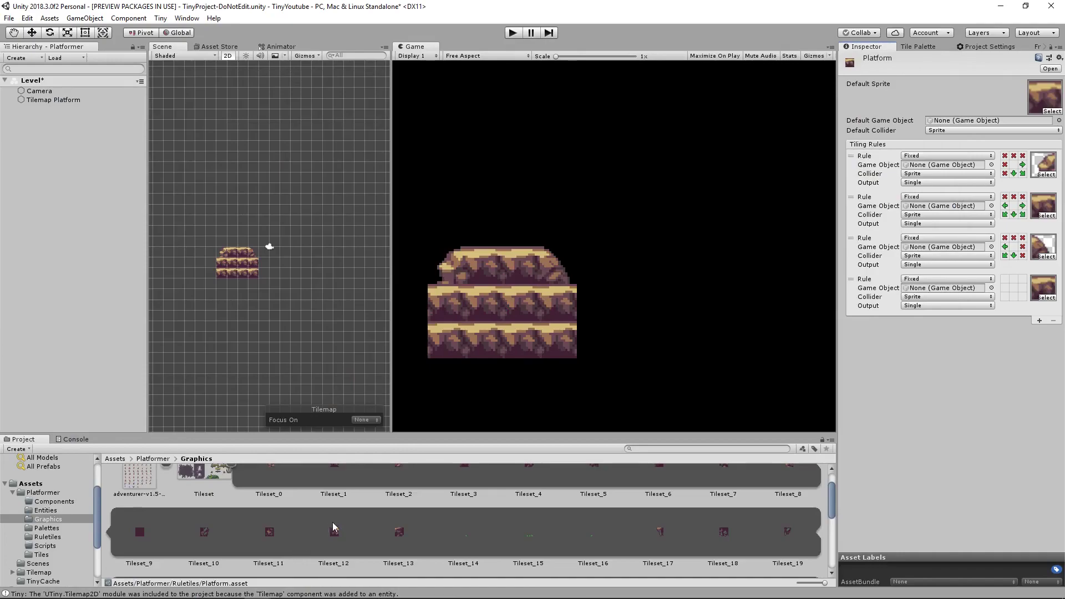
{"action": "scroll", "coordinate": [365, 527], "scroll_direction": "up", "scroll_amount": 1}
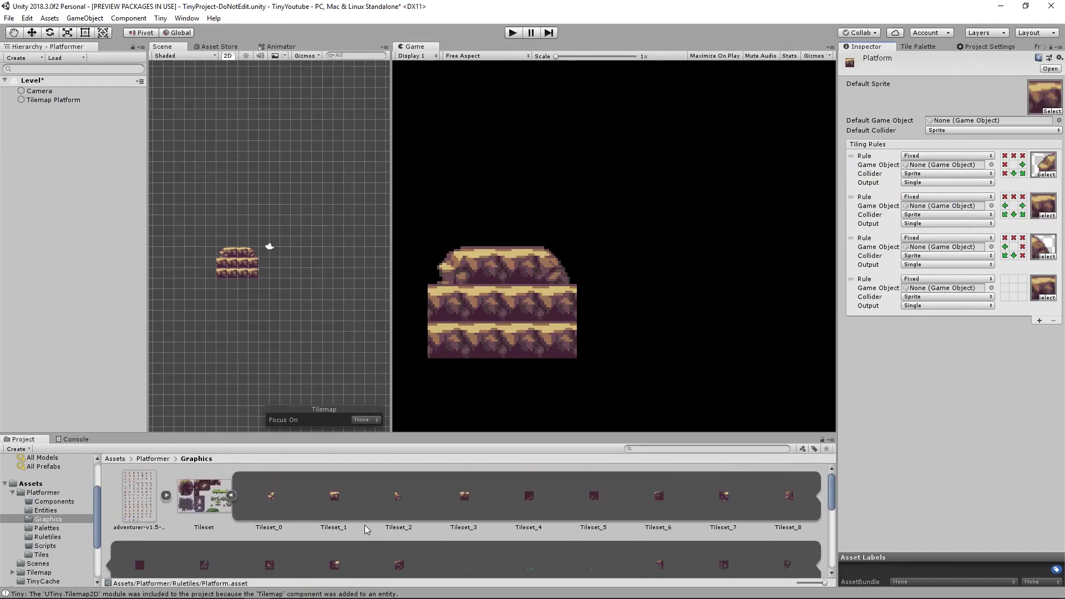
{"action": "left_click", "coordinate": [789, 496]}
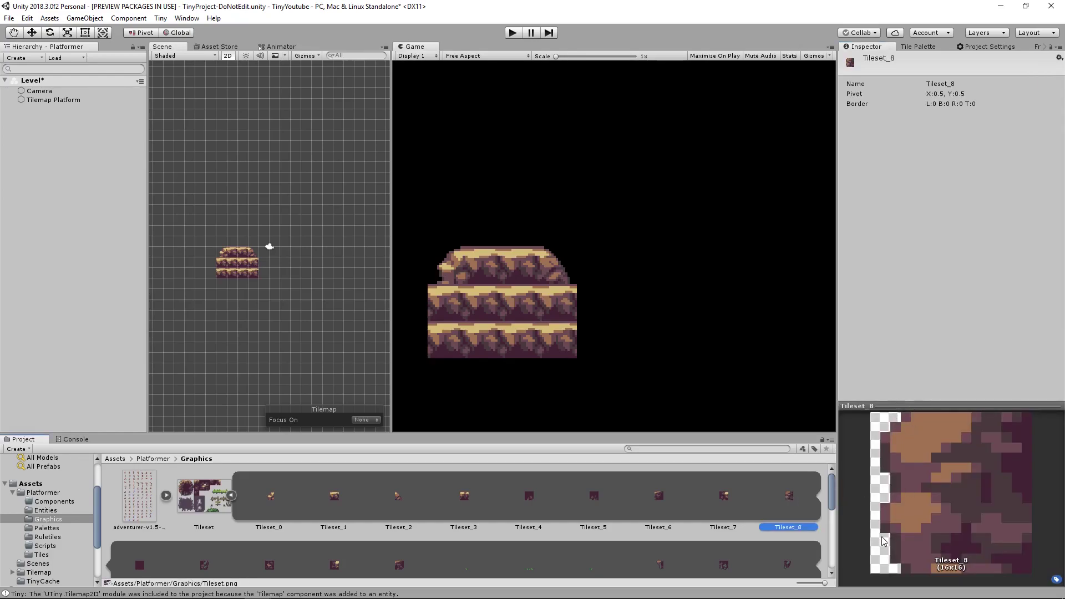
{"action": "left_click", "coordinate": [736, 499]}
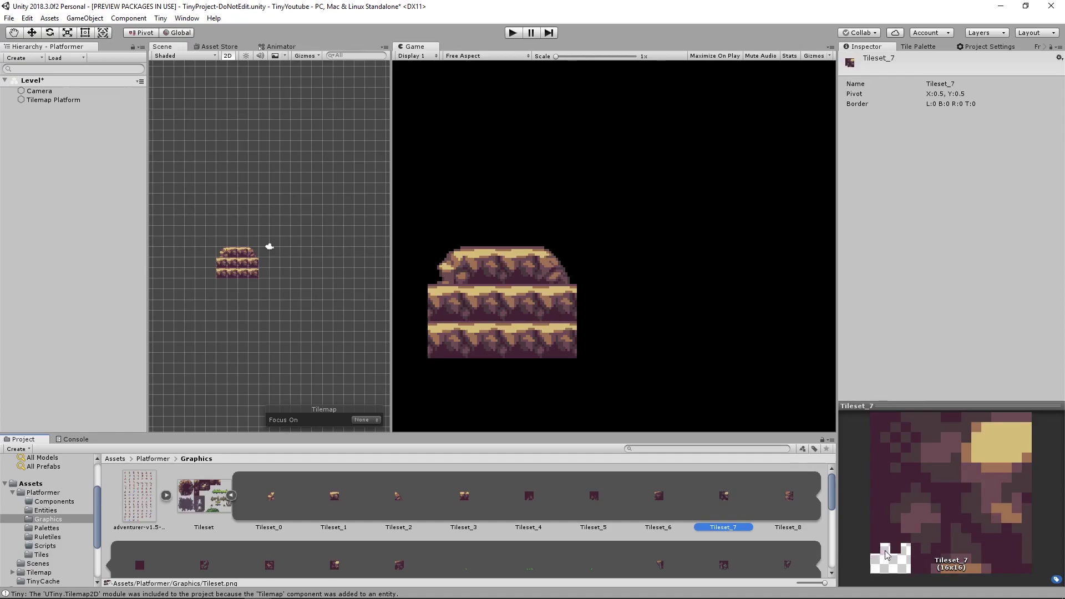
{"action": "key", "text": "alt+Tab"}
{"action": "left_click", "coordinate": [463, 272]}
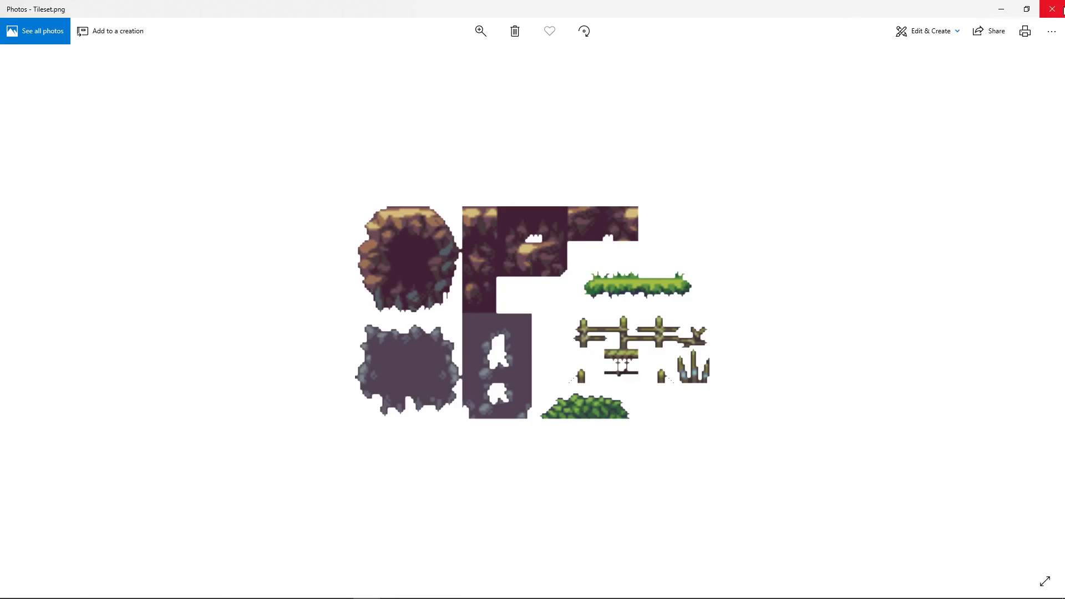
{"action": "left_click", "coordinate": [1001, 9]}
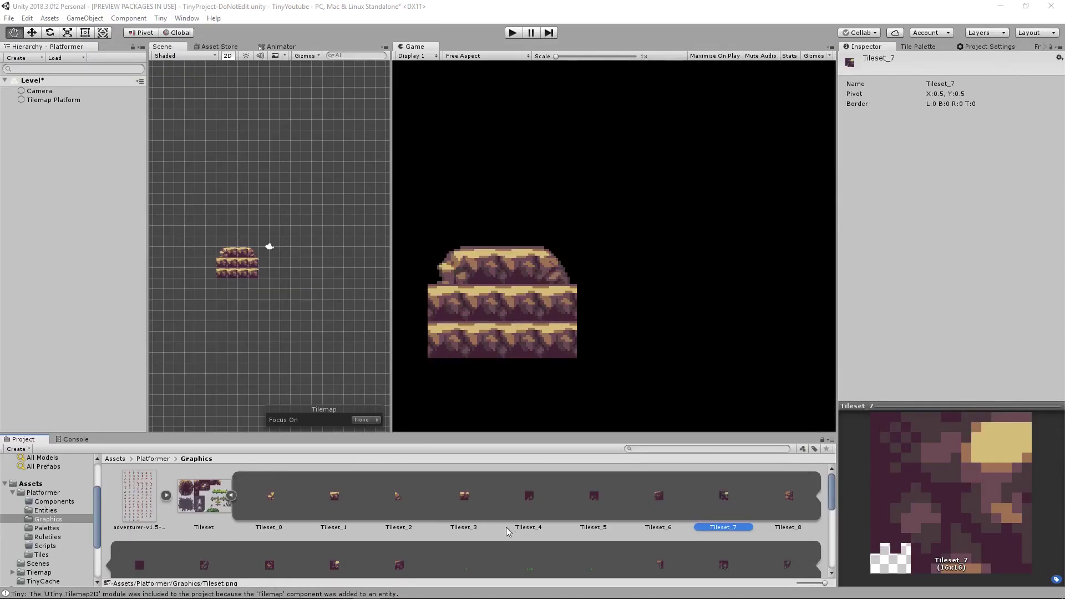
Reopen the Platform rule tile and assign Tileset_8 from the Graphics folder to its fourth tiling rule
{"action": "left_click", "coordinate": [59, 537]}
{"action": "left_click", "coordinate": [139, 498]}
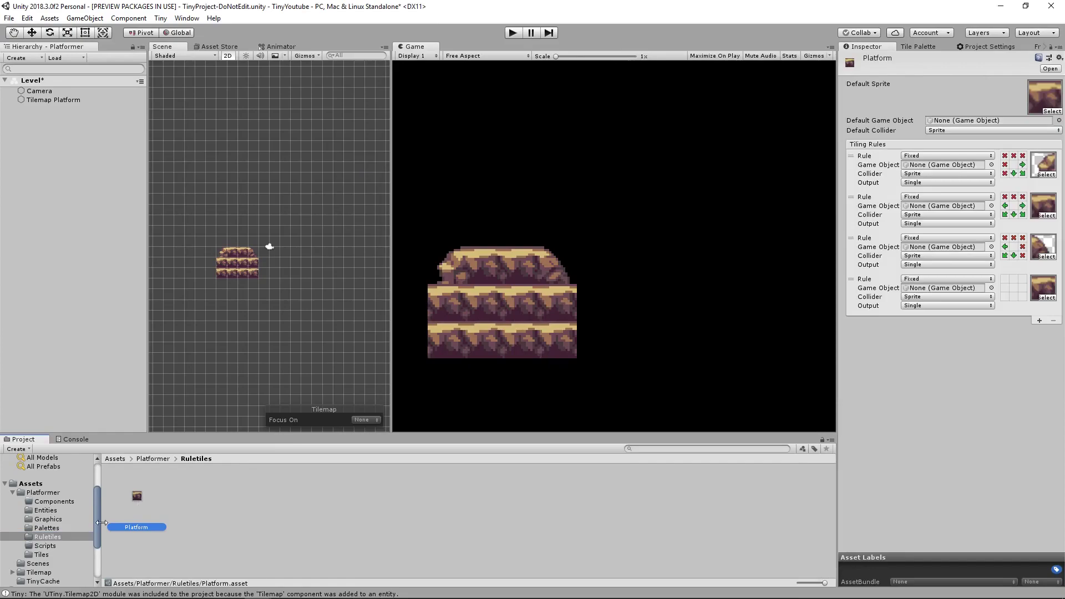
{"action": "left_click", "coordinate": [55, 520]}
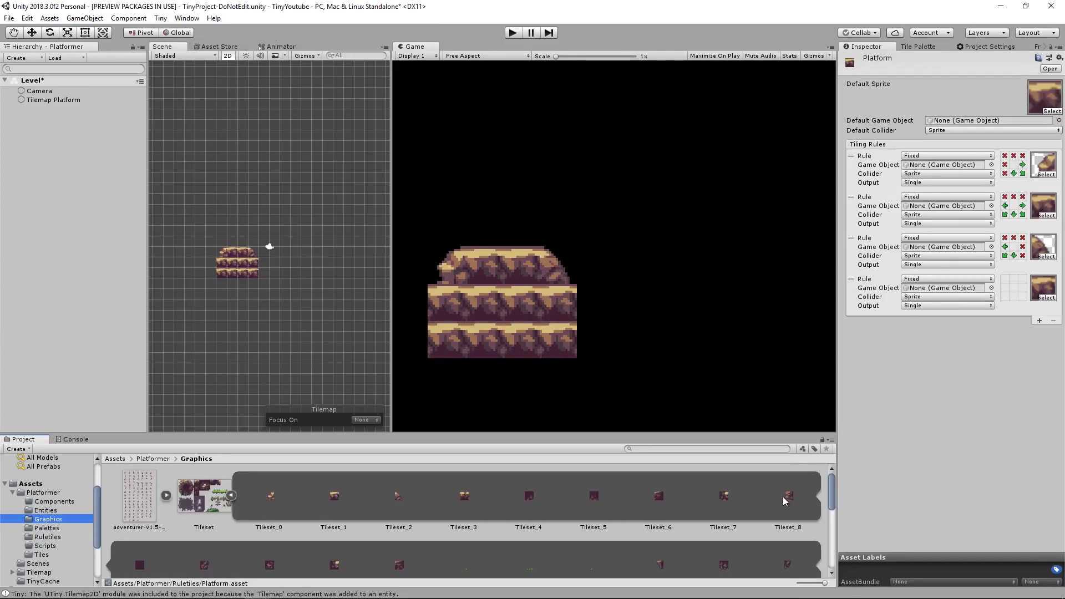
{"action": "left_click_drag", "start_coordinate": [789, 506], "coordinate": [1043, 288]}
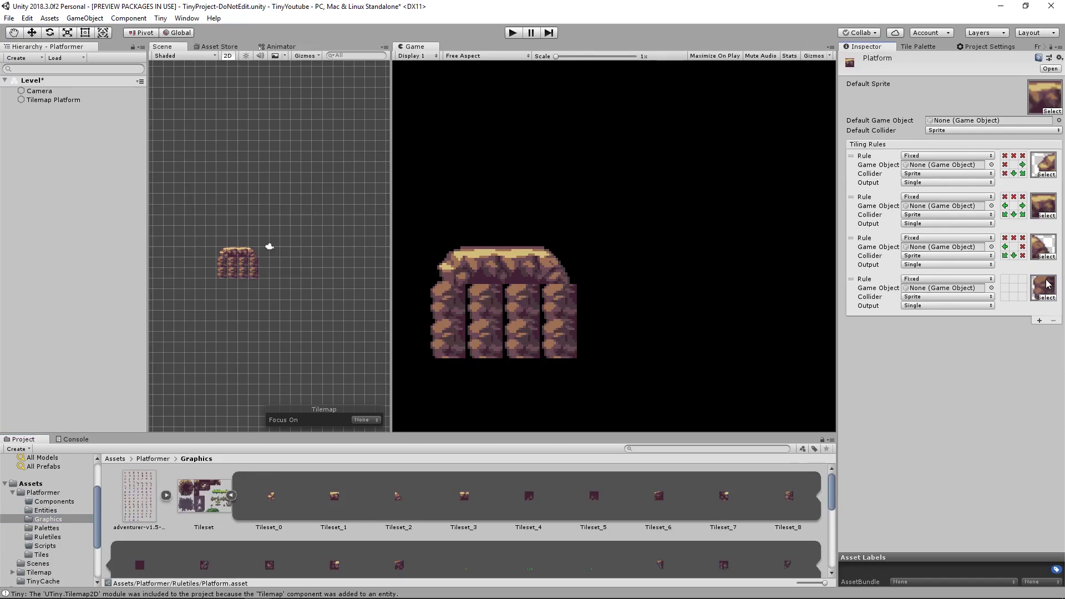
Mark the fourth rule's three left-column neighbours NotThis and its other five neighbours This
{"action": "left_click", "coordinate": [1007, 288]}
{"action": "left_click", "coordinate": [1007, 287]}
{"action": "left_click", "coordinate": [1007, 282]}
{"action": "left_click", "coordinate": [1007, 281]}
{"action": "left_click", "coordinate": [1006, 297]}
{"action": "left_click", "coordinate": [1006, 297]}
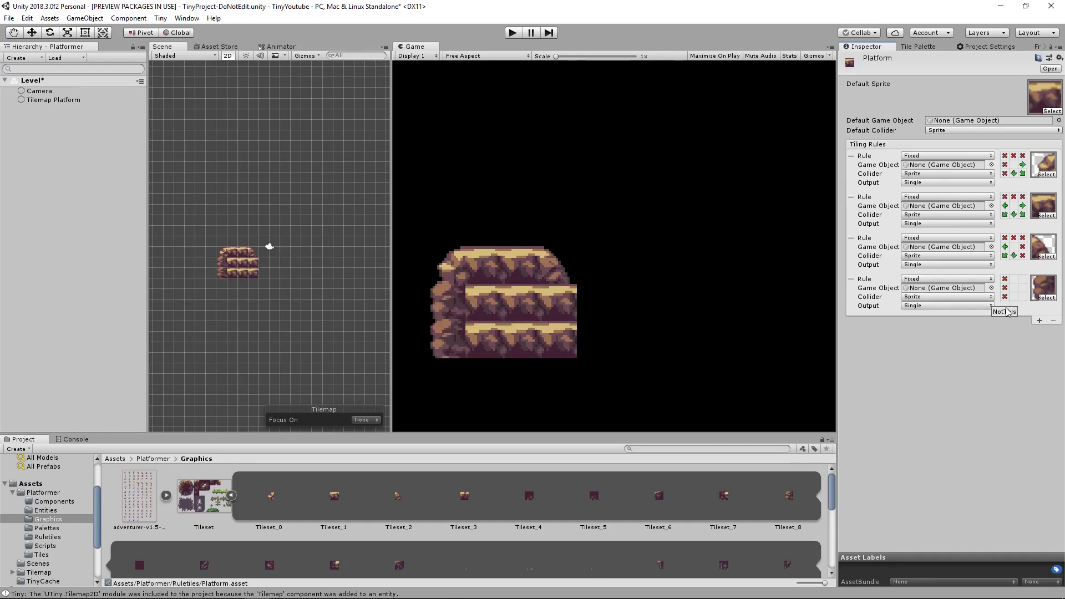
{"action": "left_click", "coordinate": [1013, 279]}
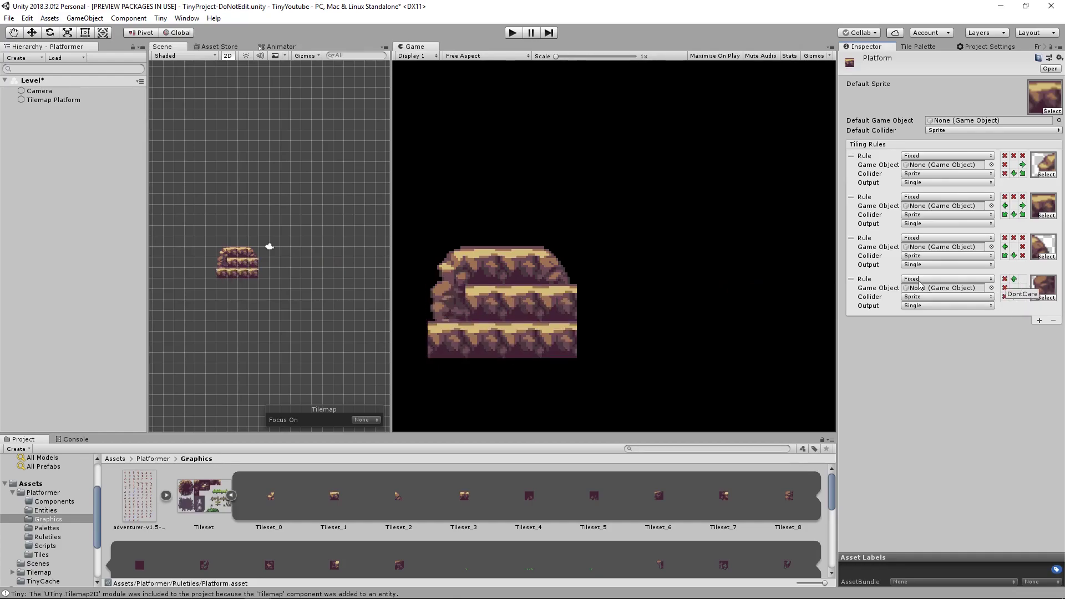
{"action": "left_click", "coordinate": [1022, 279]}
{"action": "left_click", "coordinate": [1022, 288]}
{"action": "left_click", "coordinate": [1022, 296]}
Add a fifth tiling rule and assign the plain dark Tileset_9 sprite to it
{"action": "left_click", "coordinate": [1039, 320]}
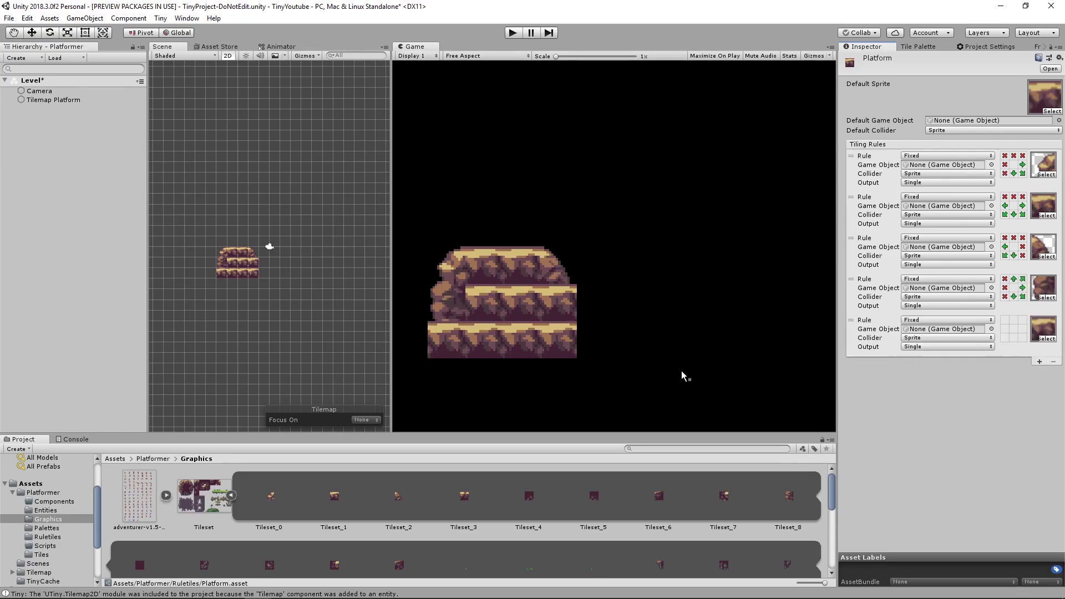
{"action": "scroll", "coordinate": [362, 559], "scroll_direction": "down", "scroll_amount": 1}
{"action": "scroll", "coordinate": [377, 541], "scroll_direction": "up", "scroll_amount": 1}
{"action": "left_click_drag", "start_coordinate": [137, 562], "coordinate": [1033, 334]}
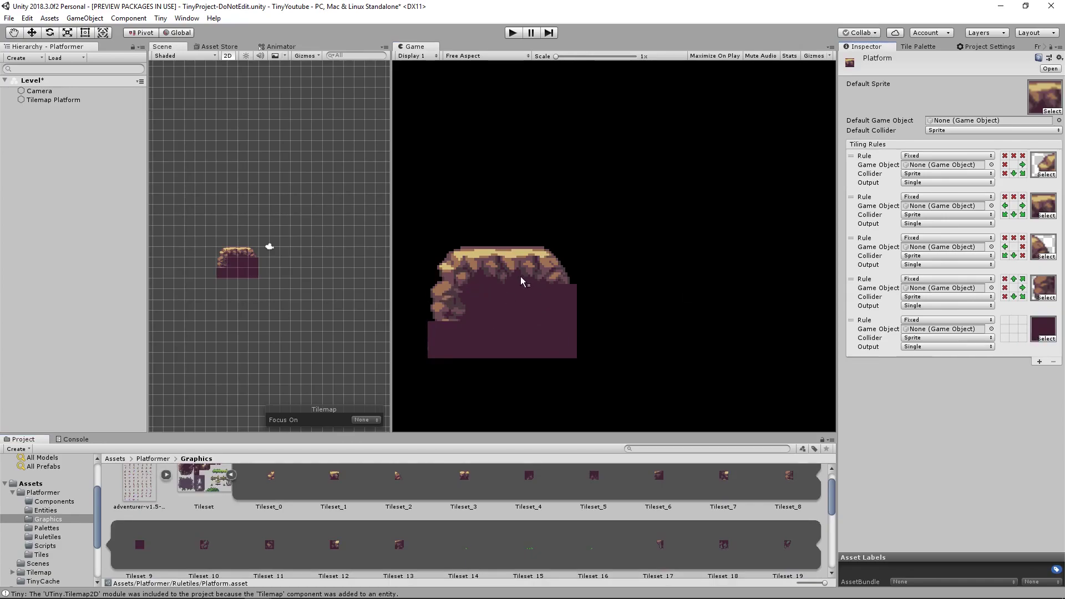
Mark all eight neighbours of the fifth rule This, keeping the rule Fixed
{"action": "left_click", "coordinate": [1005, 320]}
{"action": "left_click", "coordinate": [1014, 320]}
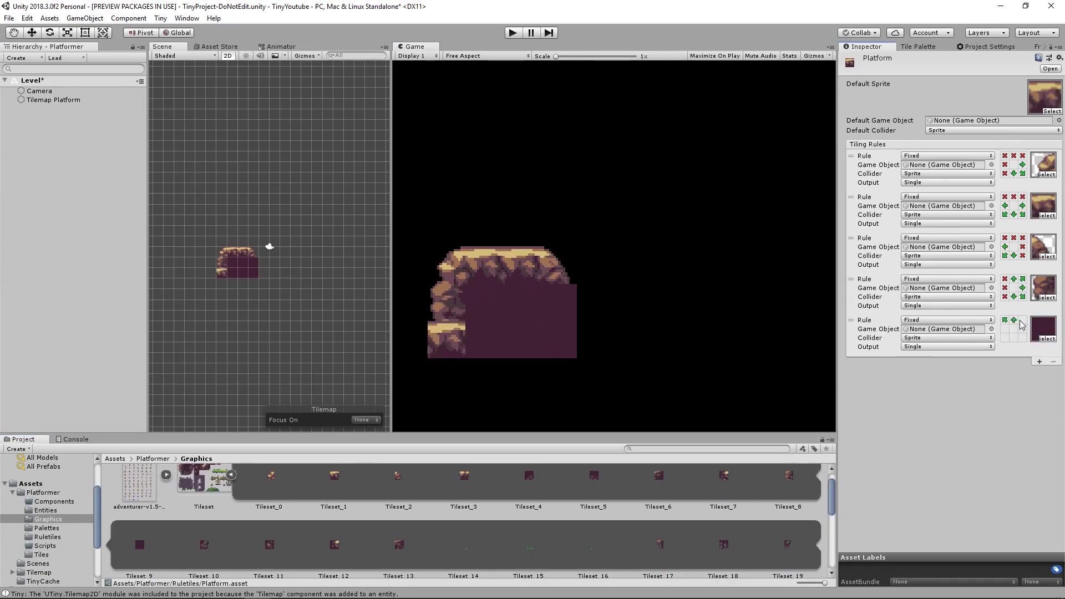
{"action": "left_click", "coordinate": [1022, 321]}
{"action": "left_click", "coordinate": [1022, 329]}
{"action": "left_click", "coordinate": [1022, 337]}
{"action": "left_click", "coordinate": [1014, 337]}
{"action": "left_click", "coordinate": [1005, 338]}
{"action": "left_click", "coordinate": [1014, 329]}
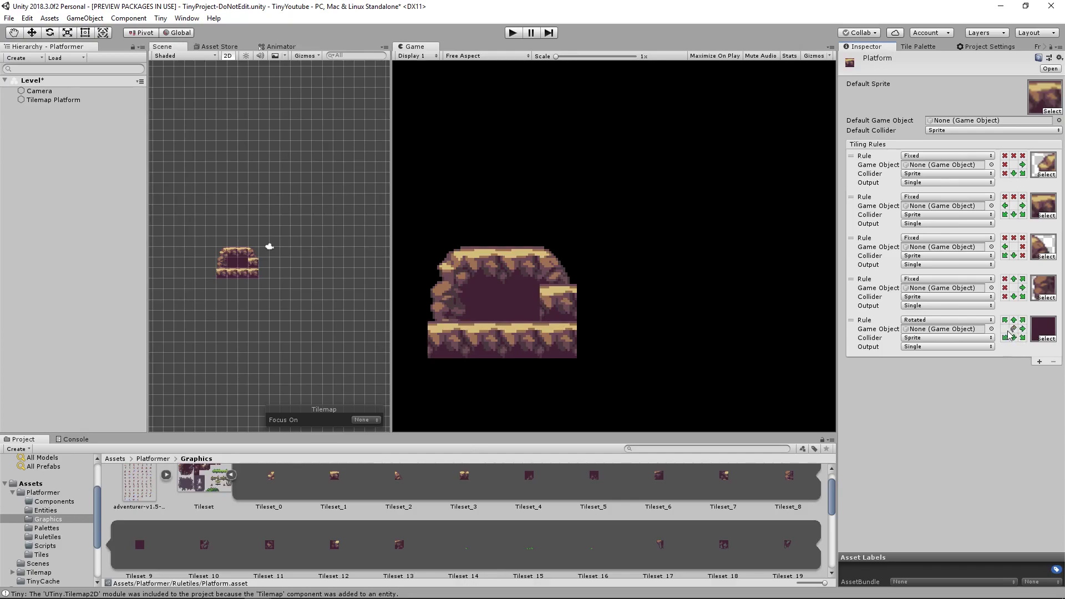
{"action": "left_click", "coordinate": [1013, 330]}
{"action": "left_click", "coordinate": [1013, 330]}
{"action": "left_click", "coordinate": [1011, 333]}
{"action": "left_click", "coordinate": [1005, 330]}
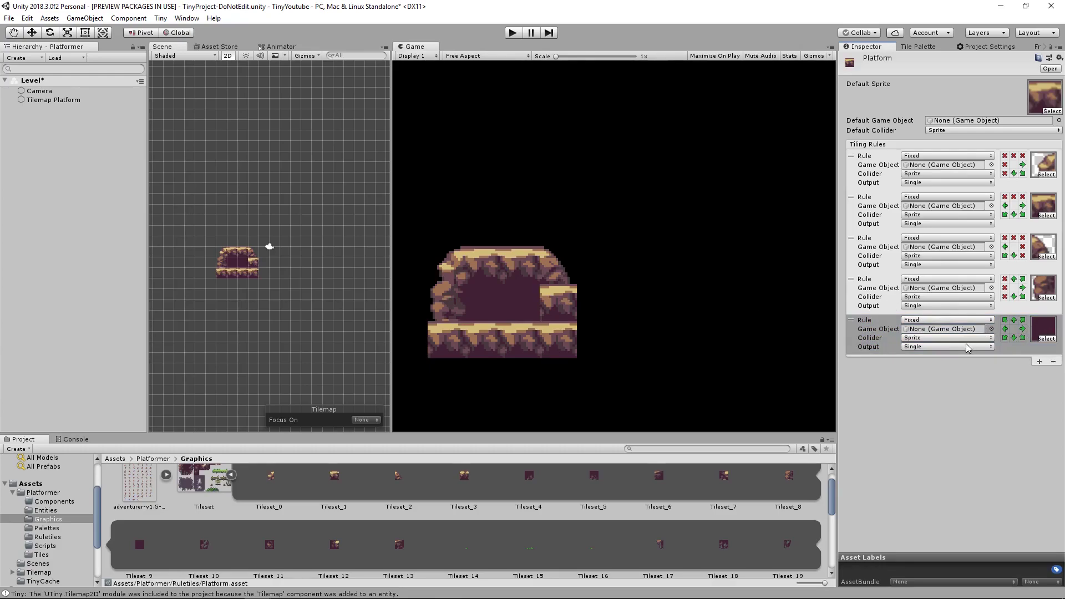
Set the fifth rule's output to Random with size 2, Tileset_20 as the second sprite and noise 0.593
{"action": "left_click", "coordinate": [917, 346]}
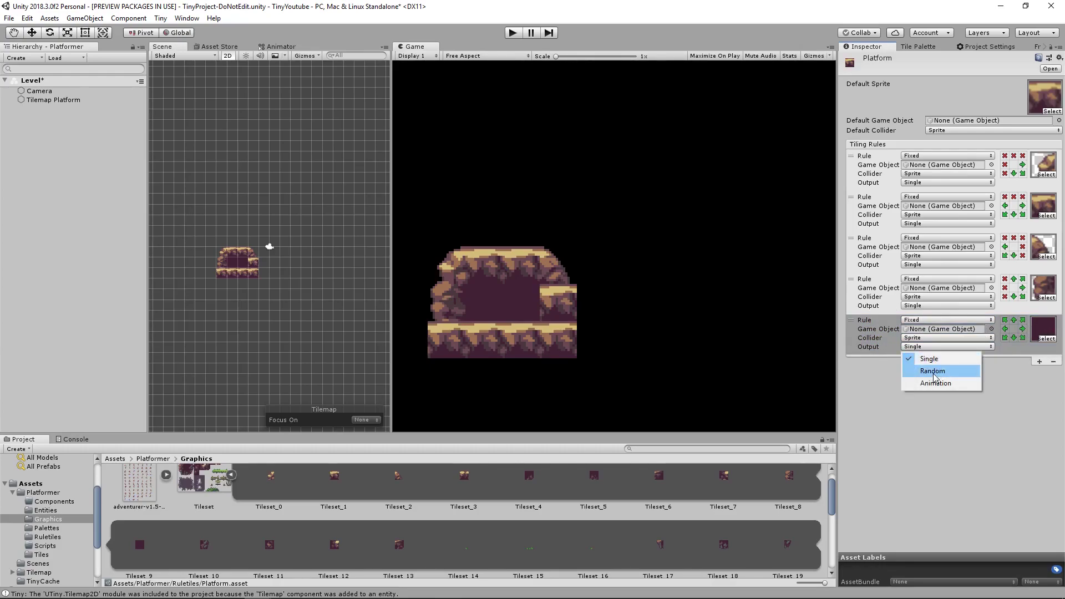
{"action": "left_click", "coordinate": [932, 371]}
{"action": "left_click", "coordinate": [920, 375]}
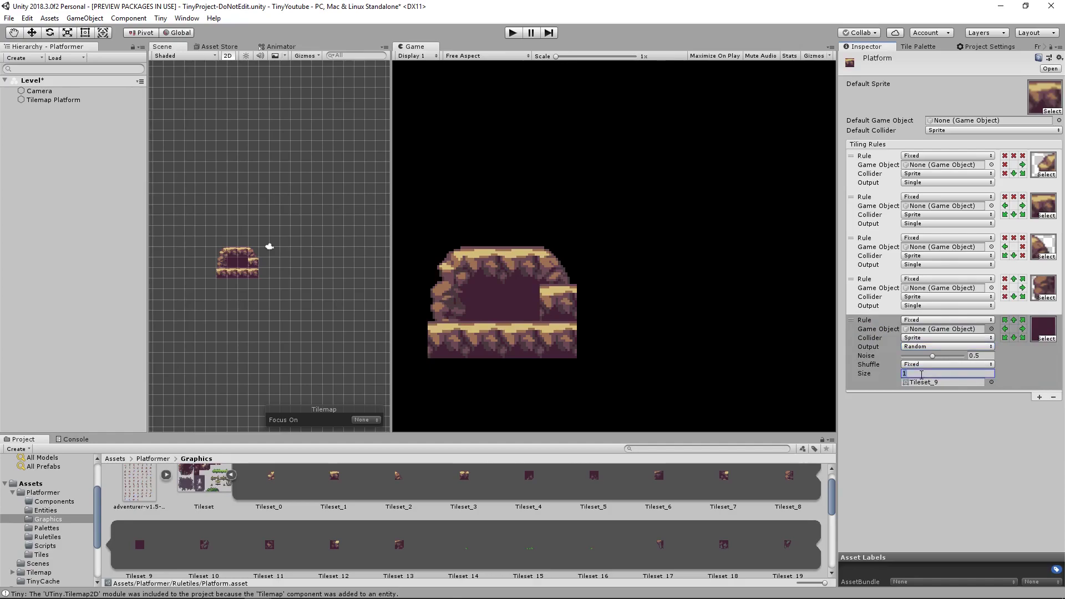
{"action": "type", "text": "2"}
{"action": "key", "text": "Return"}
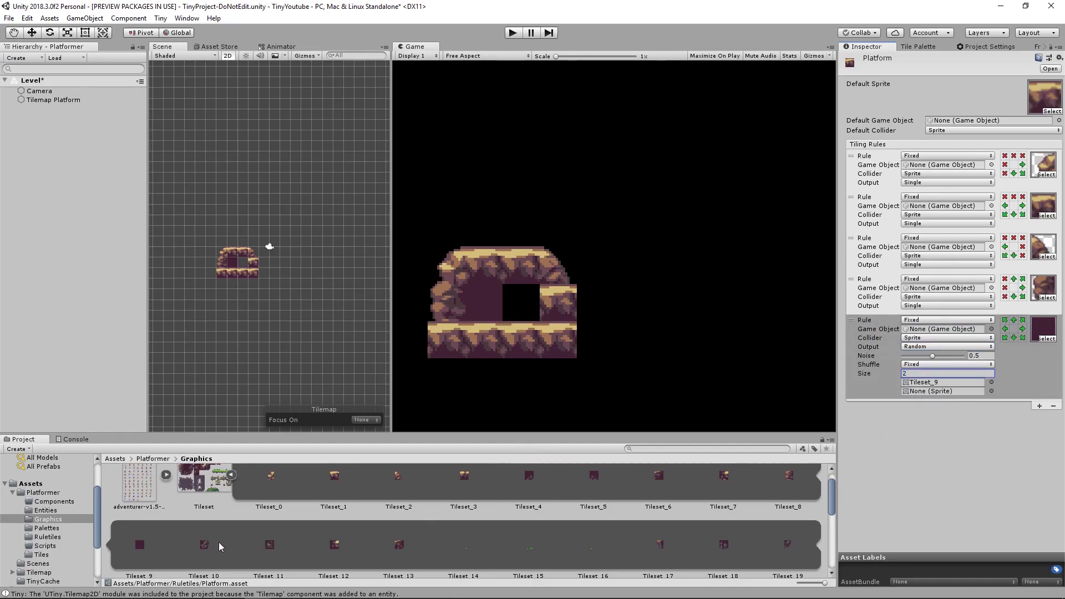
{"action": "scroll", "coordinate": [694, 549], "scroll_direction": "down", "scroll_amount": 2}
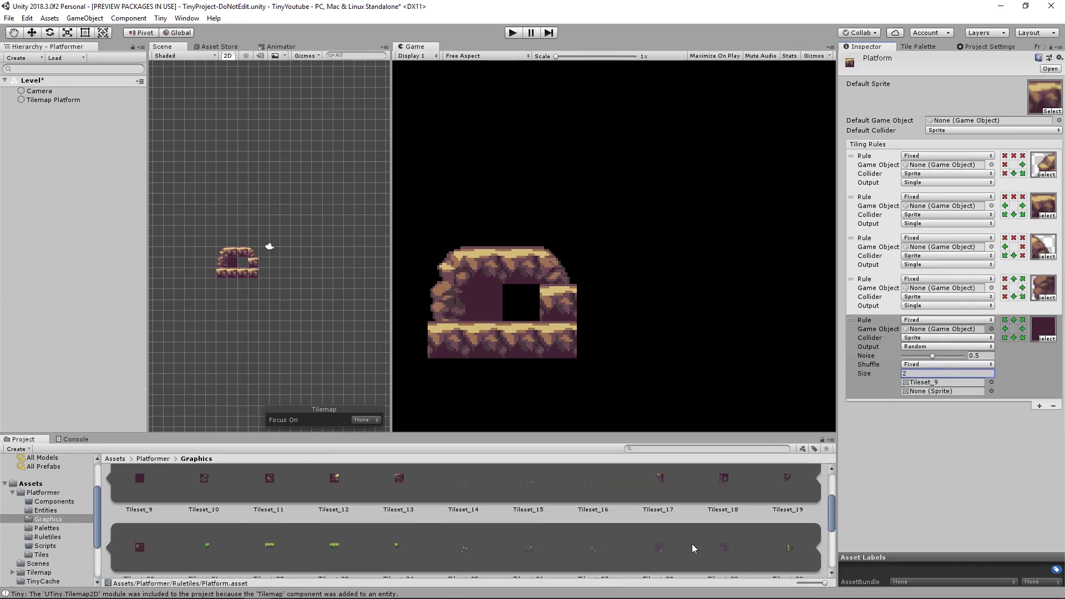
{"action": "left_click_drag", "start_coordinate": [140, 547], "coordinate": [949, 392]}
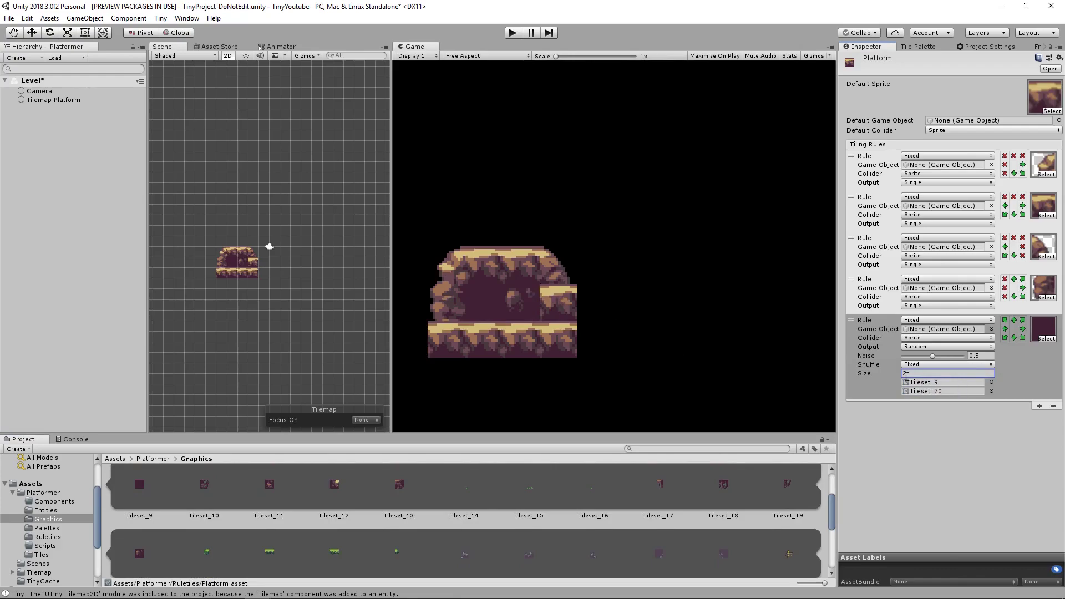
{"action": "left_click_drag", "start_coordinate": [932, 356], "coordinate": [940, 358]}
Add a sixth tiling rule with sprite Tileset_10, marking the three right-column neighbours NotThis and the other five This
{"action": "left_click", "coordinate": [1040, 406]}
{"action": "scroll", "coordinate": [338, 494], "scroll_direction": "up", "scroll_amount": 2}
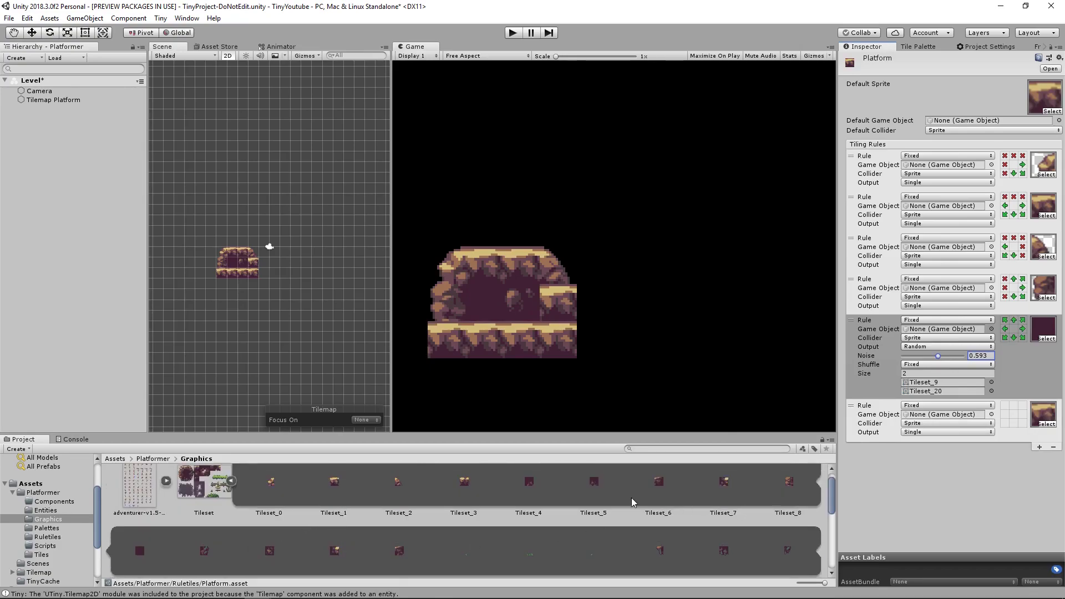
{"action": "left_click_drag", "start_coordinate": [204, 554], "coordinate": [1039, 422]}
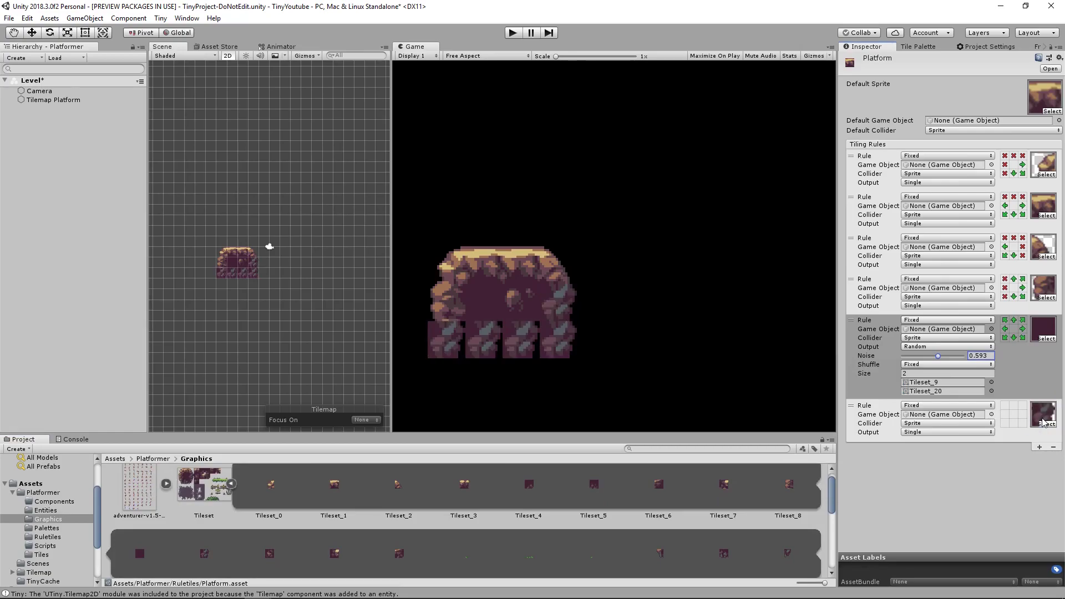
{"action": "left_click", "coordinate": [1014, 279]}
{"action": "left_click", "coordinate": [1013, 406]}
{"action": "left_click", "coordinate": [1013, 423]}
{"action": "left_click", "coordinate": [1005, 423]}
{"action": "left_click", "coordinate": [1005, 415]}
{"action": "left_click", "coordinate": [1005, 406]}
{"action": "left_click", "coordinate": [1023, 405]}
{"action": "left_click", "coordinate": [1022, 415]}
{"action": "left_click", "coordinate": [1023, 424]}
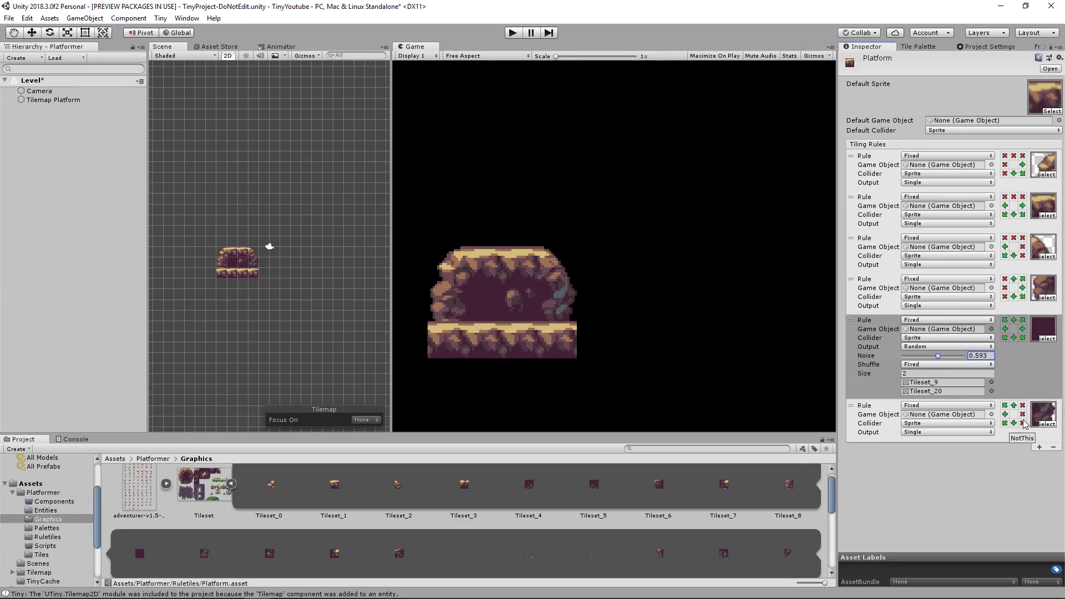
Add a seventh tiling rule and assign the Tileset_17 sprite to it
{"action": "left_click", "coordinate": [1040, 447]}
{"action": "scroll", "coordinate": [417, 487], "scroll_direction": "down", "scroll_amount": 1}
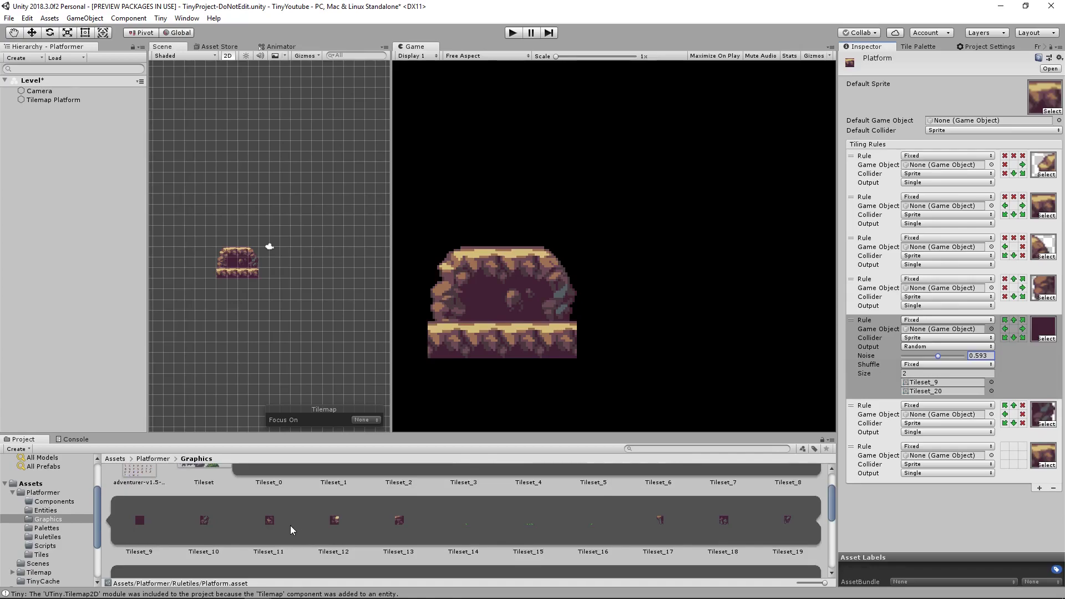
{"action": "scroll", "coordinate": [291, 524], "scroll_direction": "up", "scroll_amount": 1}
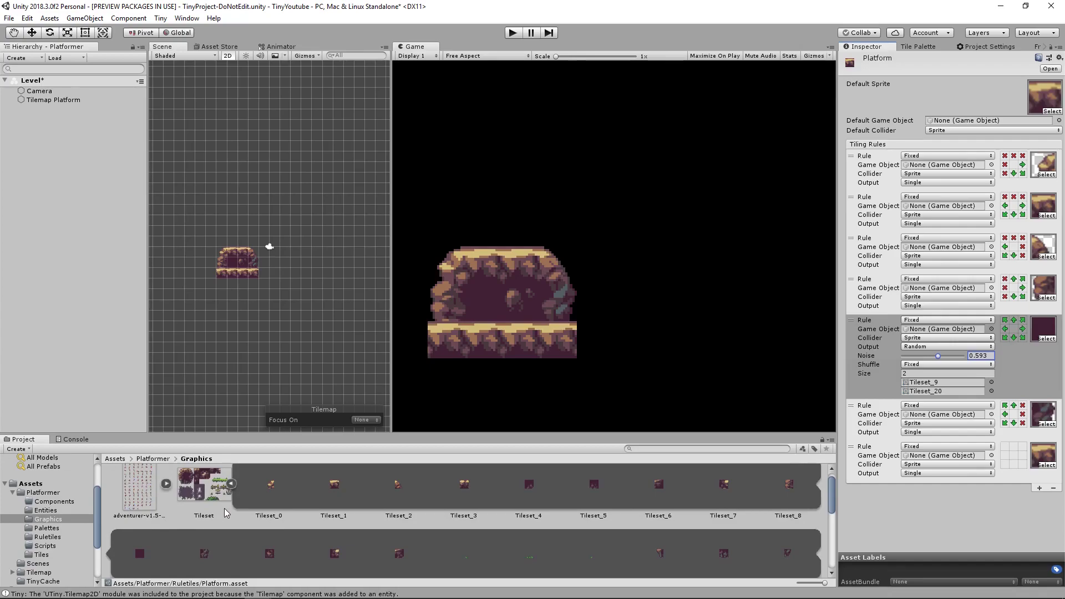
{"action": "scroll", "coordinate": [264, 553], "scroll_direction": "down", "scroll_amount": 2}
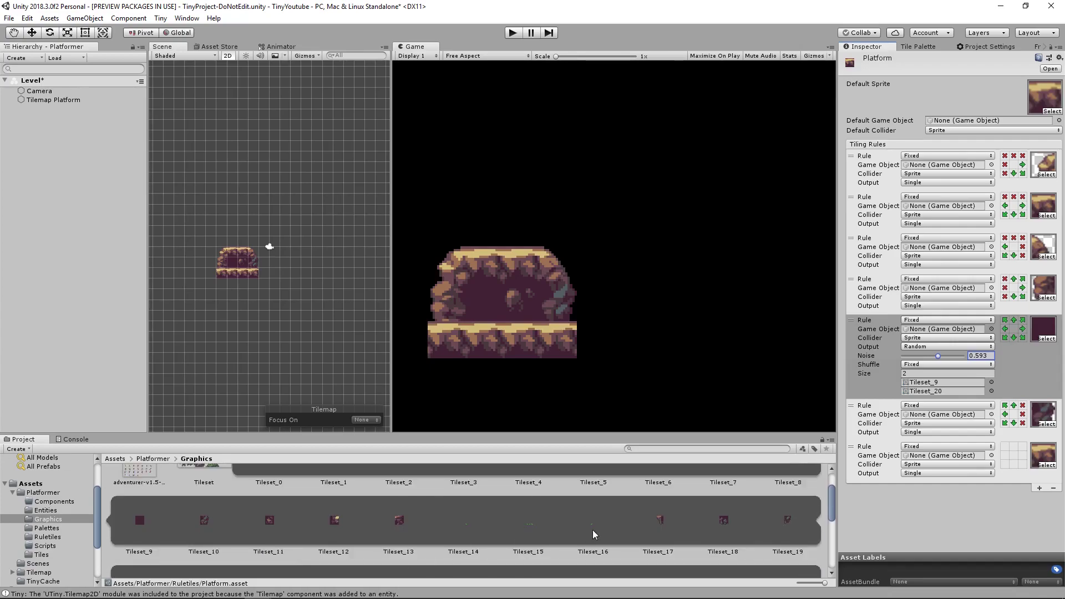
{"action": "left_click_drag", "start_coordinate": [659, 520], "coordinate": [1042, 455]}
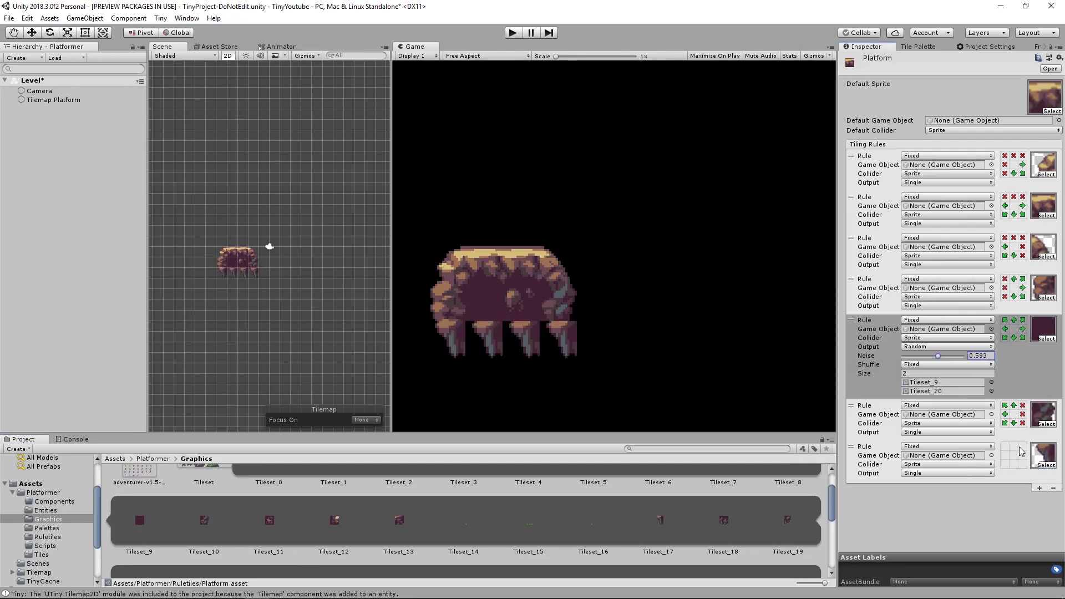
Mark the seventh rule's upper, upper-right and right neighbours This and its other five neighbours NotThis
{"action": "left_click", "coordinate": [1022, 455]}
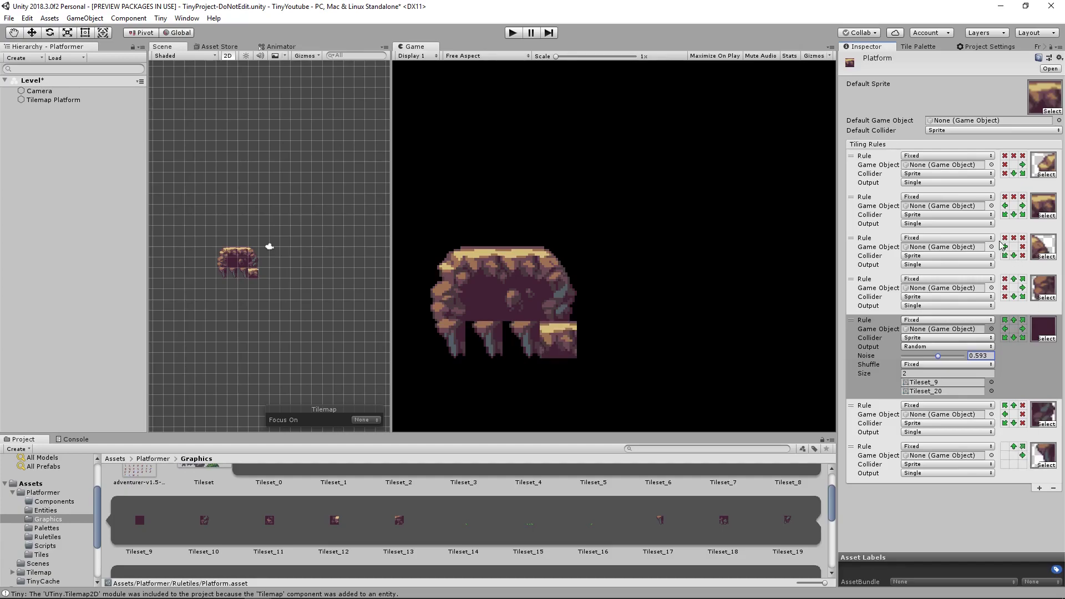
{"action": "left_click", "coordinate": [1023, 464]}
{"action": "left_click", "coordinate": [1014, 464]}
{"action": "left_click", "coordinate": [1005, 464]}
{"action": "left_click", "coordinate": [1004, 455]}
{"action": "left_click", "coordinate": [1005, 455]}
{"action": "left_click", "coordinate": [1004, 463]}
{"action": "left_click", "coordinate": [1013, 464]}
{"action": "left_click", "coordinate": [1022, 463]}
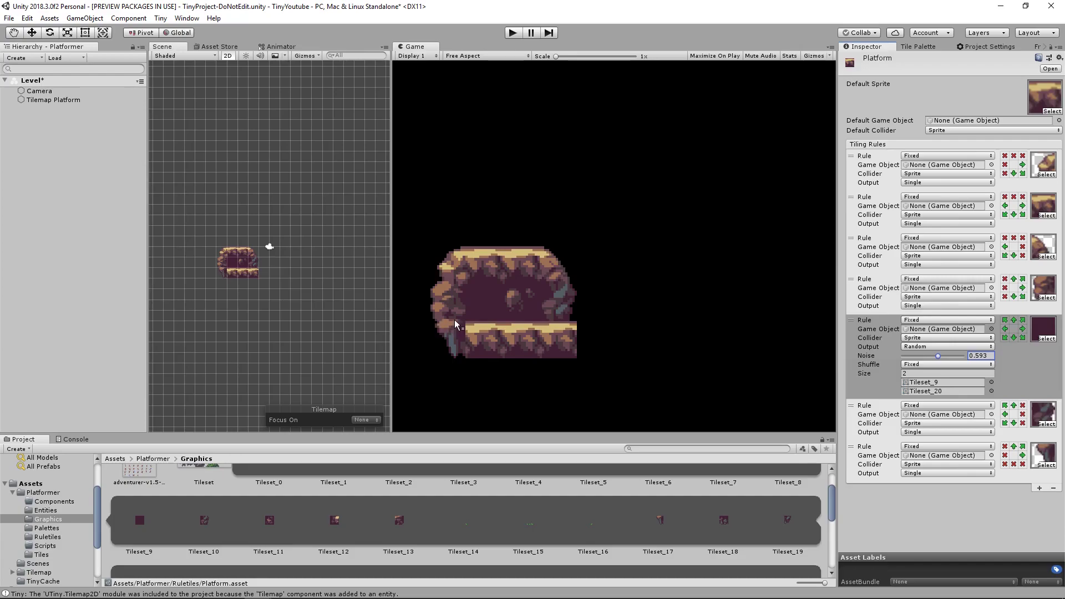
Add an eighth tiling rule with sprite Tileset_18, marking the three bottom-row neighbours NotThis and the other five This
{"action": "left_click", "coordinate": [1039, 488]}
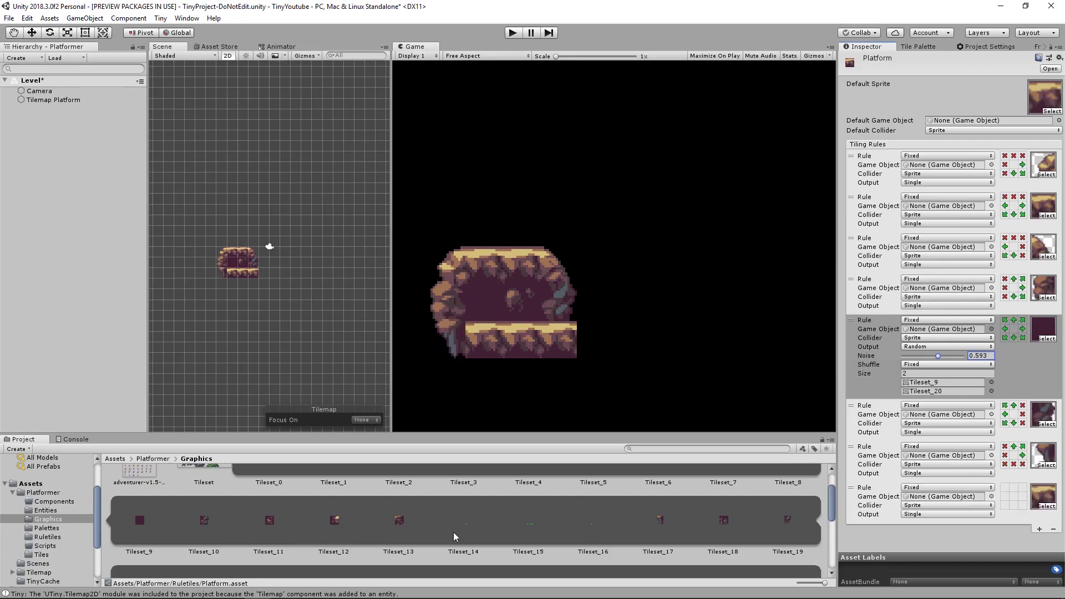
{"action": "left_click_drag", "start_coordinate": [725, 523], "coordinate": [1052, 502]}
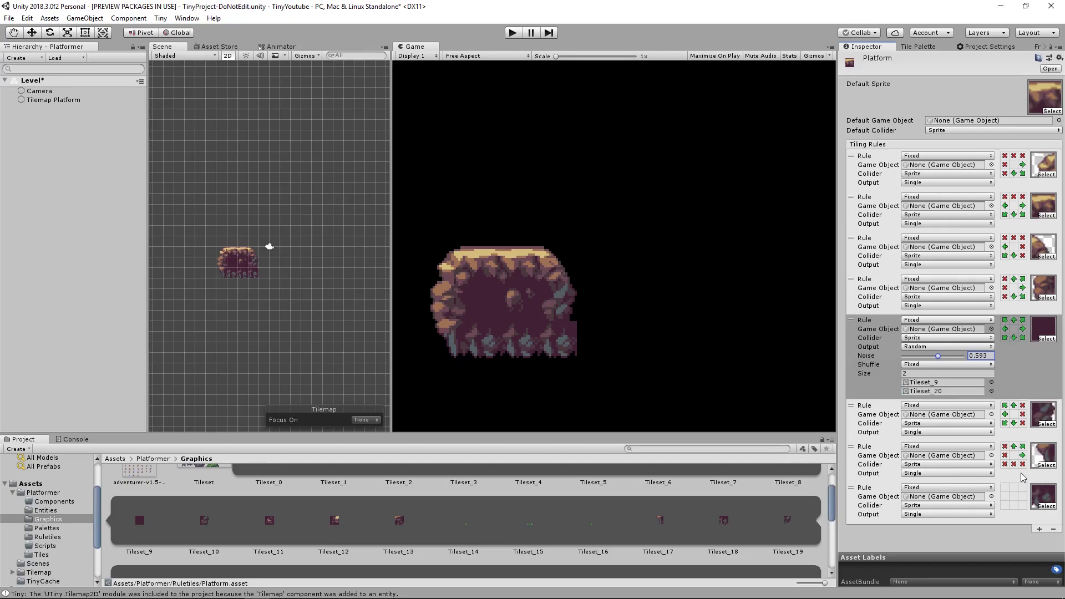
{"action": "left_click", "coordinate": [1006, 506]}
{"action": "left_click", "coordinate": [1006, 506]}
{"action": "left_click", "coordinate": [1014, 505]}
{"action": "left_click", "coordinate": [1014, 506]}
{"action": "left_click", "coordinate": [1022, 505]}
{"action": "left_click", "coordinate": [1022, 505]}
{"action": "left_click", "coordinate": [1004, 497]}
{"action": "left_click", "coordinate": [1005, 487]}
{"action": "left_click", "coordinate": [1014, 487]}
{"action": "left_click", "coordinate": [1022, 487]}
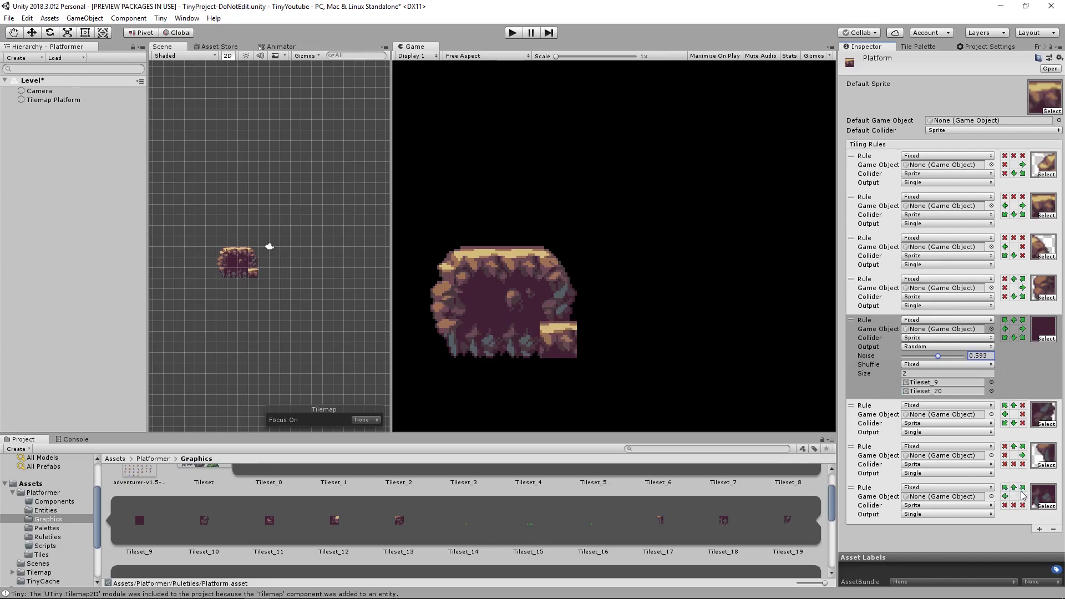
Add a ninth tiling rule with sprite Tileset_19, marking the upper-left, upper and left neighbours This and the other five NotThis
{"action": "left_click", "coordinate": [1039, 529]}
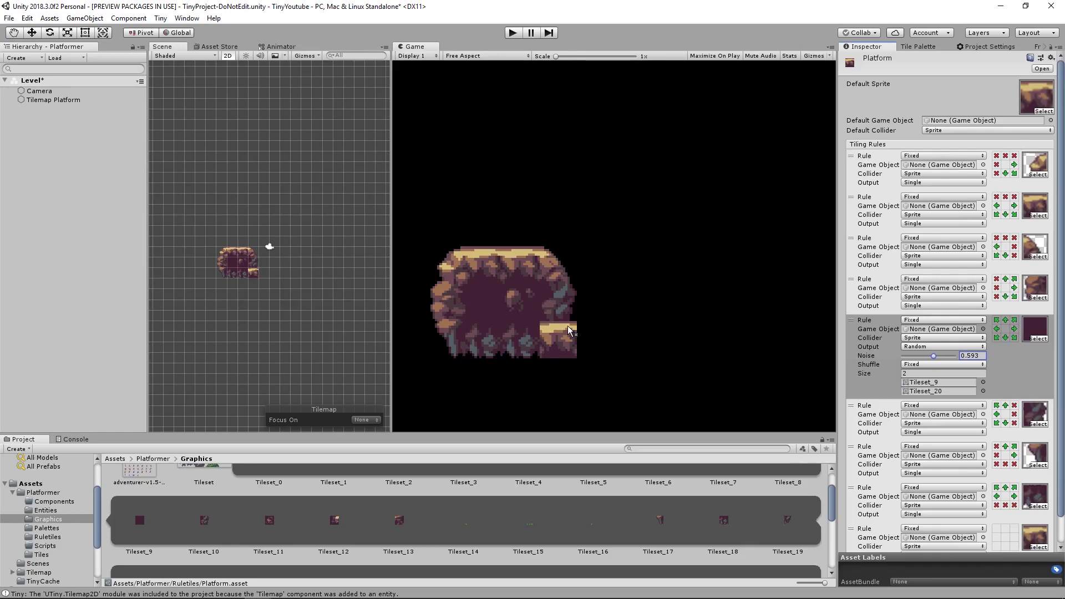
{"action": "scroll", "coordinate": [977, 430], "scroll_direction": "down", "scroll_amount": 2}
{"action": "left_click_drag", "start_coordinate": [778, 525], "coordinate": [1031, 509]}
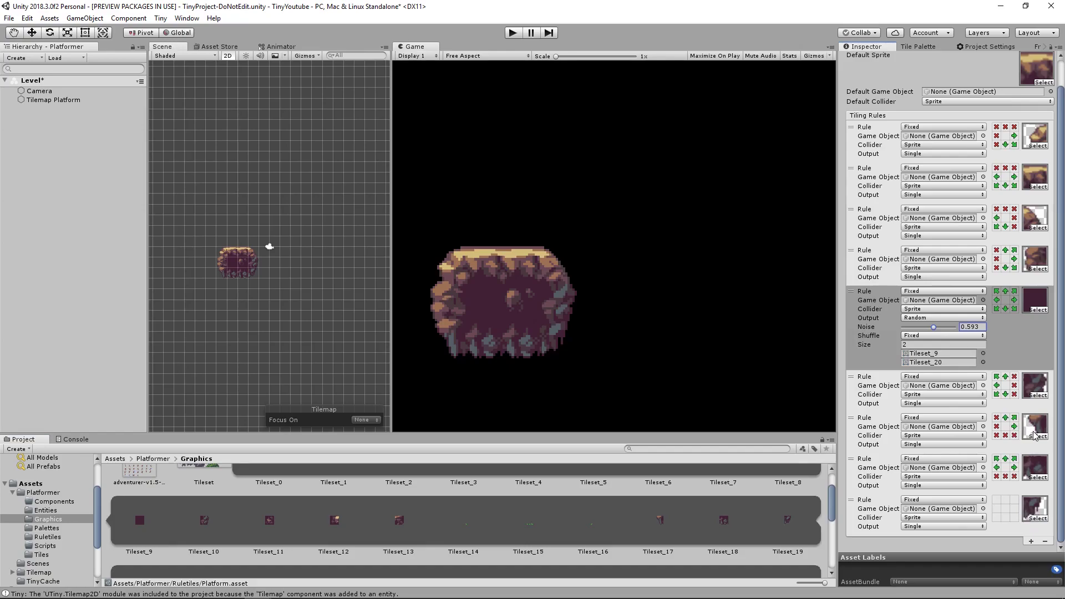
{"action": "double_click", "coordinate": [1013, 501]}
{"action": "double_click", "coordinate": [1014, 508]}
{"action": "double_click", "coordinate": [1006, 517]}
{"action": "double_click", "coordinate": [997, 517]}
Widen the Scene view and paint more Platform tiles, extending the block to the lower right and far to the left
{"action": "mouse_move", "coordinate": [390, 289]}
{"action": "left_mouse_down"}
{"action": "mouse_move", "coordinate": [459, 287]}
{"action": "mouse_move", "coordinate": [444, 297]}
{"action": "mouse_move", "coordinate": [410, 288]}
{"action": "left_mouse_up"}
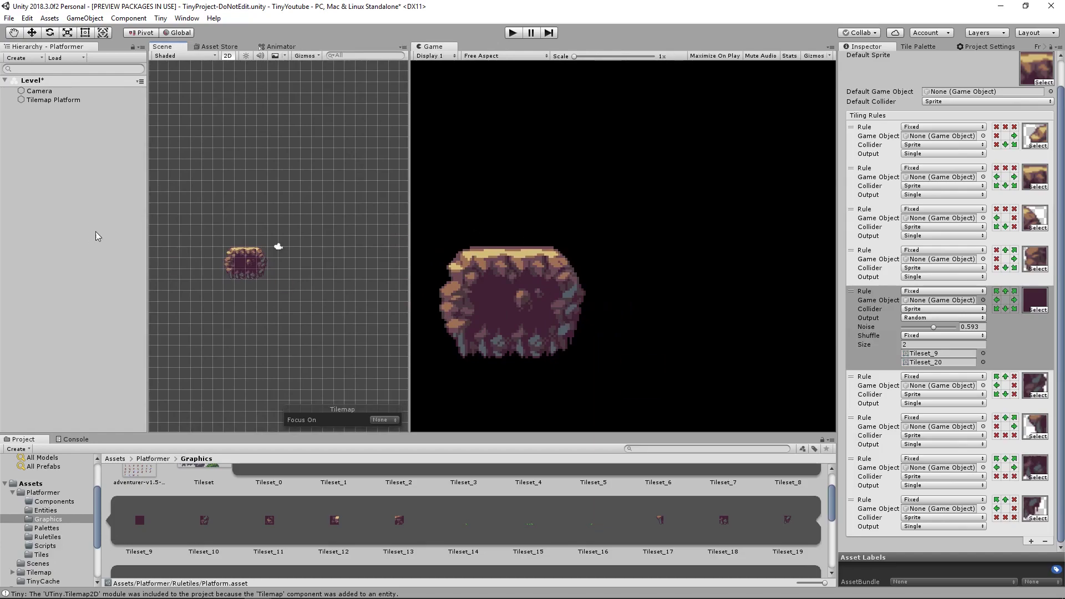
{"action": "left_click_drag", "start_coordinate": [256, 267], "coordinate": [298, 281]}
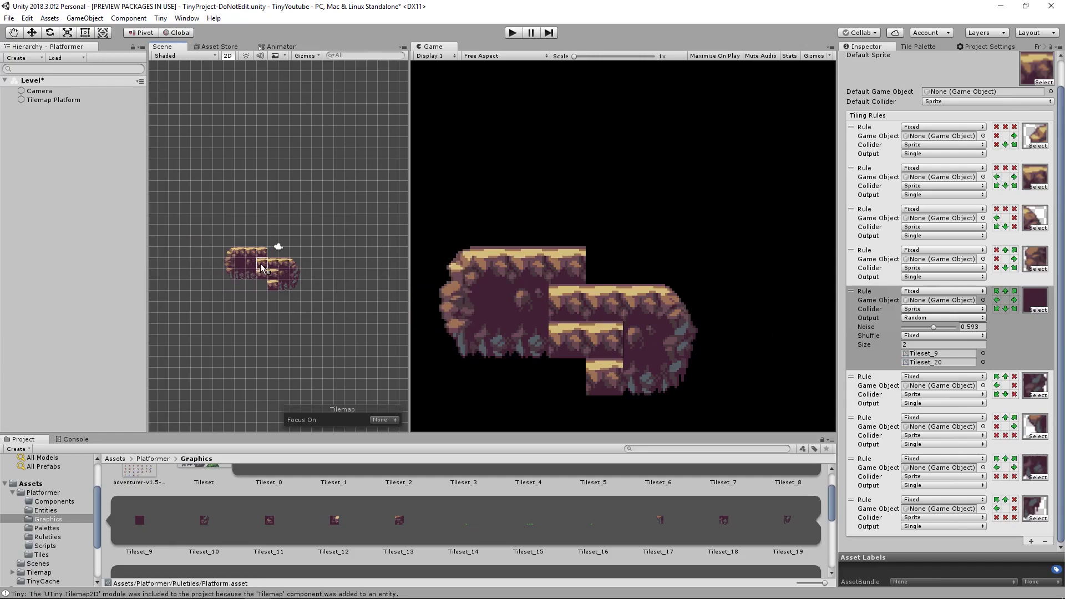
{"action": "left_click_drag", "start_coordinate": [229, 285], "coordinate": [175, 284]}
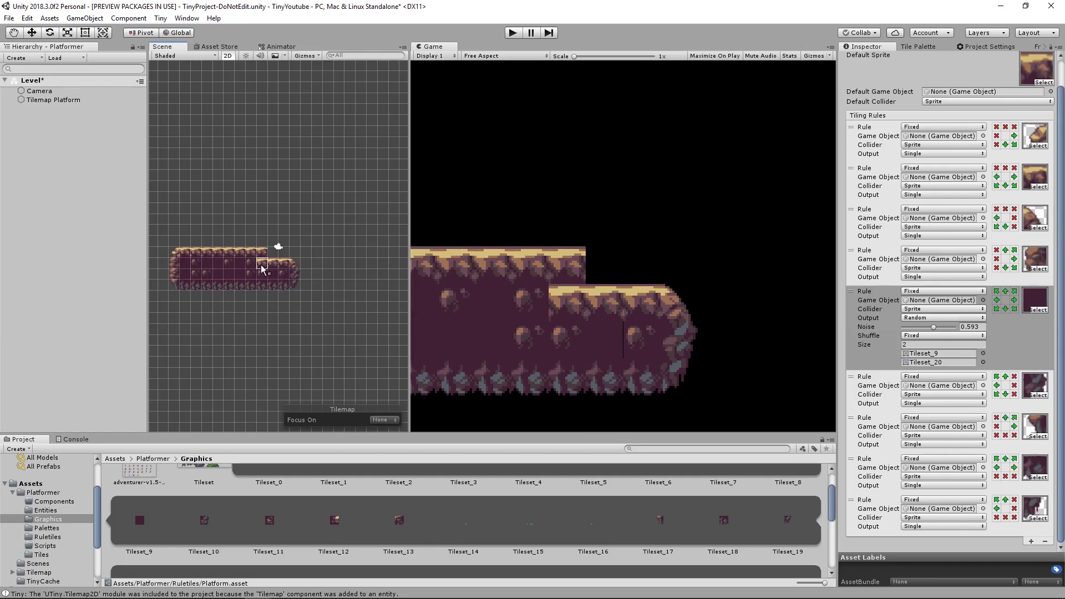
Reshape the painted platform into a cross by erasing and repainting tiles, and center the camera on it at x -3.84, y -1.86
{"action": "middle_click_drag", "start_coordinate": [228, 248], "coordinate": [286, 250]}
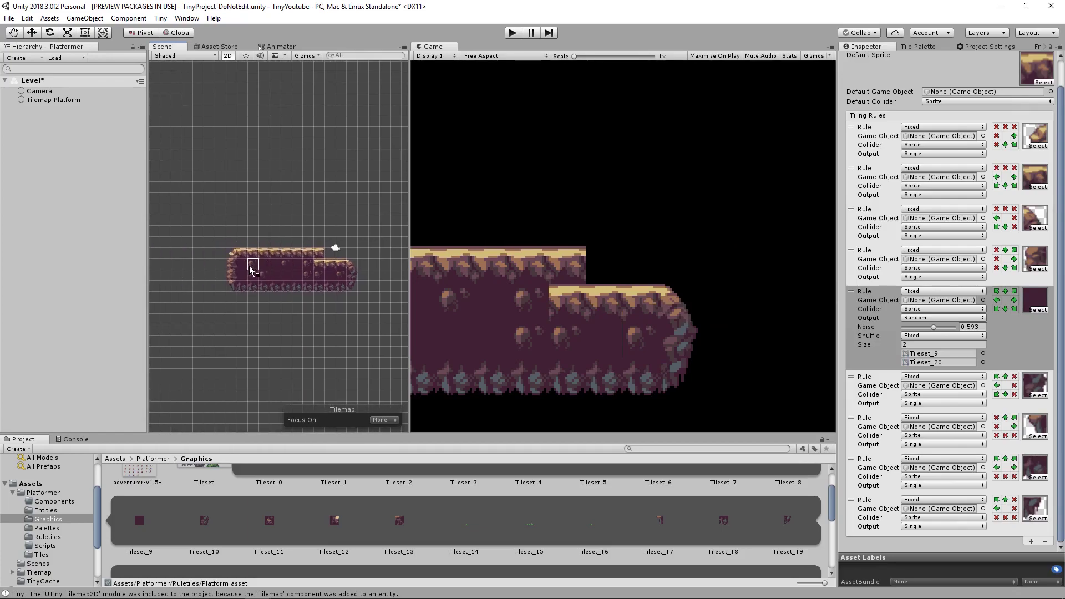
{"action": "left_click_drag", "start_coordinate": [249, 264], "coordinate": [252, 264], "text": "shift"}
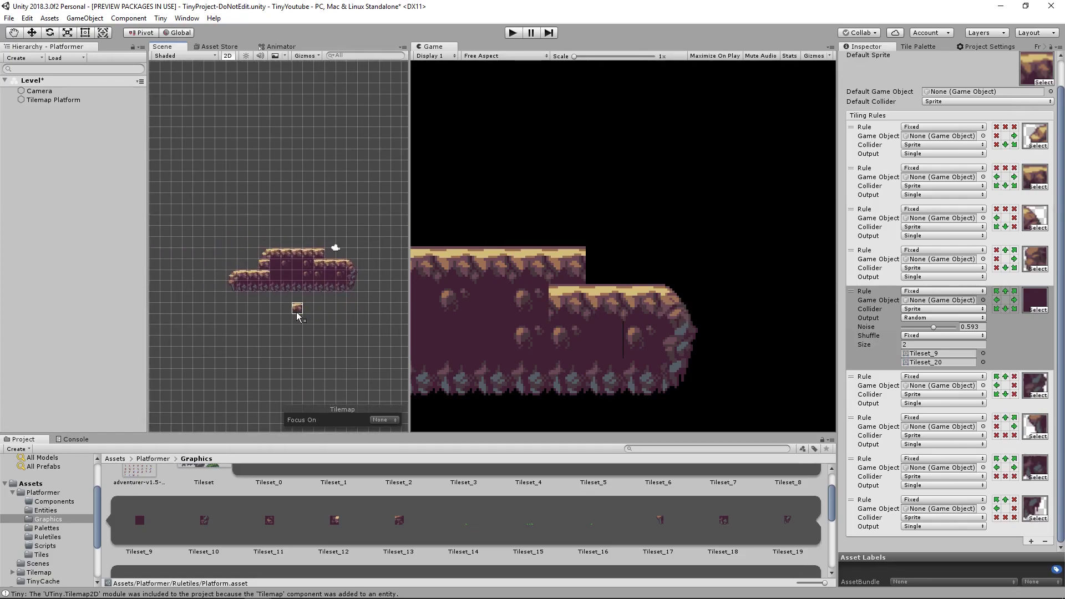
{"action": "left_click_drag", "start_coordinate": [297, 300], "coordinate": [305, 316]}
{"action": "left_click_drag", "start_coordinate": [232, 270], "coordinate": [260, 267]}
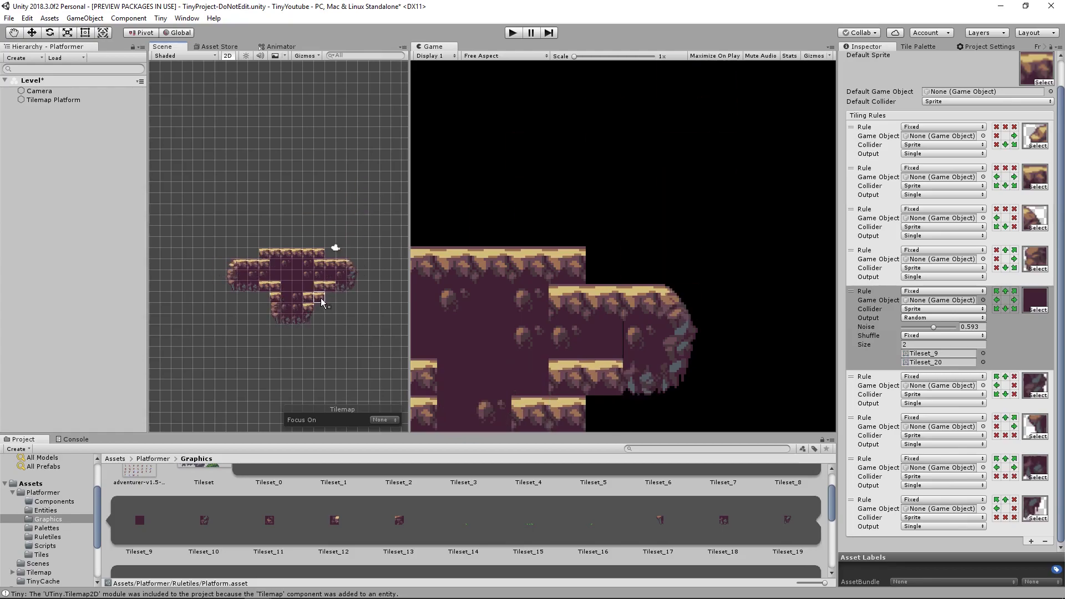
{"action": "left_click_drag", "start_coordinate": [320, 299], "coordinate": [316, 318]}
{"action": "mouse_move", "coordinate": [276, 253]}
{"action": "left_mouse_down"}
{"action": "mouse_move", "coordinate": [307, 219]}
{"action": "mouse_move", "coordinate": [265, 253]}
{"action": "left_mouse_up"}
{"action": "left_click_drag", "start_coordinate": [265, 286], "coordinate": [318, 326]}
{"action": "left_click_drag", "start_coordinate": [335, 248], "coordinate": [292, 269]}
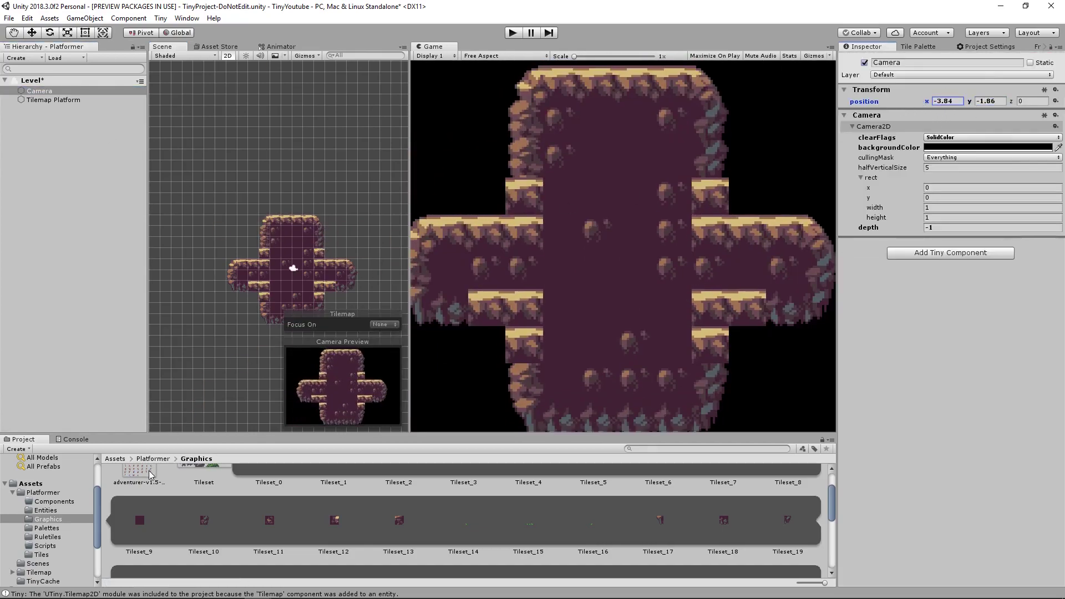
Select the Platform rule tile in the Ruletiles folder and add a row of tiles on top of the cross's left arm
{"action": "left_click", "coordinate": [46, 538]}
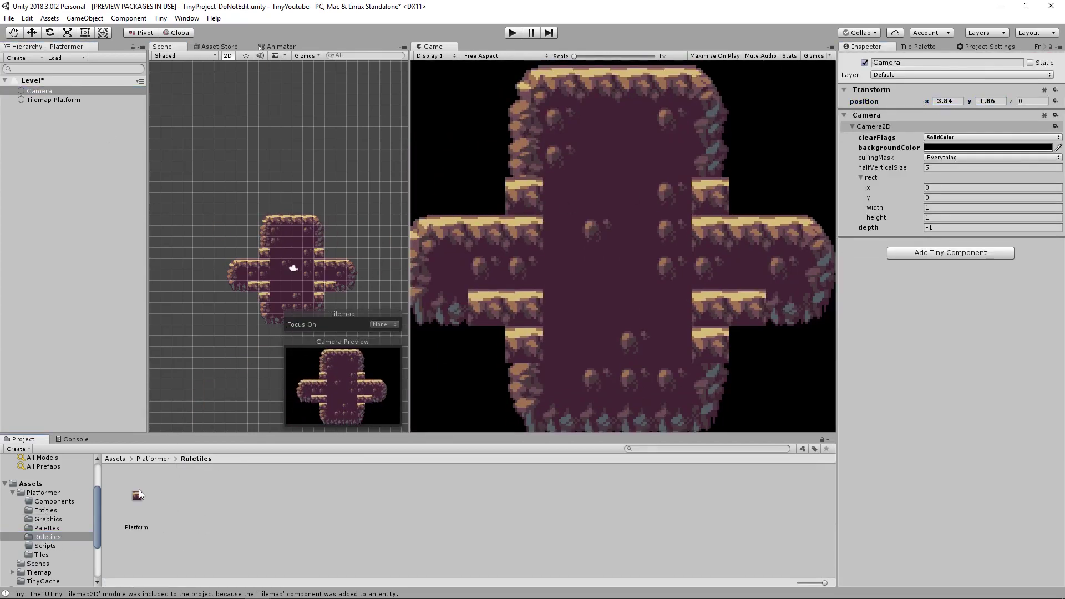
{"action": "left_click_drag", "start_coordinate": [137, 498], "coordinate": [529, 299]}
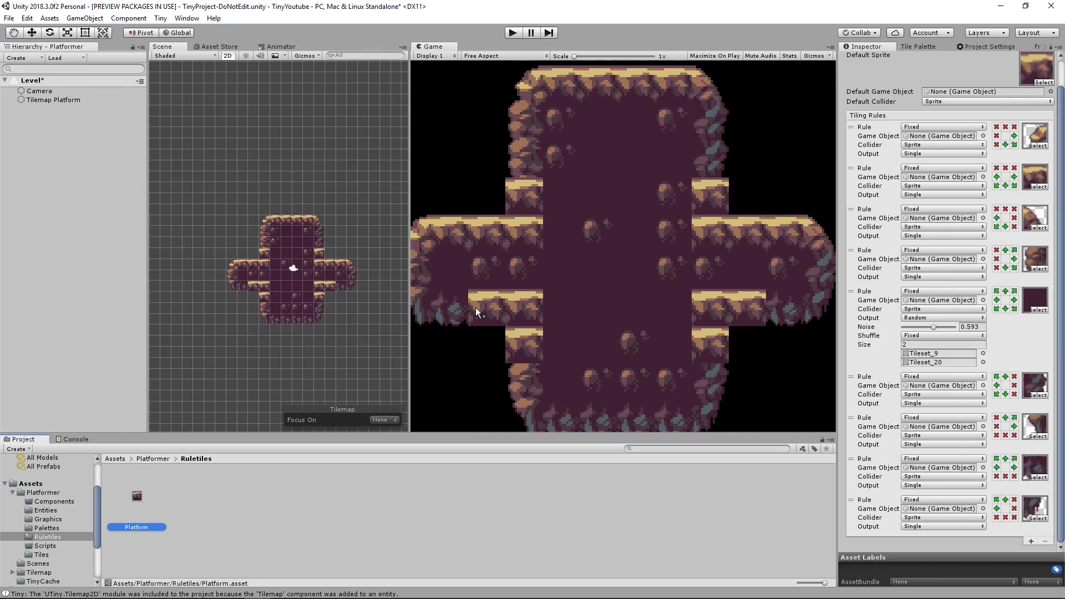
{"action": "left_click", "coordinate": [448, 178]}
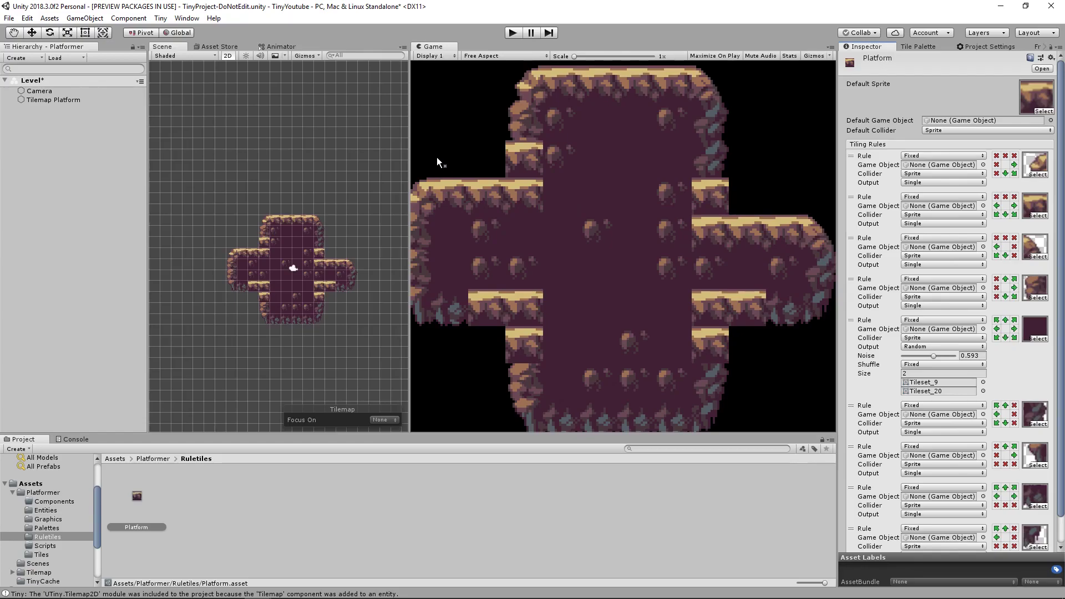
View the TilesExamples image from the Foreground folder in Photos to examine how the rock corners and edges should join
{"action": "mouse_move", "coordinate": [204, 587]}
{"action": "left_click", "coordinate": [157, 527]}
{"action": "left_click_drag", "start_coordinate": [619, 139], "coordinate": [669, 135]}
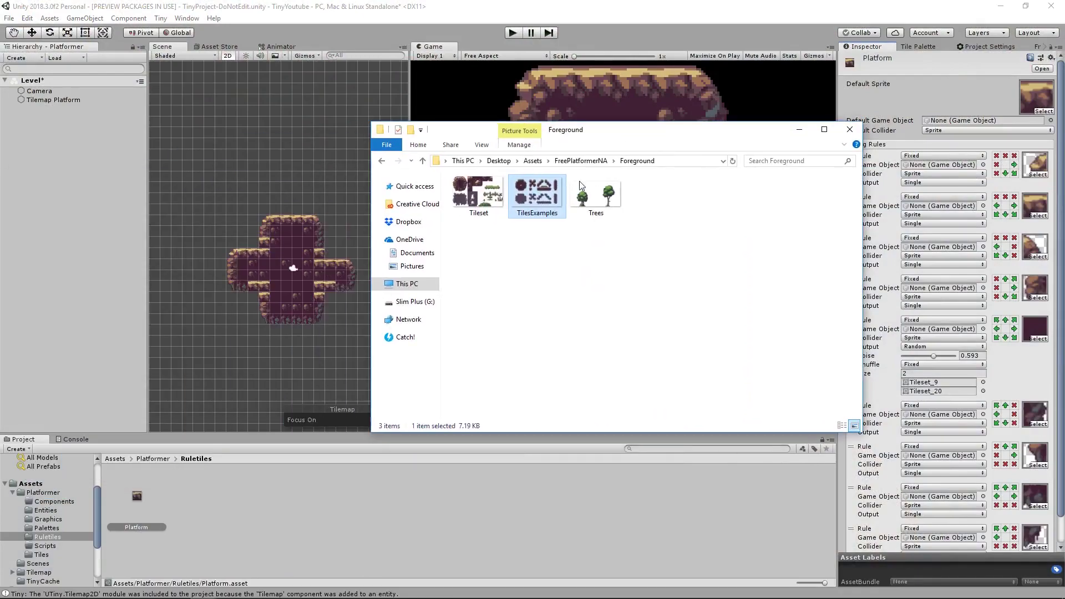
{"action": "double_click", "coordinate": [540, 199]}
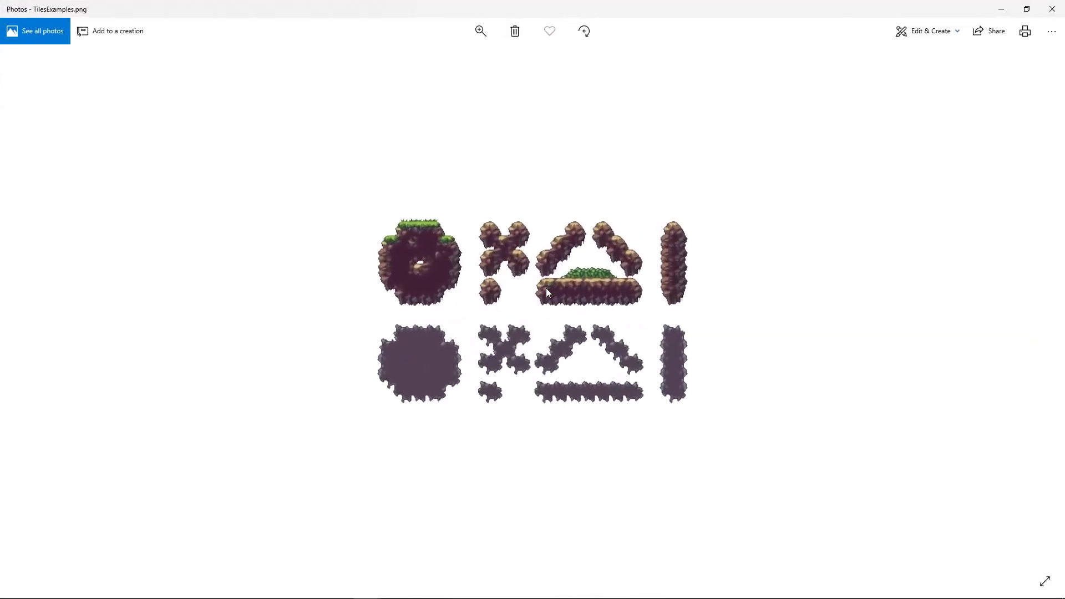
{"action": "scroll", "coordinate": [546, 288], "scroll_direction": "up", "scroll_amount": 2, "text": "ctrl"}
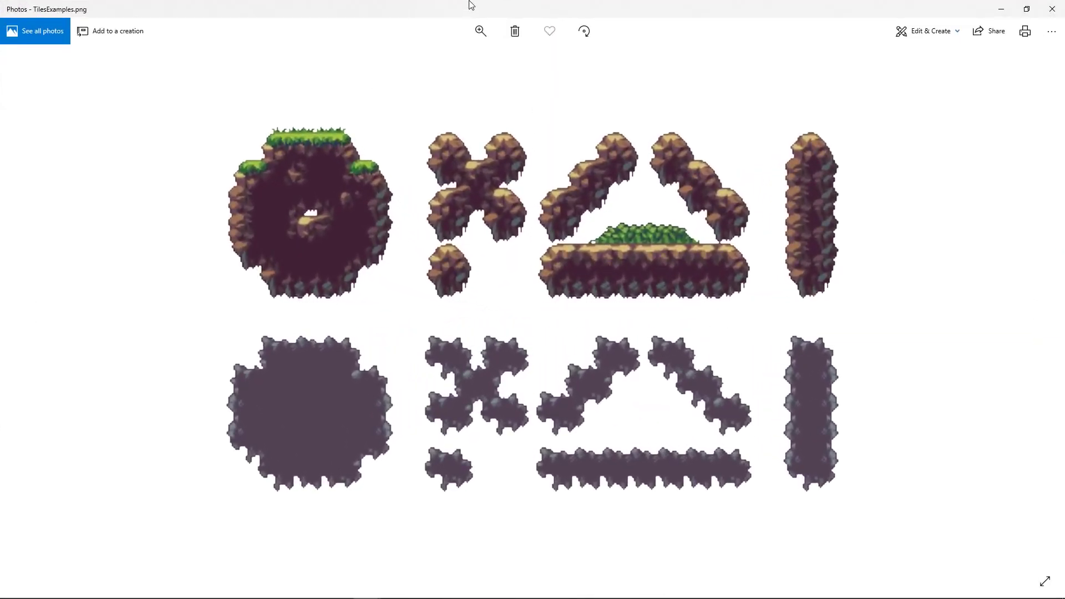
{"action": "left_click_drag", "start_coordinate": [468, 5], "coordinate": [0, 333]}
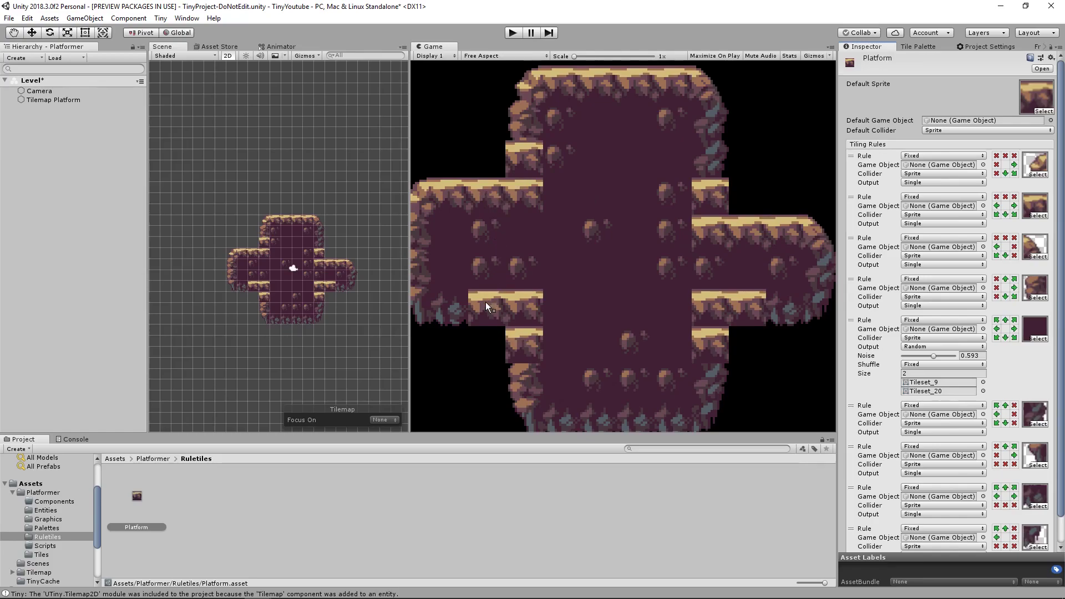
Clear the upper-left and lower-left conditions of the fourth rule and the upper-right and lower-right conditions of the sixth rule
{"action": "left_click", "coordinate": [996, 296]}
{"action": "left_click", "coordinate": [997, 279]}
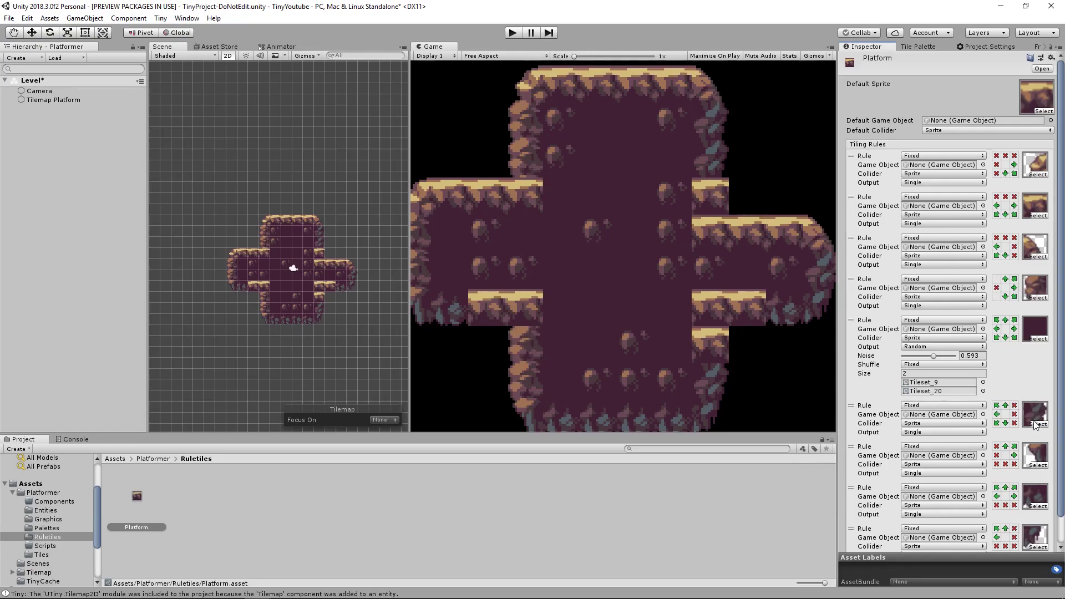
{"action": "scroll", "coordinate": [1032, 421], "scroll_direction": "down", "scroll_amount": 1}
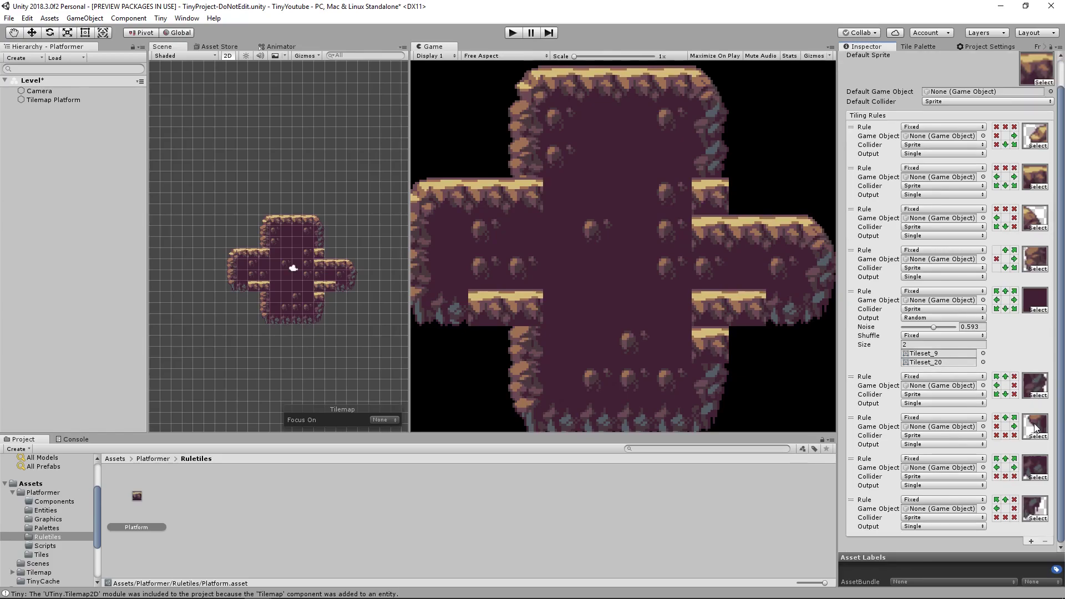
{"action": "left_click", "coordinate": [1015, 395]}
{"action": "left_click", "coordinate": [1015, 377]}
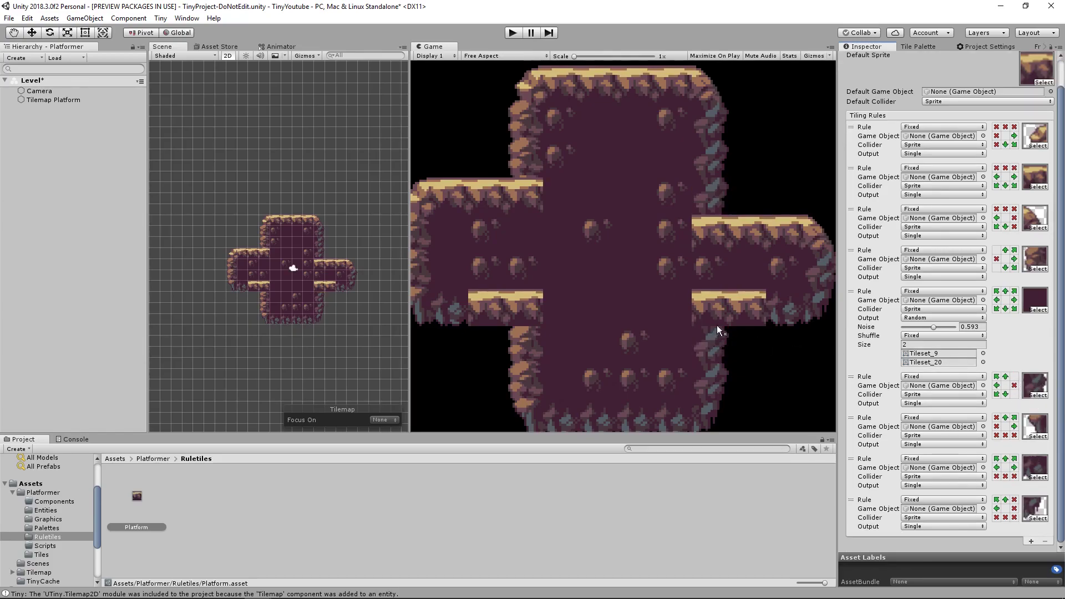
Clear the two bottom-corner conditions of the eighth rule and the two top-corner conditions of the second rule
{"action": "scroll", "coordinate": [1028, 341], "scroll_direction": "up", "scroll_amount": 1}
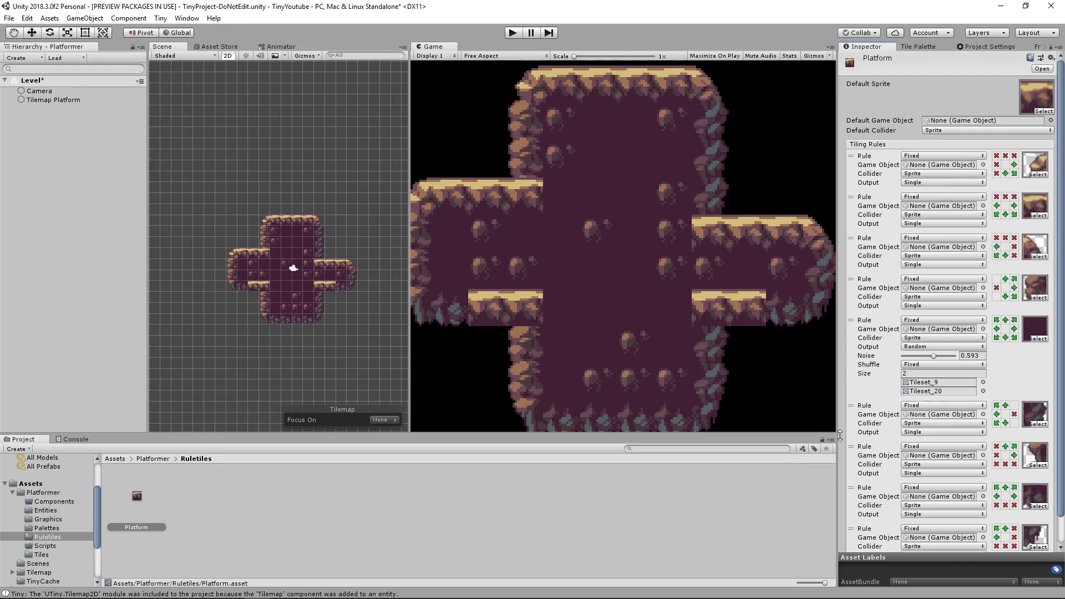
{"action": "scroll", "coordinate": [997, 478], "scroll_direction": "down", "scroll_amount": 2}
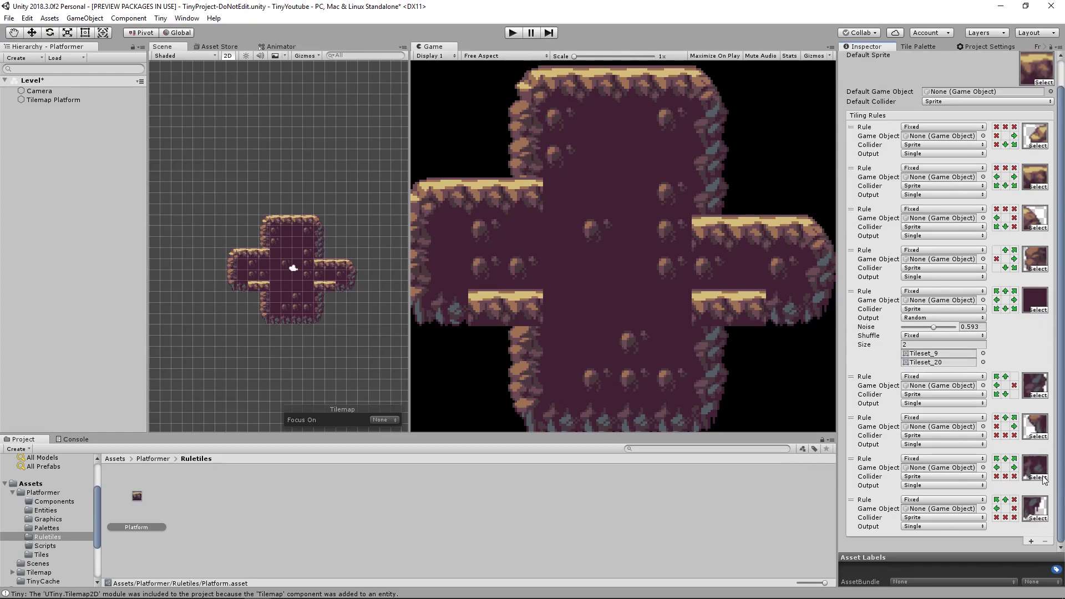
{"action": "left_click", "coordinate": [998, 477]}
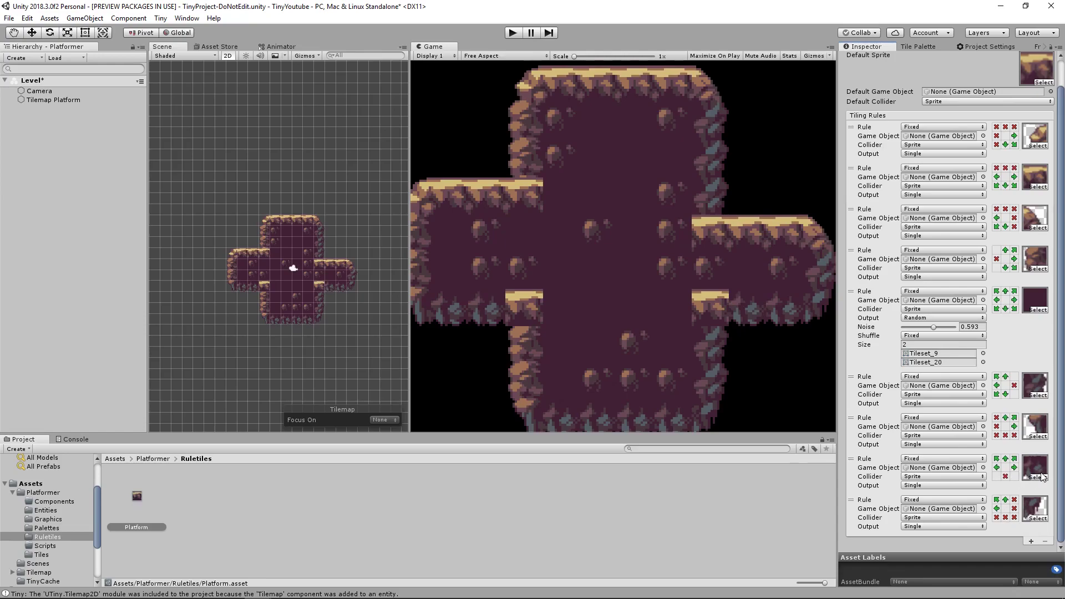
{"action": "scroll", "coordinate": [1043, 299], "scroll_direction": "up", "scroll_amount": 2}
{"action": "left_click", "coordinate": [997, 197]}
{"action": "left_click", "coordinate": [1014, 197]}
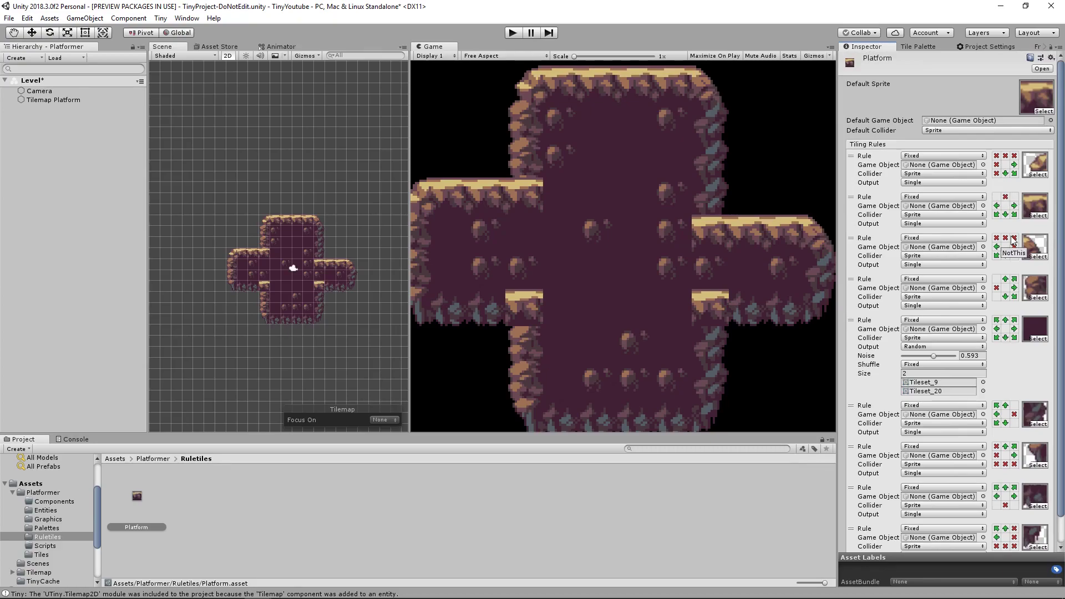
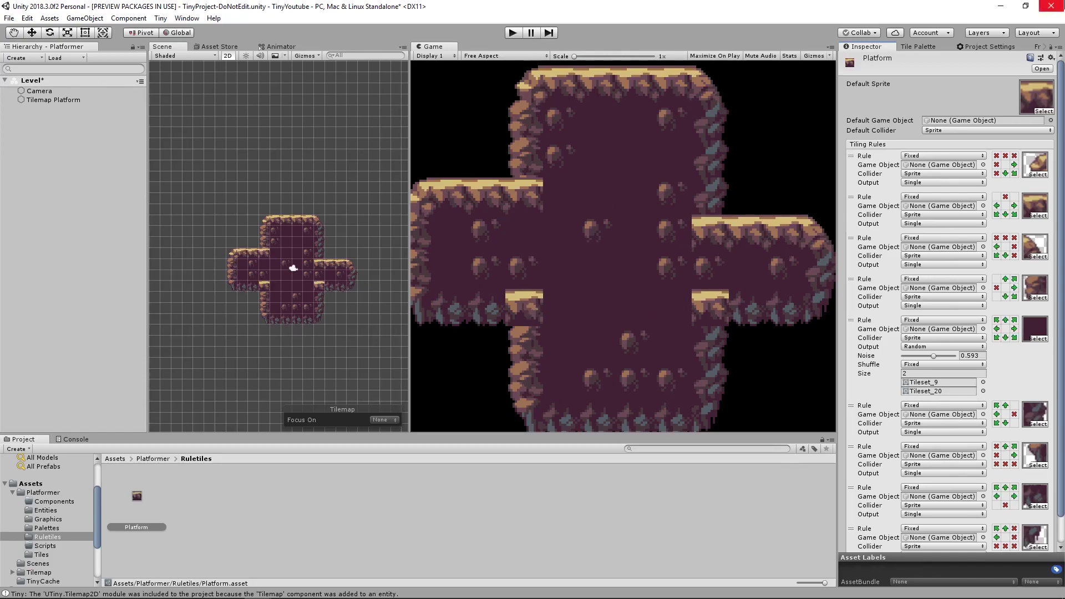
Inspect the inner-corner rock tiles in the ForgroundTiles palette
{"action": "left_click", "coordinate": [910, 49]}
{"action": "scroll", "coordinate": [965, 311], "scroll_direction": "up", "scroll_amount": 3}
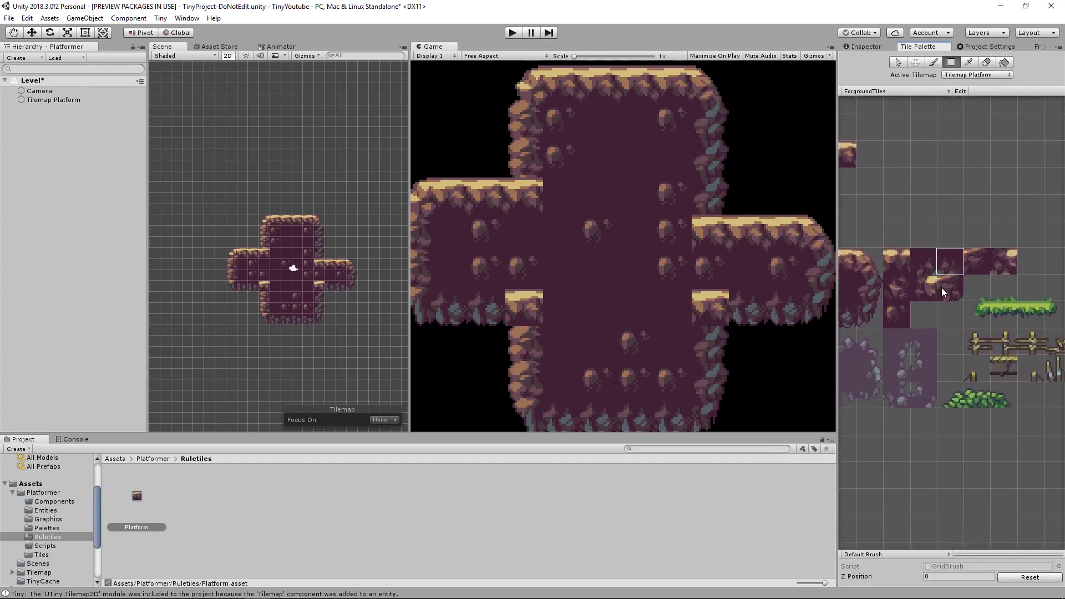
{"action": "left_click", "coordinate": [933, 268]}
{"action": "left_click", "coordinate": [924, 288]}
Create a new entity in the Level entity group and add a Tilemap component to it
{"action": "right_click", "coordinate": [36, 82]}
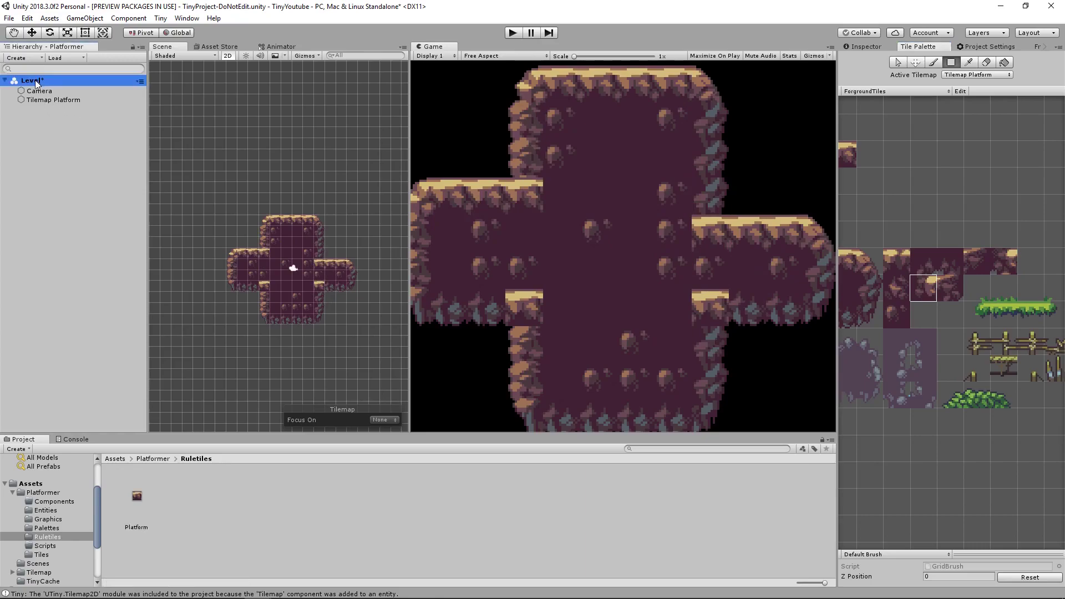
{"action": "left_click", "coordinate": [79, 168]}
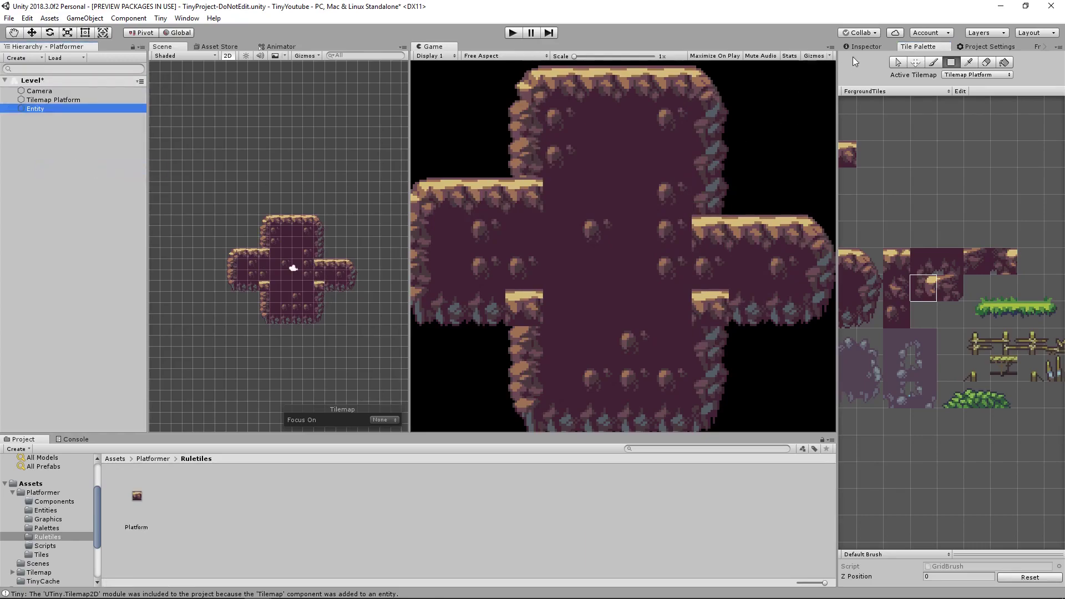
{"action": "left_click", "coordinate": [864, 47]}
{"action": "left_click", "coordinate": [911, 63]}
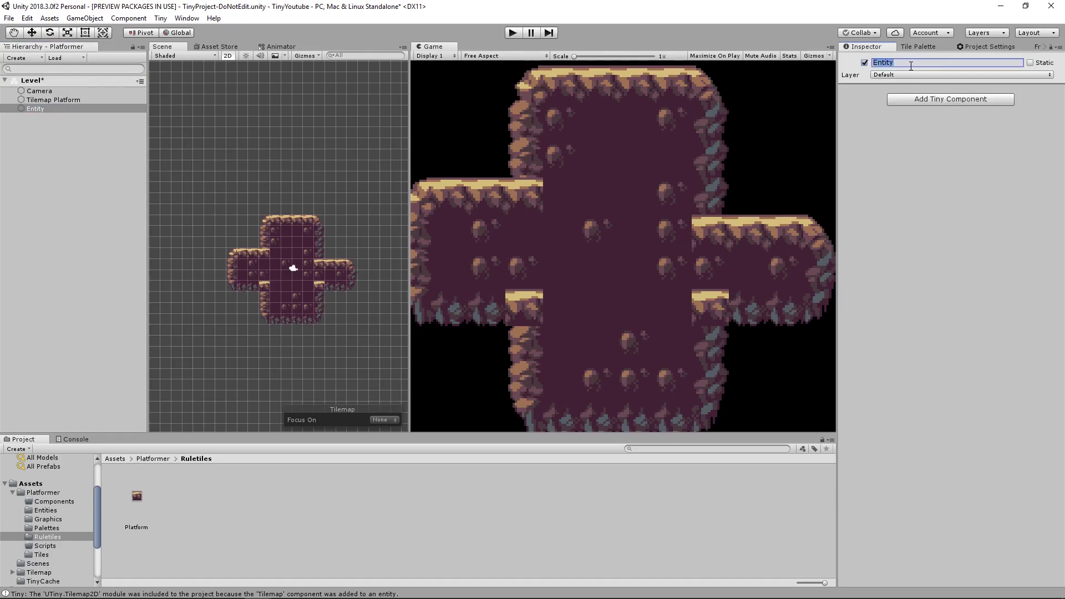
{"action": "left_click", "coordinate": [916, 100]}
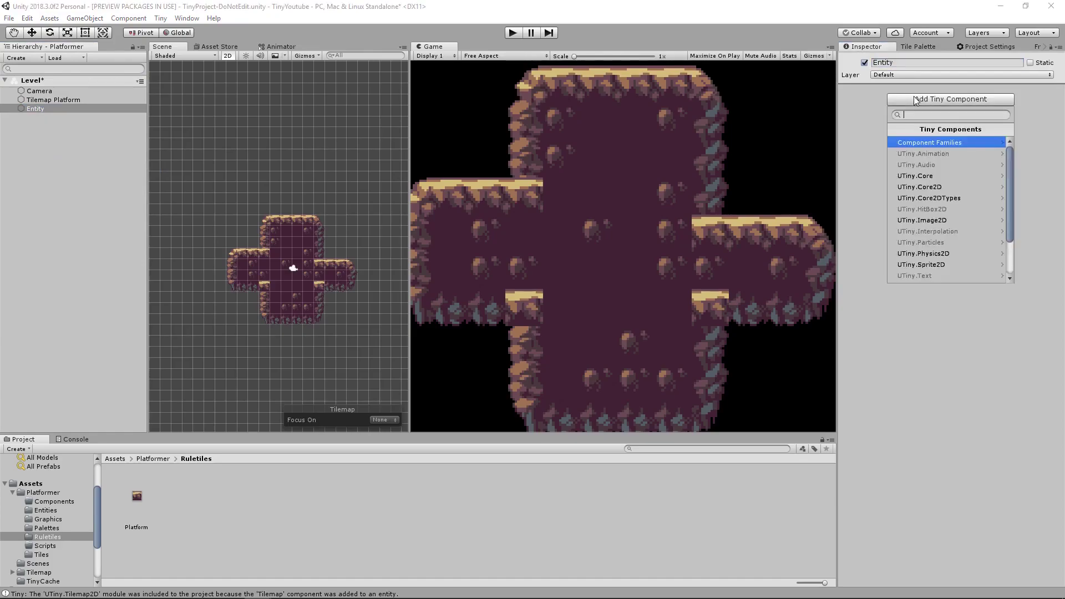
{"action": "left_click", "coordinate": [917, 114]}
{"action": "type", "text": "tilemap"}
{"action": "key", "text": "Return"}
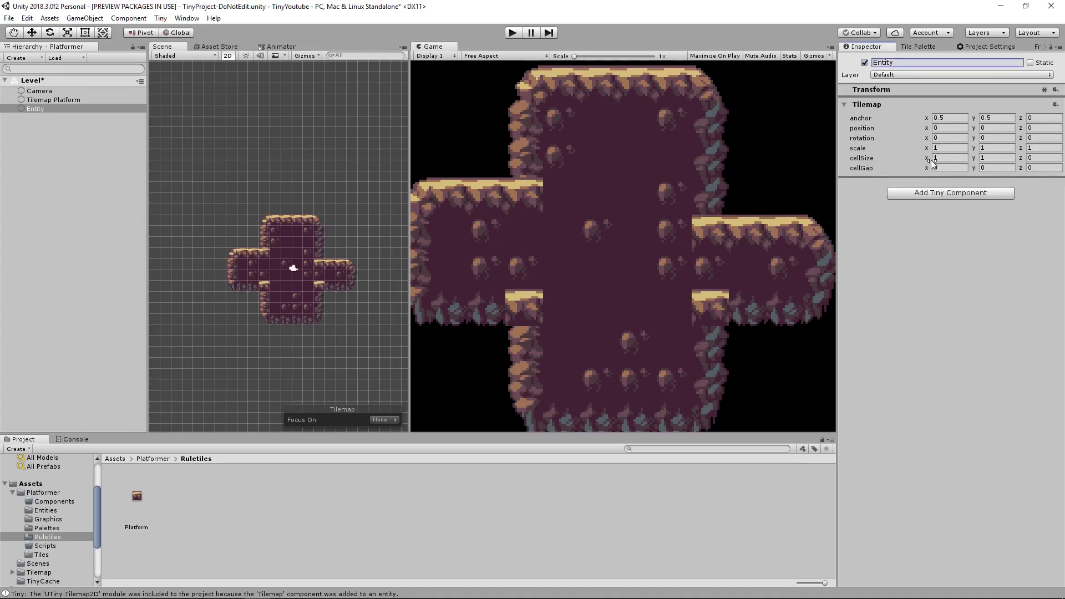
Add the TilemapRechunk and TilemapRenderer components to the new entity
{"action": "left_click", "coordinate": [931, 192]}
{"action": "type", "text": "tile"}
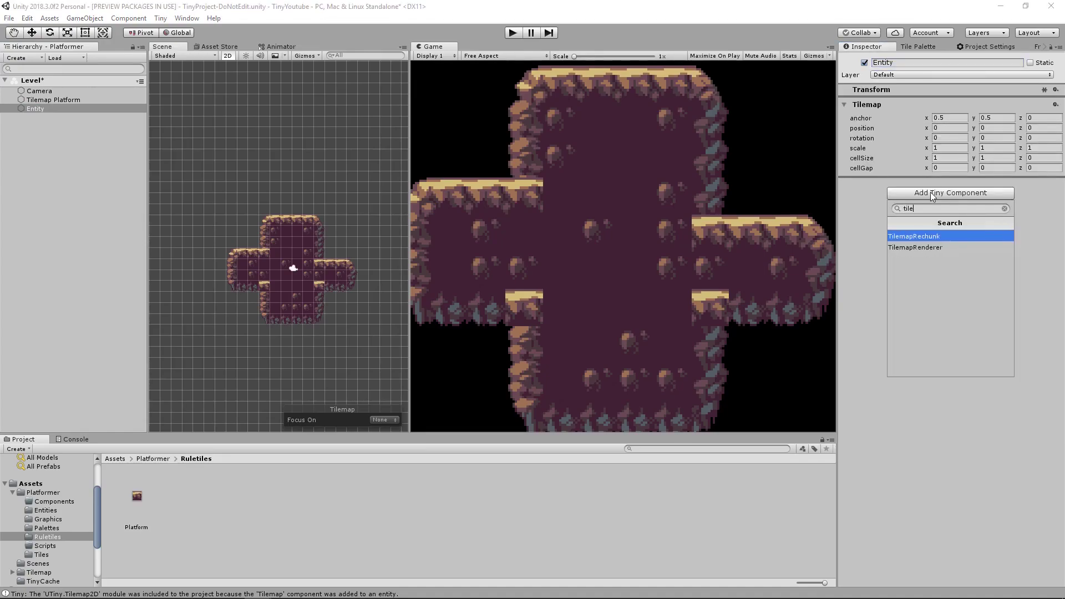
{"action": "key", "text": "Return"}
{"action": "left_click", "coordinate": [926, 211]}
{"action": "type", "text": "tile"}
{"action": "key", "text": "Return"}
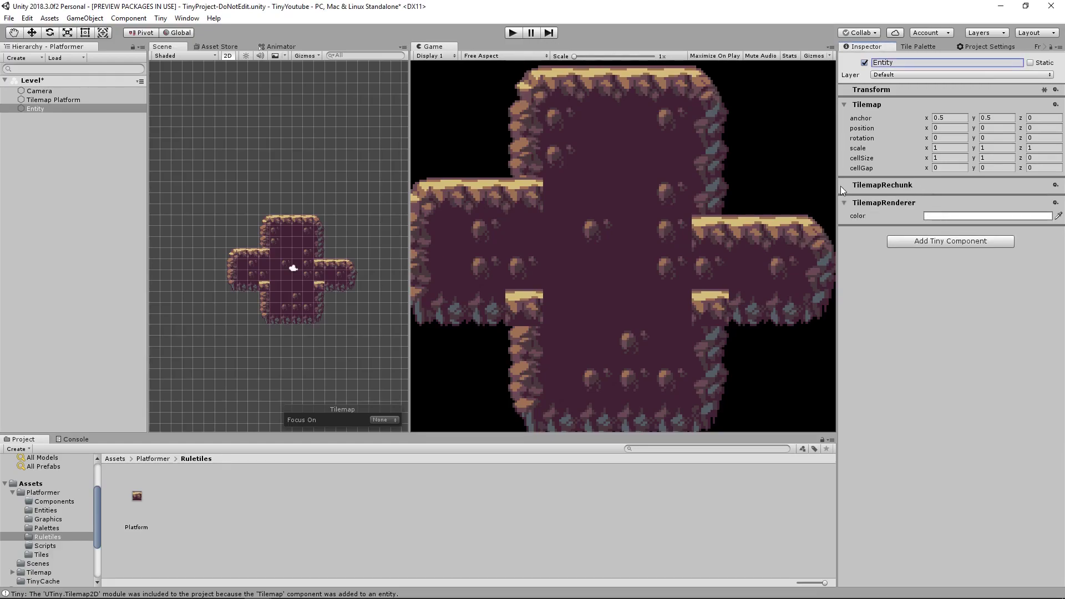
Make the new Entity the active tilemap and pick inner-corner rock tiles from the ForgroundTiles palette to try against the platform's inner corners
{"action": "left_click", "coordinate": [917, 47]}
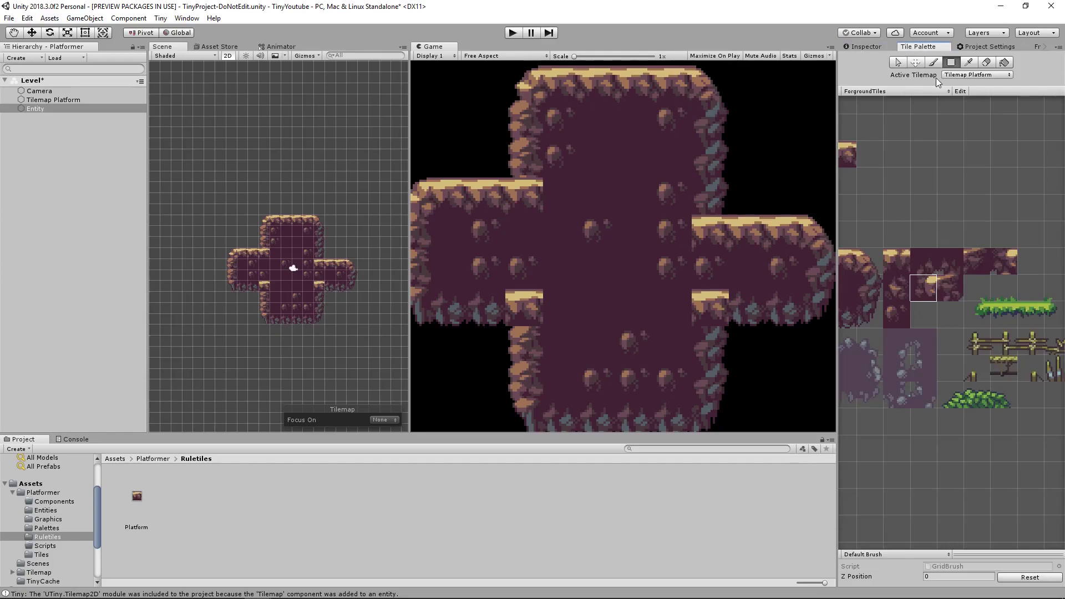
{"action": "left_click", "coordinate": [968, 74]}
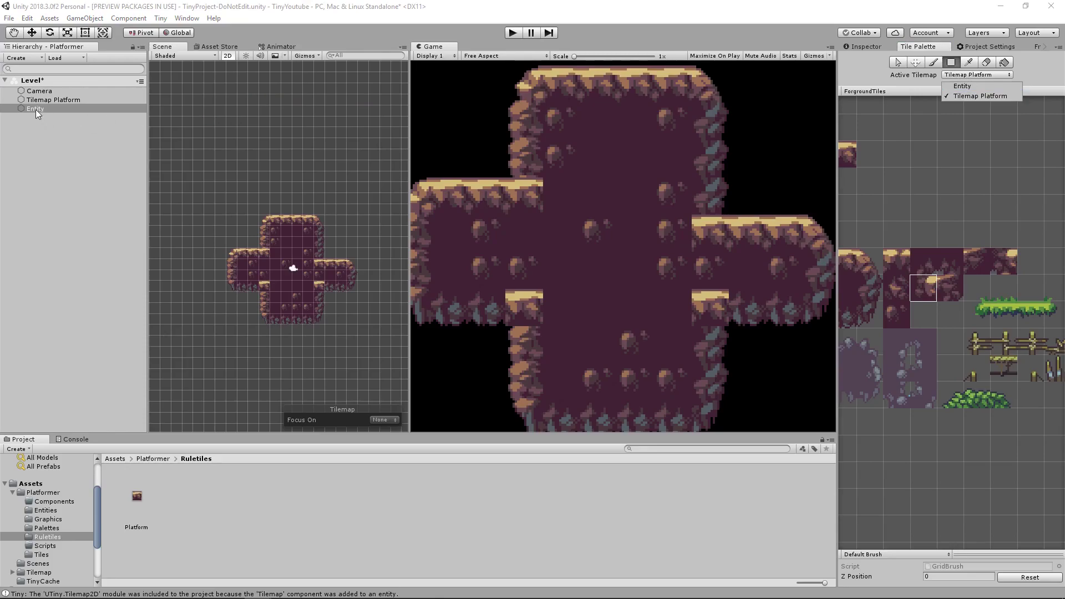
{"action": "left_click", "coordinate": [978, 85]}
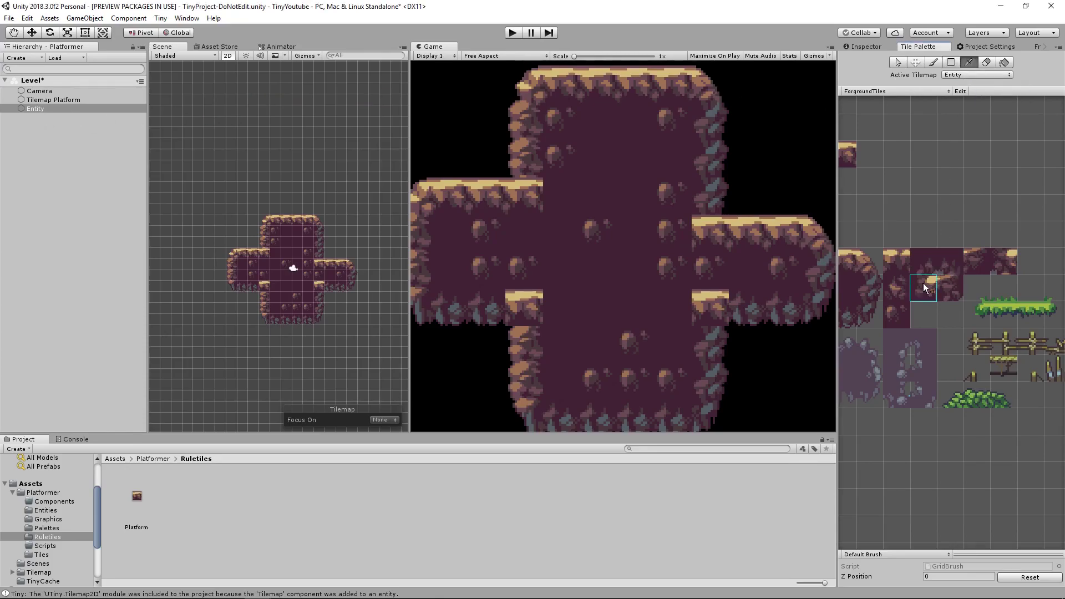
{"action": "left_click", "coordinate": [948, 263]}
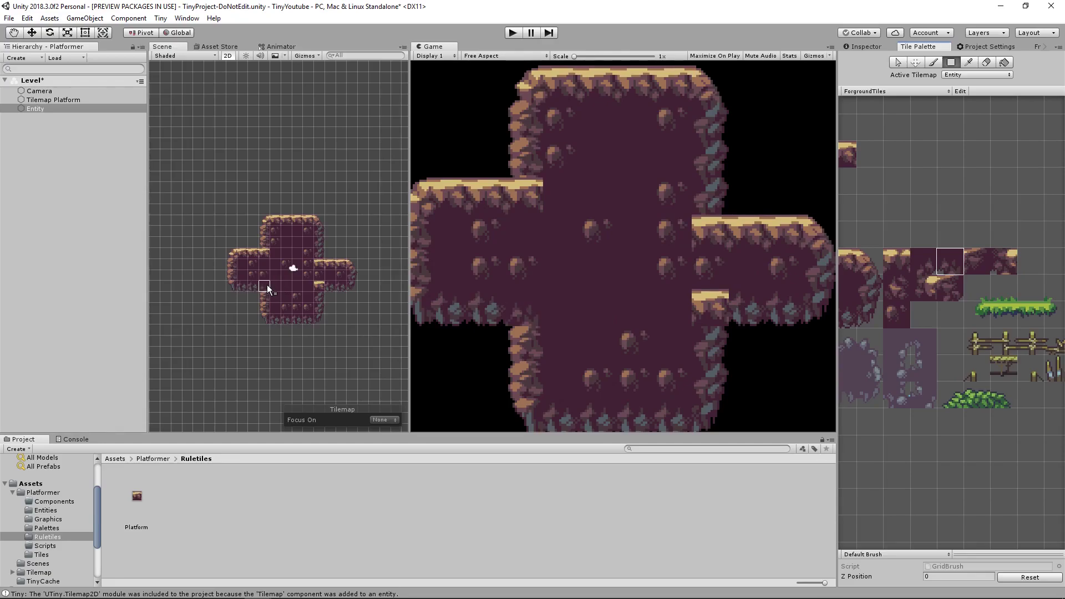
{"action": "left_click", "coordinate": [935, 289]}
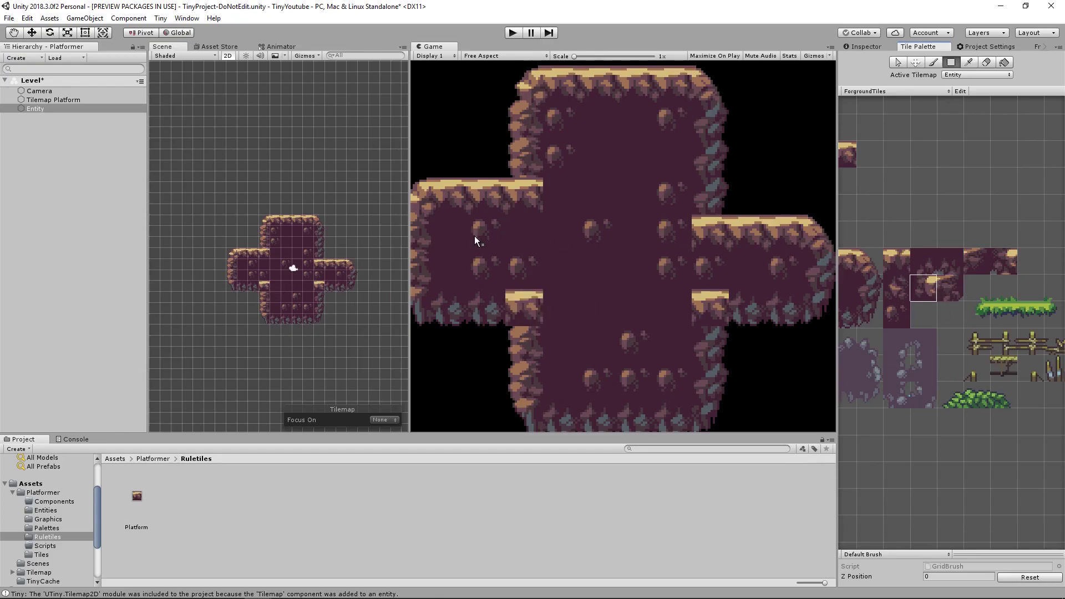
Make Tilemap Platform the active tilemap and delete the extra Entity object from the level
{"action": "left_click", "coordinate": [320, 265]}
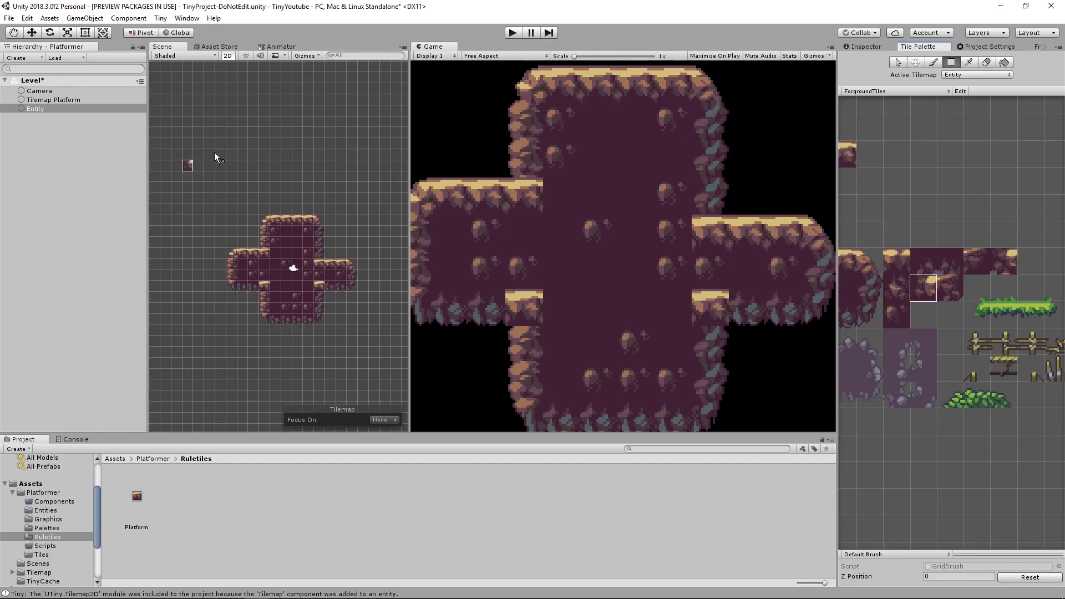
{"action": "left_click", "coordinate": [967, 76]}
{"action": "right_click", "coordinate": [34, 108]}
{"action": "left_click", "coordinate": [58, 136]}
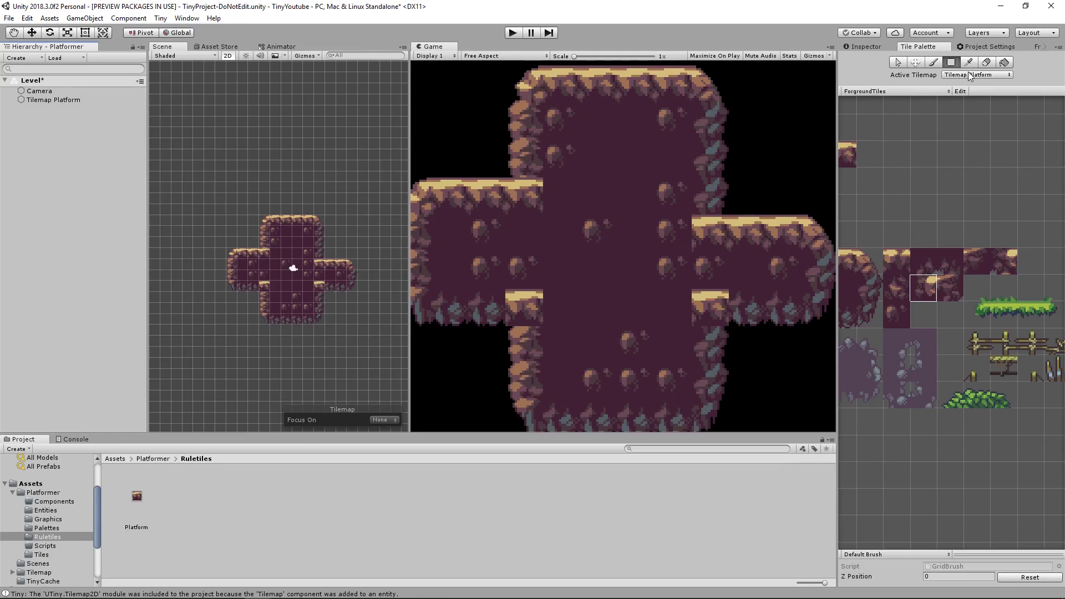
Add a new tiling rule to the Platform rule tile and show the sprites in the Graphics folder
{"action": "left_click", "coordinate": [133, 495]}
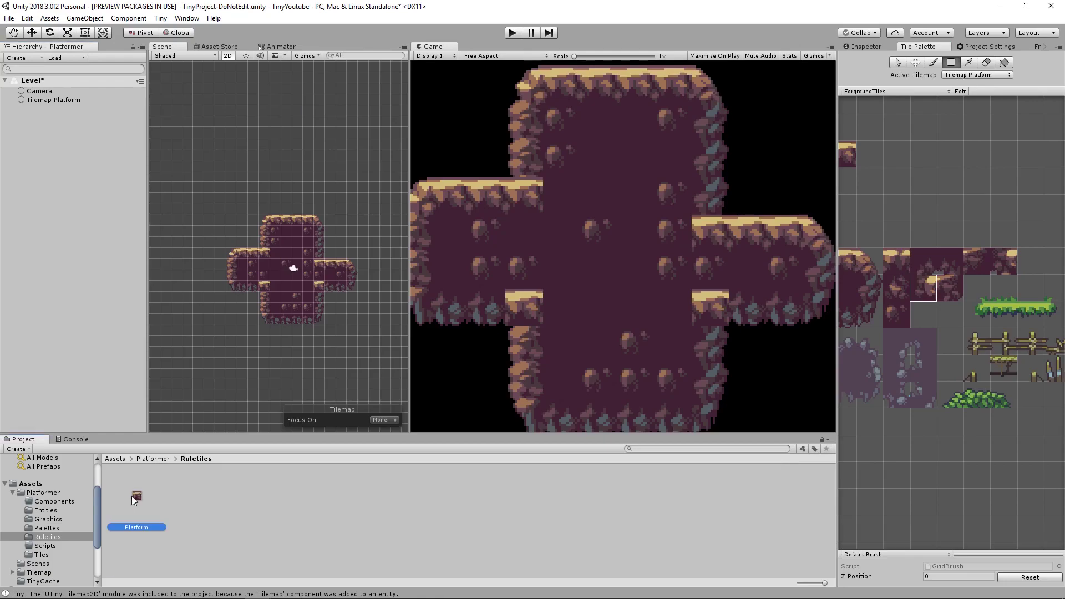
{"action": "left_click", "coordinate": [854, 49]}
{"action": "scroll", "coordinate": [1020, 315], "scroll_direction": "down", "scroll_amount": 1}
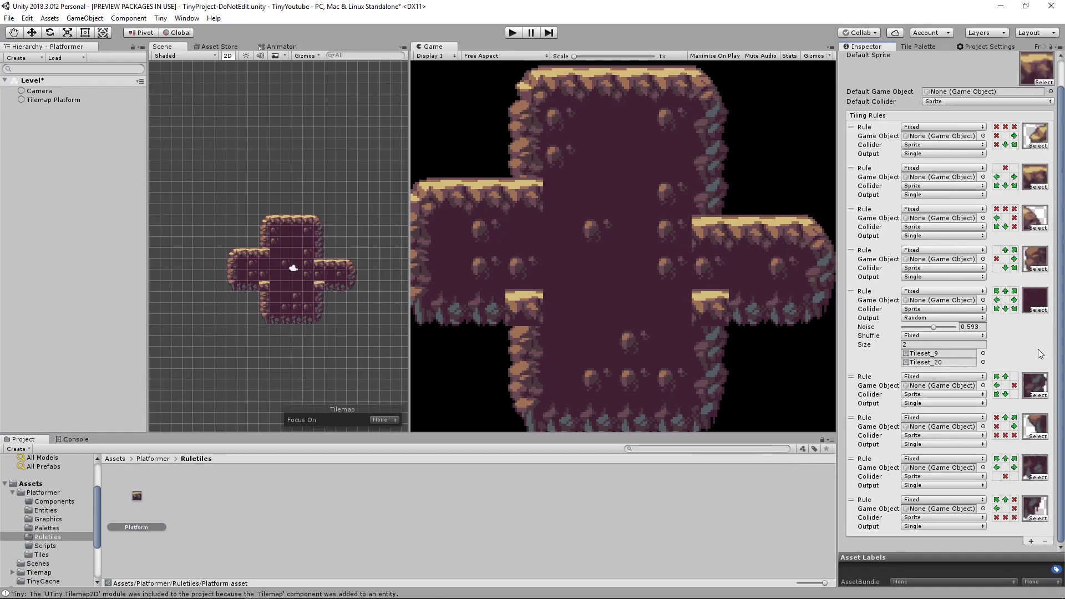
{"action": "left_click", "coordinate": [1031, 541]}
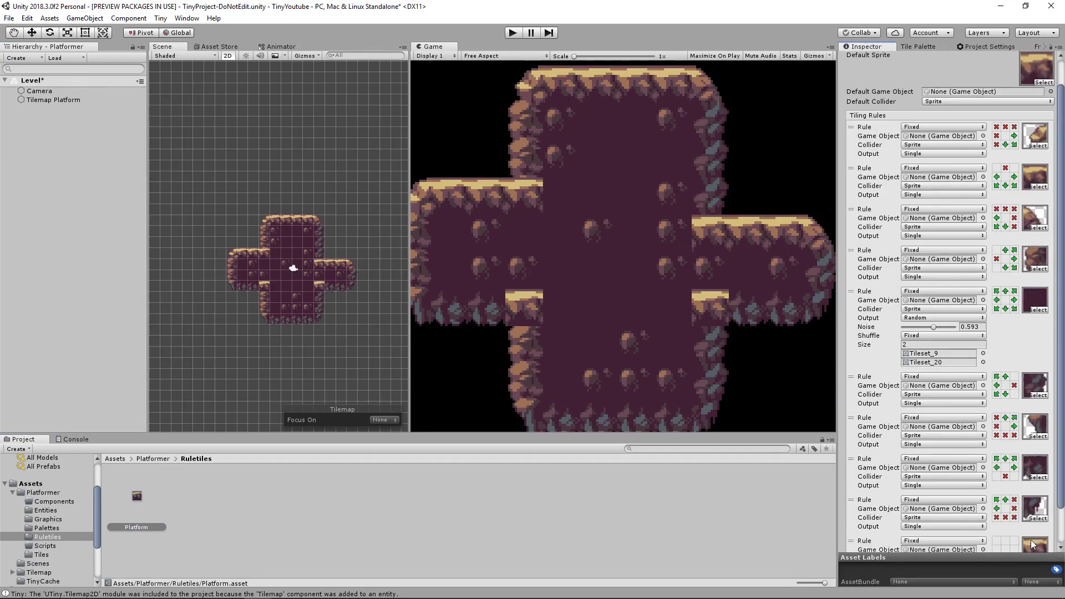
{"action": "left_click", "coordinate": [49, 520]}
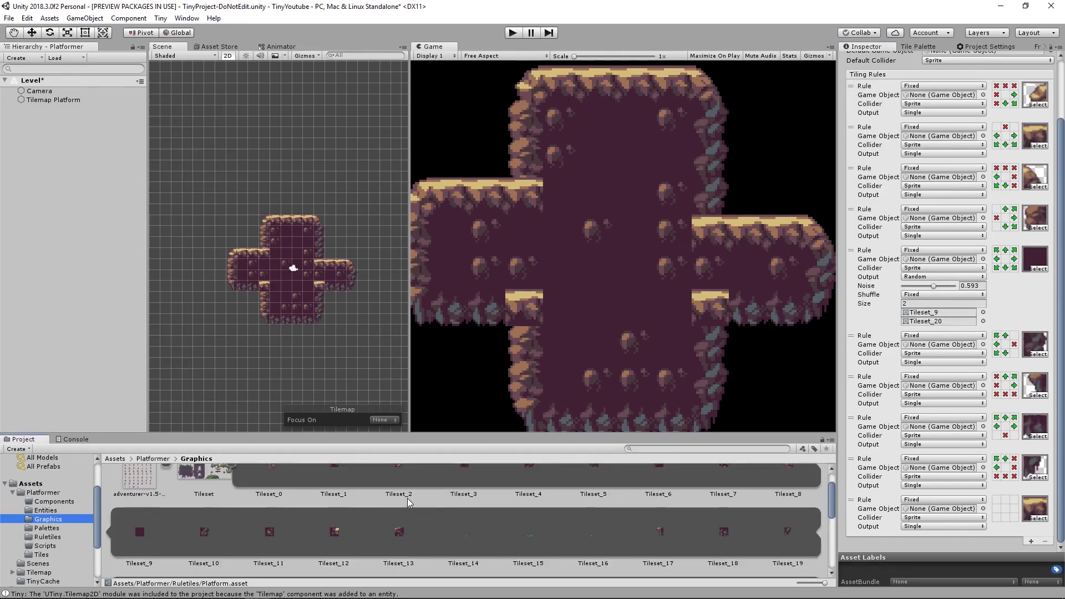
{"action": "scroll", "coordinate": [435, 502], "scroll_direction": "up", "scroll_amount": 2}
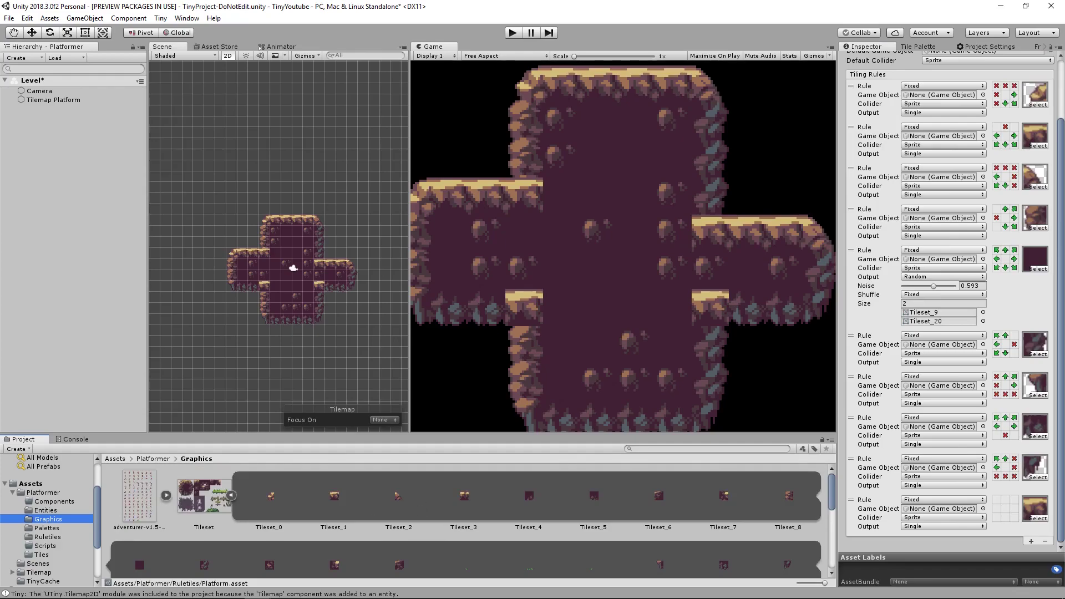
Switch to Photos and examine the corner tiles in the enlarged Tileset.png image
{"action": "left_click_drag", "start_coordinate": [725, 598], "coordinate": [716, 0]}
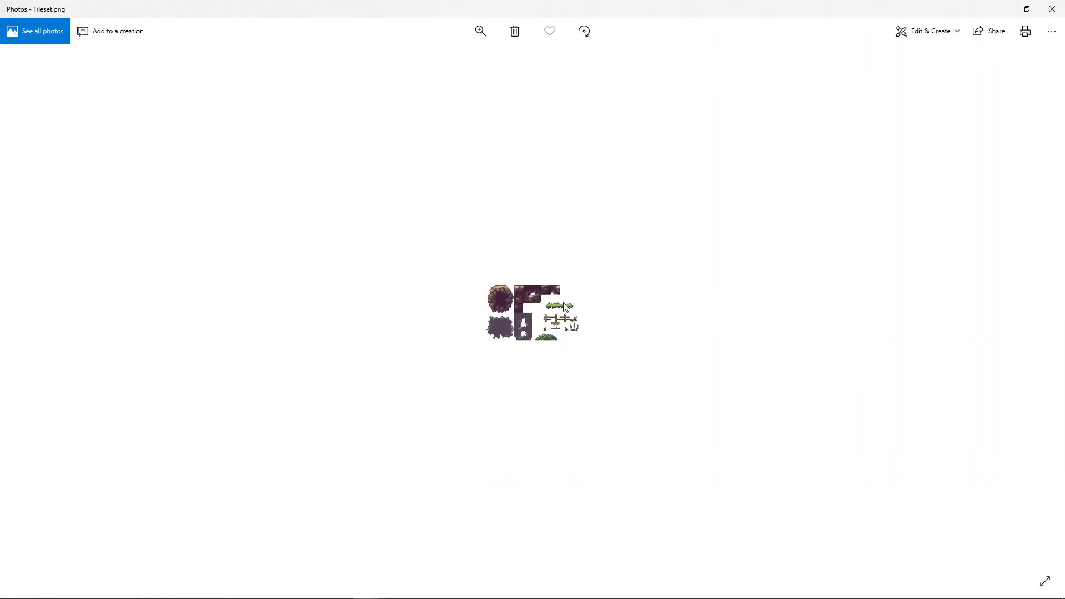
{"action": "scroll", "coordinate": [563, 303], "scroll_direction": "up", "scroll_amount": 4}
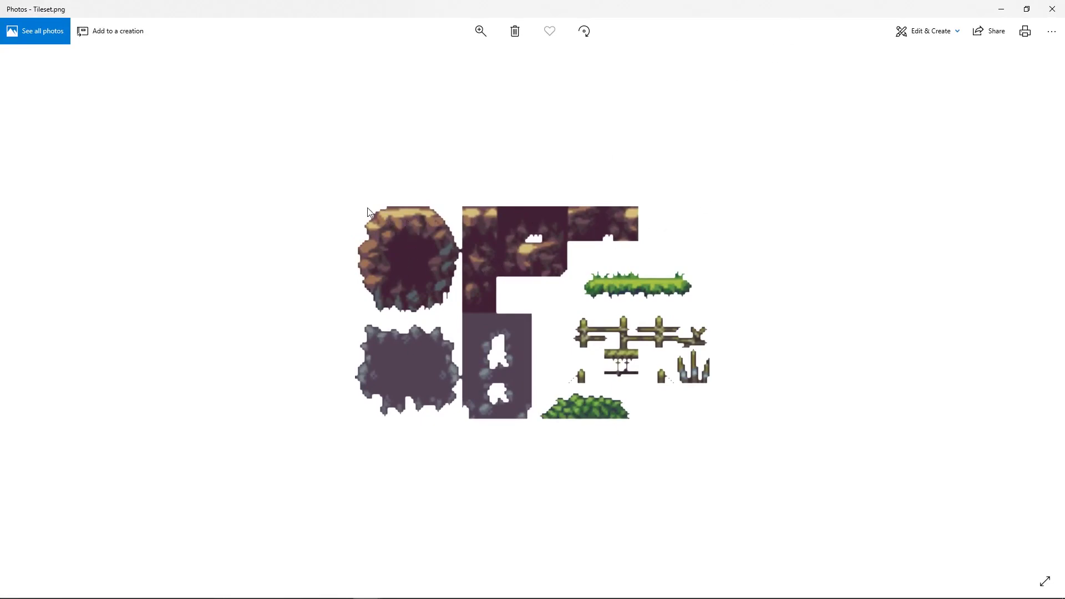
{"action": "left_click_drag", "start_coordinate": [629, 2], "coordinate": [623, 598]}
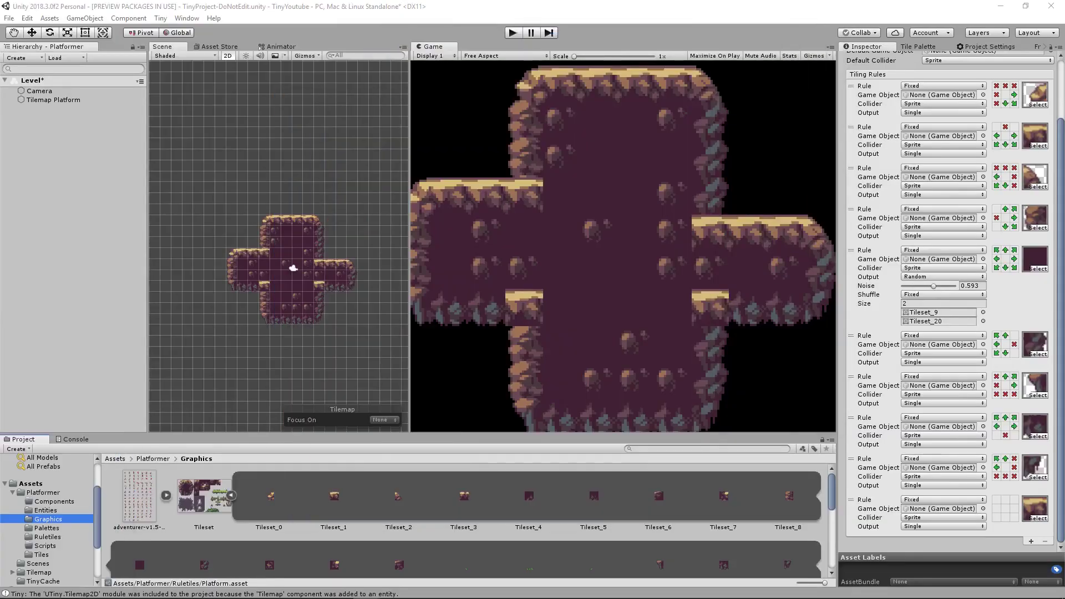
{"action": "scroll", "coordinate": [358, 485], "scroll_direction": "down", "scroll_amount": 1}
{"action": "scroll", "coordinate": [332, 491], "scroll_direction": "up", "scroll_amount": 1}
{"action": "double_click", "coordinate": [611, 491]}
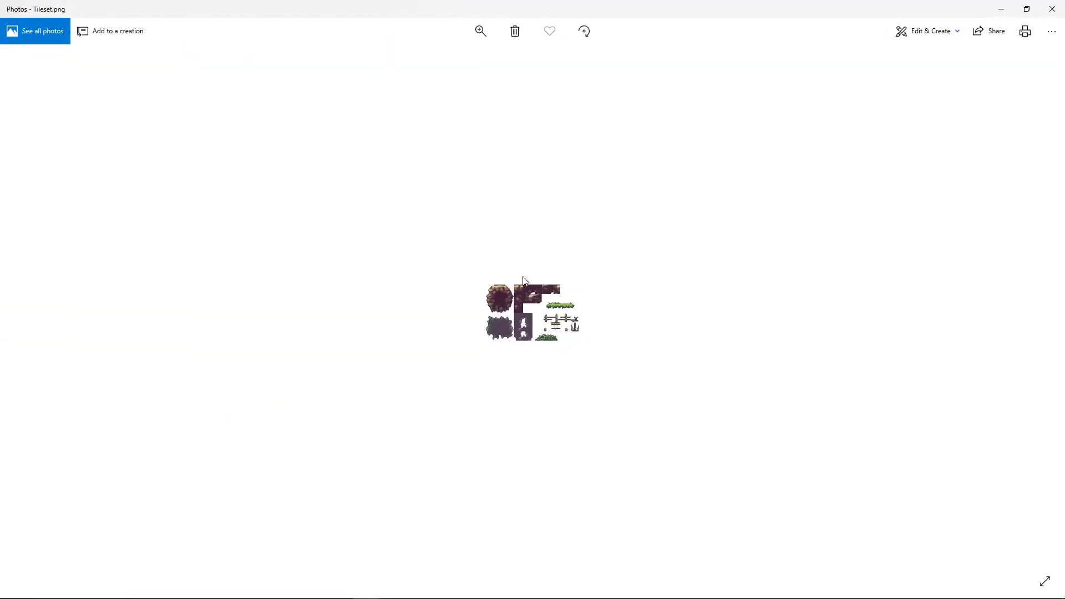
{"action": "scroll", "coordinate": [528, 265], "scroll_direction": "up", "scroll_amount": 4}
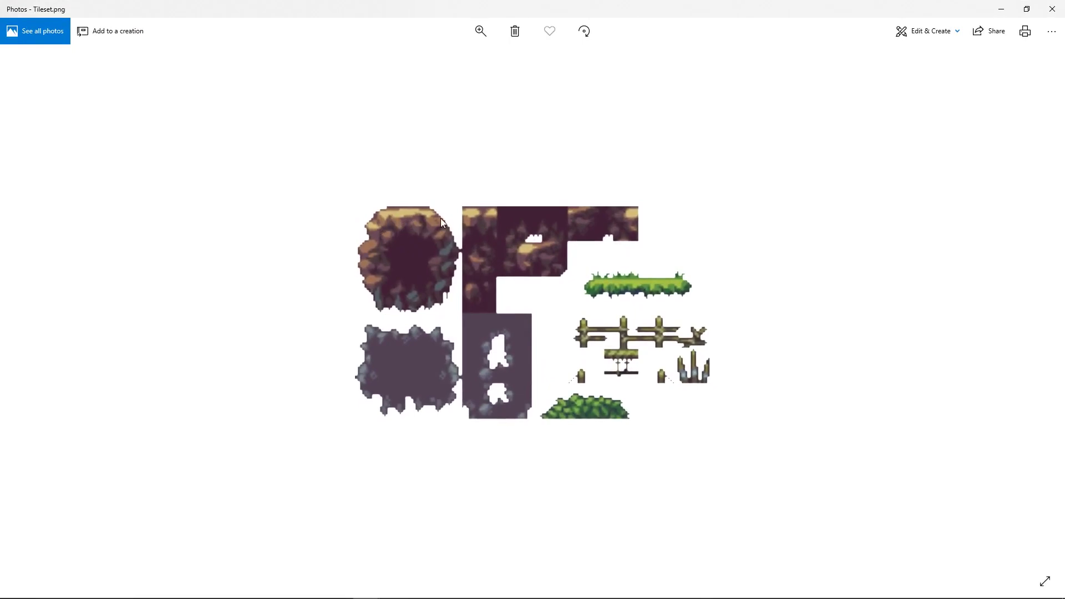
{"action": "left_click_drag", "start_coordinate": [759, 10], "coordinate": [0, 471]}
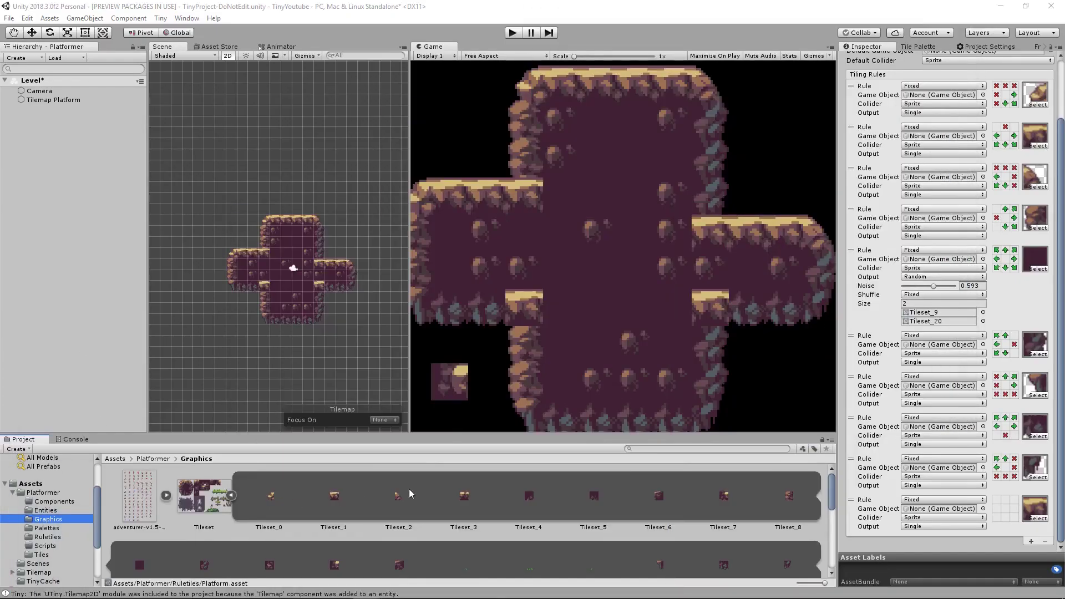
Assign the Tileset_4 sprite to the new rule and require neighbours all around, except none at the lower-right corner
{"action": "left_click_drag", "start_coordinate": [531, 498], "coordinate": [1035, 510]}
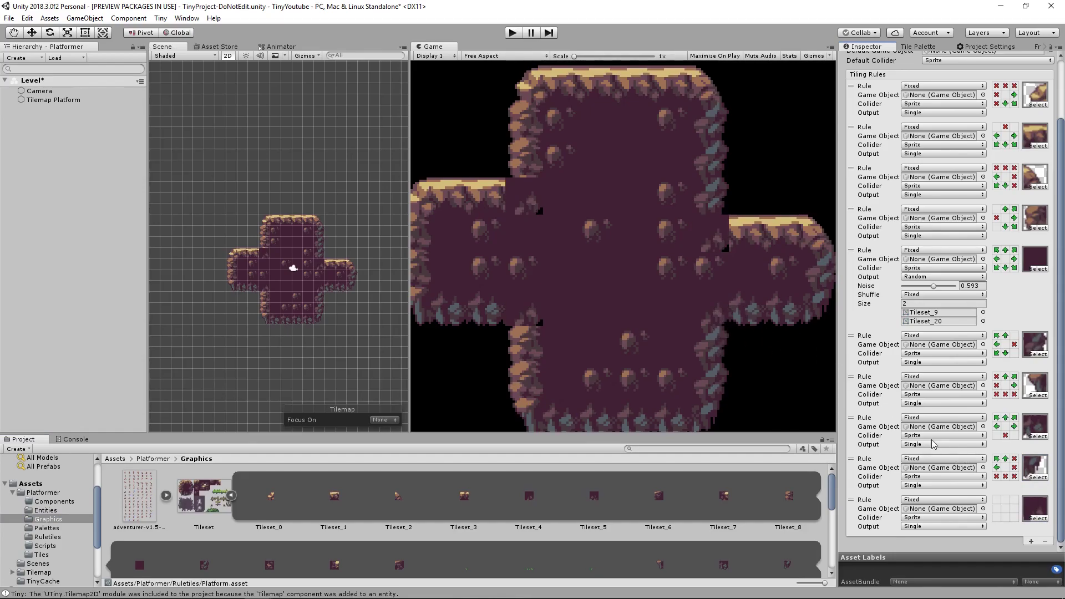
{"action": "left_click", "coordinate": [997, 517]}
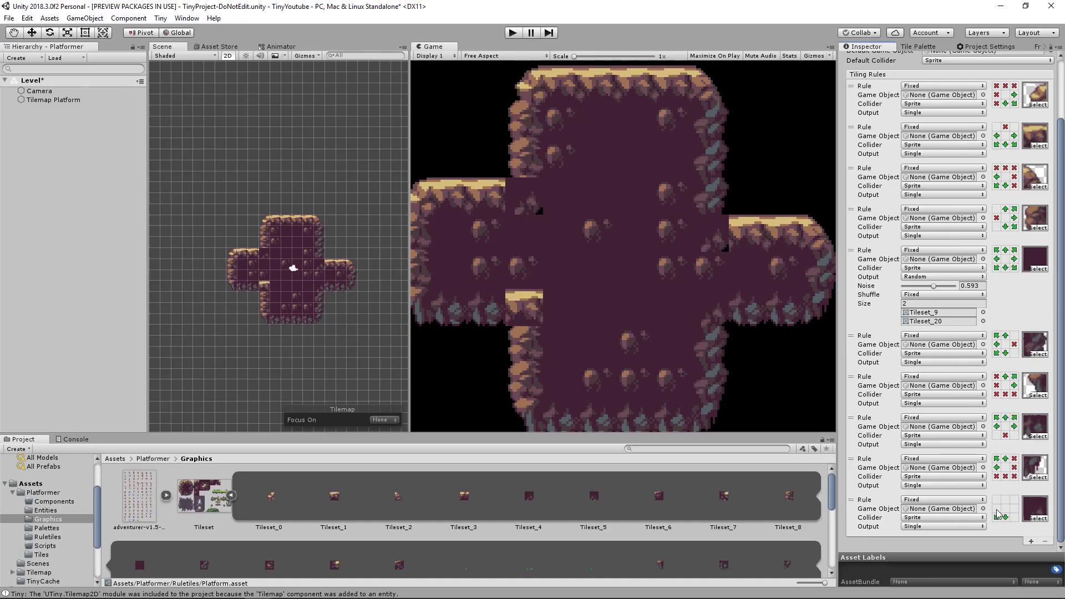
{"action": "left_click", "coordinate": [997, 500]}
{"action": "left_click", "coordinate": [1006, 499]}
{"action": "left_click", "coordinate": [1015, 499]}
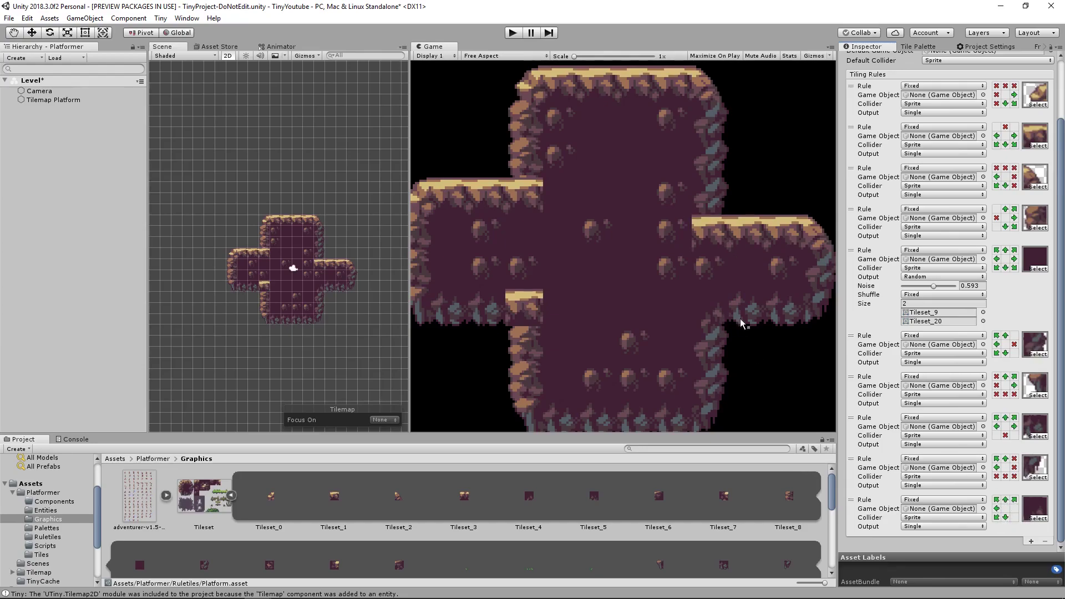
{"action": "left_click", "coordinate": [1014, 508]}
{"action": "left_click", "coordinate": [1014, 517]}
{"action": "left_click", "coordinate": [1014, 517]}
Add a rule with the Tileset_5 sprite that requires all neighbours except an empty lower-left corner
{"action": "left_click", "coordinate": [1031, 540]}
{"action": "scroll", "coordinate": [977, 508], "scroll_direction": "down", "scroll_amount": 1}
{"action": "left_click_drag", "start_coordinate": [594, 495], "coordinate": [1035, 508]}
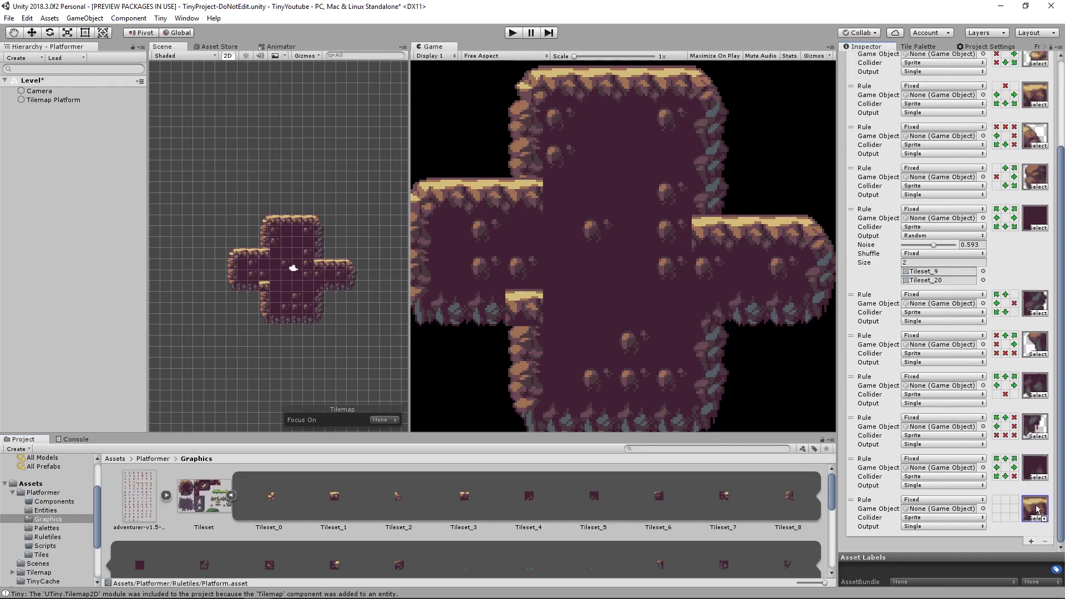
{"action": "left_click", "coordinate": [996, 517]}
{"action": "left_click", "coordinate": [1014, 517]}
{"action": "left_click", "coordinate": [1014, 509]}
{"action": "left_click", "coordinate": [1014, 499]}
{"action": "left_click", "coordinate": [1005, 500]}
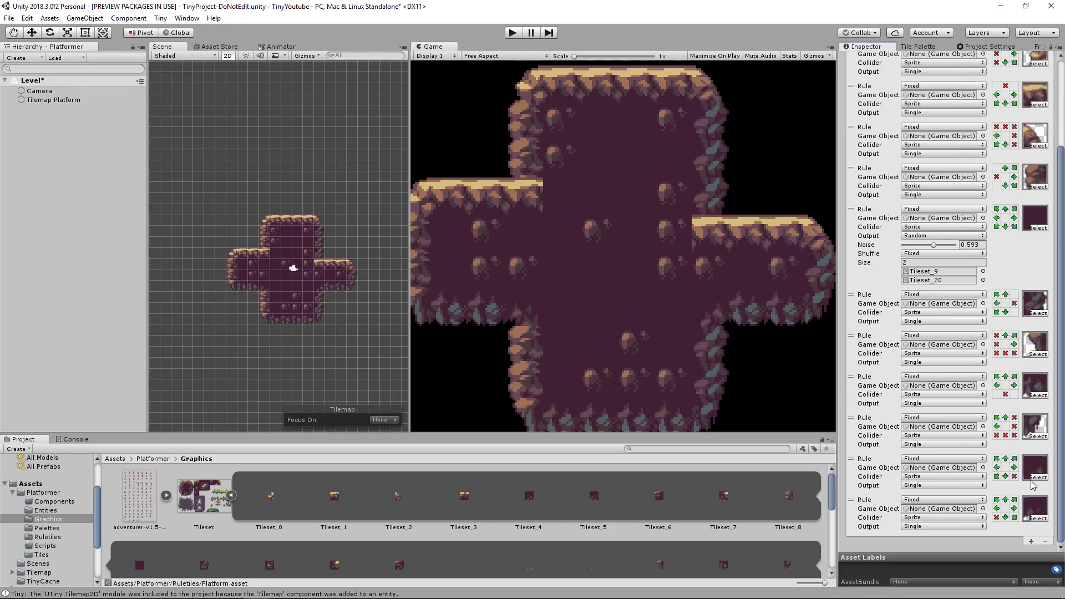
Add a rule with the Tileset_12 sprite that requires all neighbours except an empty upper-right corner
{"action": "left_click", "coordinate": [1030, 541]}
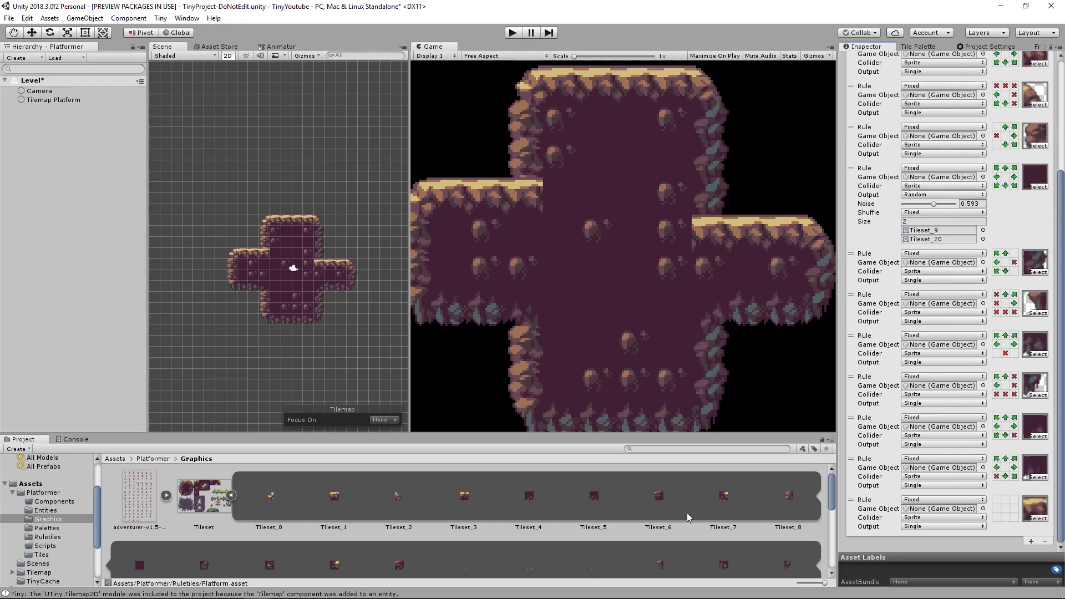
{"action": "scroll", "coordinate": [698, 511], "scroll_direction": "down", "scroll_amount": 2}
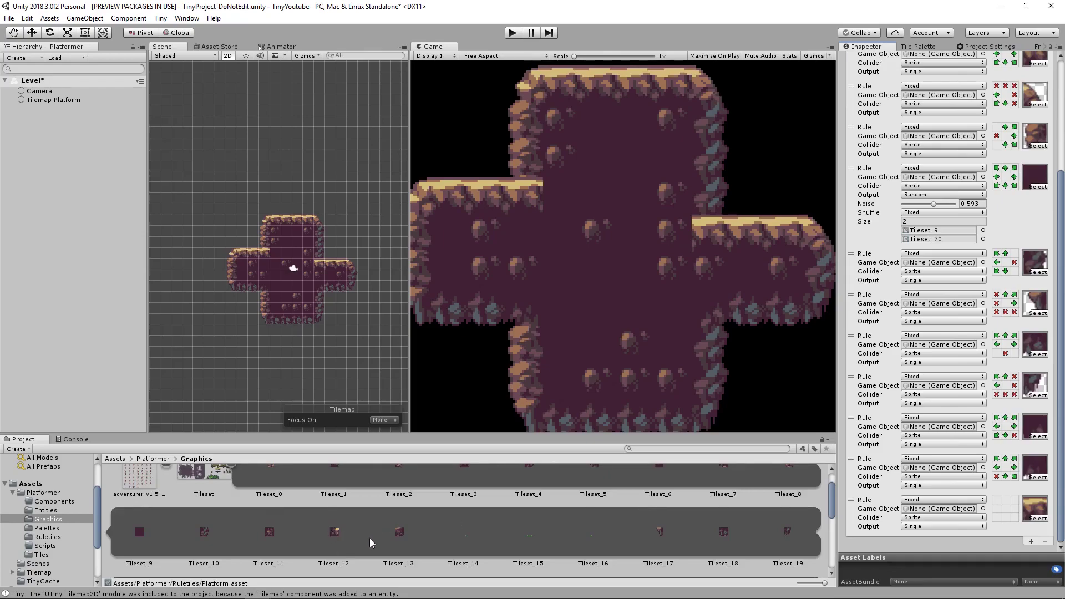
{"action": "left_click_drag", "start_coordinate": [340, 540], "coordinate": [1034, 509]}
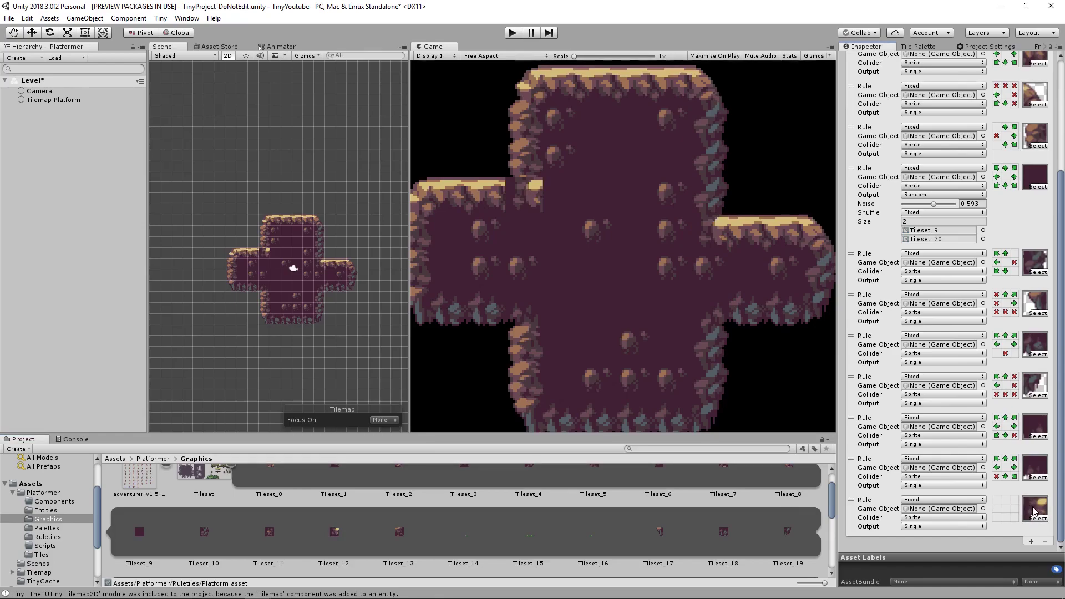
{"action": "left_click", "coordinate": [1014, 501]}
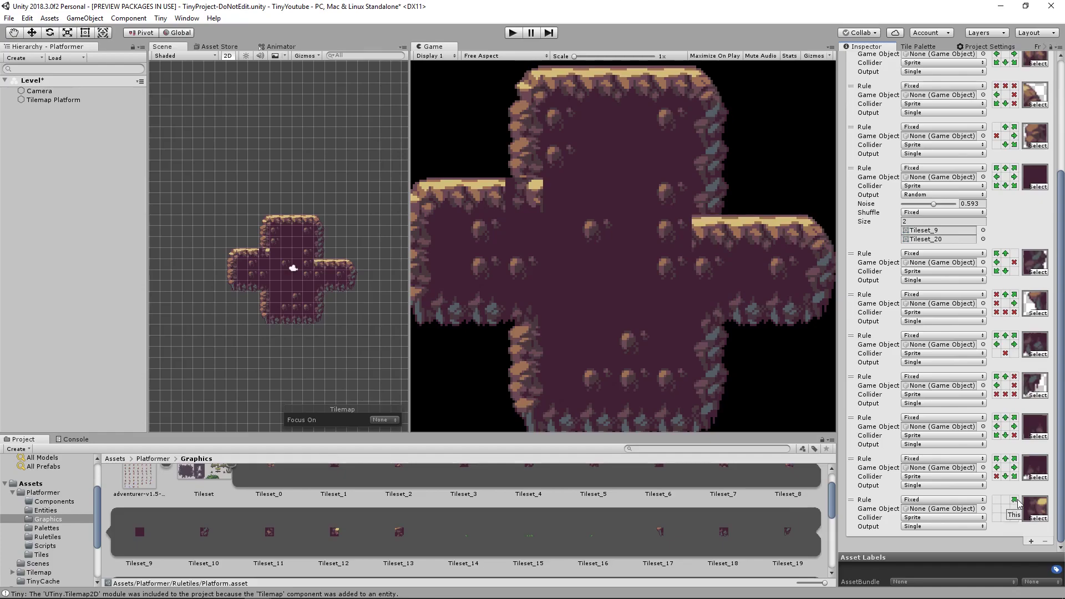
{"action": "left_click", "coordinate": [1014, 501]}
{"action": "left_click", "coordinate": [1005, 500]}
{"action": "left_click", "coordinate": [997, 501]}
{"action": "left_click", "coordinate": [997, 508]}
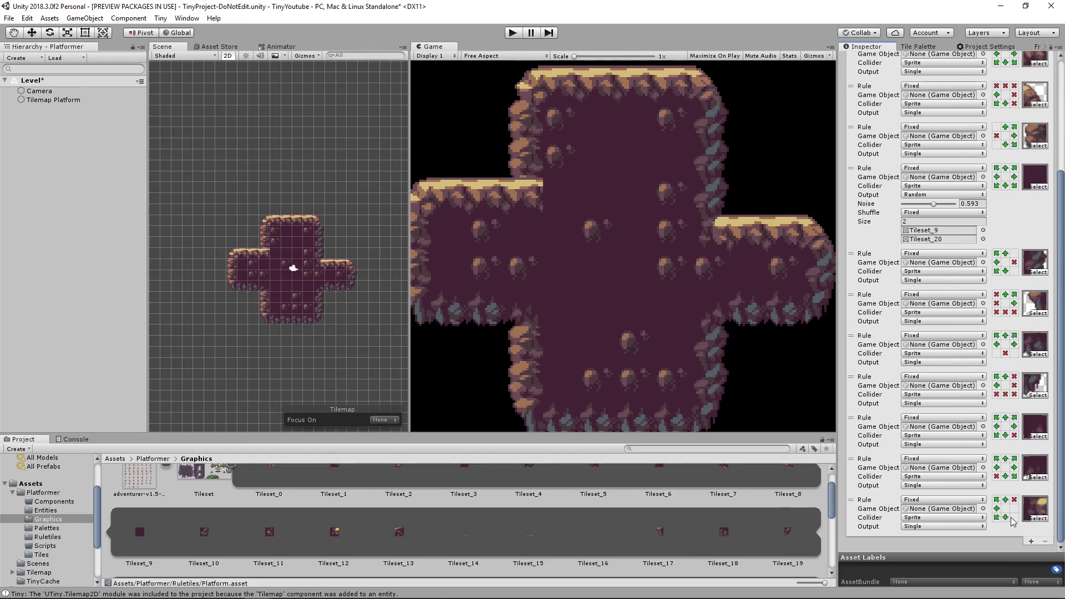
Add a rule with the Tileset_13 sprite that requires all neighbours except an empty upper-left corner
{"action": "left_click", "coordinate": [1031, 541]}
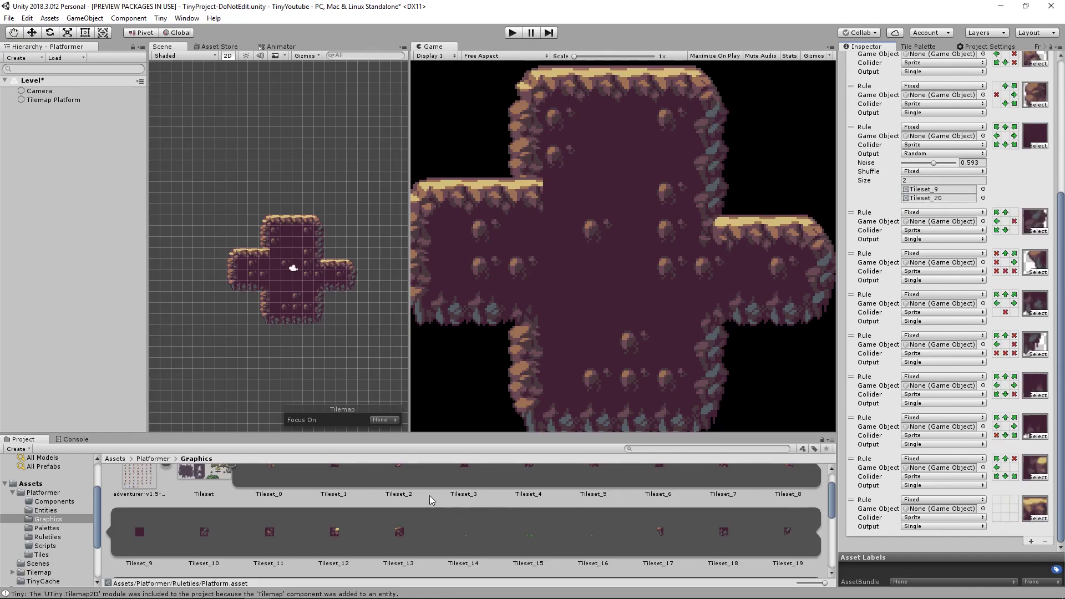
{"action": "left_click_drag", "start_coordinate": [399, 533], "coordinate": [1047, 525]}
{"action": "left_click", "coordinate": [1006, 500]}
{"action": "left_click", "coordinate": [1005, 500]}
{"action": "left_click", "coordinate": [1005, 500]}
{"action": "left_click", "coordinate": [1014, 500]}
{"action": "left_click", "coordinate": [1014, 509]}
{"action": "left_click", "coordinate": [1015, 518]}
{"action": "left_click", "coordinate": [1005, 517]}
{"action": "left_click", "coordinate": [996, 518]}
{"action": "left_click", "coordinate": [996, 508]}
{"action": "left_click", "coordinate": [1006, 500]}
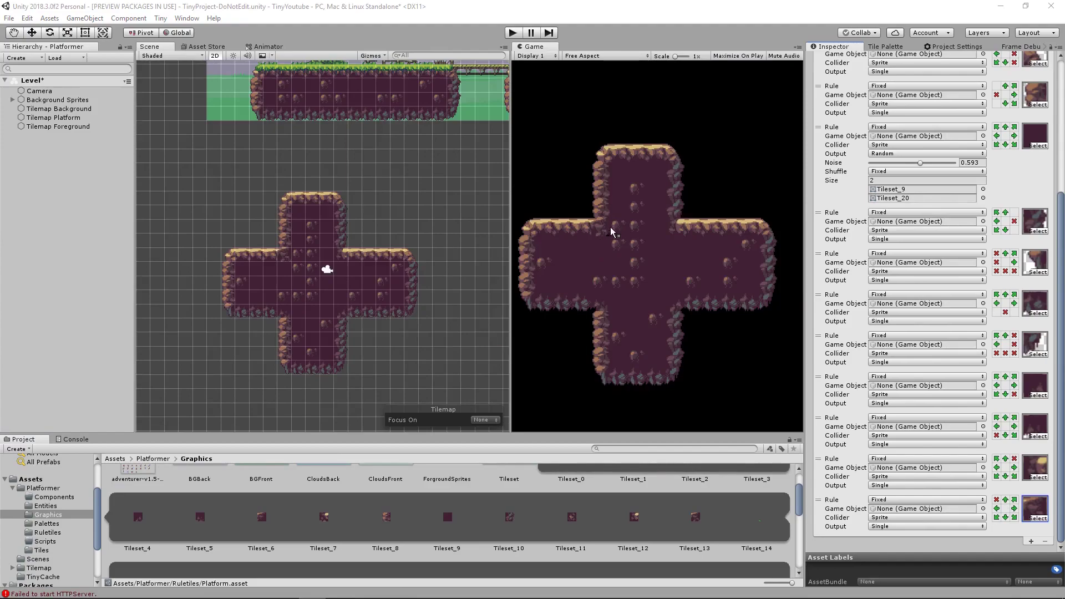
Collapse the Tileset image's sprites and the Platformer folder in the project assets
{"action": "left_click", "coordinate": [1032, 509]}
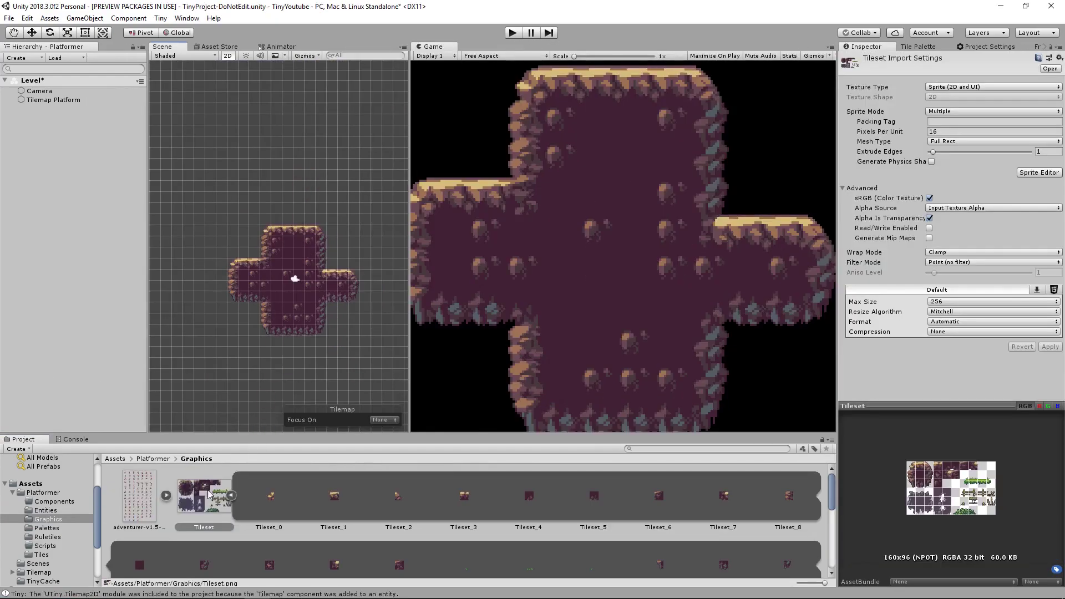
{"action": "left_click", "coordinate": [223, 496]}
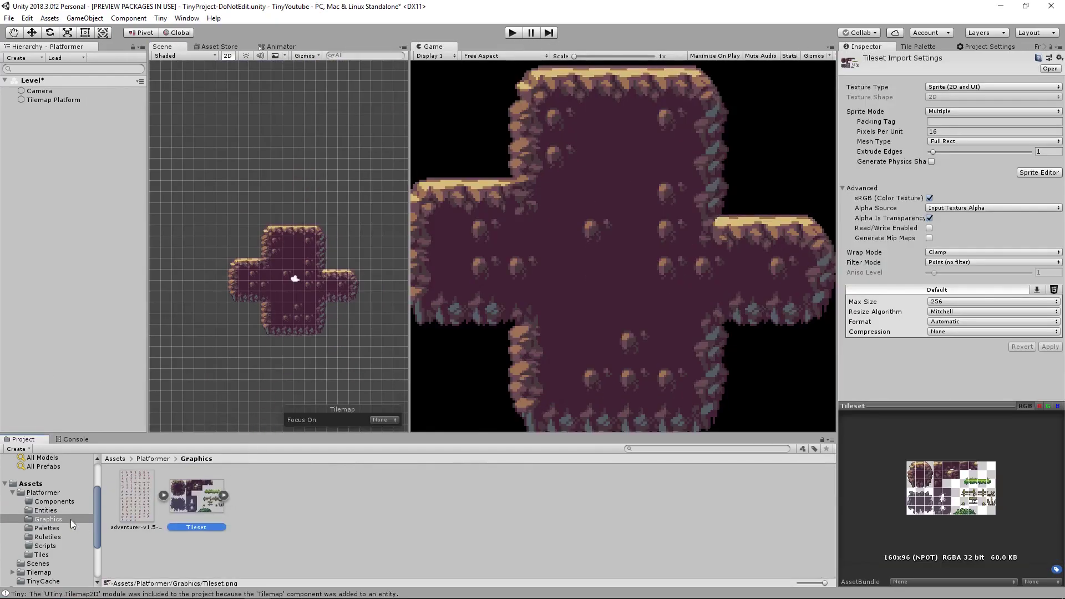
{"action": "left_click", "coordinate": [12, 492]}
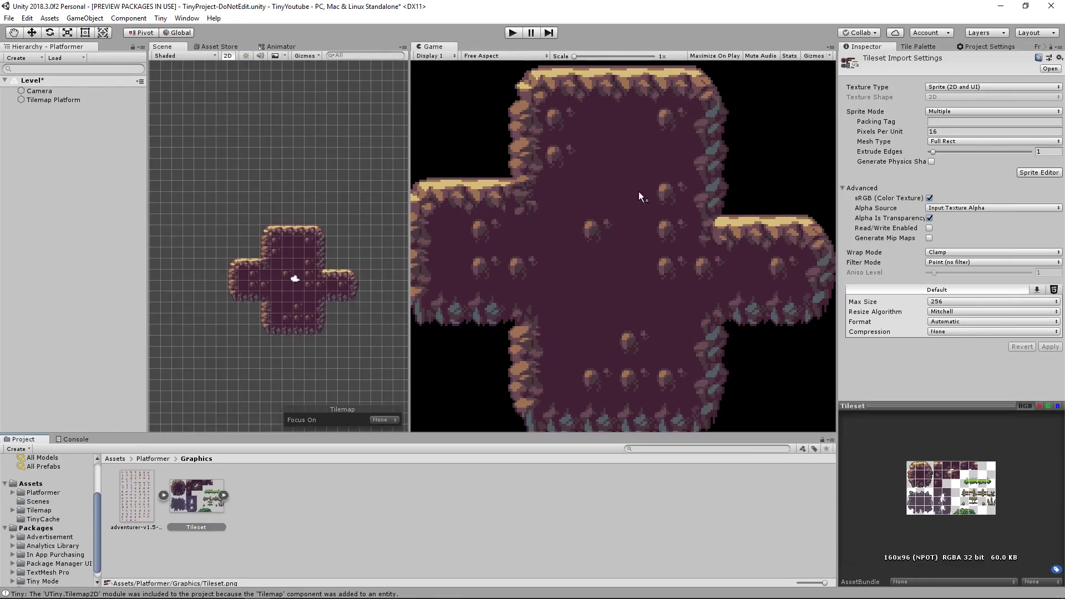
Erase the cross-shaped platform from the tilemap and pick the platform rule tile from the ForgroundTiles palette
{"action": "left_click_drag", "start_coordinate": [199, 352], "coordinate": [393, 182], "text": "shift"}
{"action": "middle_click_drag", "start_coordinate": [219, 277], "coordinate": [242, 274]}
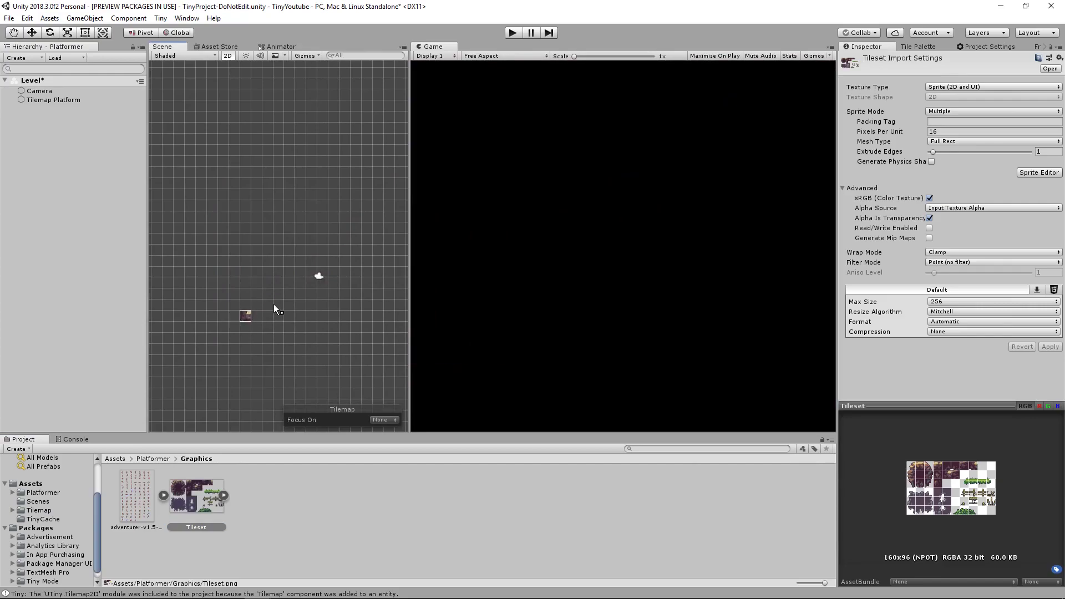
{"action": "left_click", "coordinate": [914, 49]}
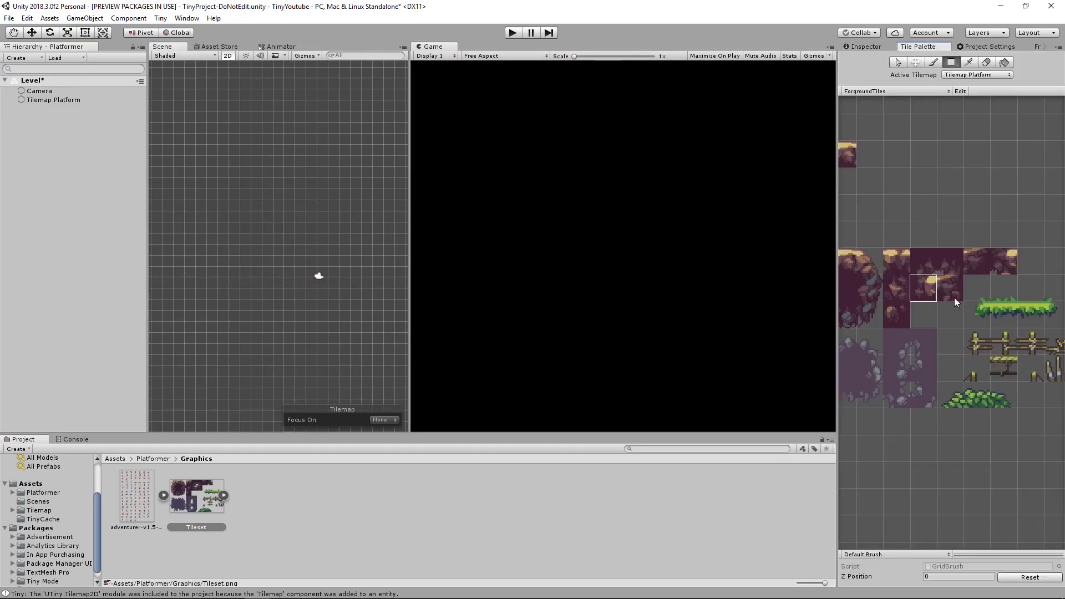
{"action": "middle_click_drag", "start_coordinate": [889, 197], "coordinate": [944, 223]}
{"action": "left_click", "coordinate": [910, 188]}
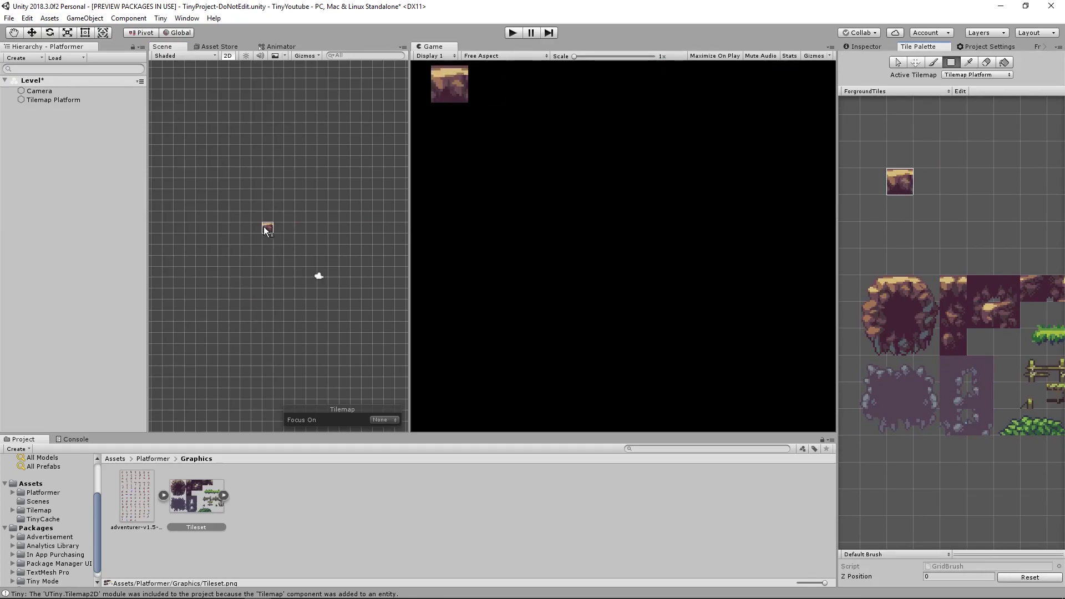
Set the Camera's halfVerticalSize to 10
{"action": "middle_click_drag", "start_coordinate": [257, 278], "coordinate": [270, 275]}
{"action": "left_click", "coordinate": [48, 92]}
{"action": "left_click", "coordinate": [881, 50]}
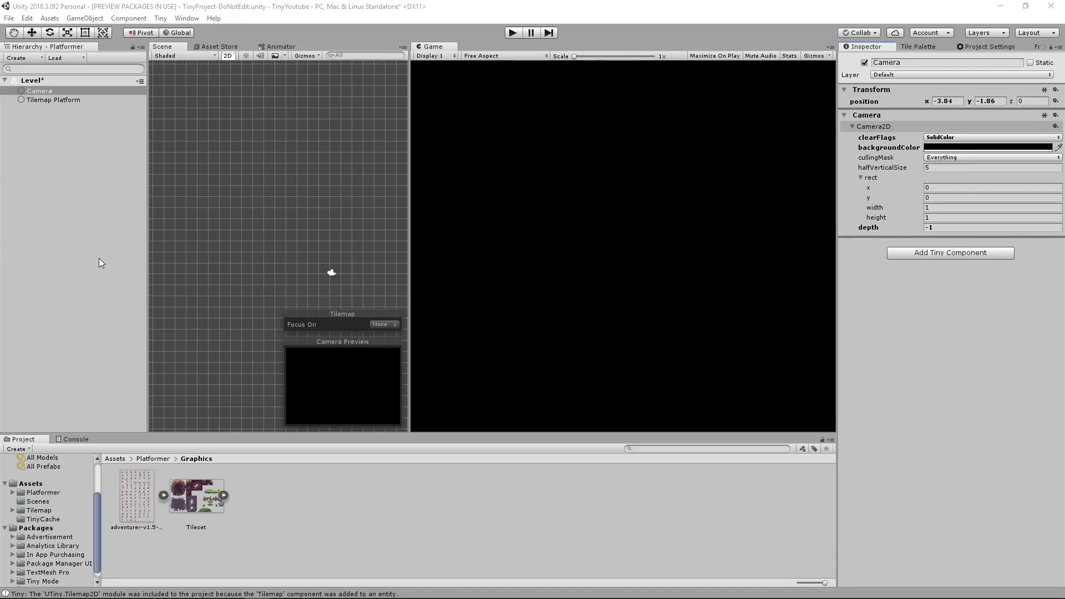
{"action": "left_click", "coordinate": [935, 167]}
{"action": "type", "text": "10"}
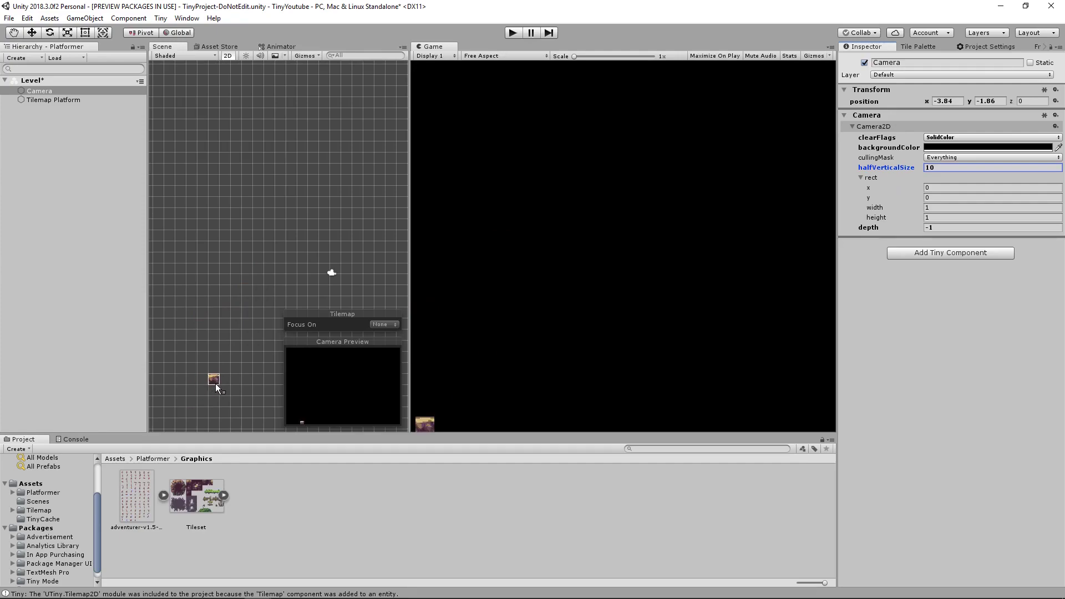
Paint two separate rectangular platforms about 5 tiles high with the rule tile, about 11 and 7 tiles wide, below the camera
{"action": "left_click_drag", "start_coordinate": [222, 384], "coordinate": [341, 331]}
{"action": "middle_click_drag", "start_coordinate": [326, 236], "coordinate": [191, 174]}
{"action": "scroll", "coordinate": [220, 252], "scroll_direction": "up", "scroll_amount": 7}
{"action": "mouse_move", "coordinate": [220, 280]}
{"action": "middle_mouse_down"}
{"action": "mouse_move", "coordinate": [219, 252]}
{"action": "mouse_move", "coordinate": [261, 244]}
{"action": "middle_mouse_up"}
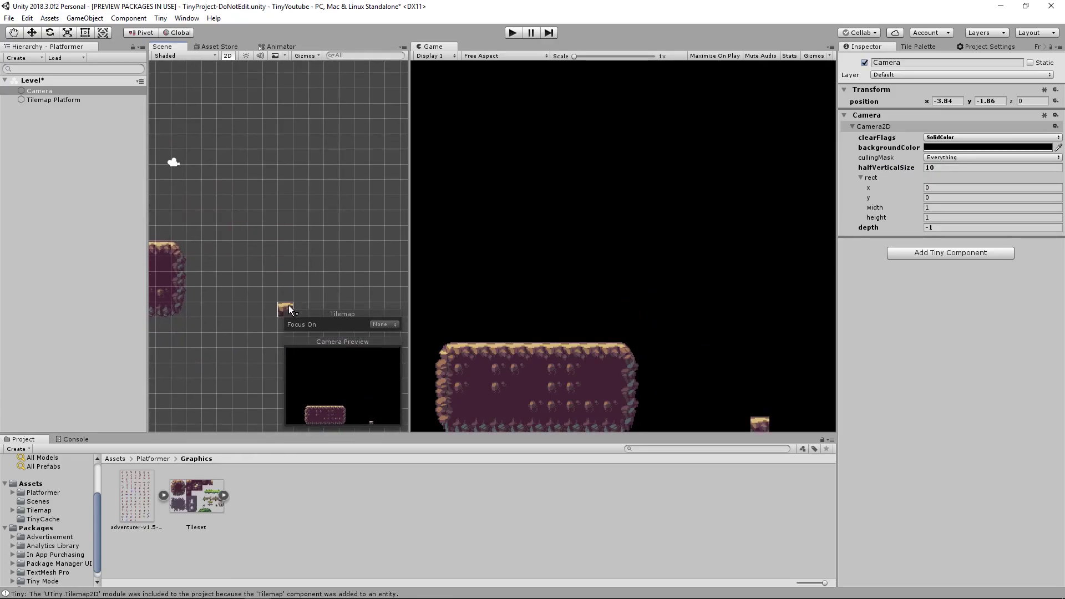
{"action": "left_click_drag", "start_coordinate": [289, 307], "coordinate": [376, 244]}
{"action": "scroll", "coordinate": [191, 226], "scroll_direction": "down", "scroll_amount": 5}
{"action": "middle_click_drag", "start_coordinate": [197, 224], "coordinate": [262, 233]}
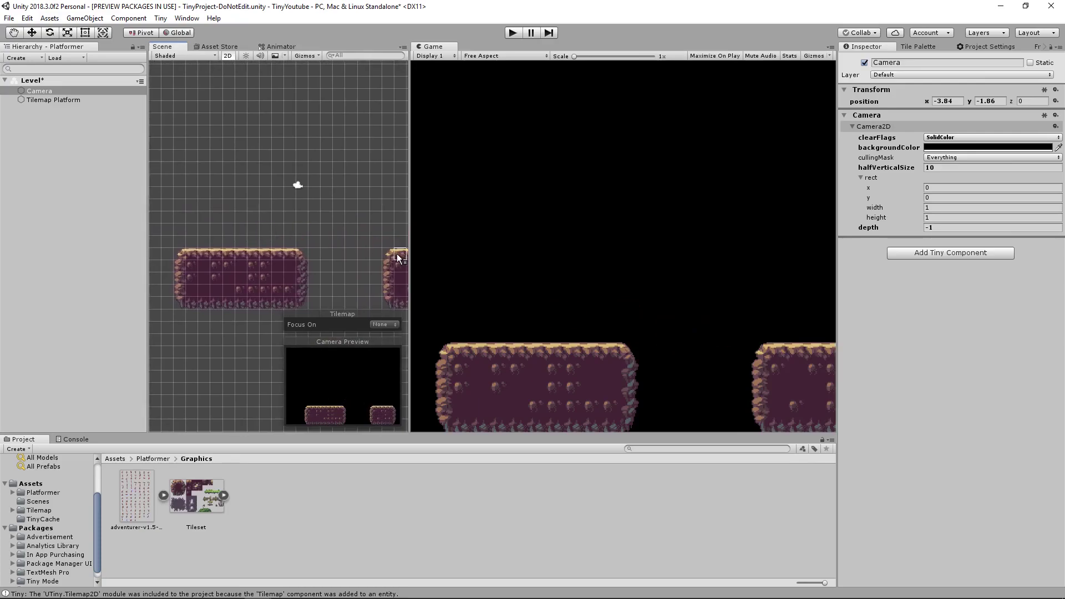
Widen the Scene view against the Game view and select the Tilemap Platform entity
{"action": "left_click_drag", "start_coordinate": [410, 256], "coordinate": [458, 238]}
{"action": "middle_click_drag", "start_coordinate": [351, 226], "coordinate": [278, 227]}
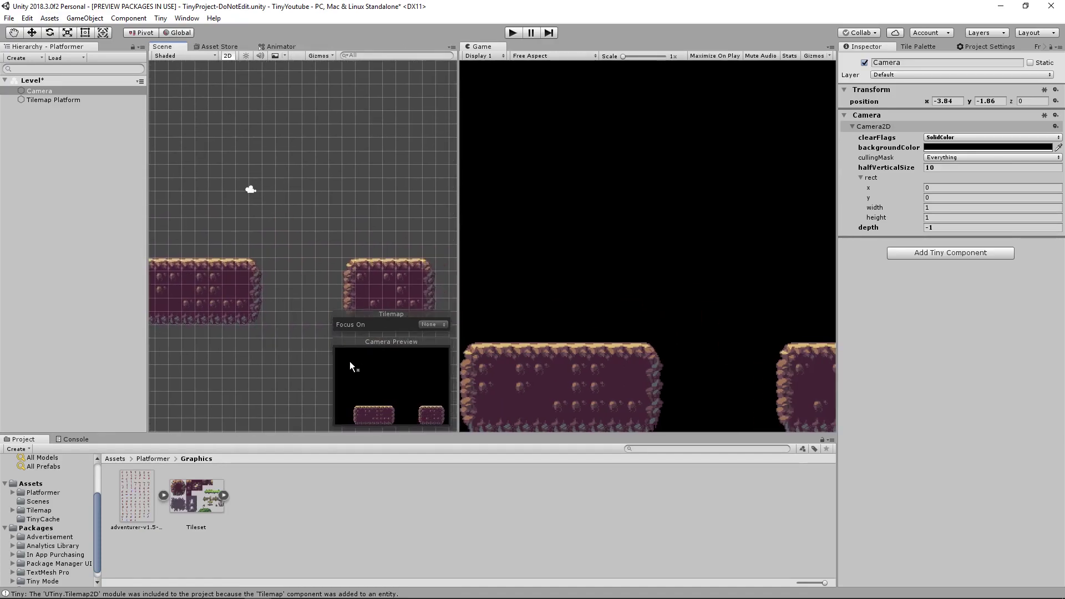
{"action": "left_click", "coordinate": [76, 100]}
{"action": "middle_click_drag", "start_coordinate": [231, 177], "coordinate": [254, 163]}
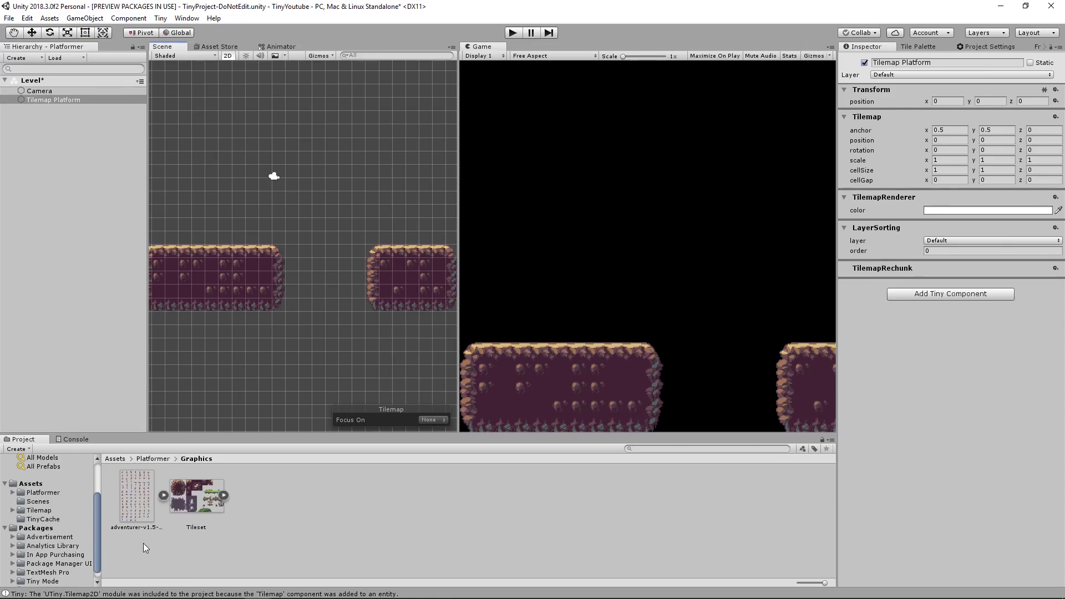
Switch to File Explorer, open the Background folder of FreePlatformerNA and look through its background images
{"action": "mouse_move", "coordinate": [195, 593]}
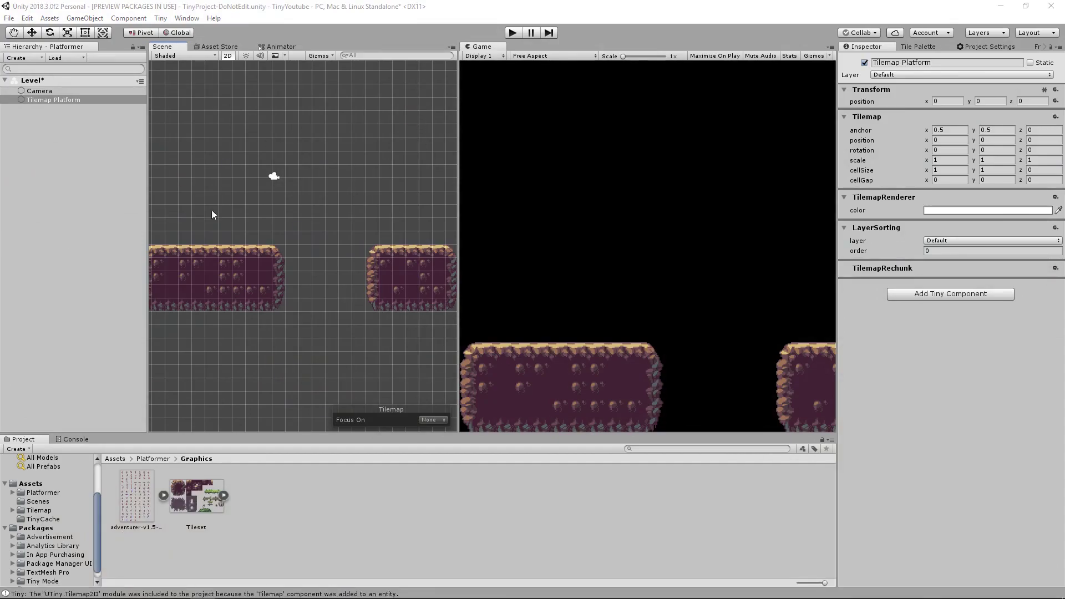
{"action": "left_click_drag", "start_coordinate": [0, 222], "coordinate": [607, 82]}
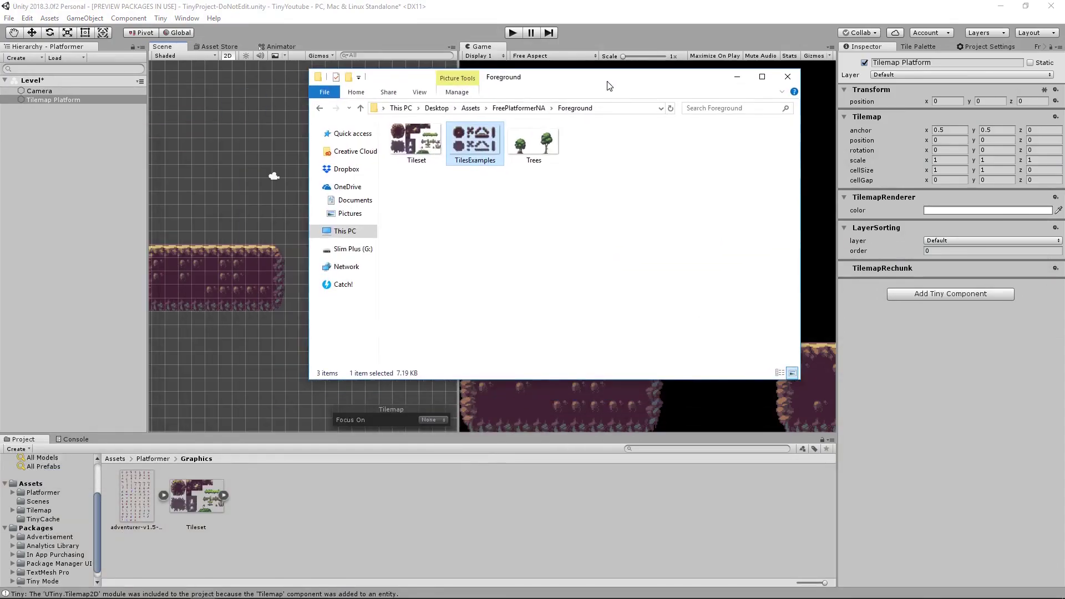
{"action": "left_click", "coordinate": [515, 109]}
{"action": "left_click", "coordinate": [416, 143]}
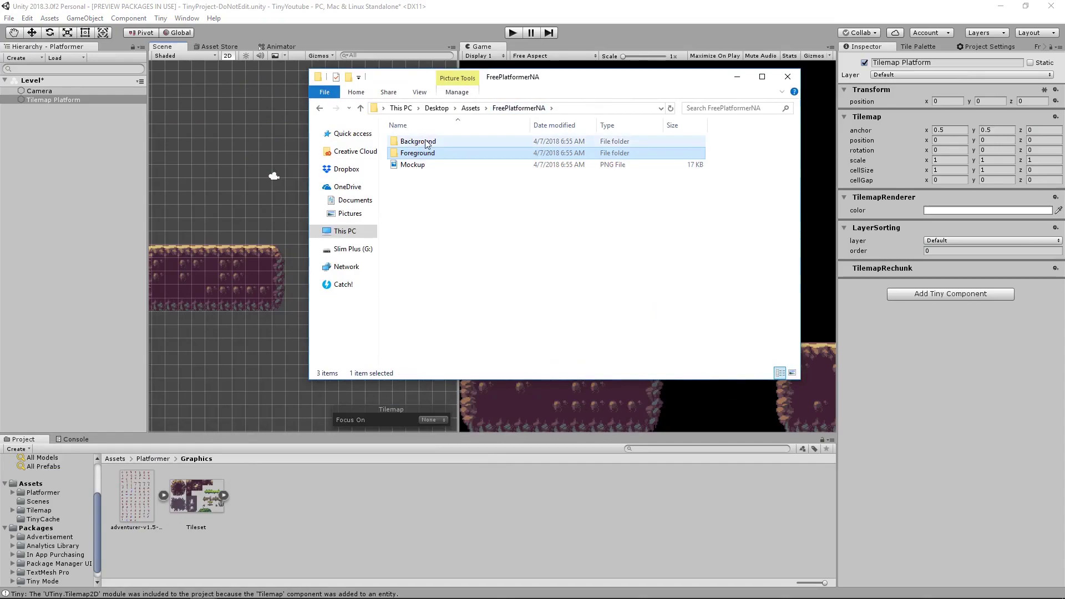
{"action": "double_click", "coordinate": [415, 144]}
{"action": "left_click", "coordinate": [424, 144]}
{"action": "left_click", "coordinate": [480, 144]}
{"action": "left_click", "coordinate": [545, 143]}
{"action": "left_click", "coordinate": [591, 144]}
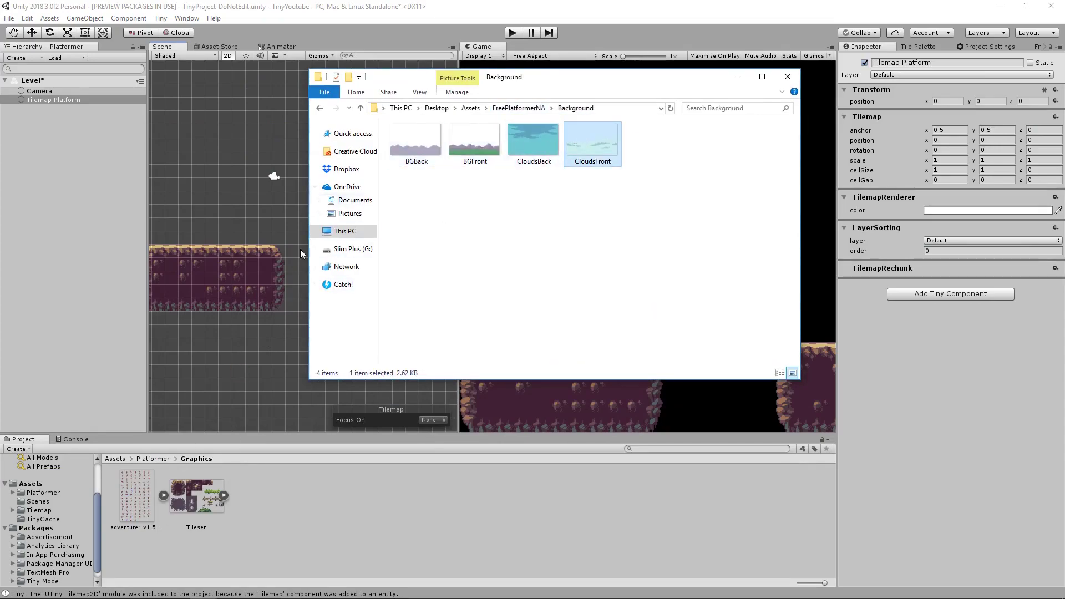
Import BGBack, BGFront, CloudsBack and CloudsFront into the project's Platformer/Graphics folder
{"action": "left_click", "coordinate": [423, 152]}
{"action": "left_click", "coordinate": [609, 146], "text": "shift"}
{"action": "left_click_drag", "start_coordinate": [608, 145], "coordinate": [358, 517]}
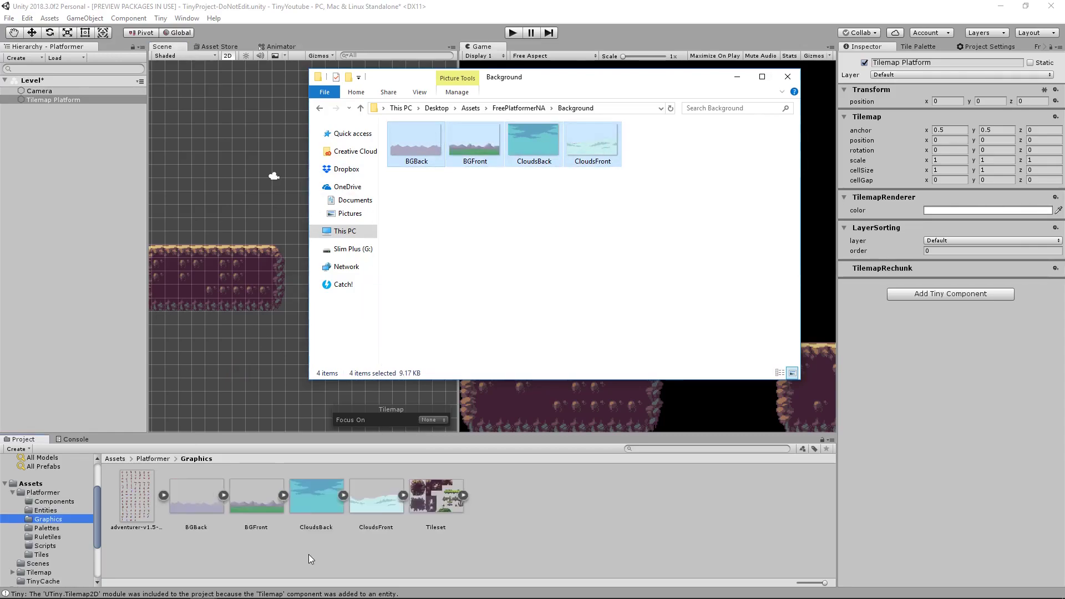
{"action": "left_click", "coordinate": [308, 554]}
Set the four background textures to 16 Pixels Per Unit and Full Rect mesh, disable Generate Physics Shape, and apply
{"action": "left_click", "coordinate": [214, 503]}
{"action": "left_click", "coordinate": [450, 502], "text": "shift"}
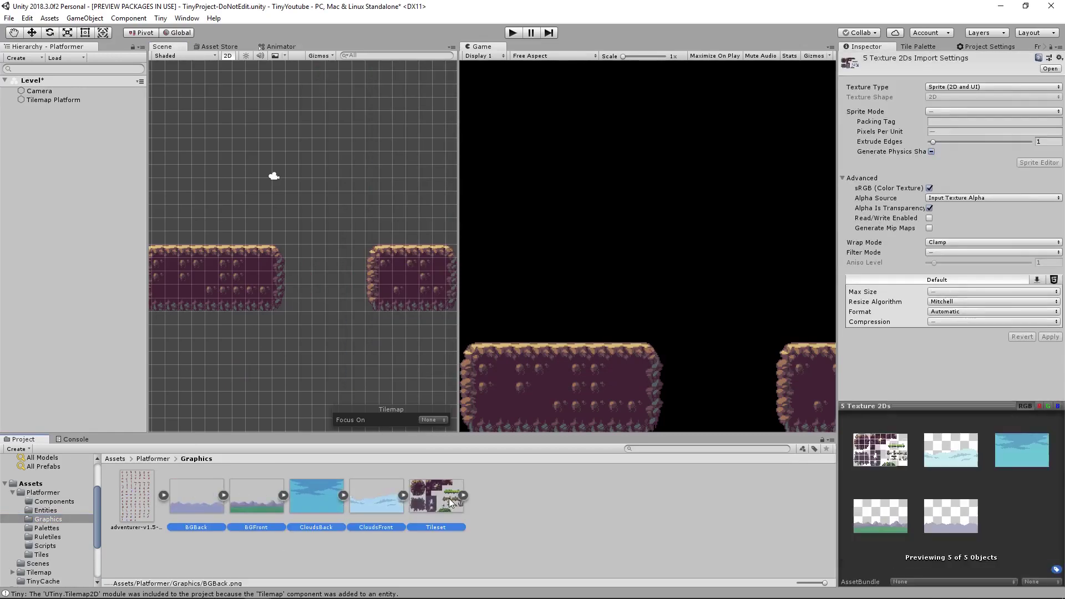
{"action": "left_click", "coordinate": [381, 500]}
{"action": "left_click", "coordinate": [188, 505], "text": "shift"}
{"action": "left_click", "coordinate": [959, 133]}
{"action": "type", "text": "16"}
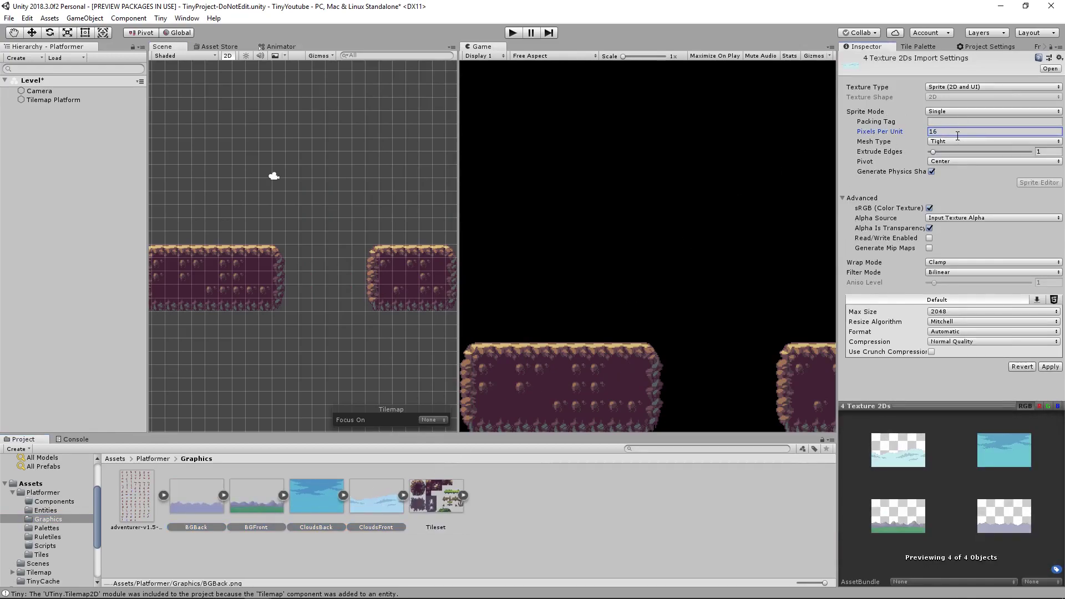
{"action": "left_click", "coordinate": [945, 142]}
{"action": "left_click", "coordinate": [945, 150]}
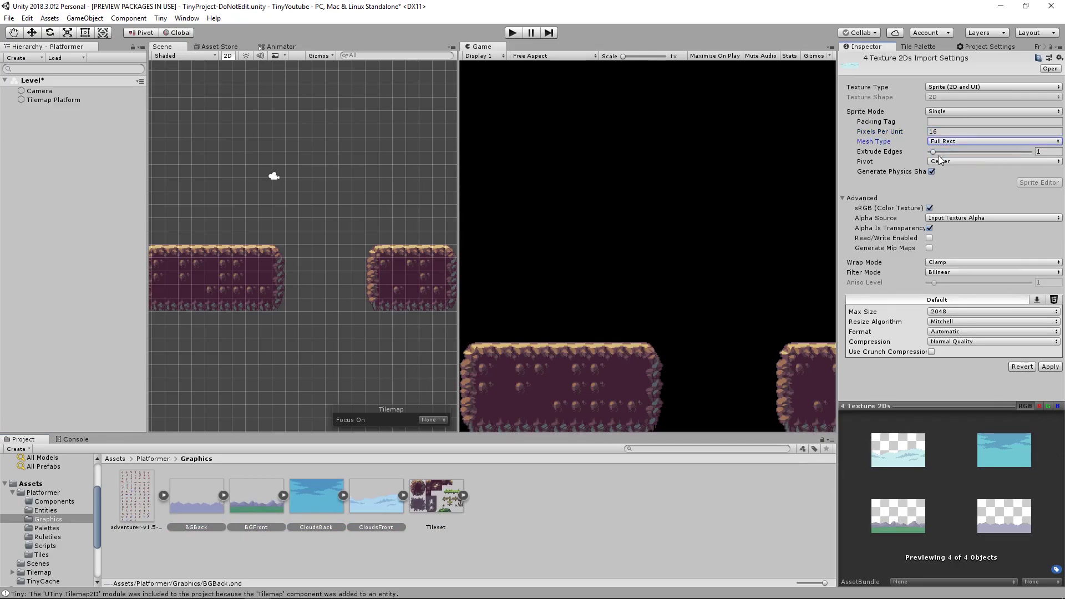
{"action": "left_click", "coordinate": [932, 172]}
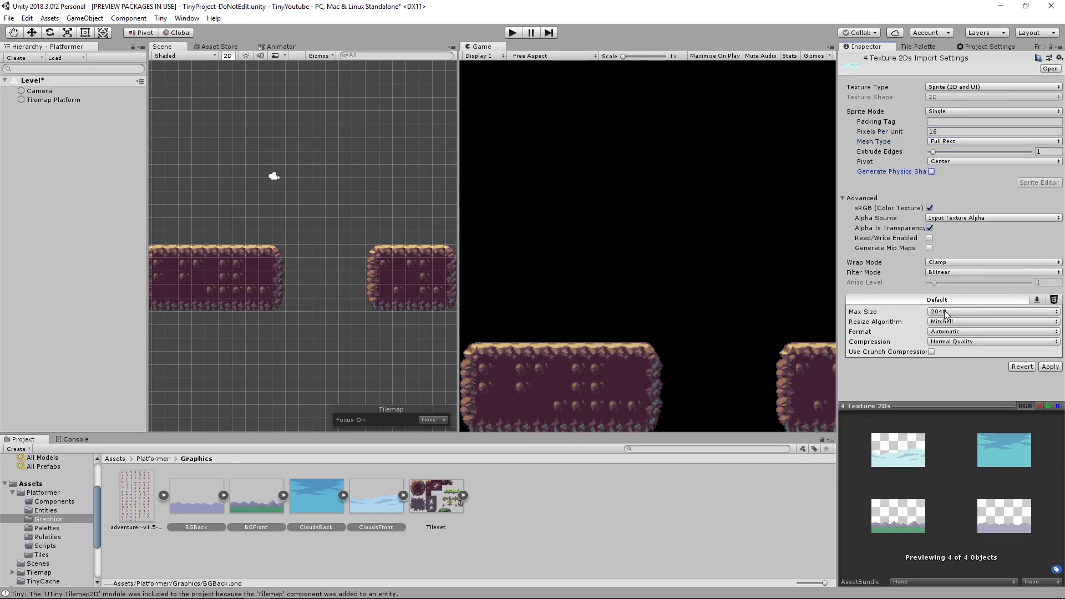
{"action": "left_click", "coordinate": [354, 498]}
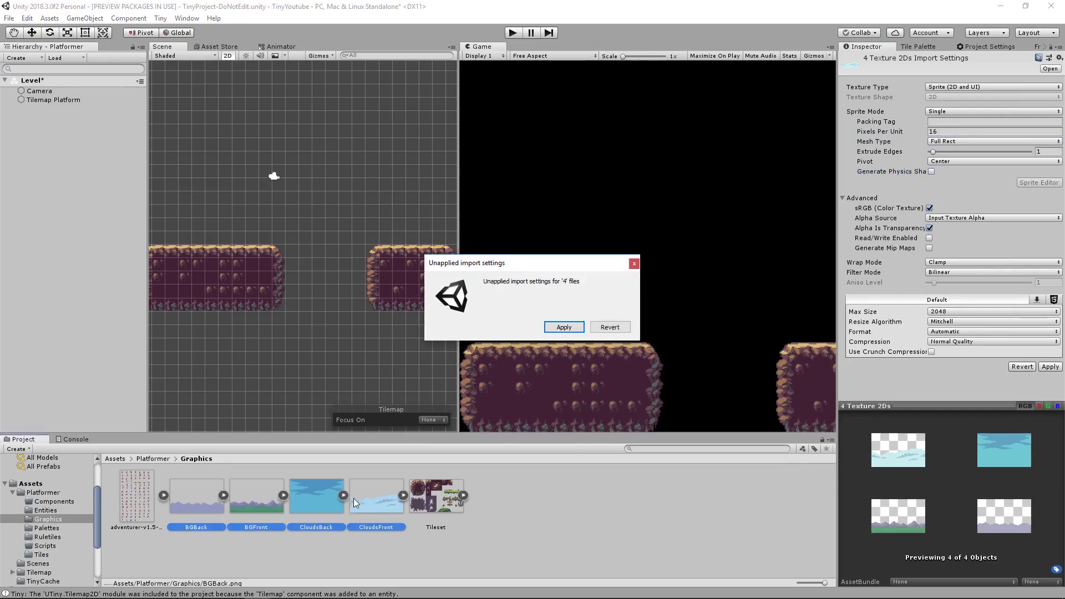
{"action": "left_click", "coordinate": [560, 327]}
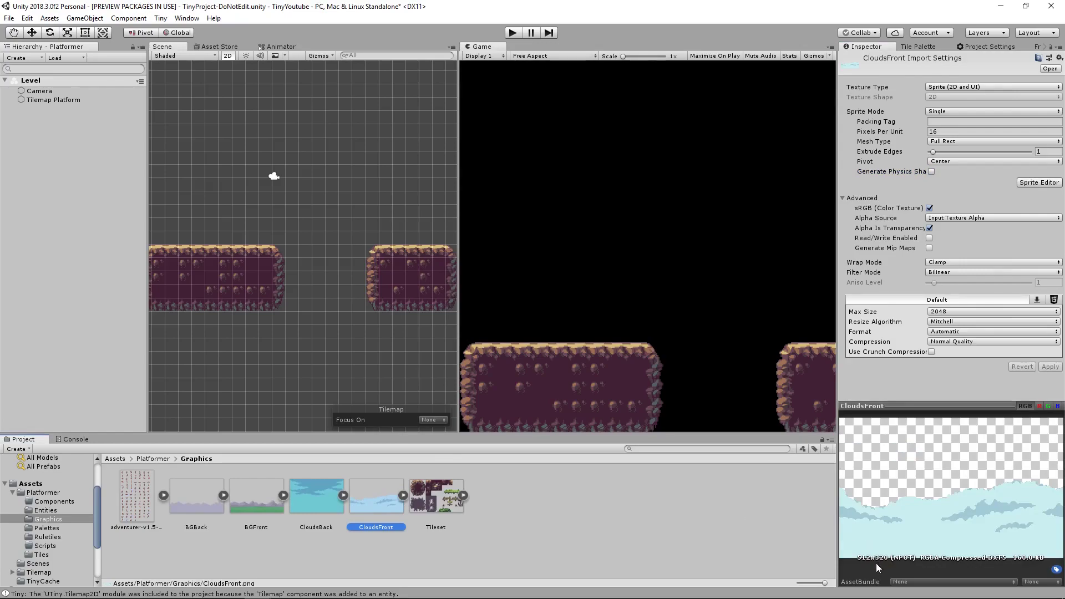
Give the four background textures Max Size 512, Point (no filter) filtering and no compression, and apply the import settings
{"action": "left_click", "coordinate": [201, 504], "text": "shift"}
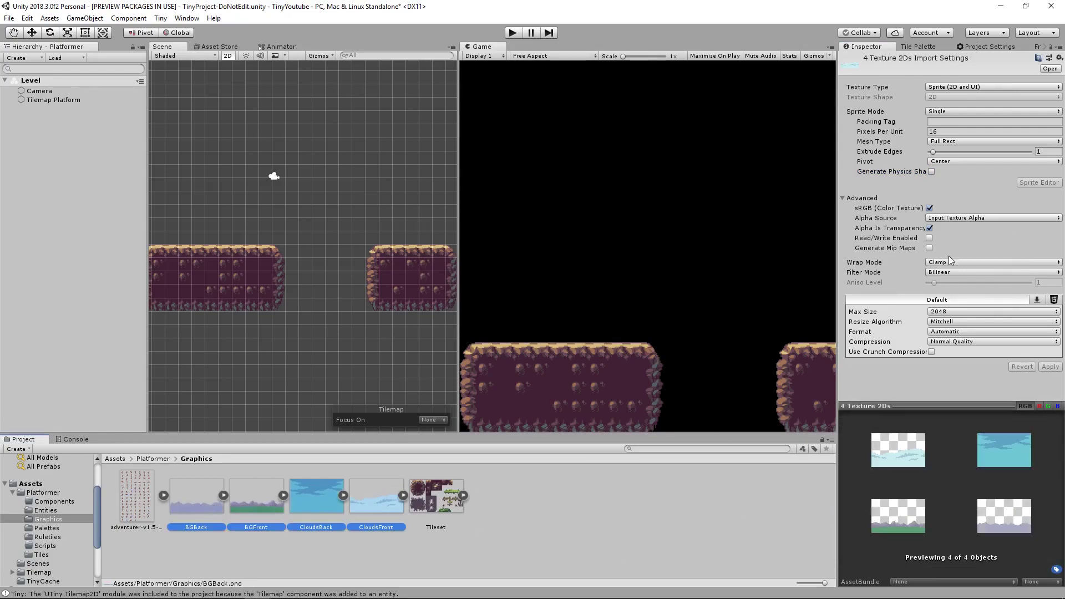
{"action": "left_click", "coordinate": [946, 312]}
{"action": "left_click", "coordinate": [958, 373]}
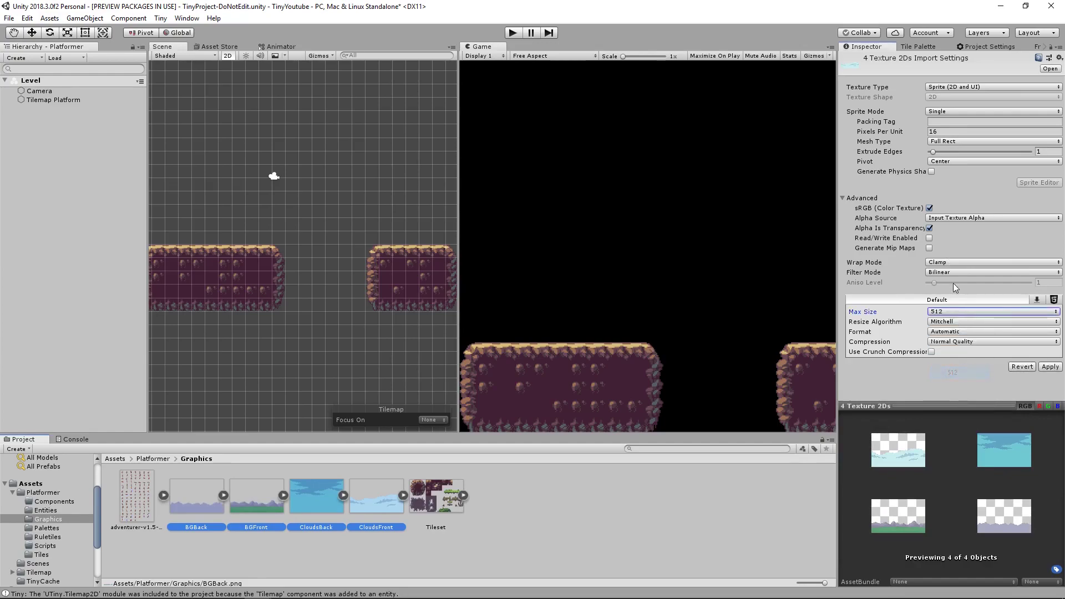
{"action": "left_click", "coordinate": [944, 275]}
{"action": "left_click", "coordinate": [954, 282]}
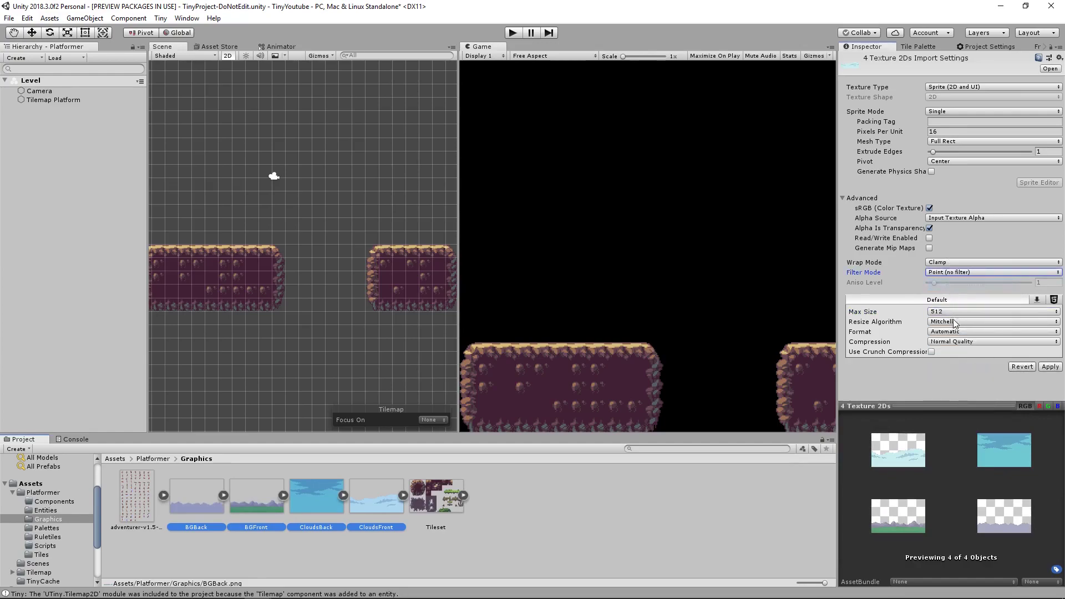
{"action": "left_click", "coordinate": [954, 342]}
{"action": "left_click", "coordinate": [963, 353]}
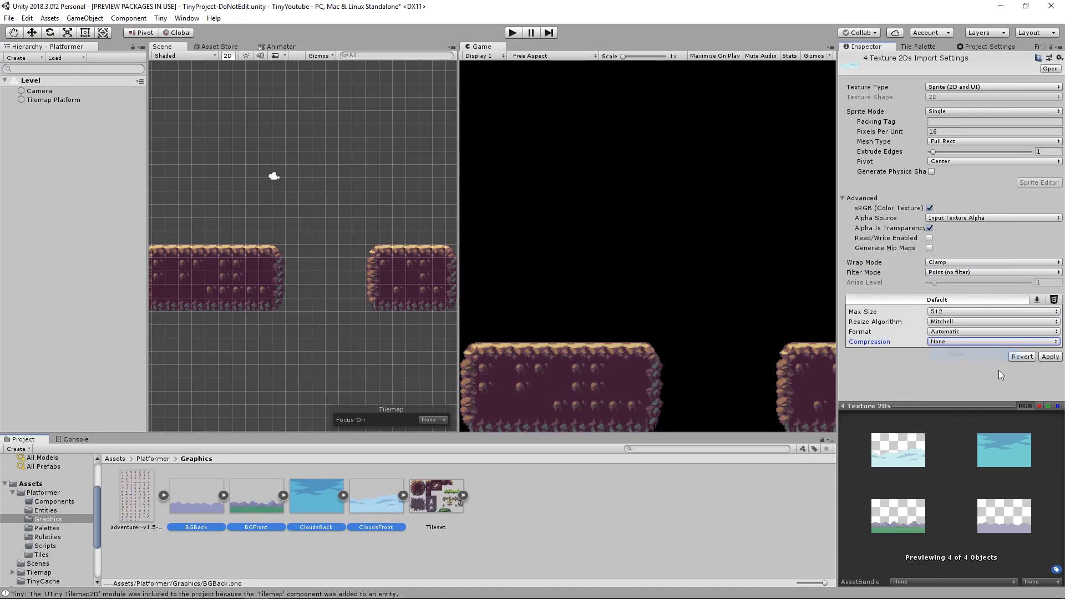
{"action": "left_click", "coordinate": [1049, 356]}
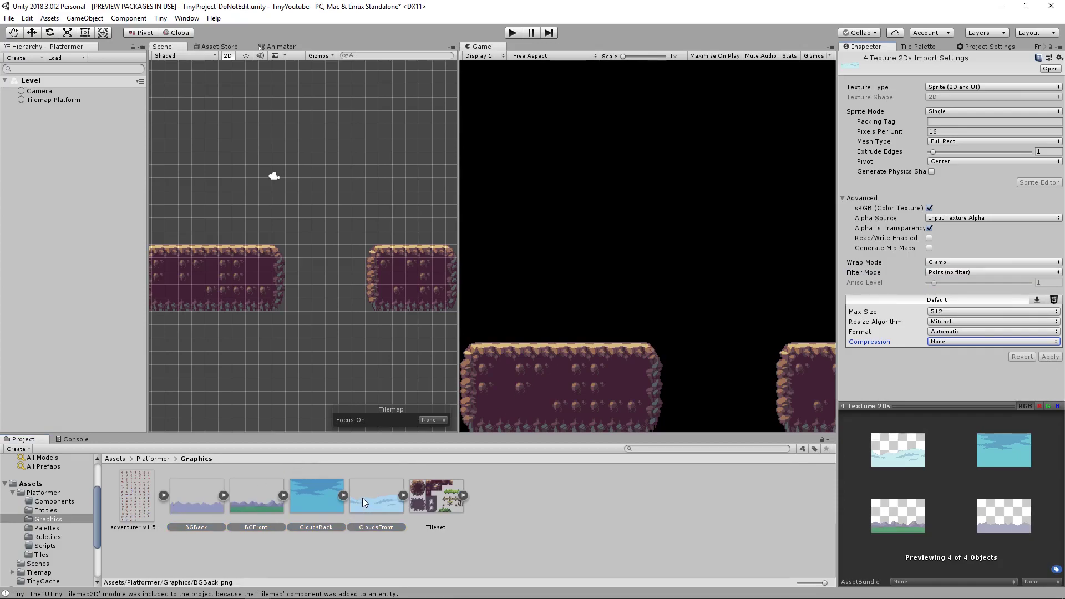
Create an empty entity in the Level group and name it Background Sprites
{"action": "left_click", "coordinate": [58, 127]}
{"action": "right_click", "coordinate": [39, 108]}
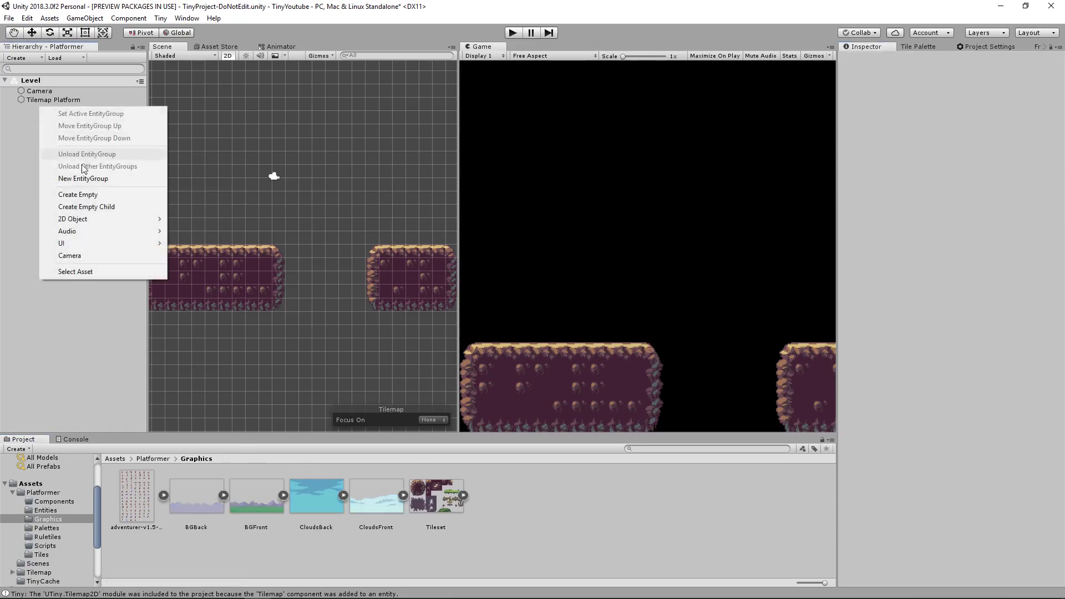
{"action": "left_click", "coordinate": [85, 194]}
{"action": "left_click", "coordinate": [896, 62]}
{"action": "type", "text": "Background Sprites"}
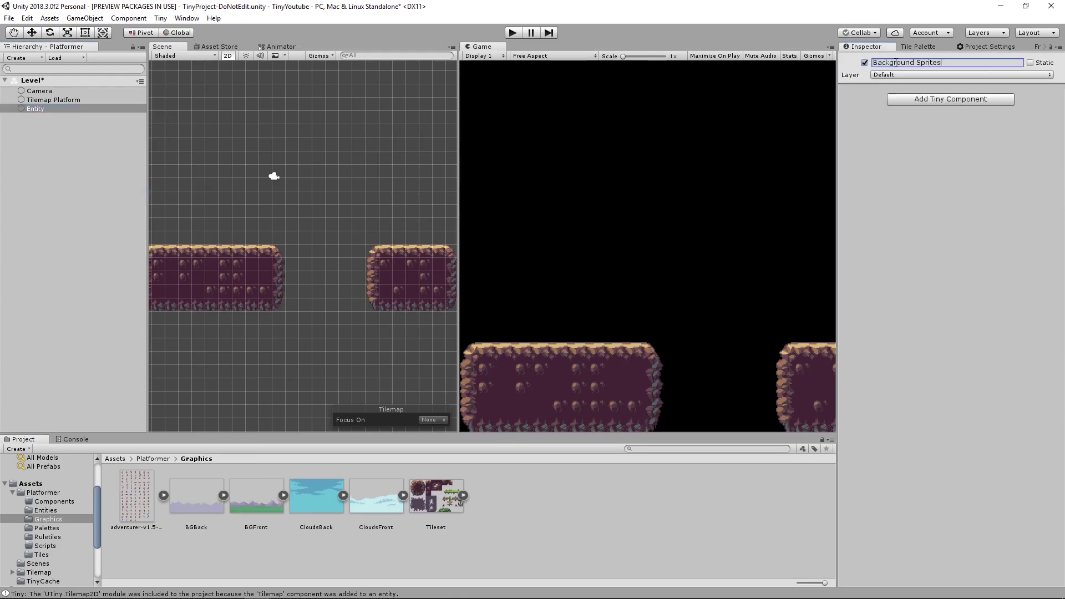
Add a 2D sprite entity as a child of Background Sprites
{"action": "left_click", "coordinate": [40, 108]}
{"action": "right_click", "coordinate": [40, 109]}
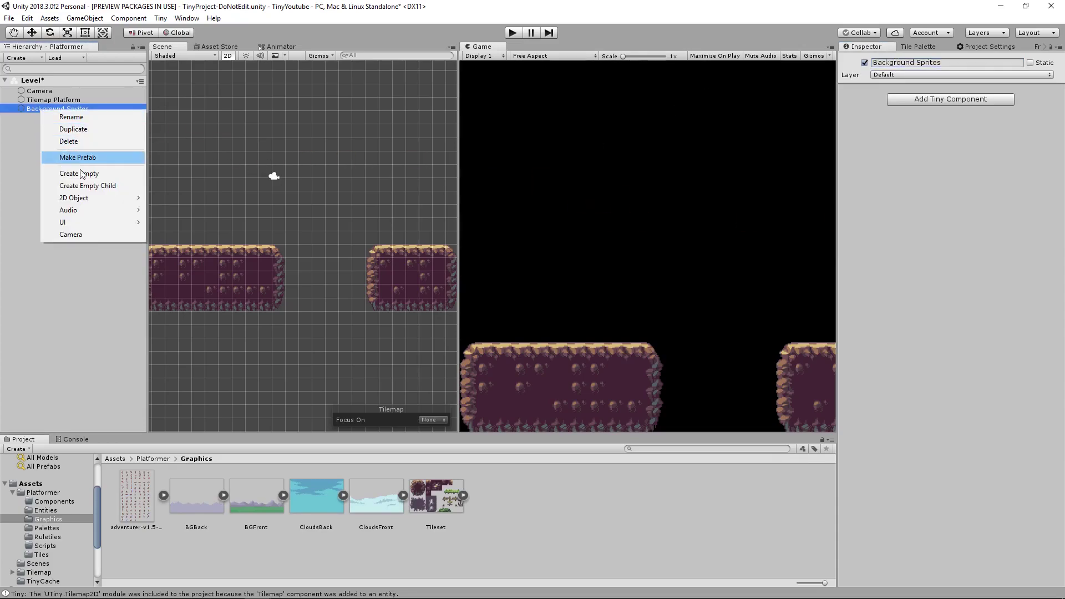
{"action": "mouse_move", "coordinate": [100, 198]}
{"action": "left_click", "coordinate": [166, 198]}
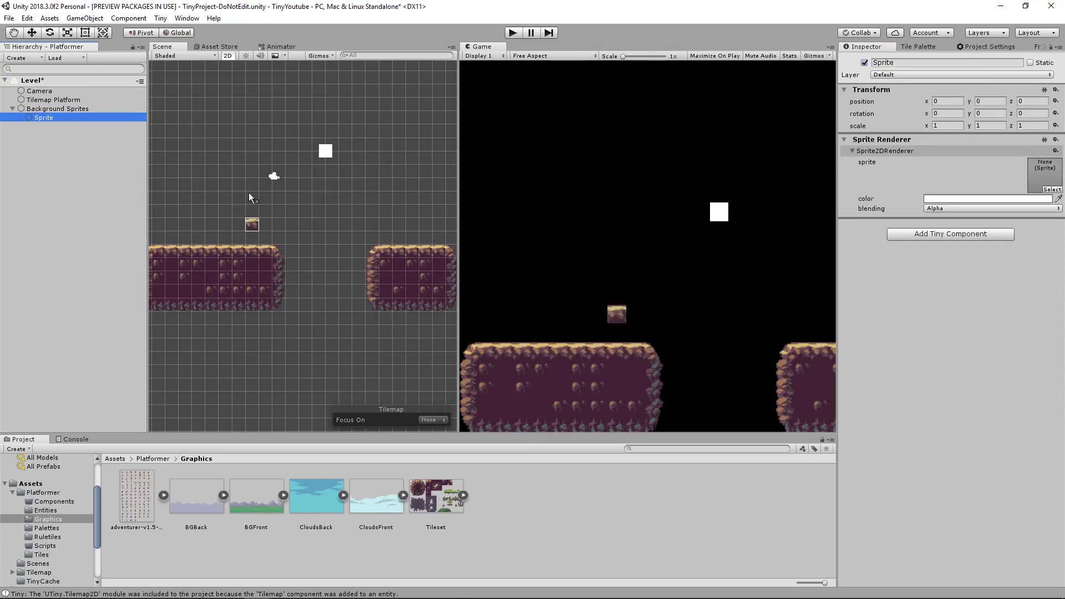
Deactivate the box fill tool of the tile palette and return to the new sprite's properties
{"action": "left_click", "coordinate": [920, 47]}
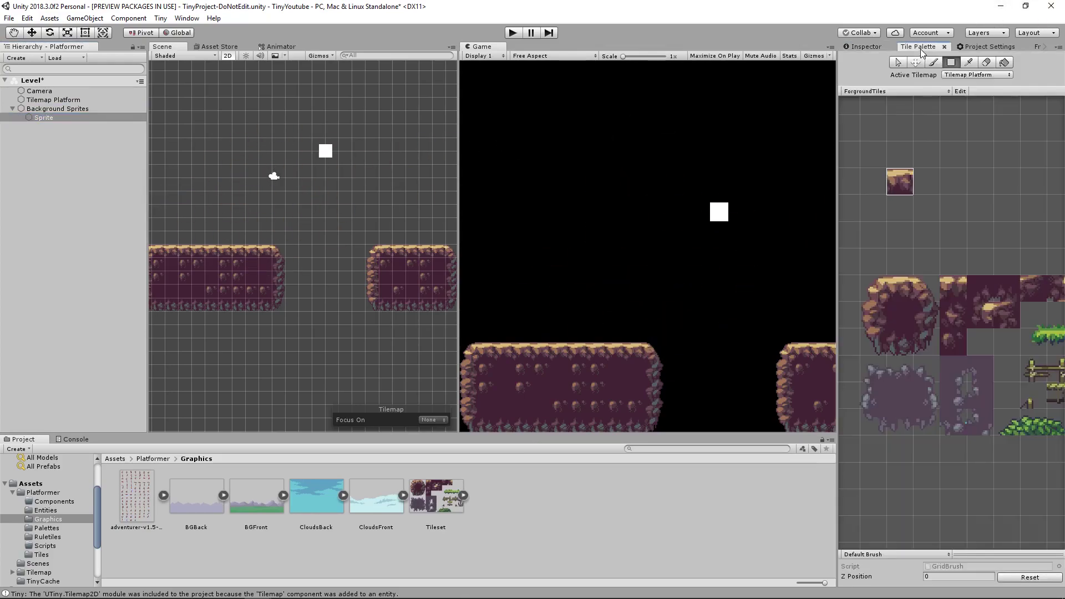
{"action": "left_click", "coordinate": [949, 66]}
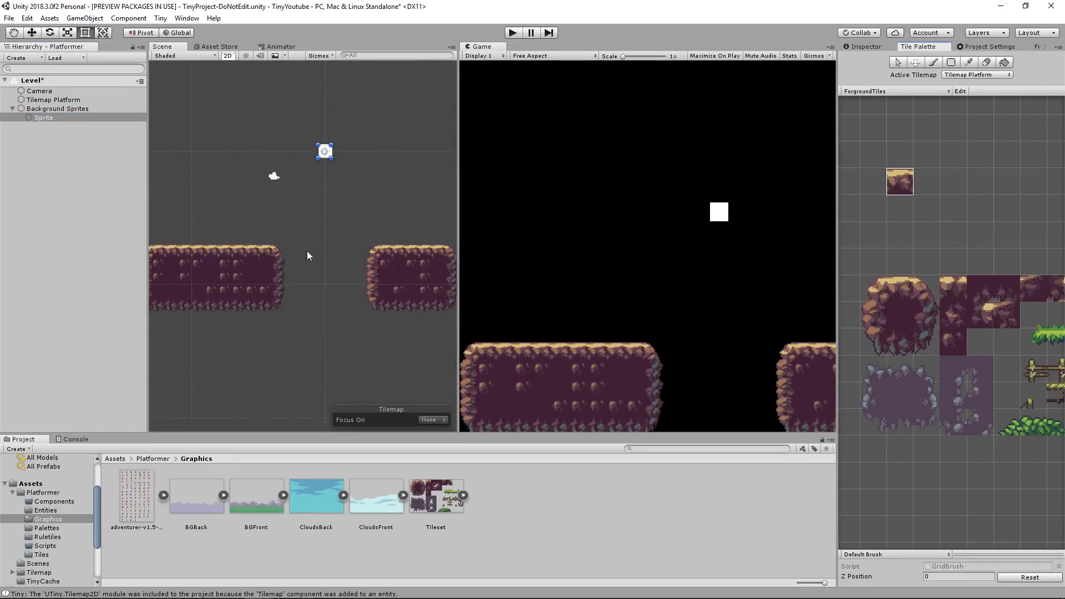
{"action": "left_click", "coordinate": [858, 47]}
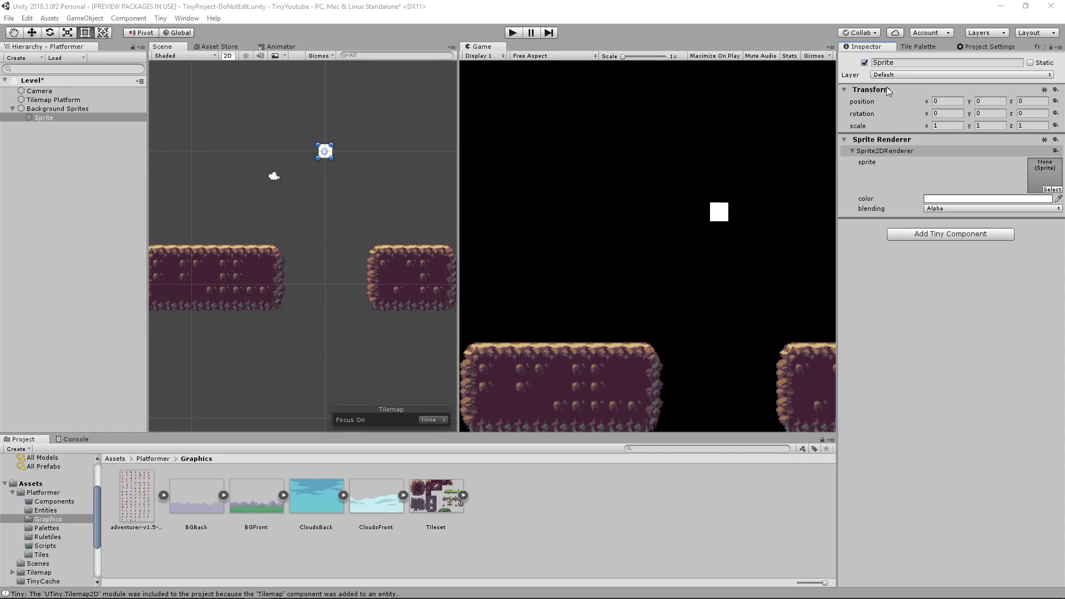
Rename the child sprite CloudsBack and assign the CloudsBack image as its sprite
{"action": "left_click", "coordinate": [908, 62]}
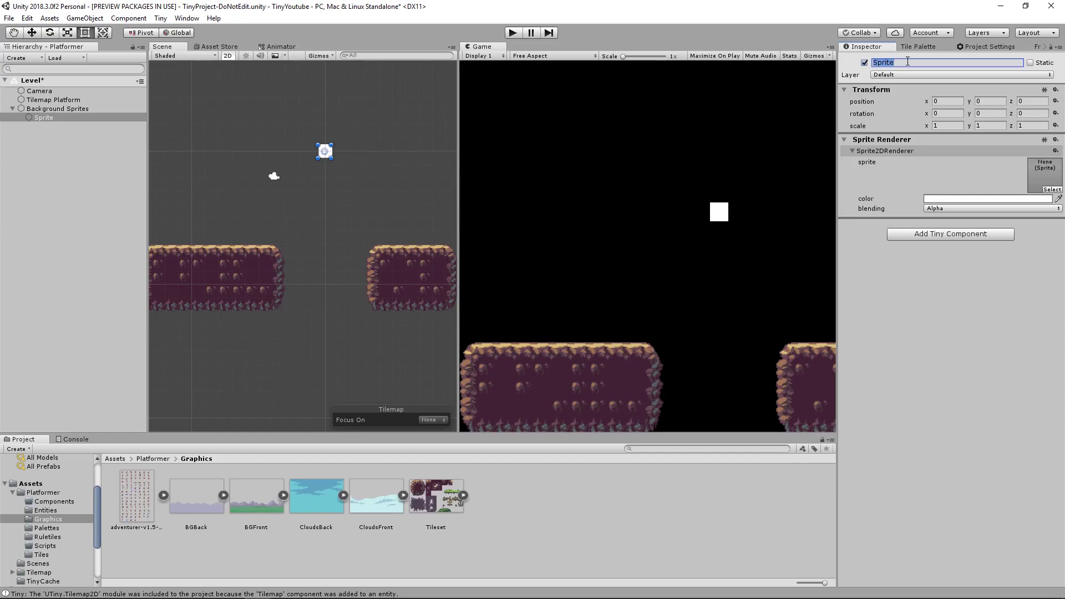
{"action": "type", "text": "CloudsBack"}
{"action": "key", "text": "Return"}
{"action": "left_click_drag", "start_coordinate": [307, 495], "coordinate": [1039, 185]}
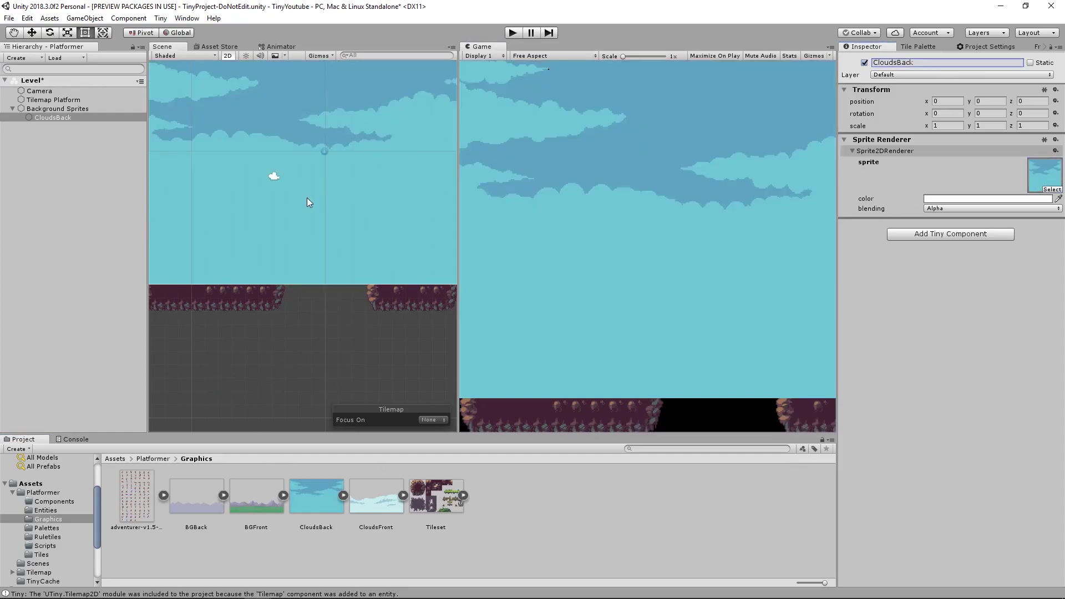
Set the Camera's position to x 0 and y 0
{"action": "left_click", "coordinate": [57, 90]}
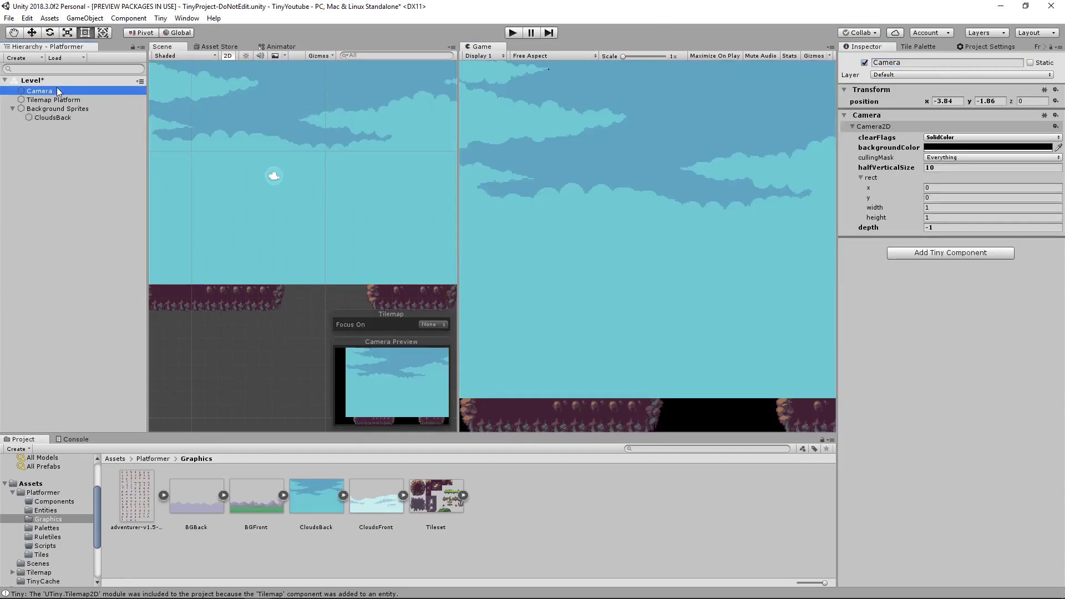
{"action": "left_click", "coordinate": [946, 100]}
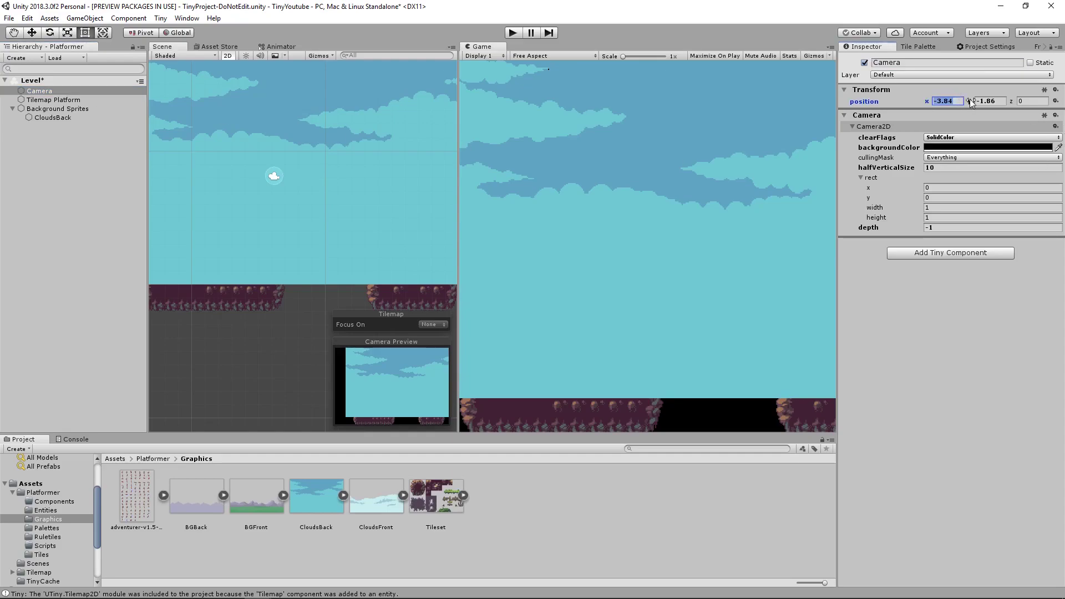
{"action": "type", "text": "0"}
{"action": "left_click", "coordinate": [993, 101]}
{"action": "type", "text": "0"}
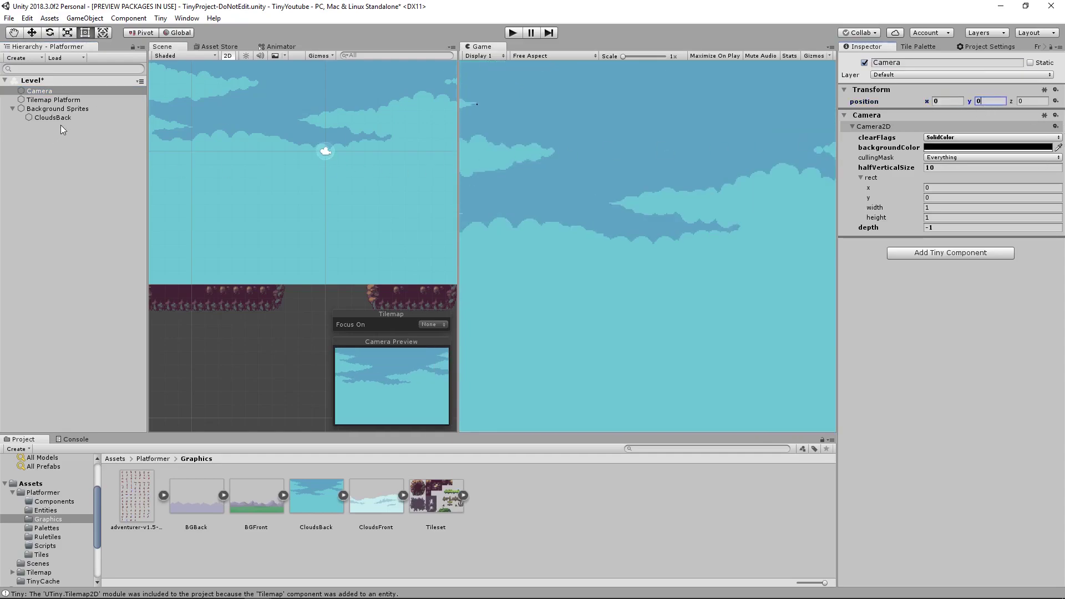
{"action": "scroll", "coordinate": [352, 195], "scroll_direction": "down", "scroll_amount": 5}
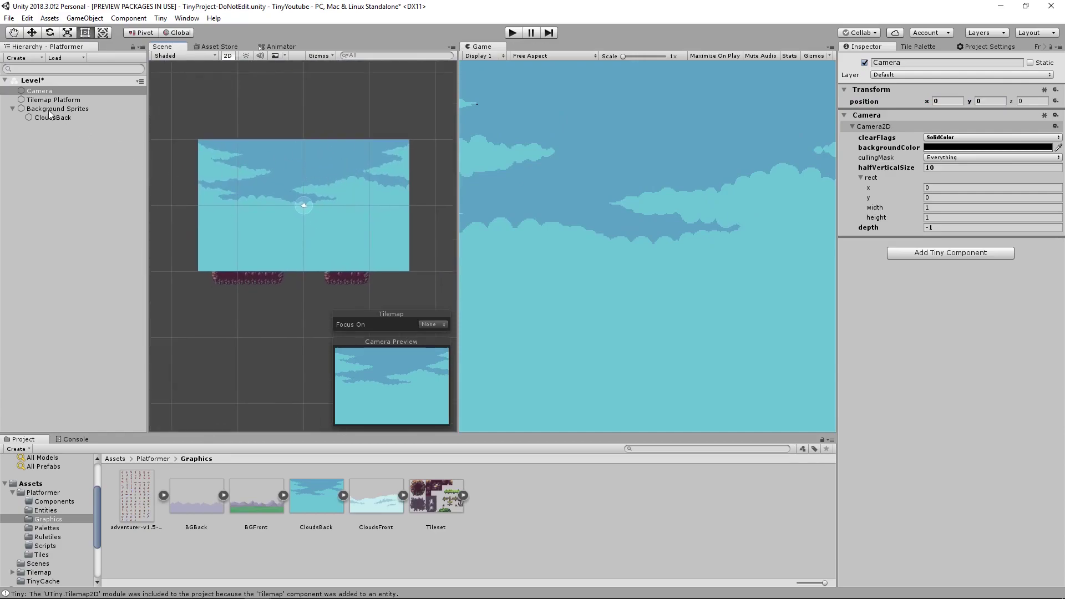
Add a LayerSorting component to the Camera
{"action": "left_click", "coordinate": [996, 255]}
{"action": "type", "text": "layer"}
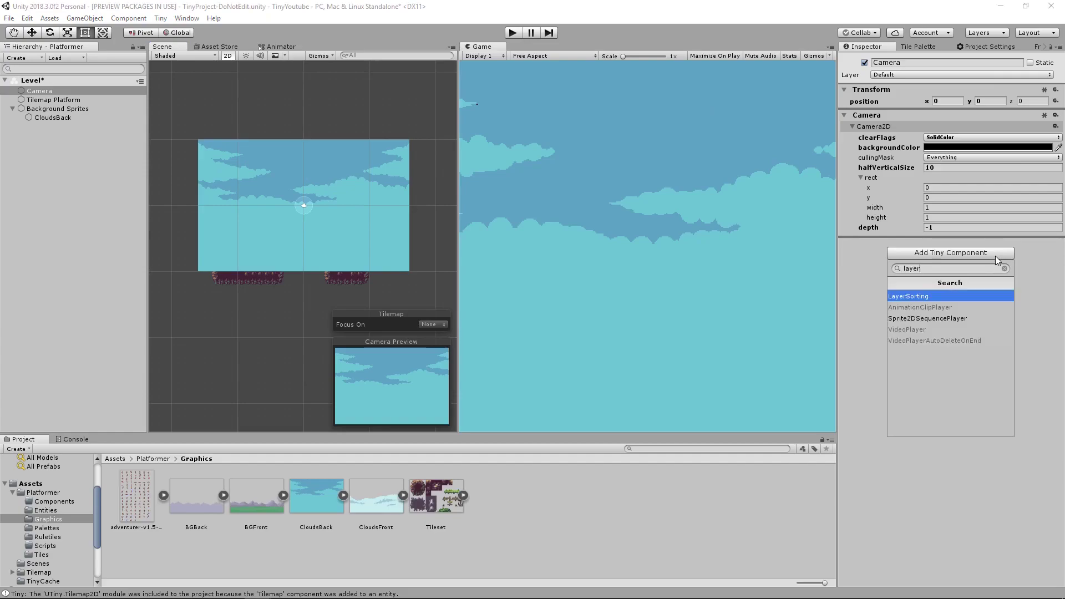
{"action": "key", "text": "Return"}
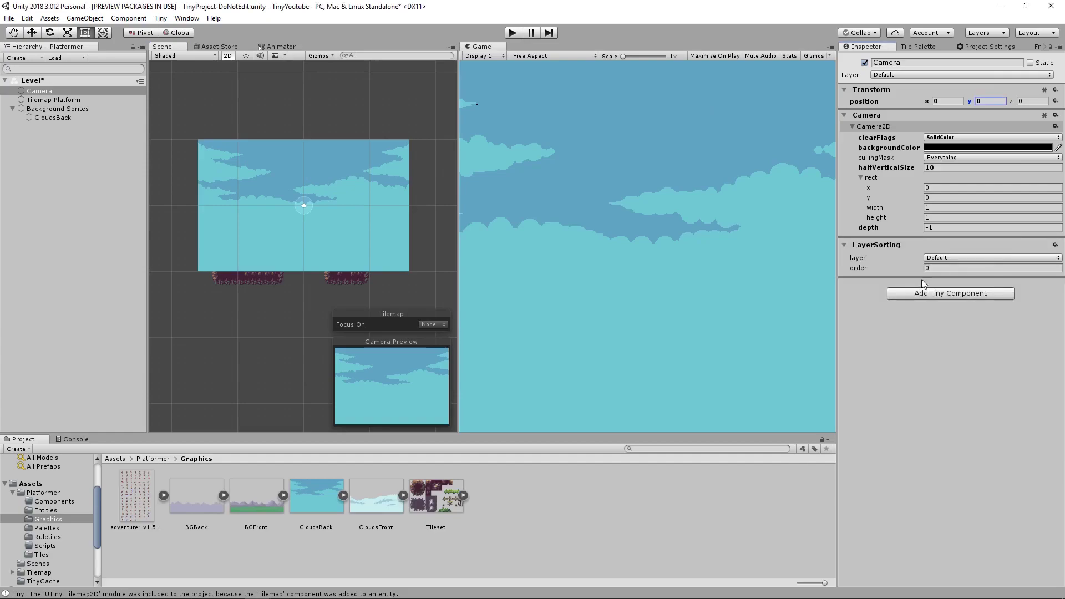
Set the LayerSorting order of Tilemap Platform to 10
{"action": "left_click", "coordinate": [40, 101]}
{"action": "left_click", "coordinate": [944, 252]}
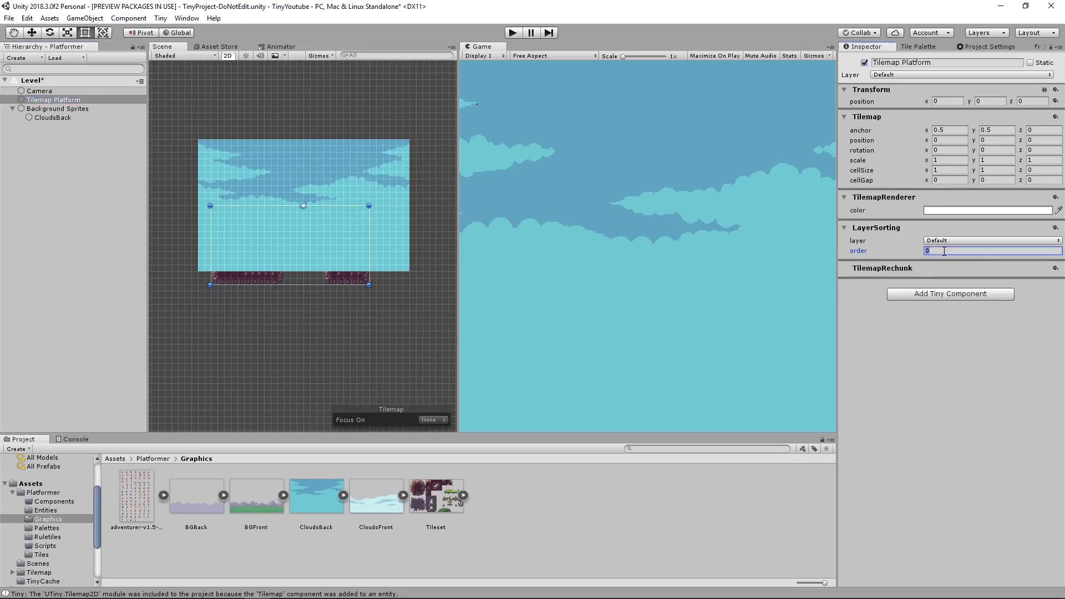
{"action": "type", "text": "1"}
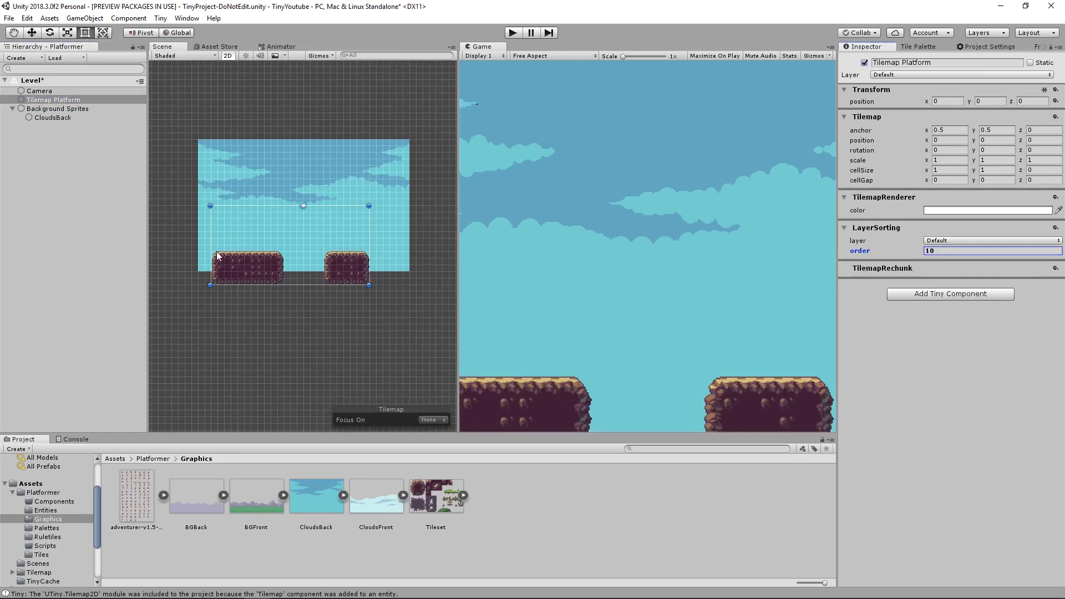
Box-fill Tilemap Platform with the ground rule tile to join the two platforms into one taller, wider block
{"action": "left_click", "coordinate": [932, 47]}
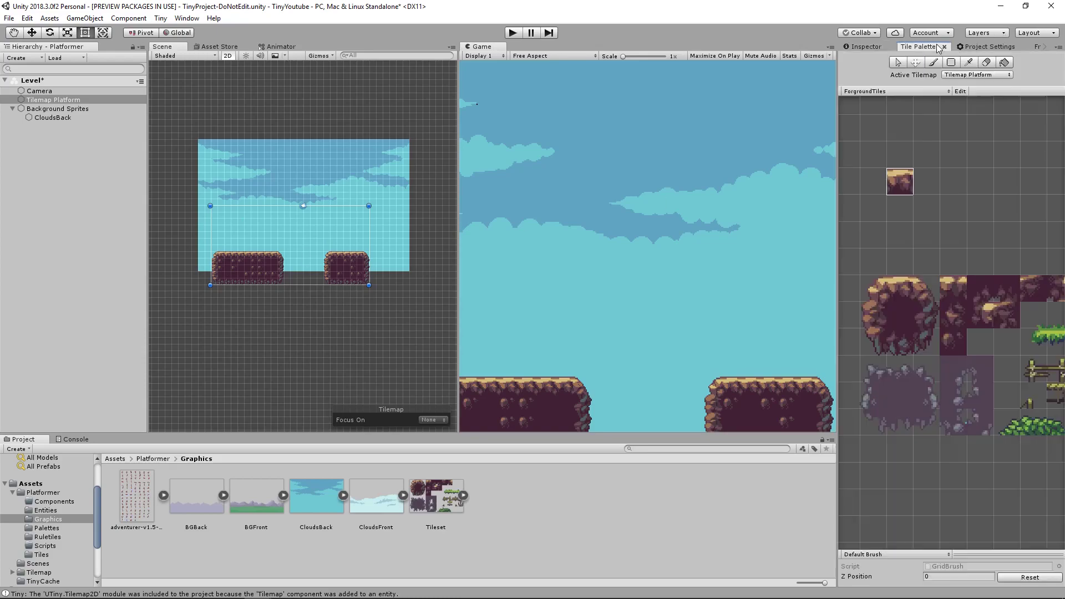
{"action": "left_click", "coordinate": [951, 62]}
{"action": "mouse_move", "coordinate": [222, 265]}
{"action": "left_mouse_down"}
{"action": "mouse_move", "coordinate": [289, 244]}
{"action": "mouse_move", "coordinate": [406, 245]}
{"action": "left_mouse_up"}
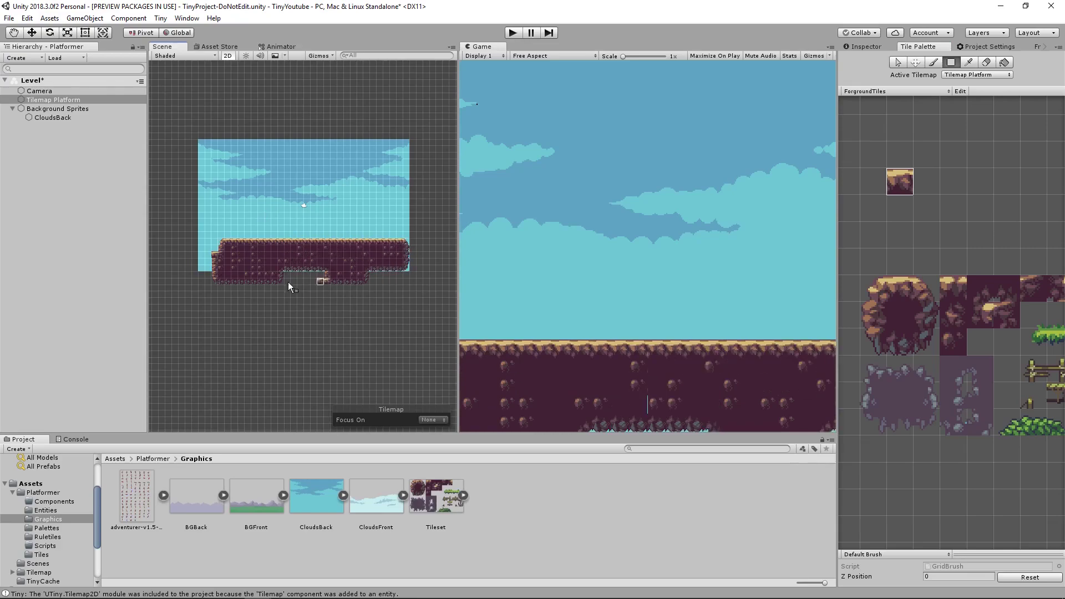
Erase the ground tiles below the background and at the left end, and cut a gap between two platforms
{"action": "left_click_drag", "start_coordinate": [248, 285], "coordinate": [420, 273], "text": "shift"}
{"action": "left_click_drag", "start_coordinate": [176, 295], "coordinate": [215, 228]}
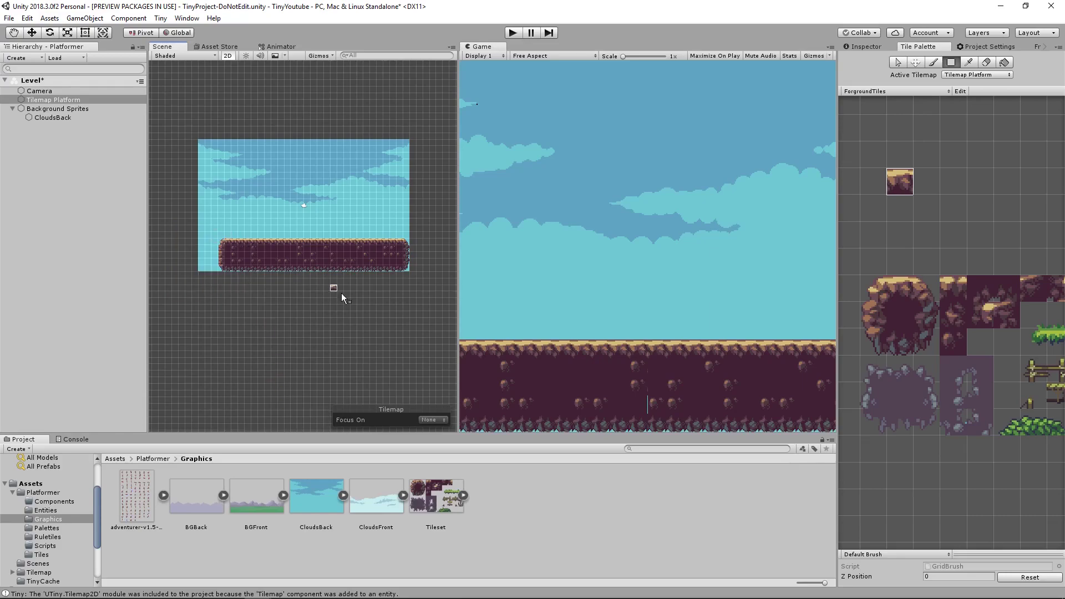
{"action": "mouse_move", "coordinate": [328, 284]}
{"action": "left_mouse_down", "text": "shift"}
{"action": "mouse_move", "coordinate": [364, 237]}
{"action": "mouse_move", "coordinate": [363, 265]}
{"action": "mouse_move", "coordinate": [358, 248]}
{"action": "mouse_move", "coordinate": [302, 273]}
{"action": "mouse_move", "coordinate": [355, 271]}
{"action": "mouse_move", "coordinate": [346, 243]}
{"action": "left_mouse_up", "text": "shift"}
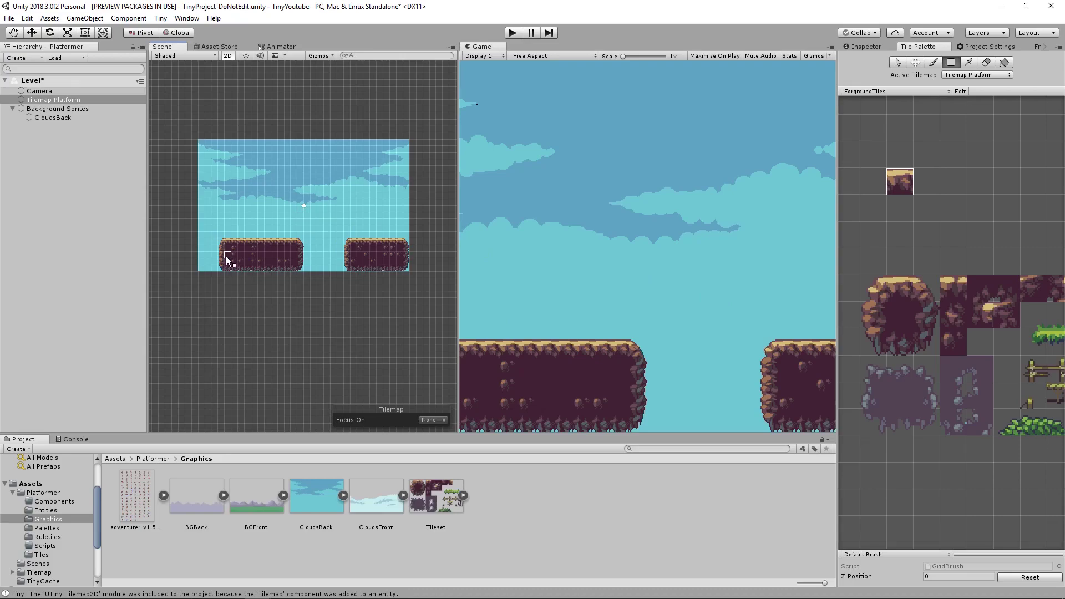
{"action": "middle_click_drag", "start_coordinate": [219, 247], "coordinate": [287, 253]}
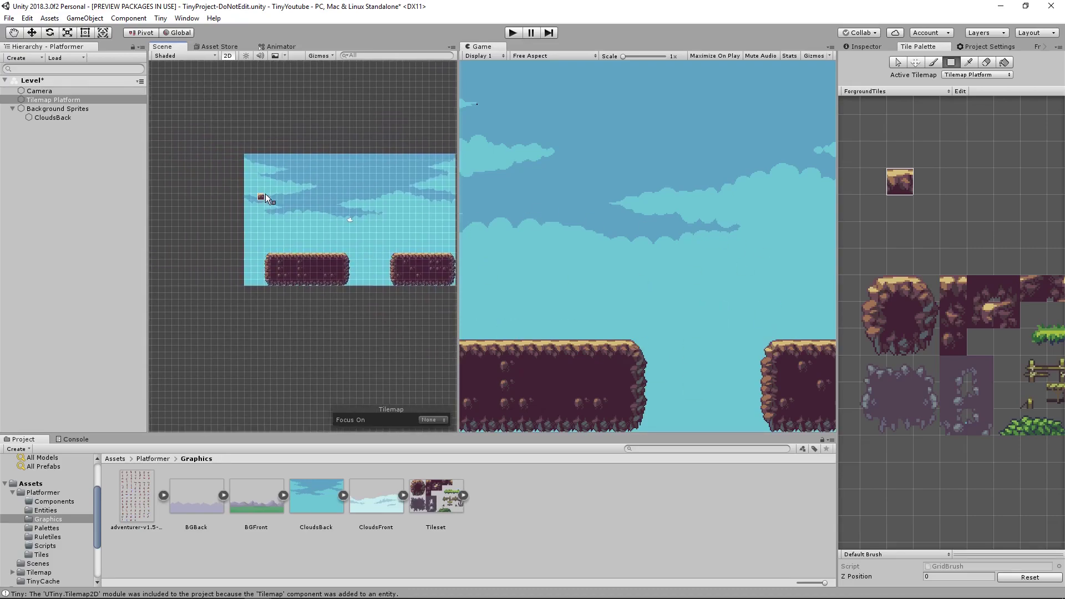
{"action": "middle_click_drag", "start_coordinate": [361, 187], "coordinate": [315, 189]}
Duplicate the CloudsBack sprite under Background Sprites
{"action": "left_click", "coordinate": [30, 118]}
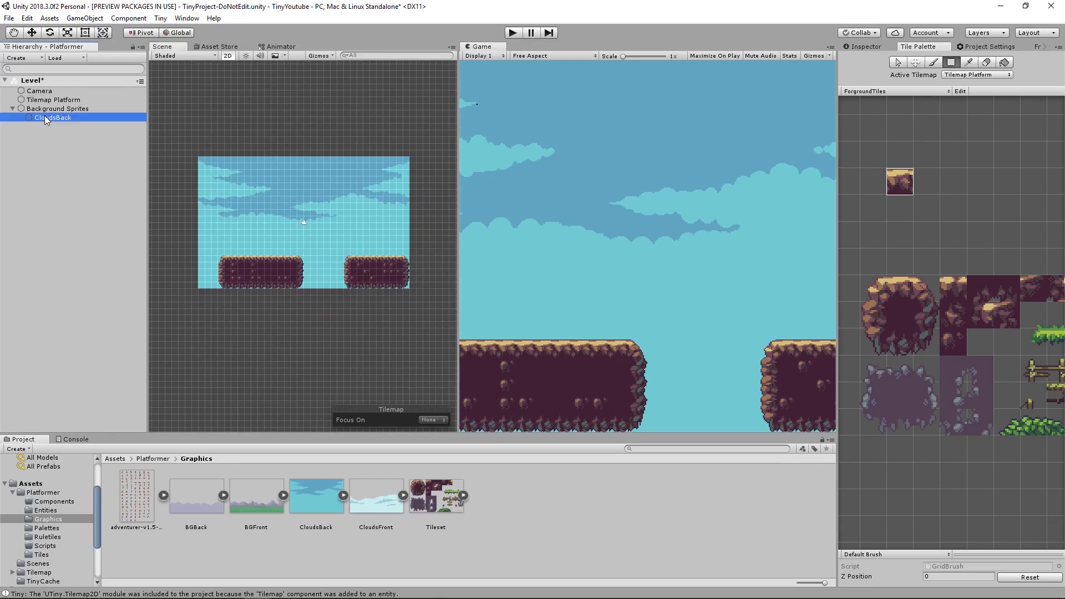
{"action": "left_click", "coordinate": [866, 47]}
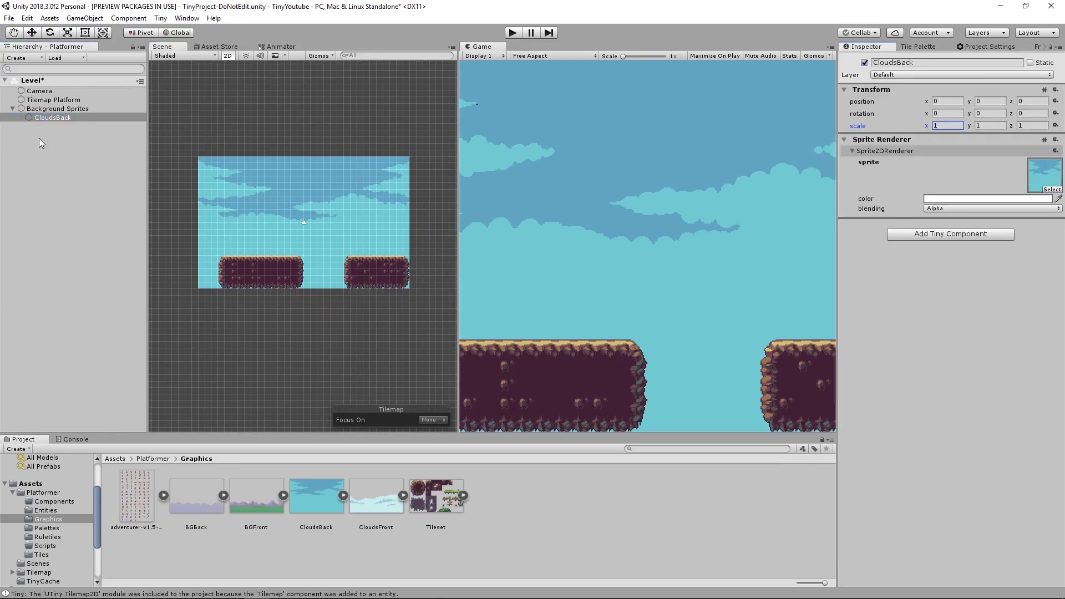
{"action": "left_click", "coordinate": [68, 120]}
{"action": "key", "text": "ctrl+d"}
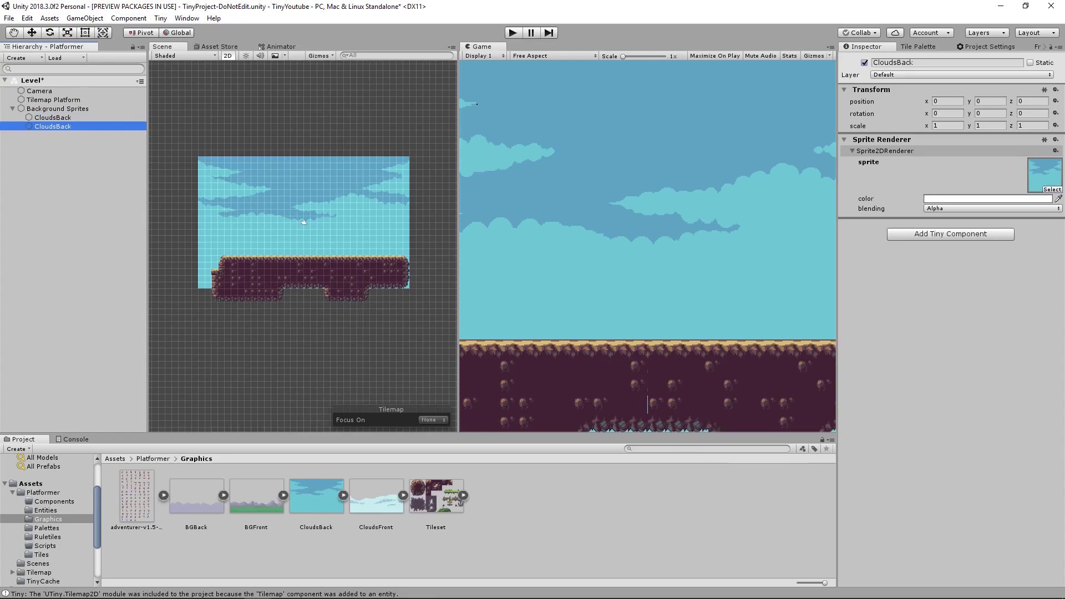
Add a LayerSorting component to the original CloudsBack and remove the unneeded SortingGroup component
{"action": "left_click", "coordinate": [65, 118]}
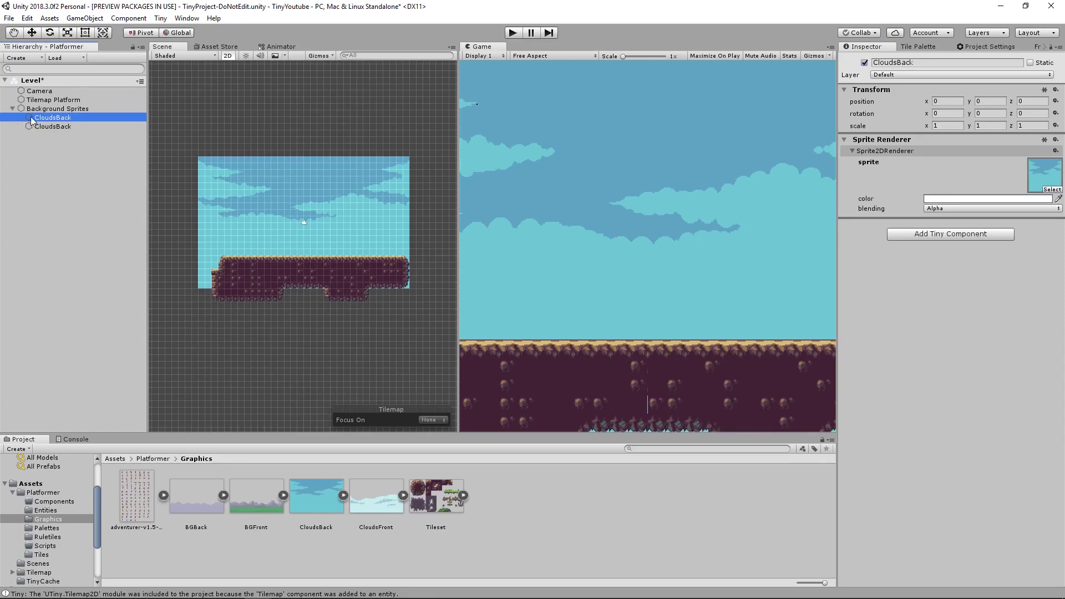
{"action": "left_click", "coordinate": [1043, 150]}
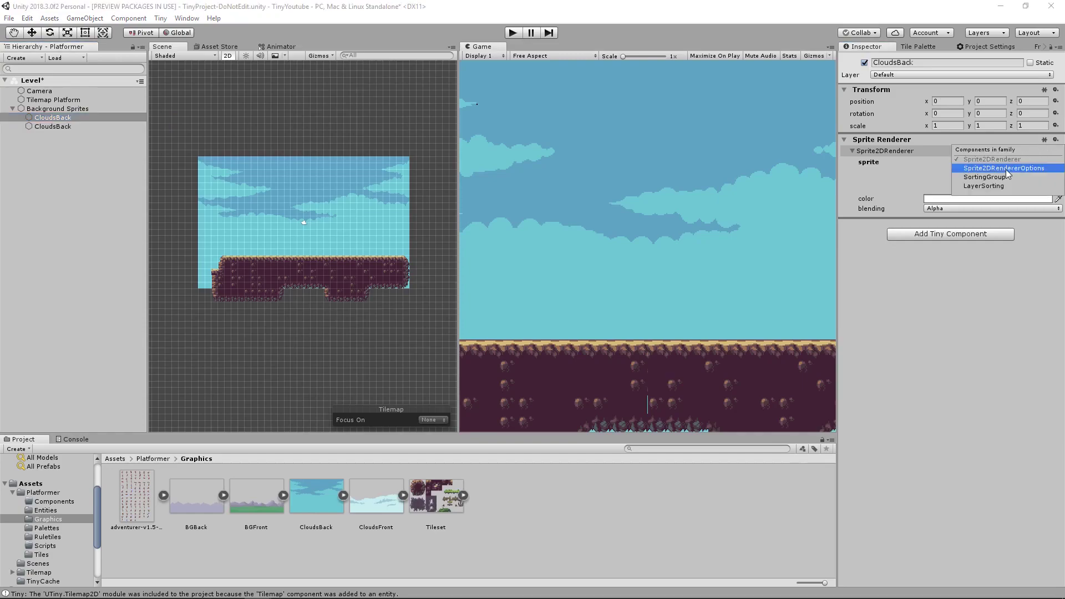
{"action": "left_click", "coordinate": [993, 178]}
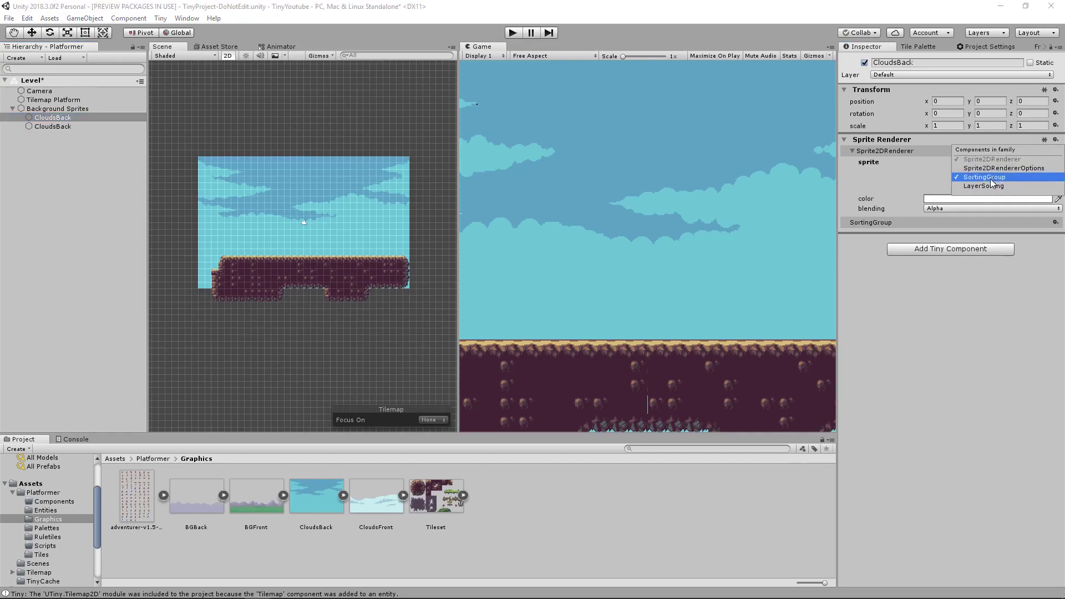
{"action": "left_click", "coordinate": [999, 186]}
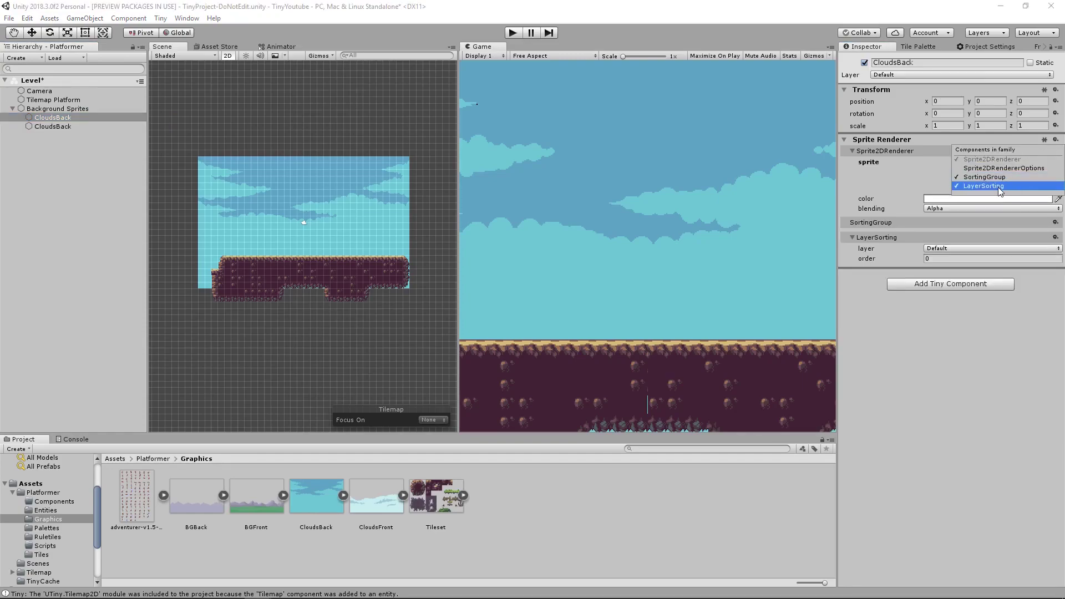
{"action": "right_click", "coordinate": [938, 223]}
{"action": "left_click", "coordinate": [977, 229]}
{"action": "left_click", "coordinate": [945, 243]}
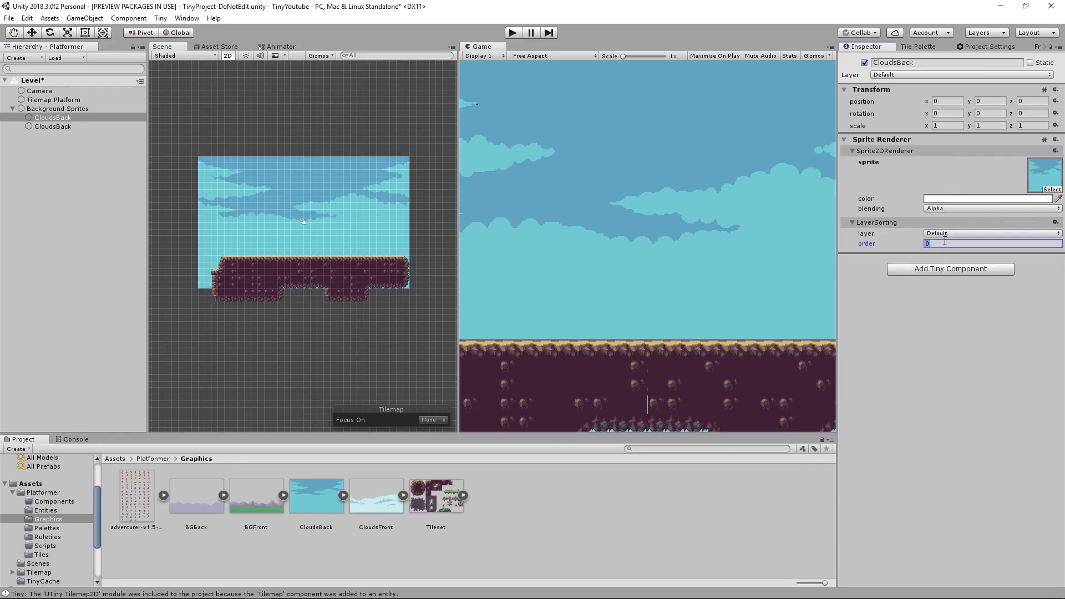
Add a LayerSorting component to the duplicated CloudsBack sprite and set its order to 1
{"action": "left_click", "coordinate": [50, 127]}
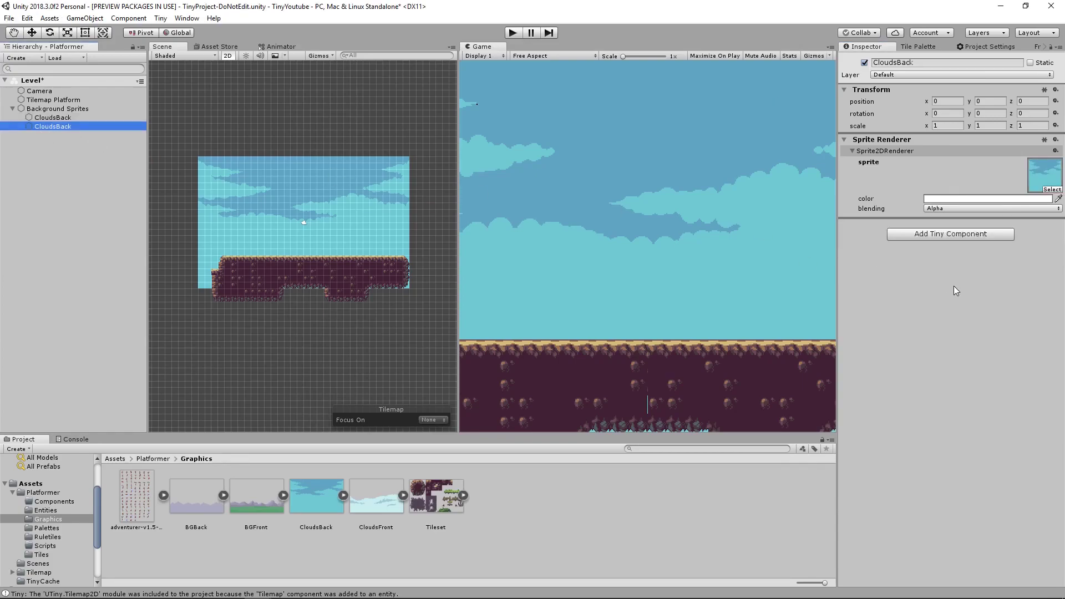
{"action": "left_click", "coordinate": [1054, 150]}
{"action": "left_click", "coordinate": [1005, 187]}
{"action": "left_click", "coordinate": [945, 243]}
{"action": "type", "text": "1"}
Assign the CloudsFront image to the duplicated sprite and rename it CloudsFront
{"action": "left_click_drag", "start_coordinate": [369, 502], "coordinate": [1040, 181]}
{"action": "left_click_drag", "start_coordinate": [894, 64], "coordinate": [978, 67]}
{"action": "type", "text": "Front"}
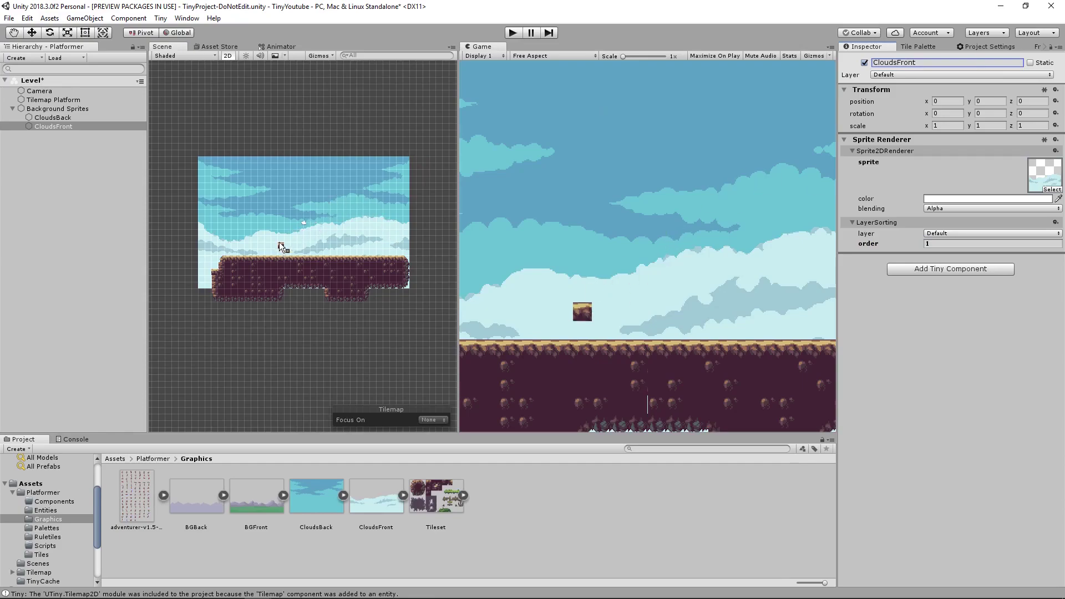
{"action": "left_click", "coordinate": [88, 118]}
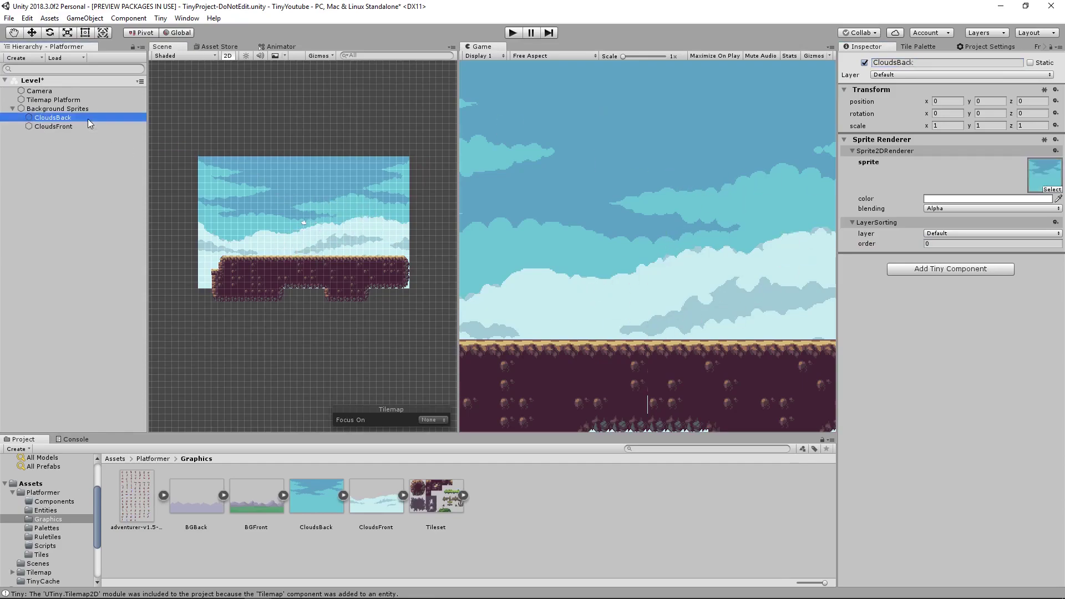
{"action": "left_click", "coordinate": [32, 32]}
{"action": "left_click_drag", "start_coordinate": [344, 225], "coordinate": [344, 194]}
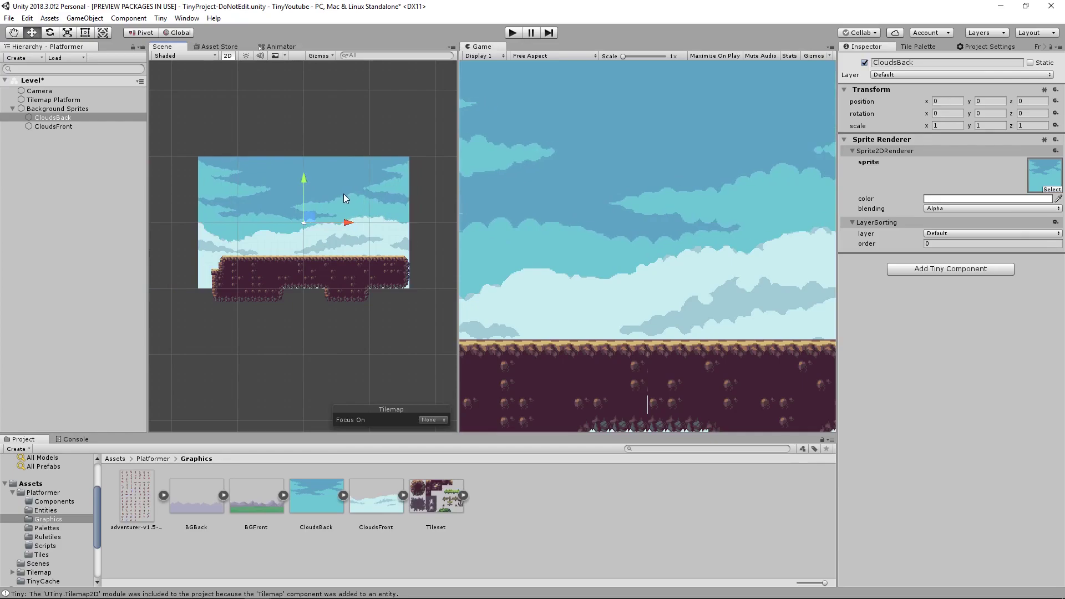
Duplicate CloudsFront as a sprite named BGBack that uses the BGBack image and LayerSorting order 2
{"action": "left_click", "coordinate": [56, 126]}
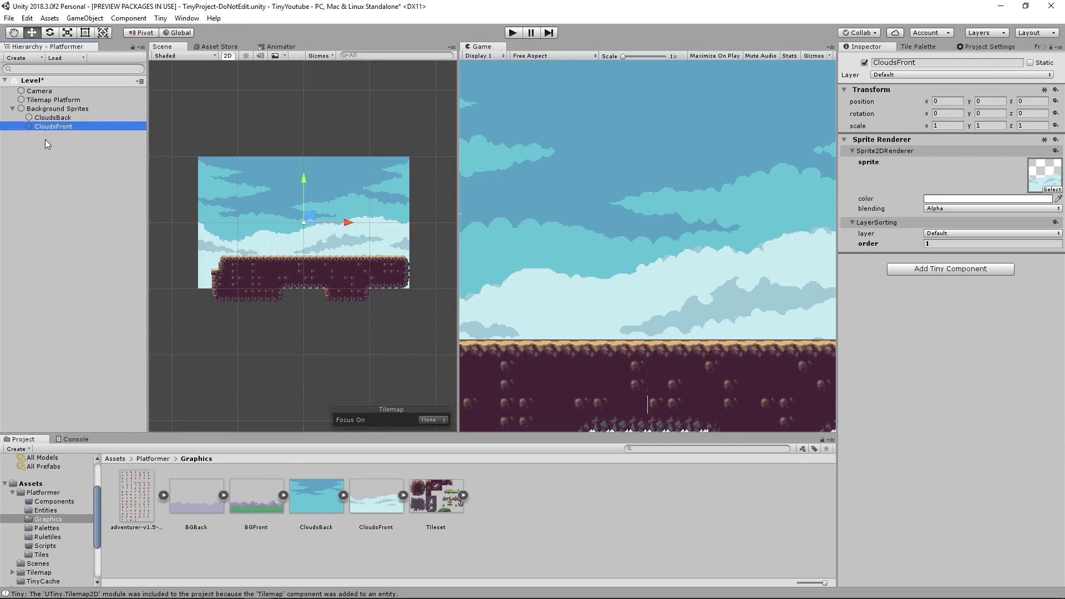
{"action": "key", "text": "ctrl+d"}
{"action": "left_click", "coordinate": [934, 63]}
{"action": "type", "text": "BGBack"}
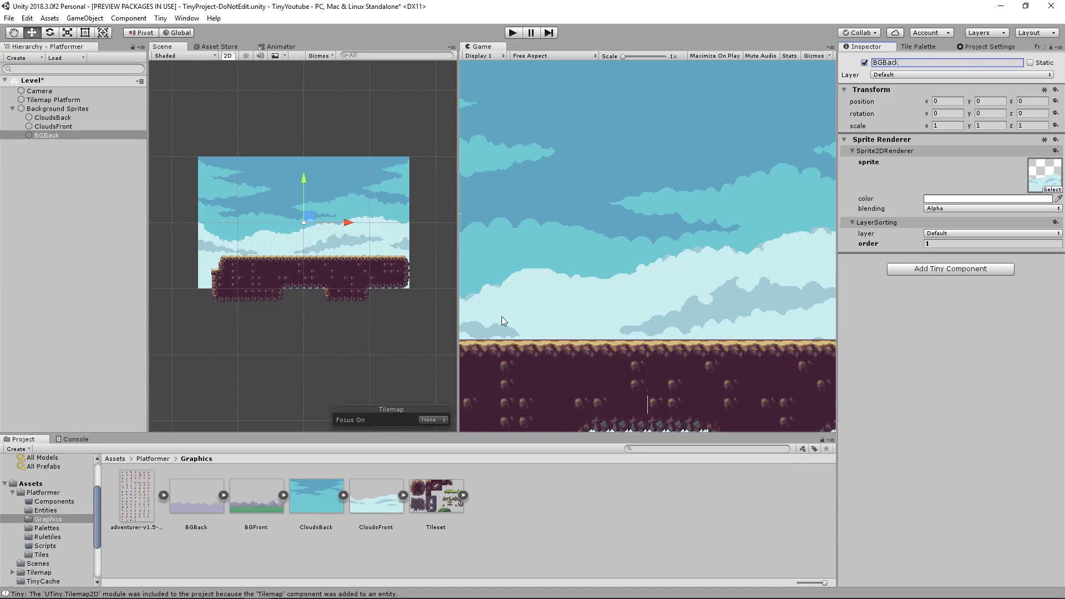
{"action": "left_click_drag", "start_coordinate": [192, 498], "coordinate": [1054, 185]}
{"action": "left_click", "coordinate": [939, 243]}
{"action": "type", "text": "2"}
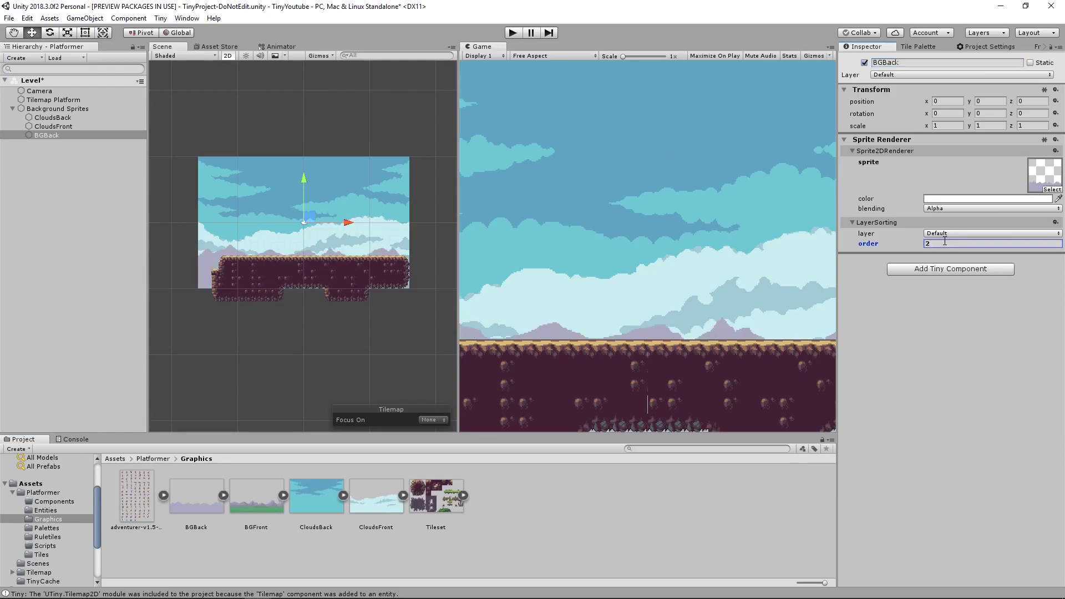
Duplicate BGBack as a sprite named BGFront that uses the BGFront image and LayerSorting order 3
{"action": "left_click", "coordinate": [69, 134]}
{"action": "key", "text": "ctrl+d"}
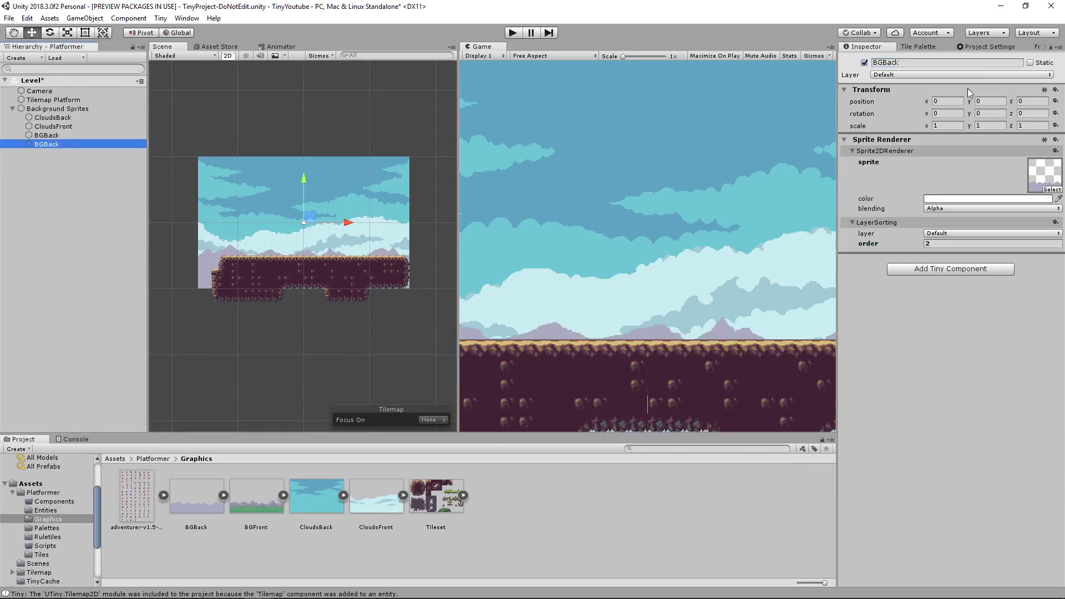
{"action": "left_click_drag", "start_coordinate": [885, 62], "coordinate": [955, 64]}
{"action": "type", "text": "Front"}
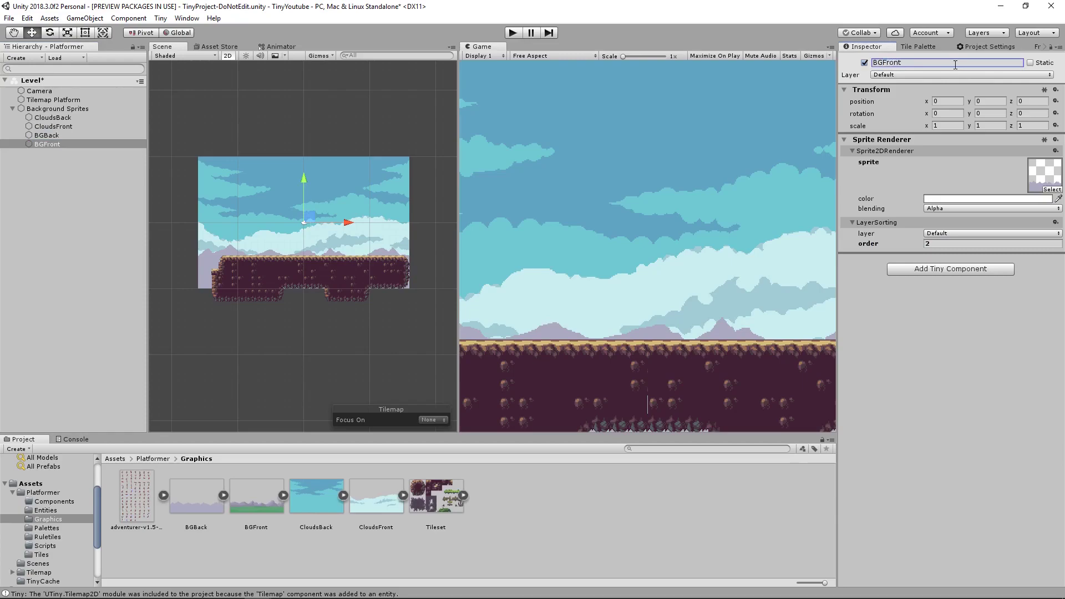
{"action": "left_click_drag", "start_coordinate": [246, 506], "coordinate": [1046, 175]}
{"action": "left_click", "coordinate": [951, 245]}
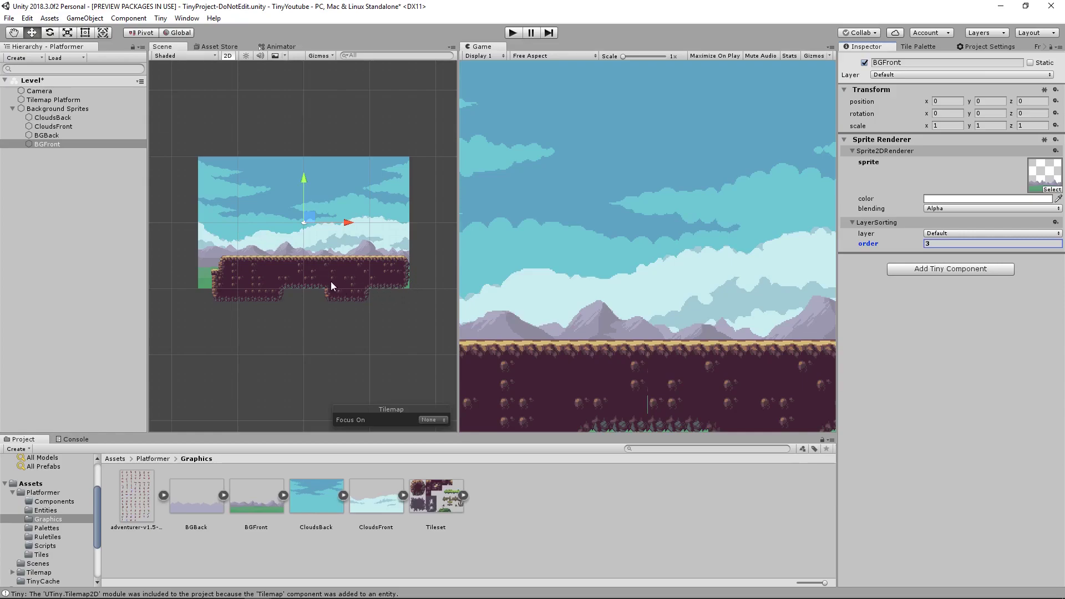
{"action": "left_click", "coordinate": [48, 91]}
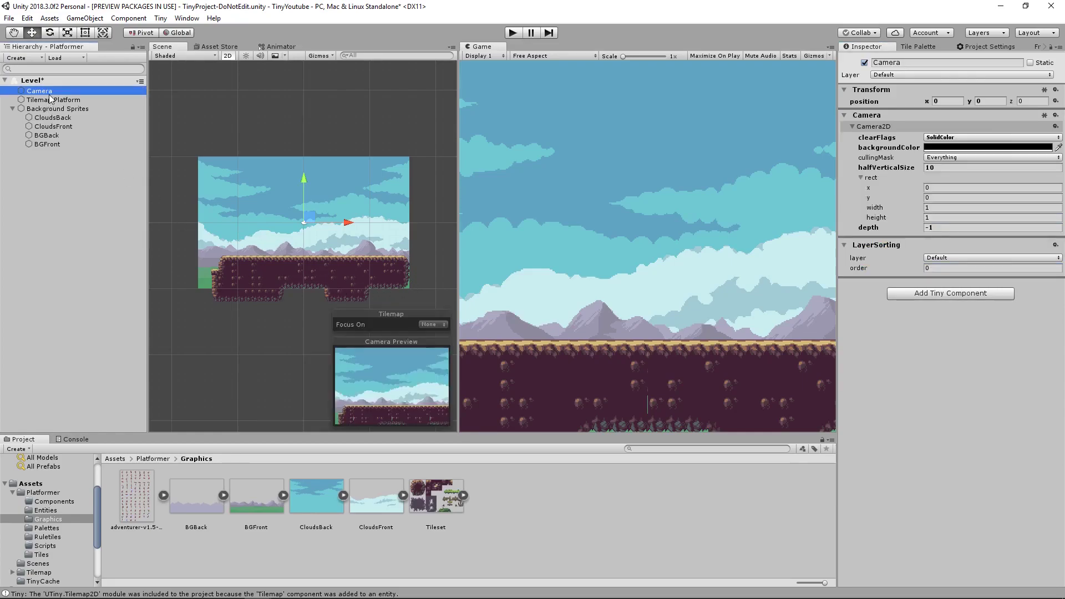
{"action": "left_click_drag", "start_coordinate": [299, 178], "coordinate": [298, 181]}
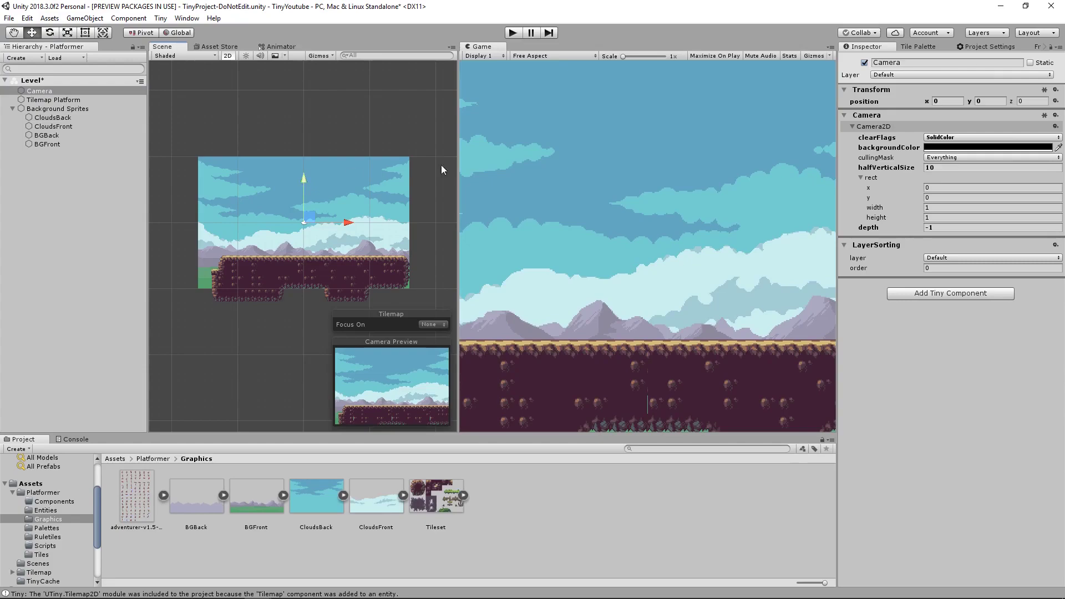
Erase the ground's top row of tiles and the tiles hanging below the background in Tilemap Platform
{"action": "left_click", "coordinate": [918, 46]}
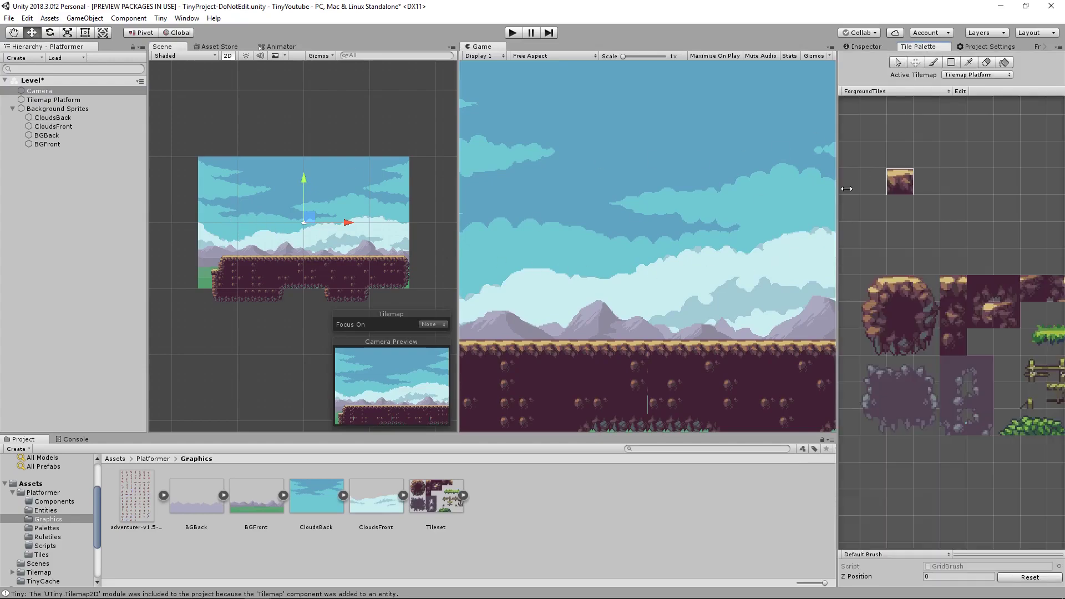
{"action": "left_click", "coordinate": [951, 62]}
{"action": "left_click_drag", "start_coordinate": [202, 238], "coordinate": [426, 262]}
{"action": "key", "text": "ctrl+z"}
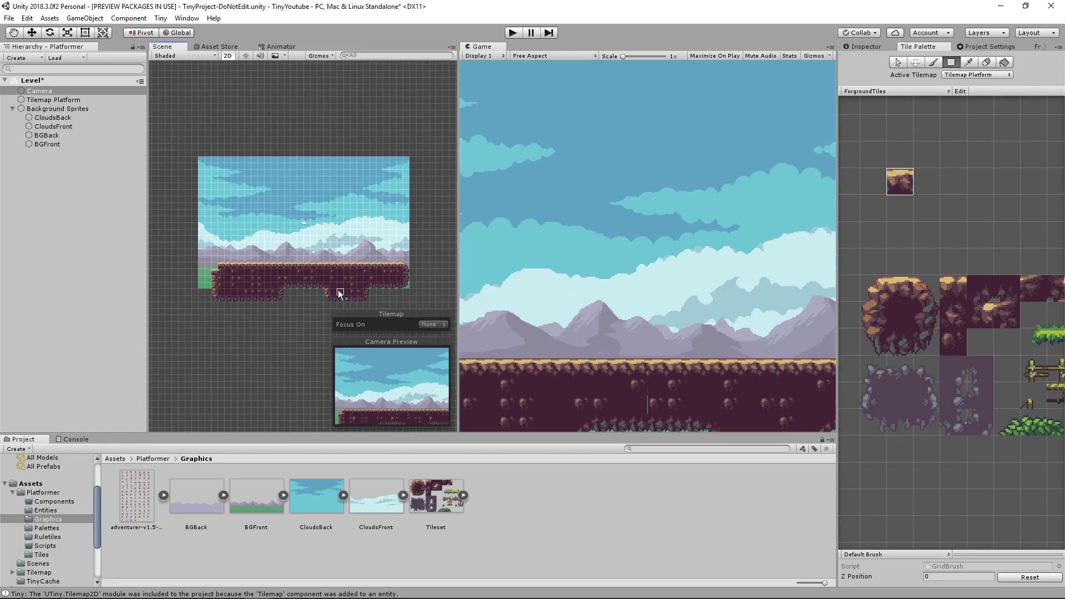
{"action": "left_click_drag", "start_coordinate": [238, 311], "coordinate": [436, 292], "text": "shift"}
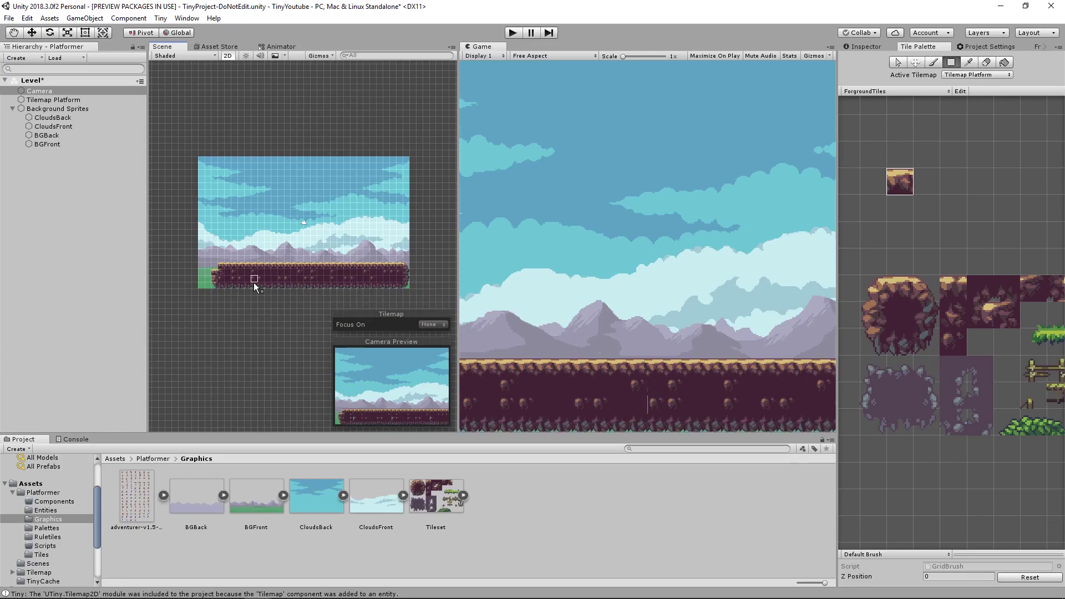
Erase the ground's uneven left end and cut a gap that splits it into two separate platforms
{"action": "left_click_drag", "start_coordinate": [169, 298], "coordinate": [213, 239]}
{"action": "left_click", "coordinate": [287, 240]}
{"action": "left_click_drag", "start_coordinate": [322, 295], "coordinate": [334, 260], "text": "shift"}
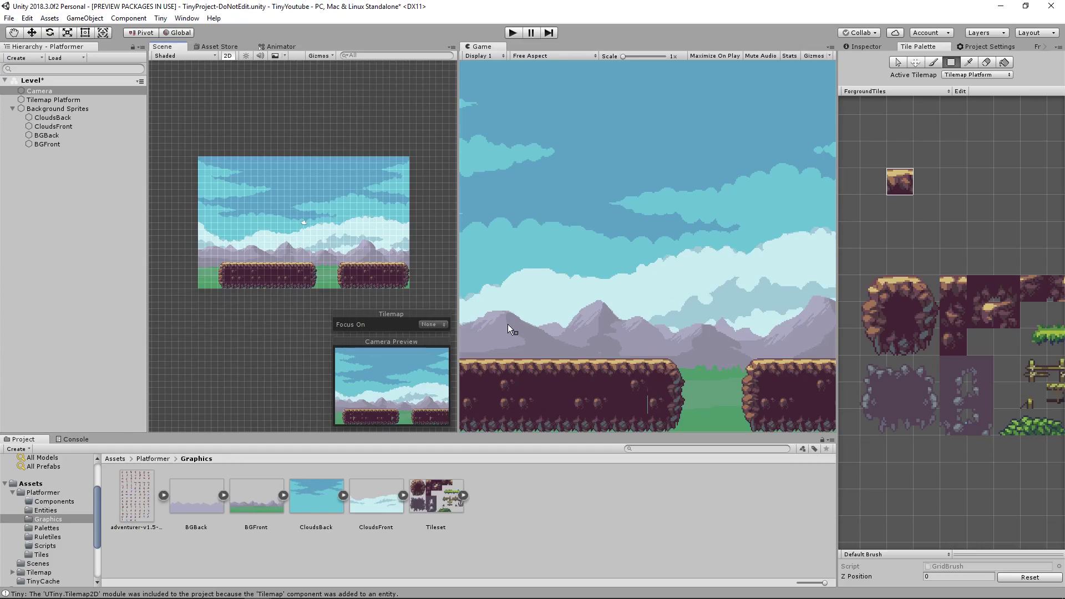
Save the Level scene
{"action": "left_click", "coordinate": [256, 188]}
{"action": "mouse_move", "coordinate": [256, 188]}
{"action": "middle_mouse_down"}
{"action": "mouse_move", "coordinate": [244, 183]}
{"action": "mouse_move", "coordinate": [268, 182]}
{"action": "middle_mouse_up"}
{"action": "key", "text": "ctrl+z"}
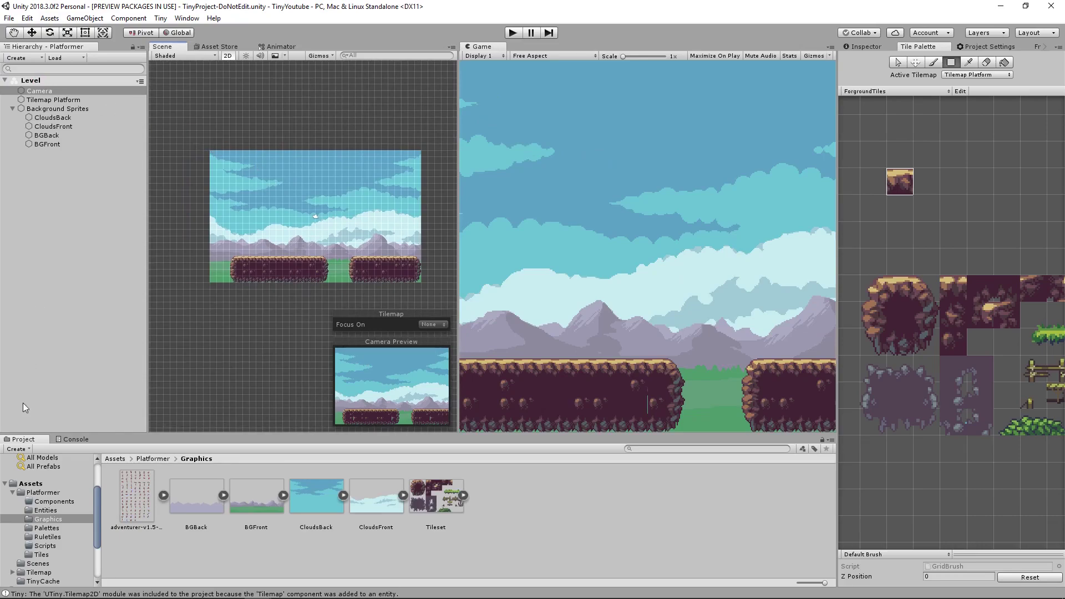
Open the Platformer project asset from the Platformer folder in Assets
{"action": "left_click", "coordinate": [43, 573]}
{"action": "scroll", "coordinate": [43, 575], "scroll_direction": "down", "scroll_amount": 3}
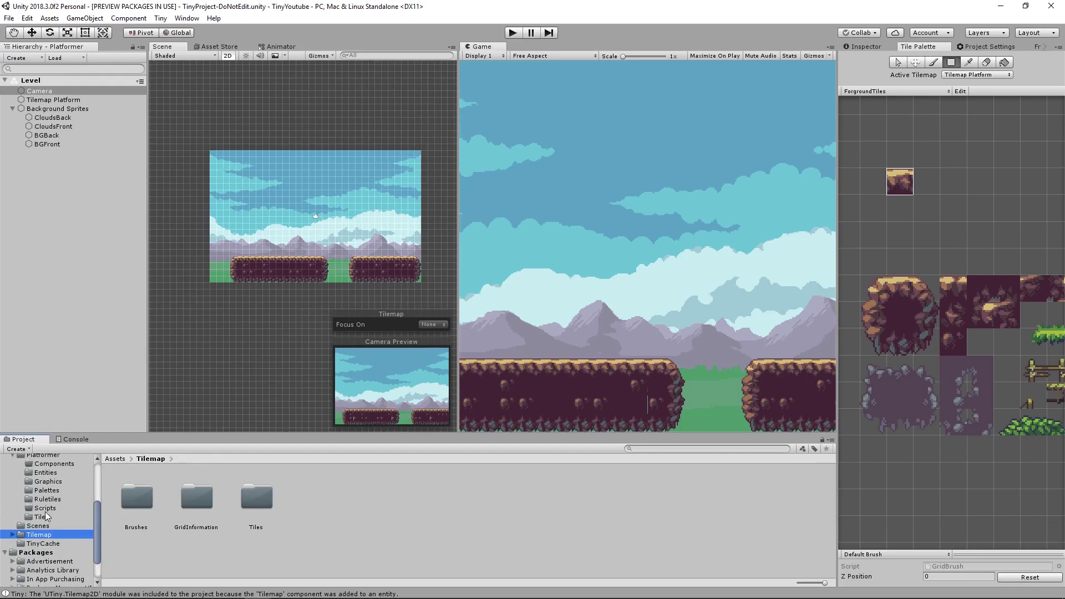
{"action": "scroll", "coordinate": [44, 500], "scroll_direction": "up", "scroll_amount": 3}
{"action": "left_click", "coordinate": [43, 488]}
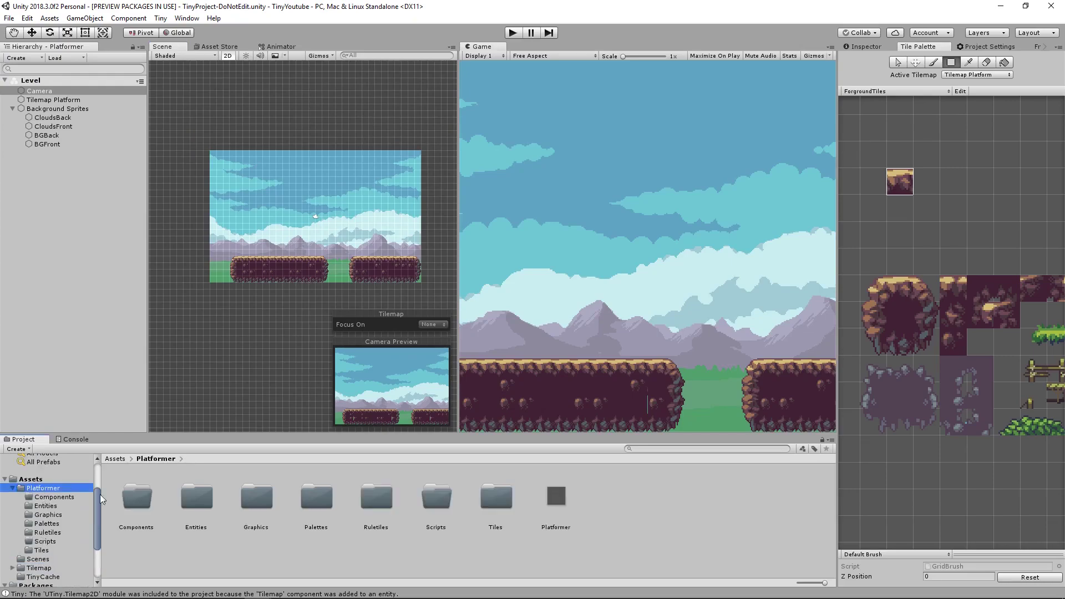
{"action": "double_click", "coordinate": [557, 497]}
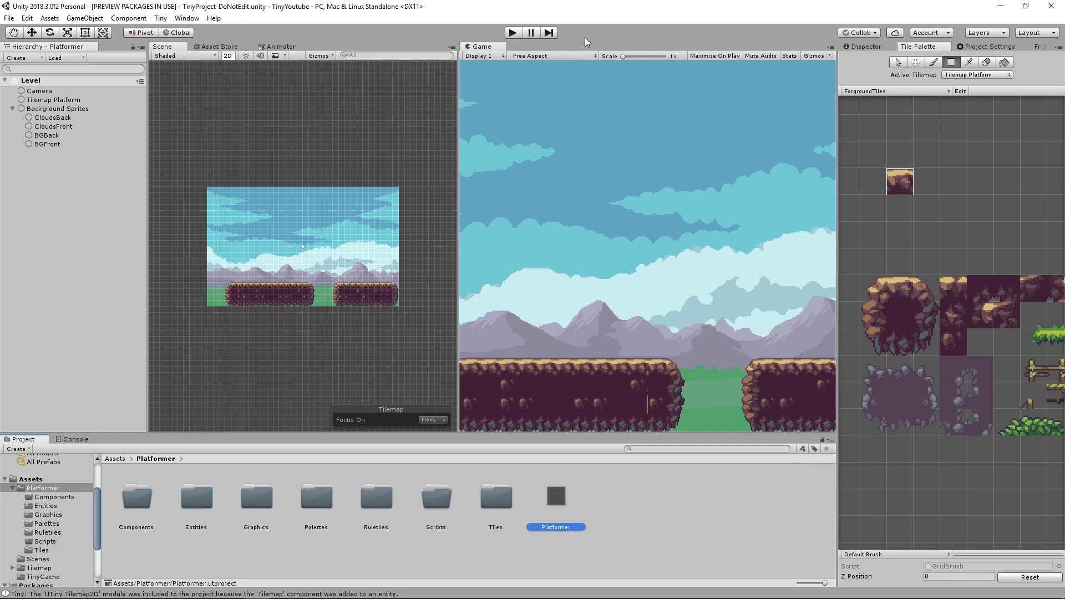
Run the game in the browser to preview the finished platforms and layered background
{"action": "left_click", "coordinate": [513, 34]}
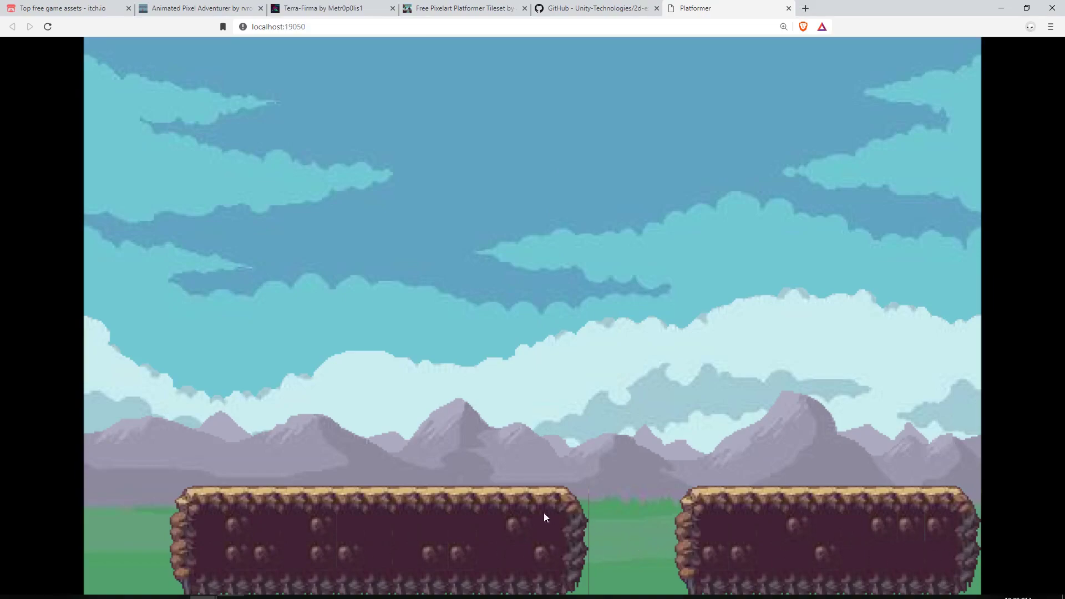
{"action": "mouse_move", "coordinate": [260, 585]}
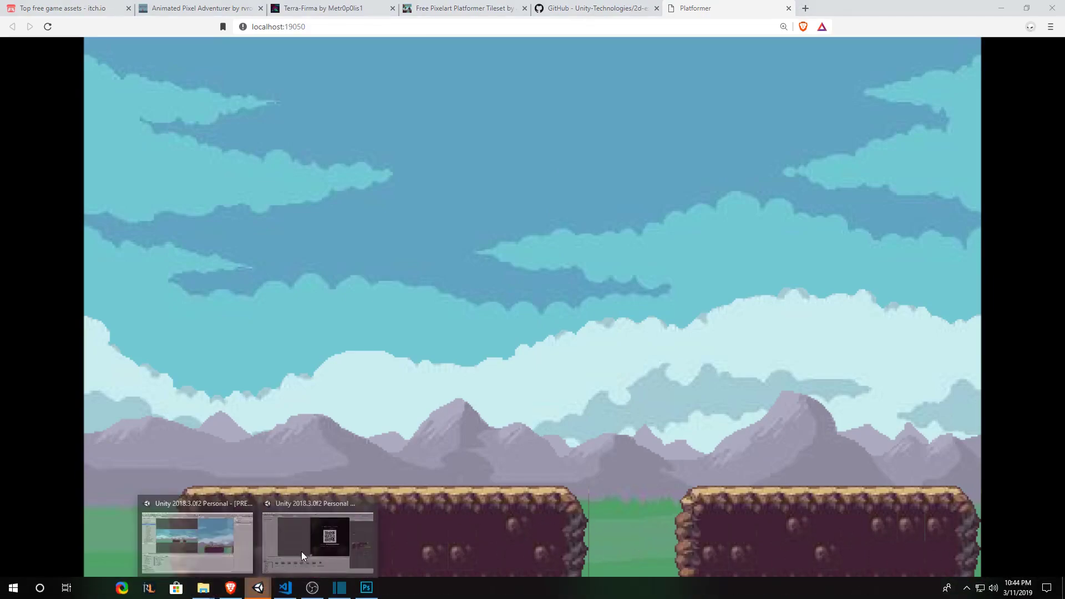
Recheck the running game in the browser, return to Unity and stop Play mode
{"action": "left_click", "coordinate": [316, 533]}
{"action": "left_click", "coordinate": [230, 588]}
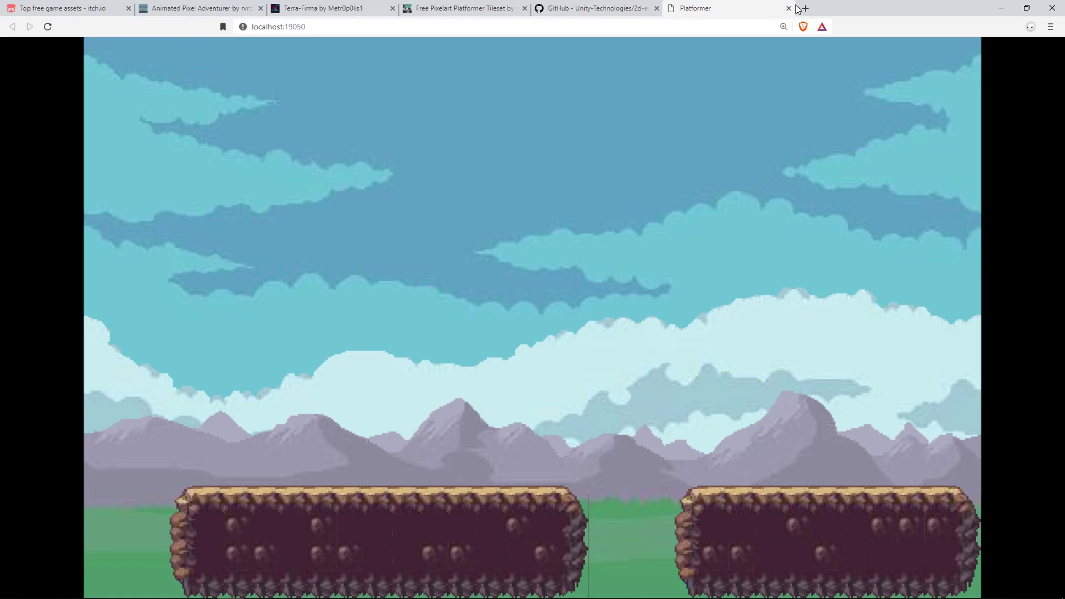
{"action": "key", "text": "alt+Tab"}
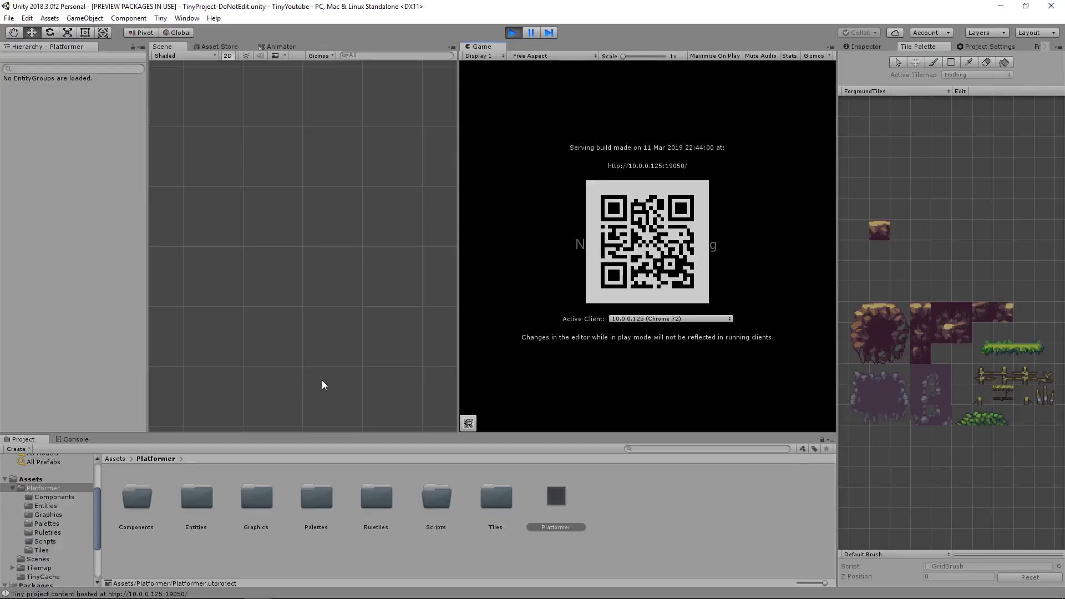
{"action": "left_click", "coordinate": [514, 34]}
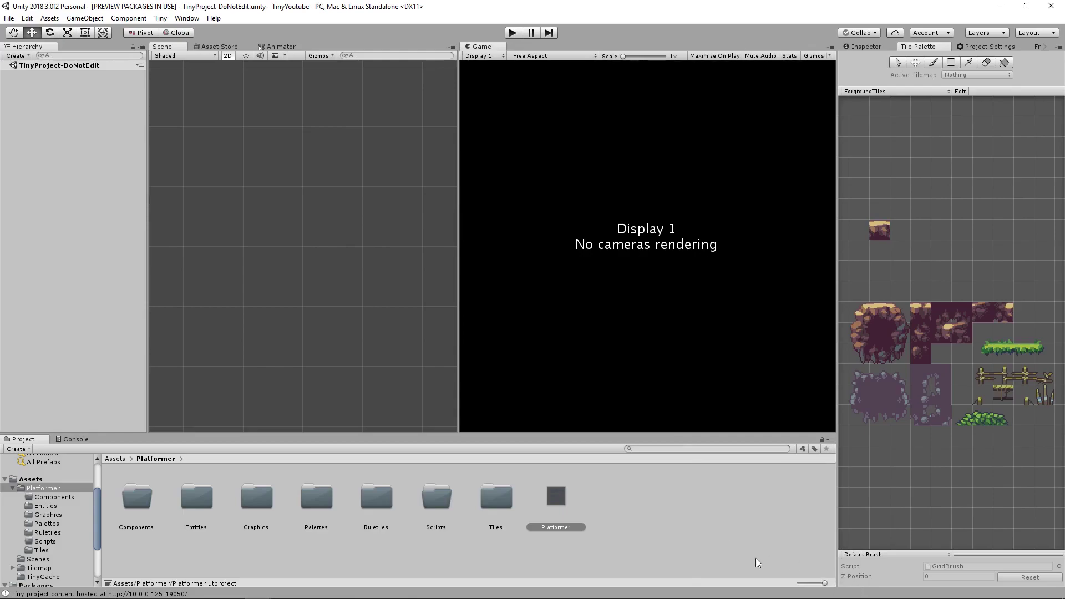
Create a sprite atlas named ForgroundSprites in the Platformer project's Graphics folder
{"action": "left_click_drag", "start_coordinate": [825, 583], "coordinate": [799, 583]}
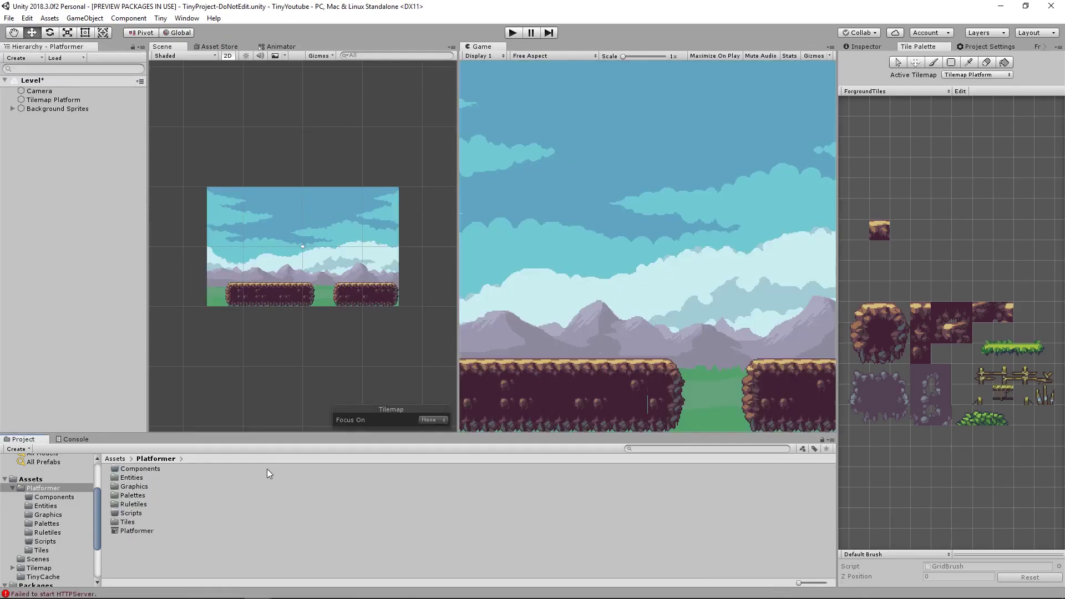
{"action": "double_click", "coordinate": [142, 486]}
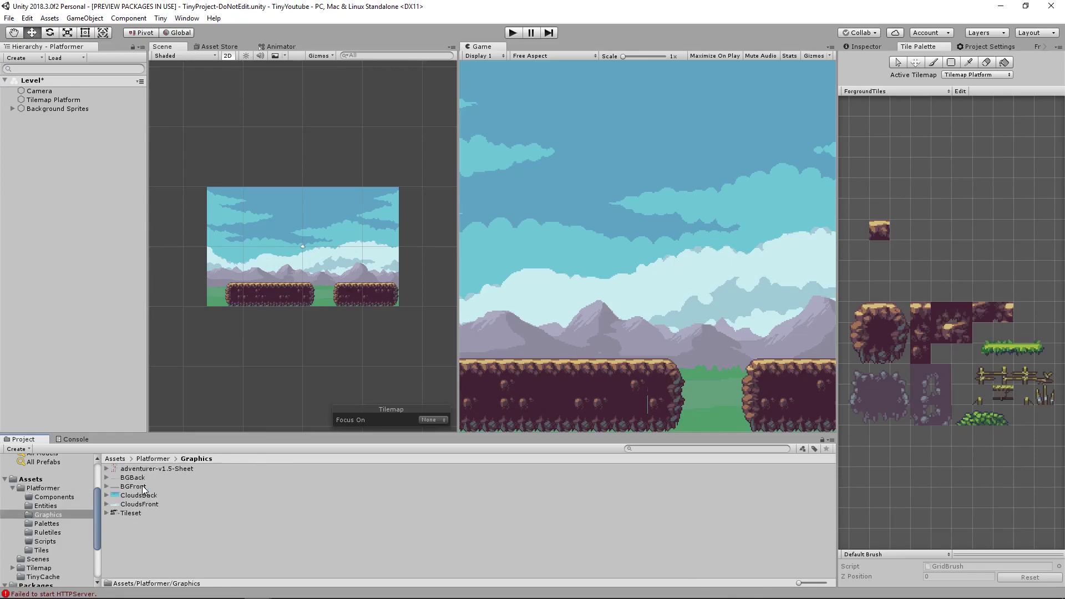
{"action": "right_click", "coordinate": [128, 533]}
{"action": "mouse_move", "coordinate": [214, 269]}
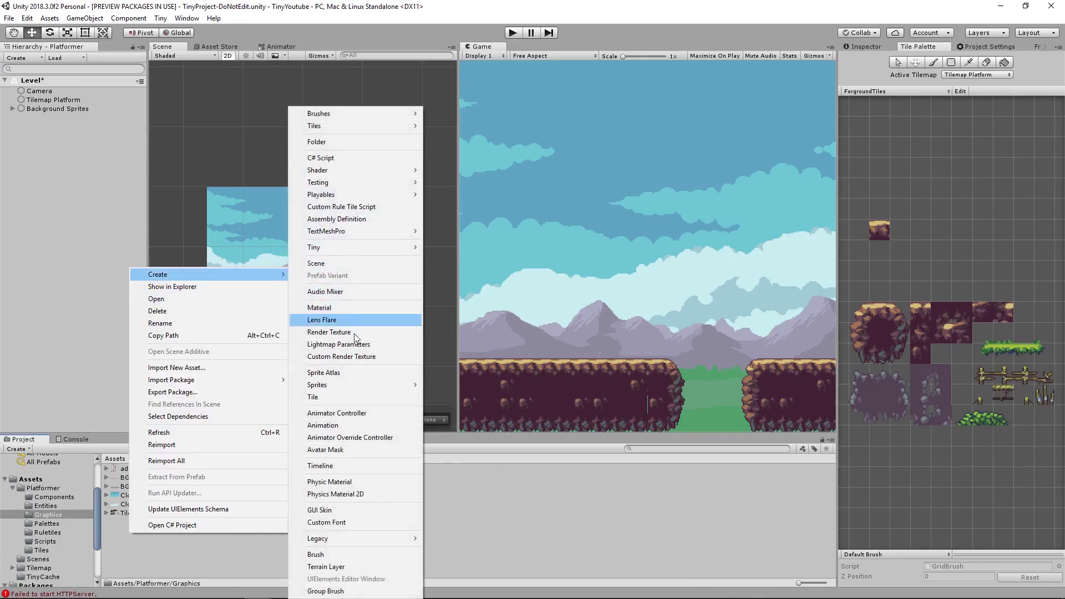
{"action": "left_click", "coordinate": [337, 372]}
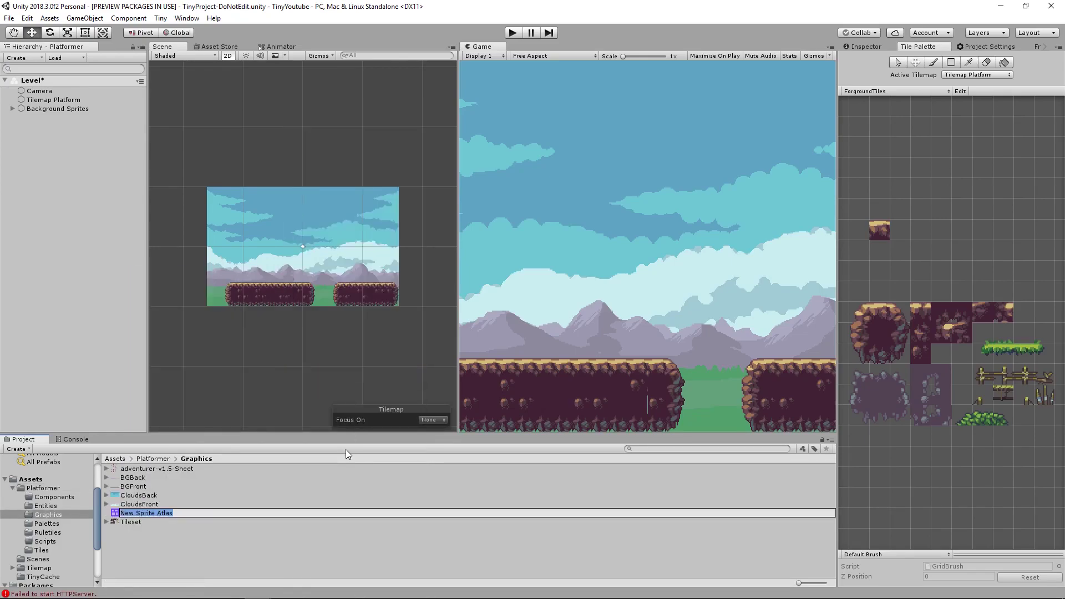
{"action": "type", "text": "ForgroundSprites"}
{"action": "key", "text": "Return"}
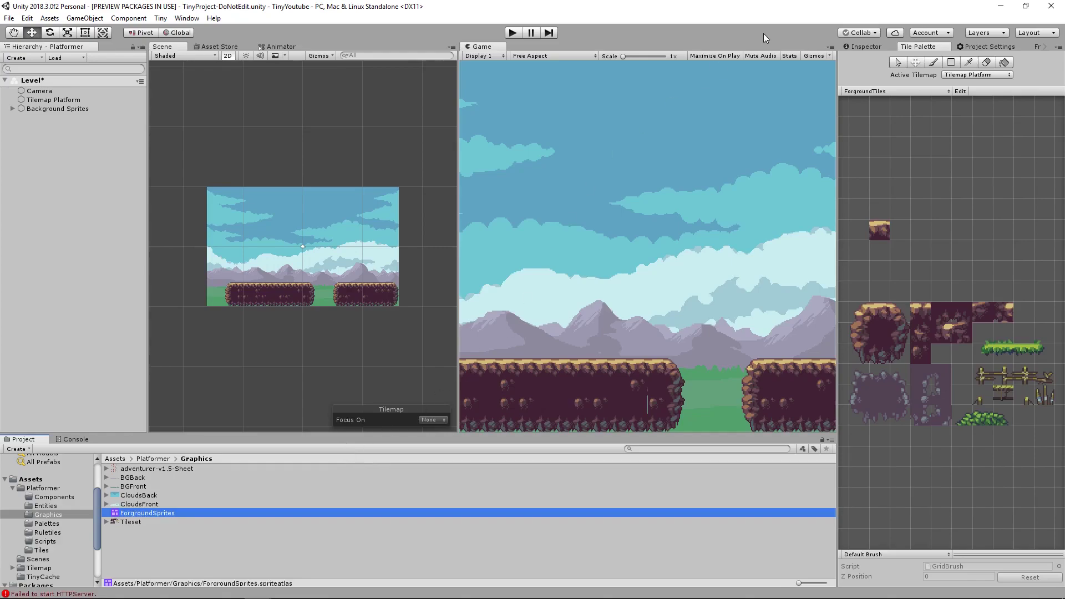
Configure the ForgroundSprites atlas with Allow Rotation and Tight Packing off, Point filter mode and compression None
{"action": "left_click", "coordinate": [861, 47]}
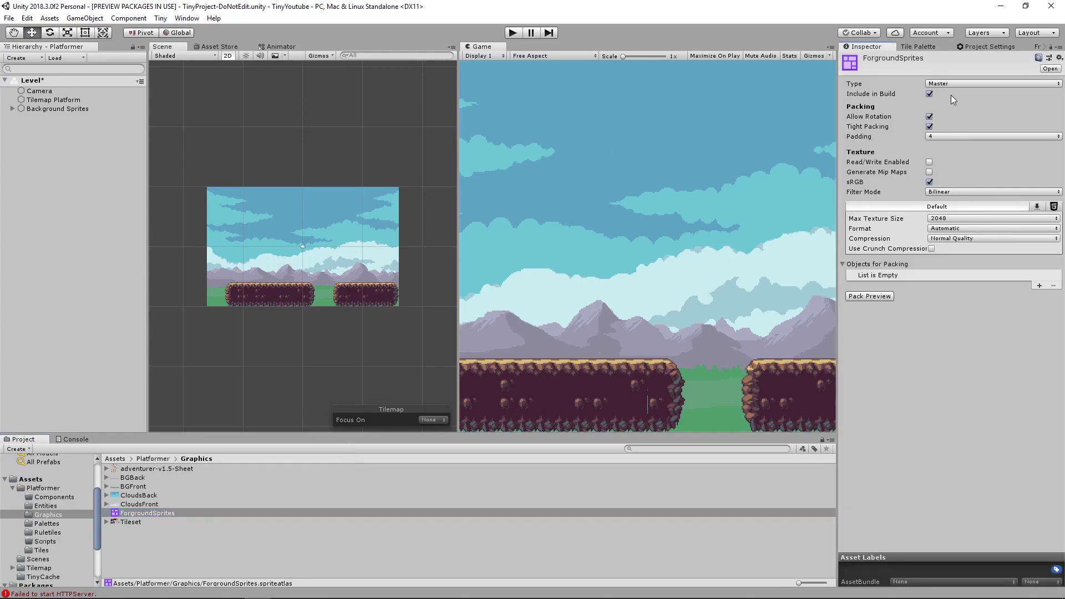
{"action": "left_click", "coordinate": [929, 117]}
{"action": "left_click", "coordinate": [930, 127]}
{"action": "left_click", "coordinate": [947, 135]}
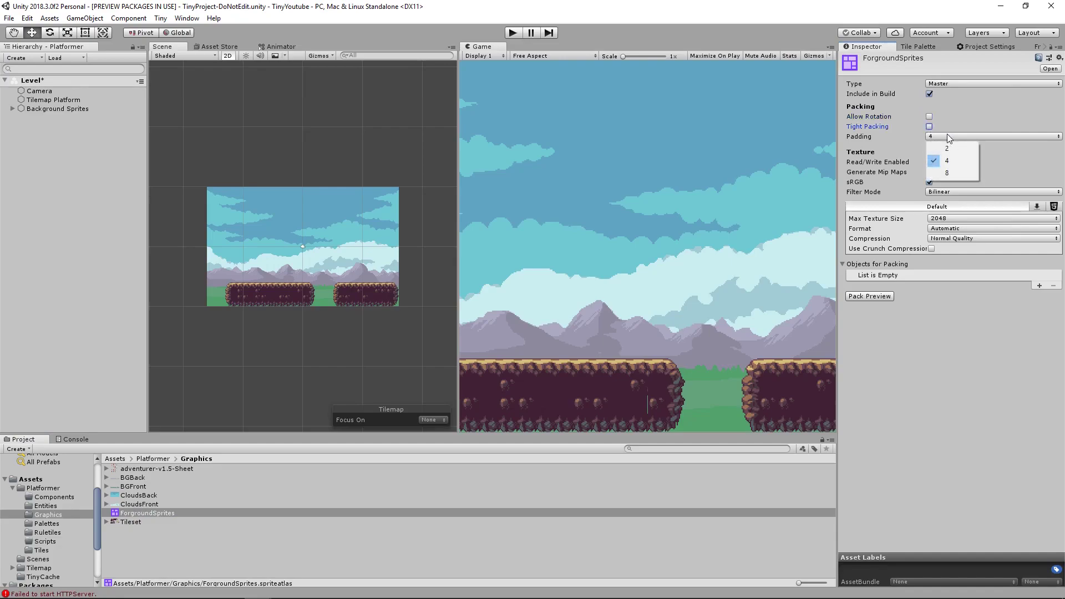
{"action": "left_click", "coordinate": [933, 219]}
{"action": "left_click", "coordinate": [947, 191]}
{"action": "left_click", "coordinate": [994, 202]}
{"action": "left_click", "coordinate": [947, 238]}
{"action": "left_click", "coordinate": [964, 252]}
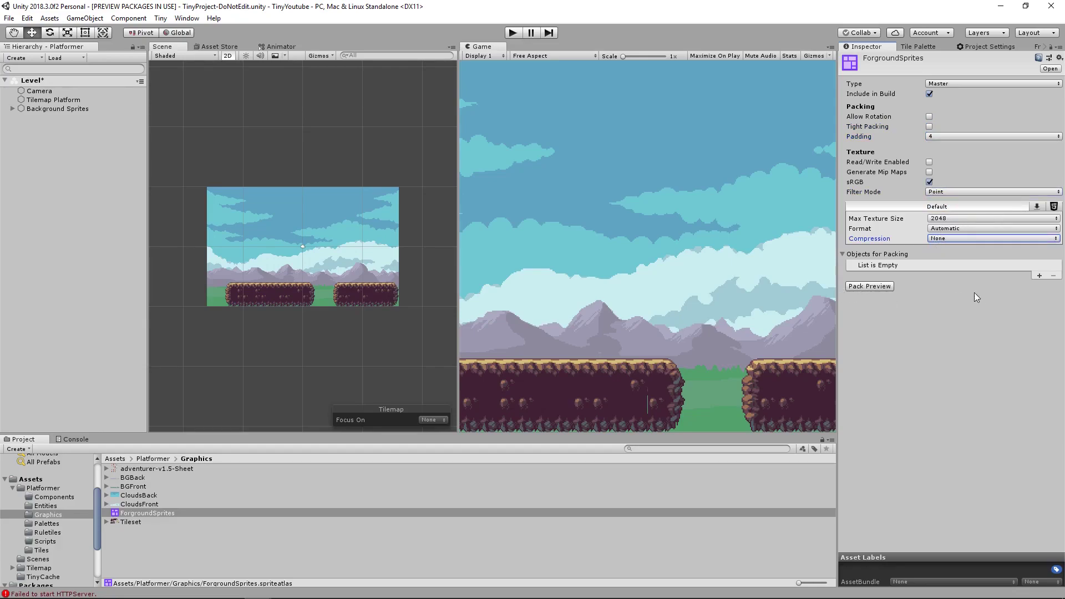
Add Tileset to the ForgroundSprites atlas's packing objects and pack a preview with padding 8
{"action": "left_click_drag", "start_coordinate": [129, 523], "coordinate": [909, 254]}
{"action": "left_click", "coordinate": [868, 286]}
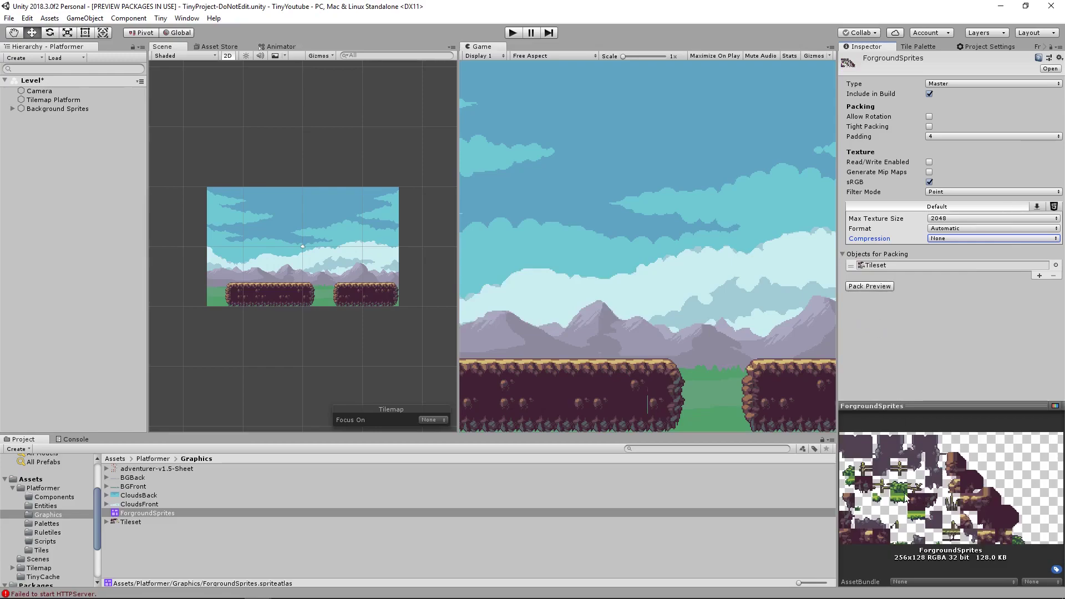
{"action": "left_click", "coordinate": [940, 141]}
{"action": "left_click", "coordinate": [948, 172]}
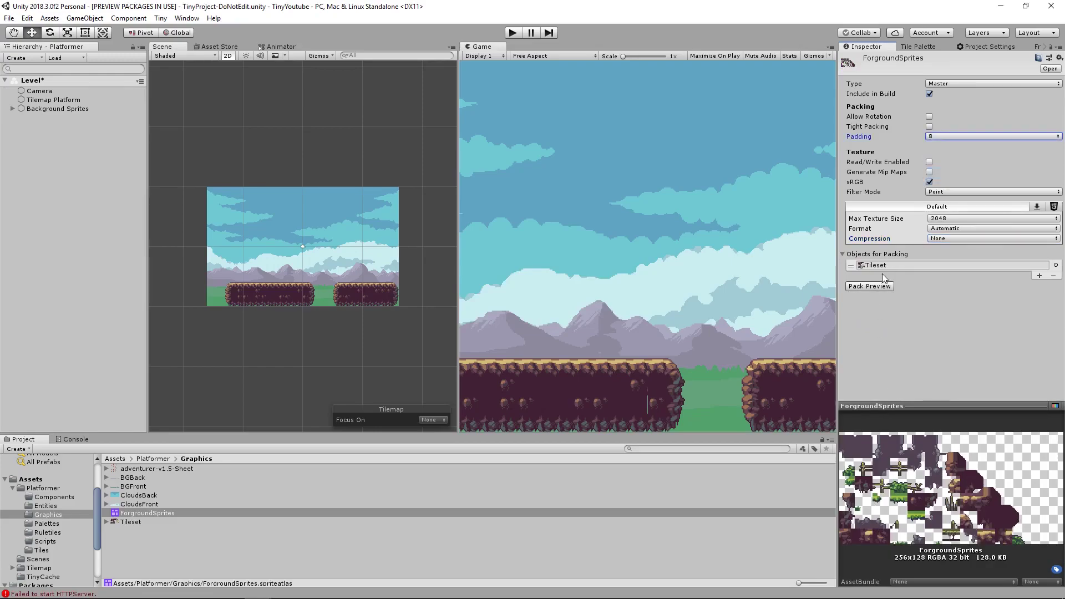
{"action": "left_click", "coordinate": [879, 286]}
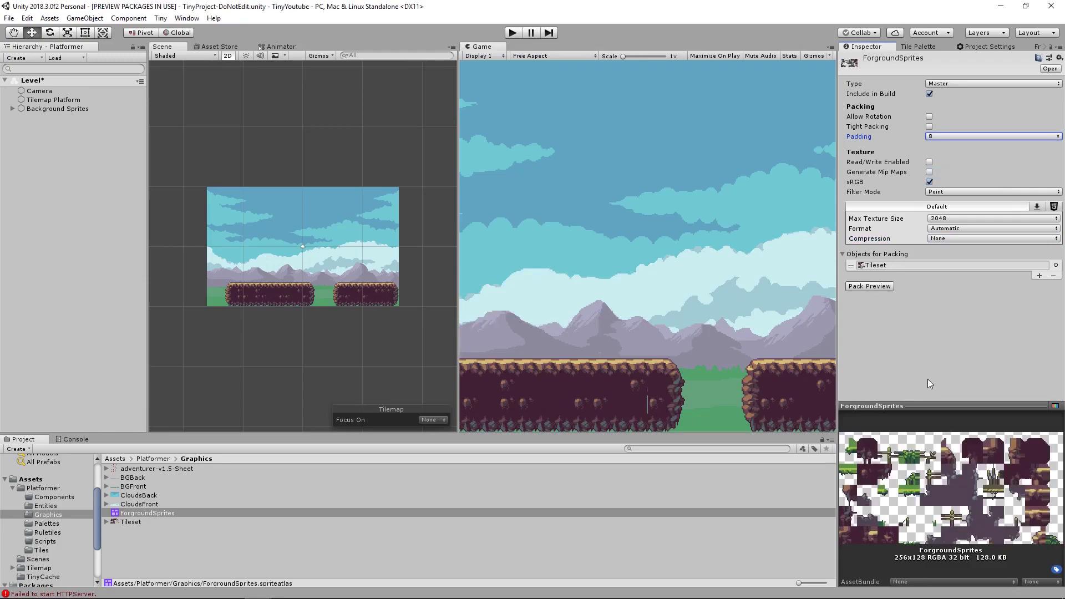
Compare atlas padding by packing a preview at 4 and packing it again at 8
{"action": "left_click", "coordinate": [944, 137]}
{"action": "left_click", "coordinate": [946, 160]}
{"action": "left_click", "coordinate": [868, 286]}
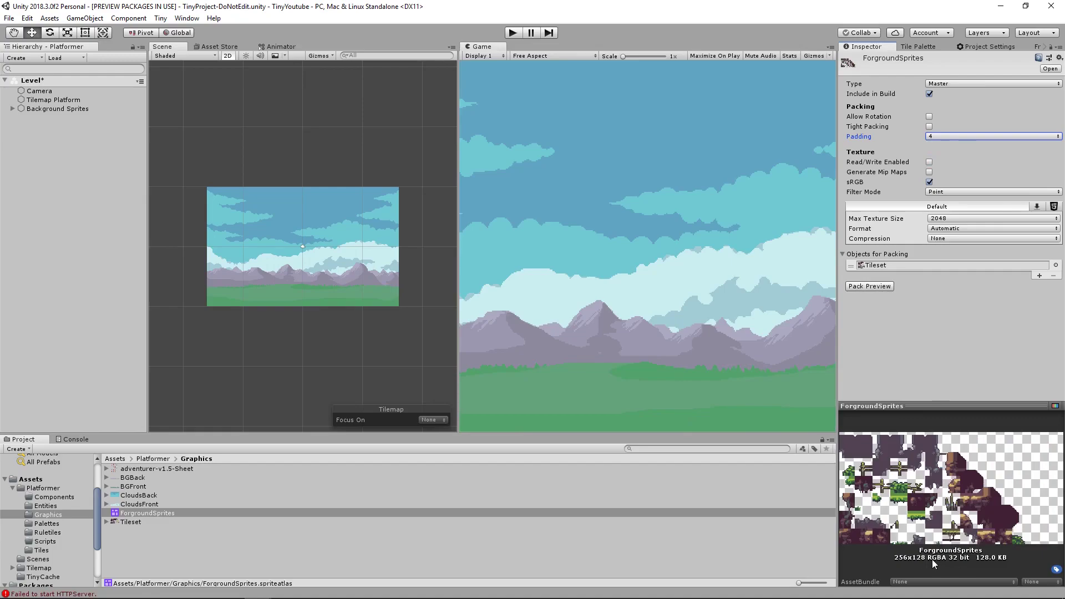
{"action": "left_click", "coordinate": [947, 136]}
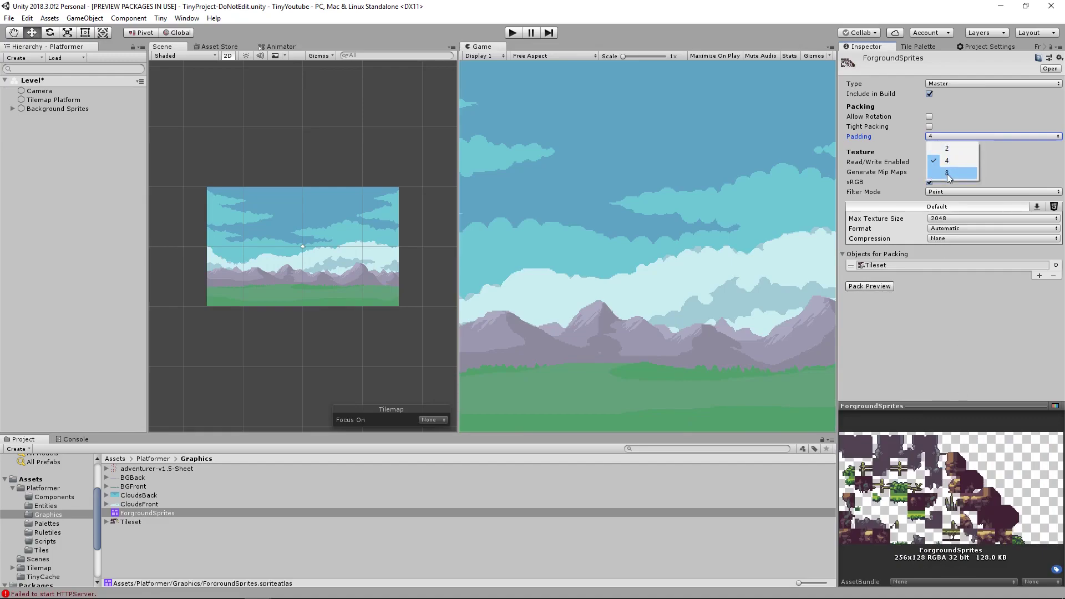
{"action": "left_click", "coordinate": [947, 173]}
{"action": "left_click", "coordinate": [886, 284]}
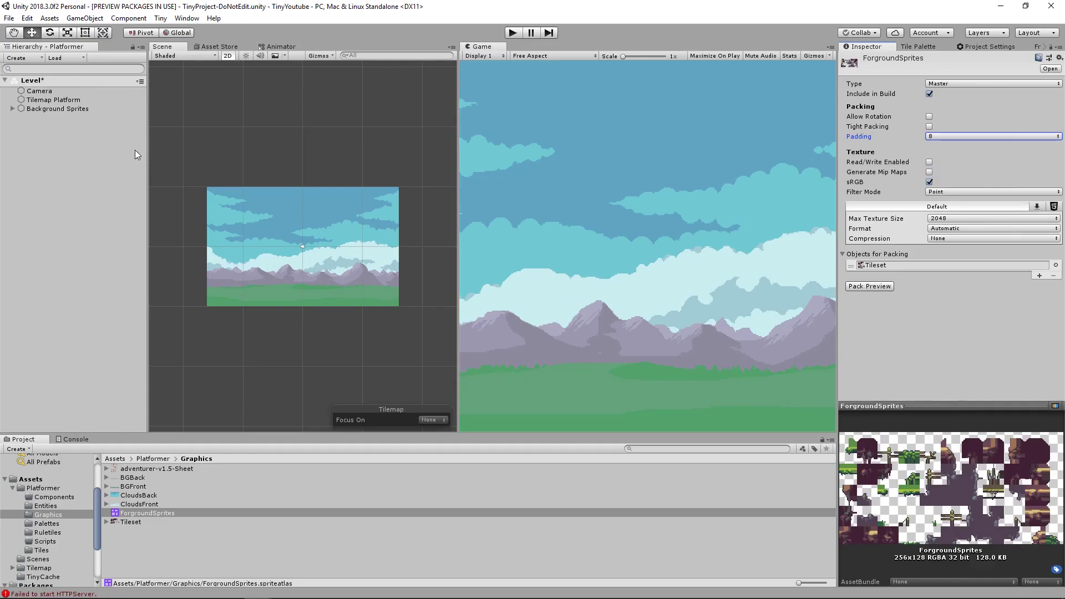
Disable and re-enable the Tilemap Platform entity to refresh its tiles in the scene
{"action": "left_click", "coordinate": [63, 101]}
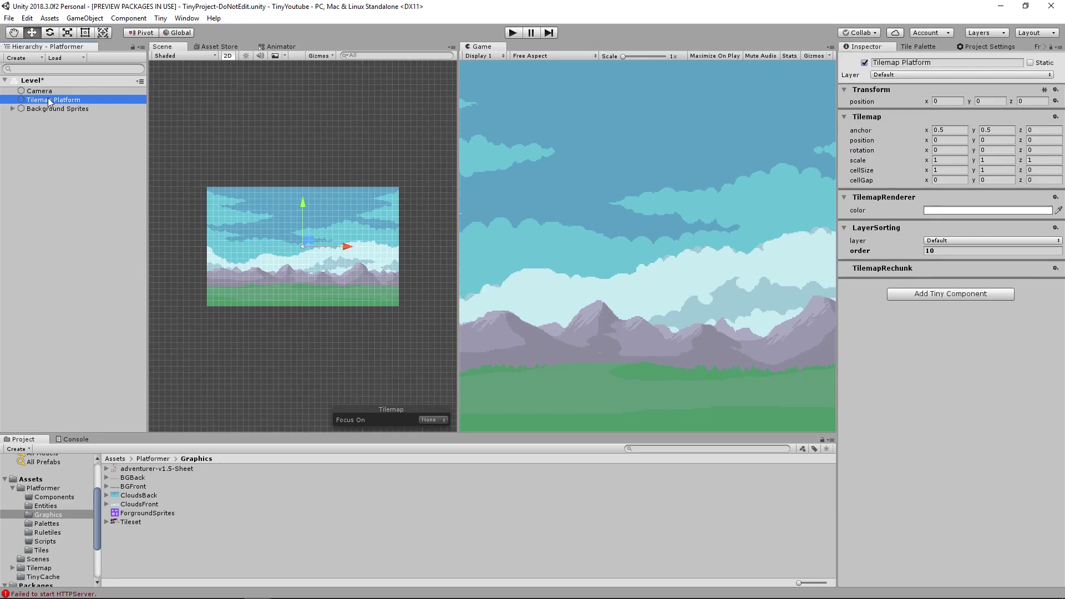
{"action": "left_click", "coordinate": [864, 63]}
{"action": "left_click", "coordinate": [864, 62]}
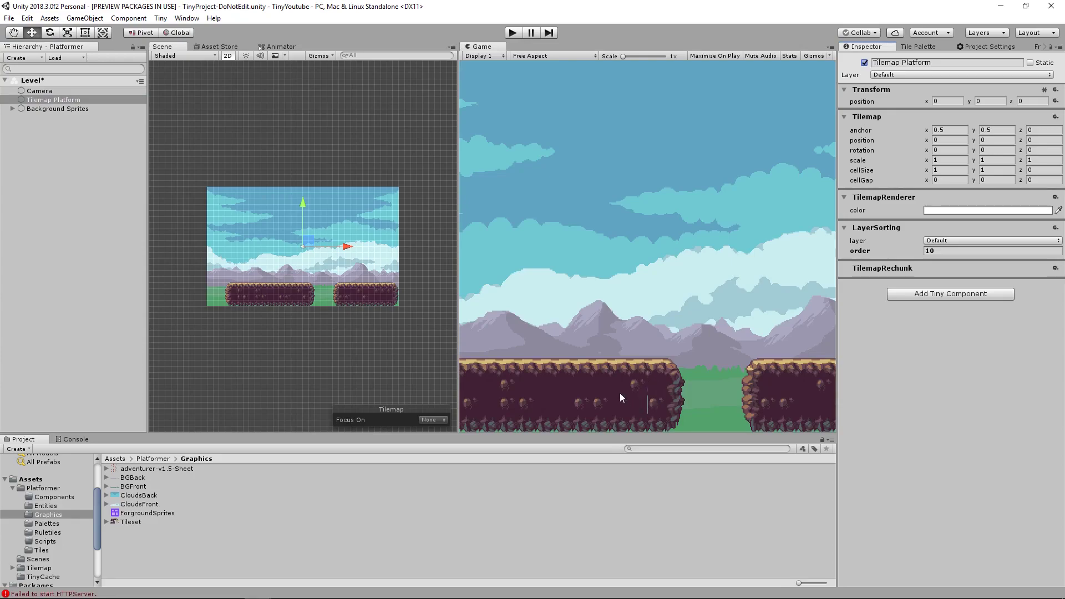
Run the game in the browser, shrink the window to inspect the platform tiles at different sizes, and stop the game in Unity
{"action": "left_click", "coordinate": [513, 34]}
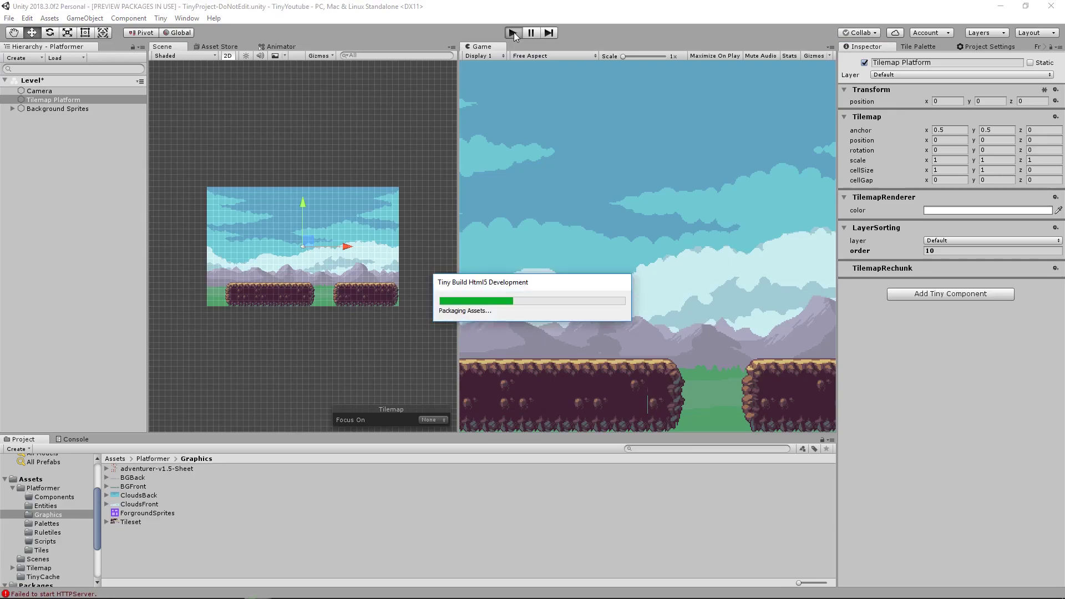
{"action": "mouse_move", "coordinate": [282, 594]}
{"action": "left_click", "coordinate": [227, 589]}
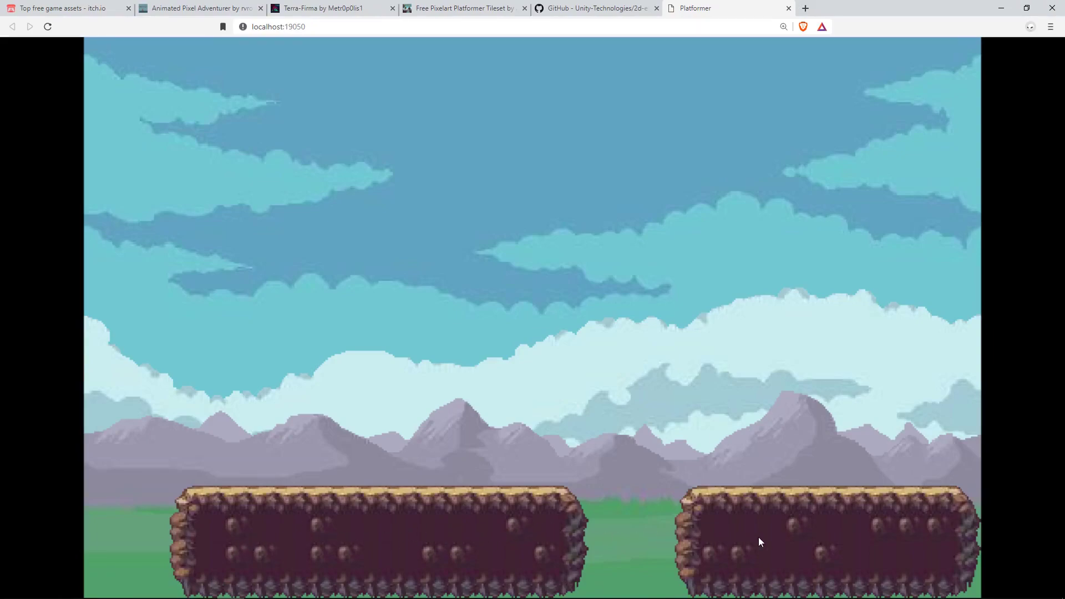
{"action": "double_click", "coordinate": [923, 4]}
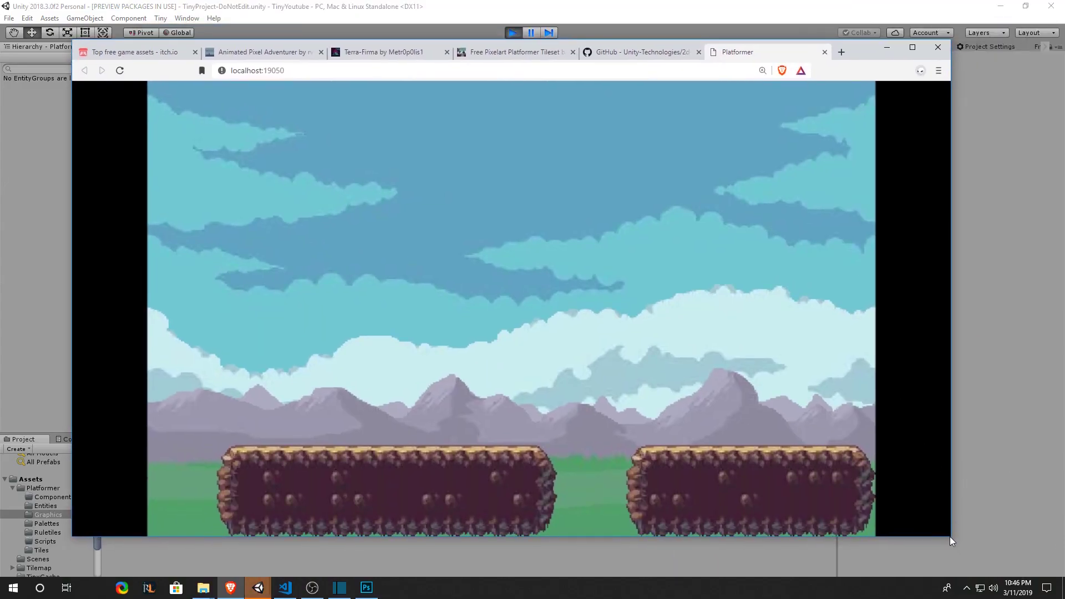
{"action": "left_click_drag", "start_coordinate": [951, 537], "coordinate": [817, 536]}
{"action": "left_click_drag", "start_coordinate": [847, 452], "coordinate": [848, 452]}
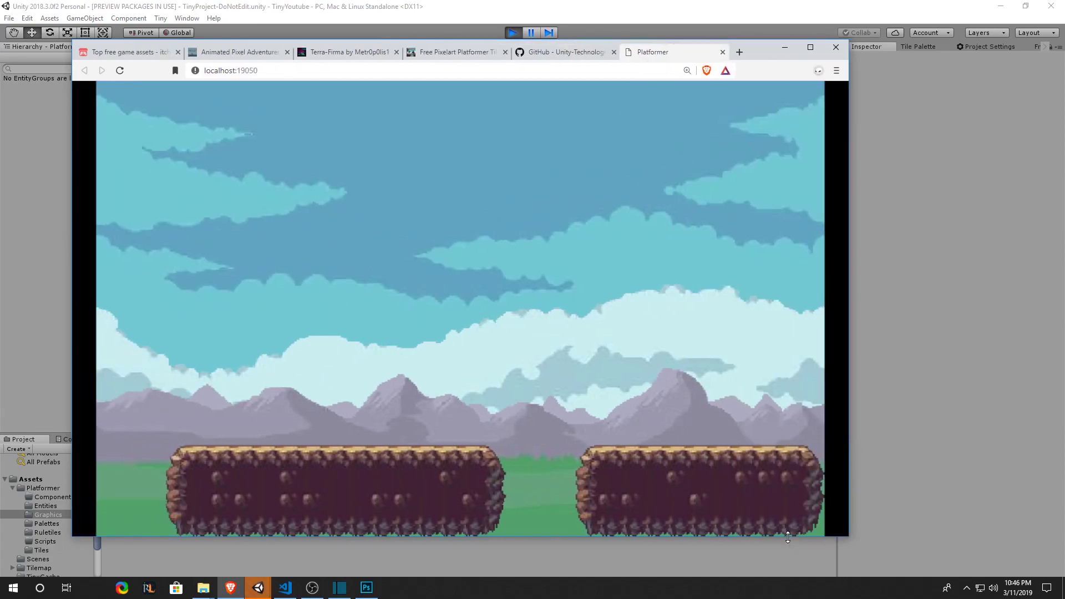
{"action": "left_click_drag", "start_coordinate": [768, 454], "coordinate": [741, 472]}
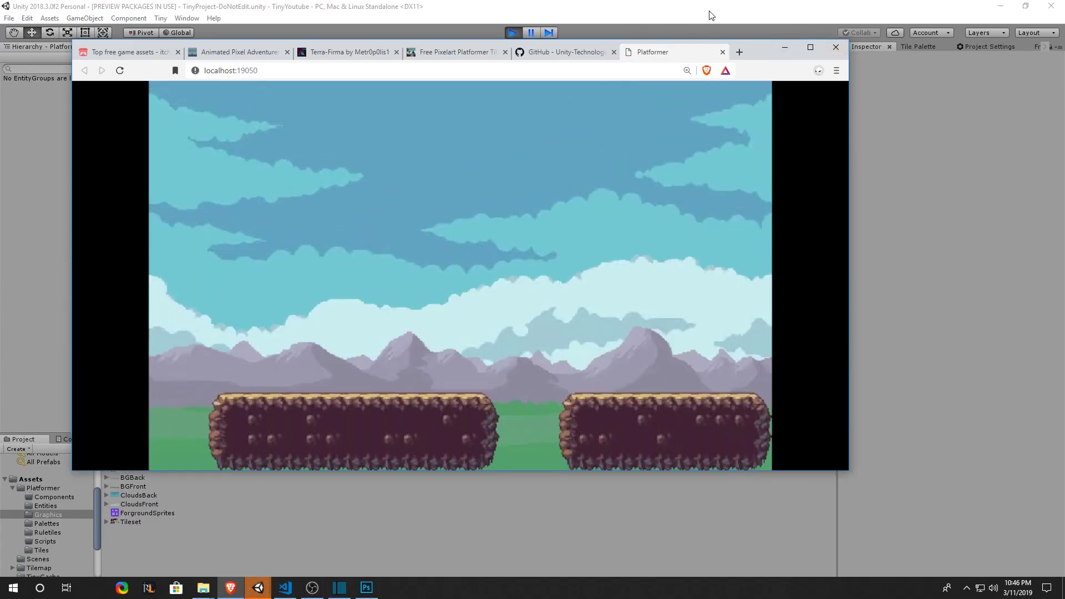
{"action": "left_click", "coordinate": [687, 9]}
{"action": "left_click", "coordinate": [508, 33]}
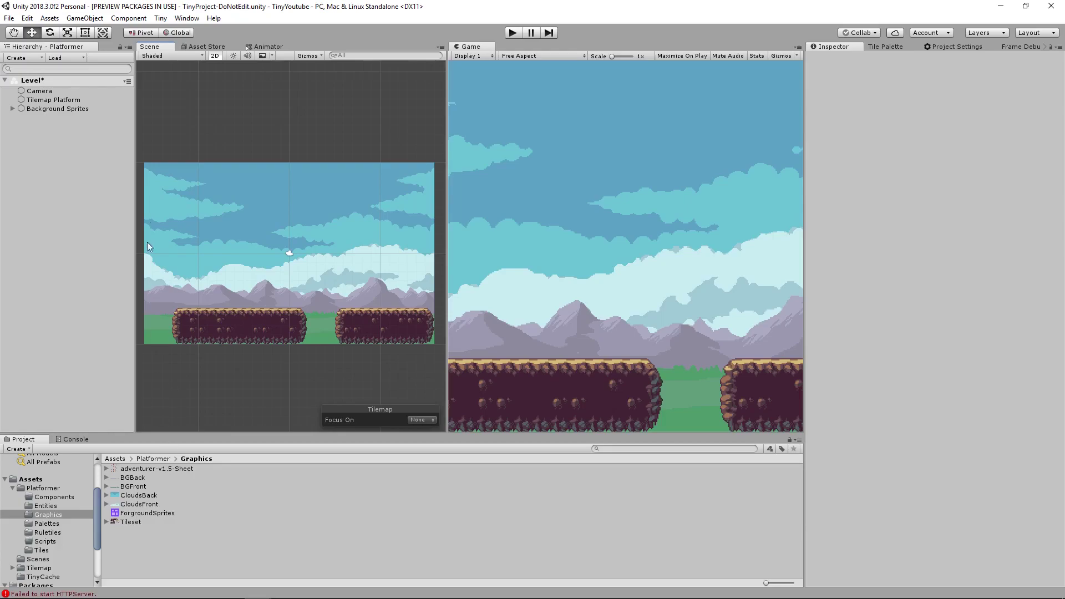
Set the Platformer project's default texture format to Source in the Tiny project settings
{"action": "left_click", "coordinate": [38, 489]}
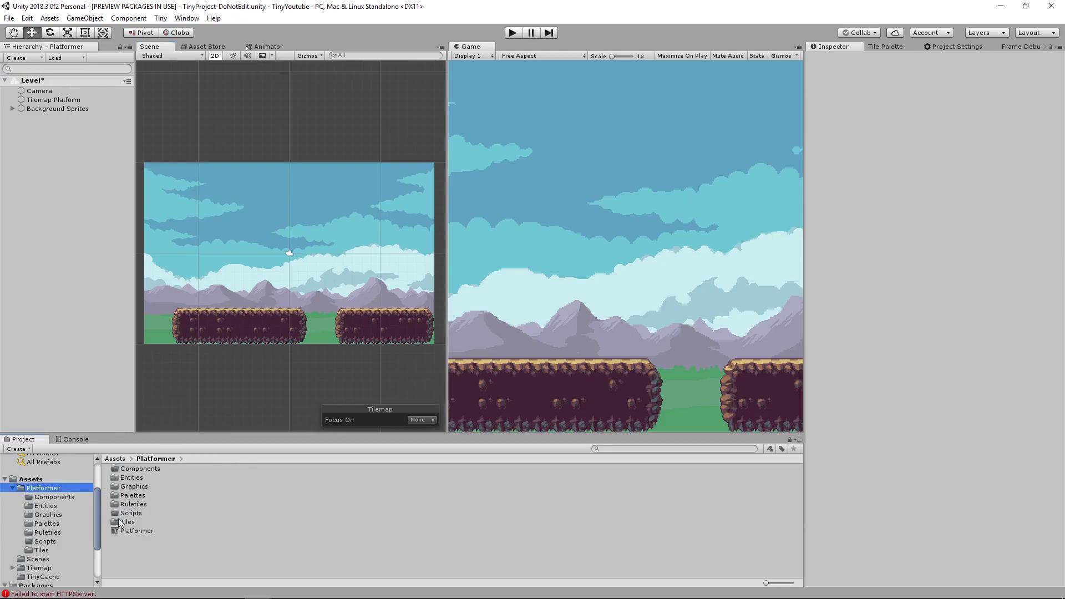
{"action": "left_click", "coordinate": [137, 533]}
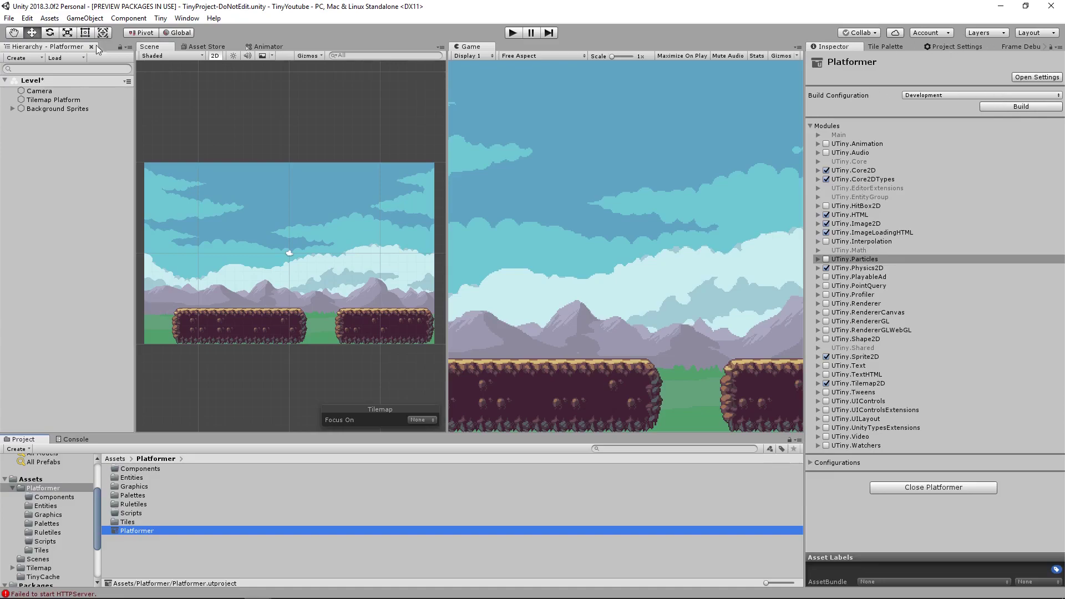
{"action": "left_click", "coordinate": [943, 47]}
{"action": "left_click", "coordinate": [810, 184]}
{"action": "left_click", "coordinate": [809, 185]}
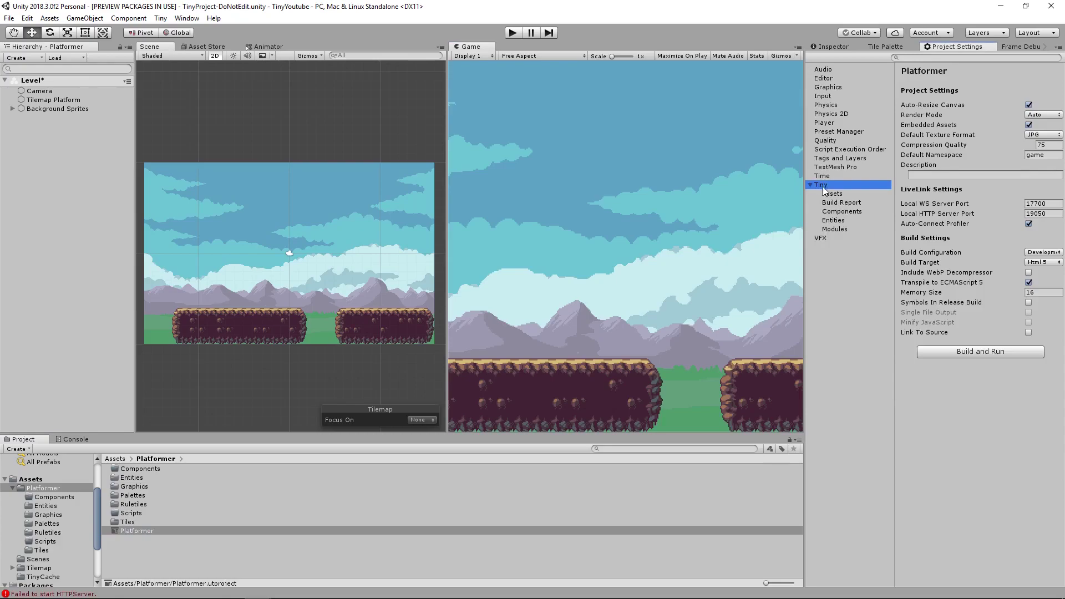
{"action": "left_click", "coordinate": [826, 193]}
{"action": "left_click", "coordinate": [832, 212]}
{"action": "left_click", "coordinate": [829, 192]}
{"action": "left_click", "coordinate": [827, 186]}
{"action": "left_click", "coordinate": [1041, 136]}
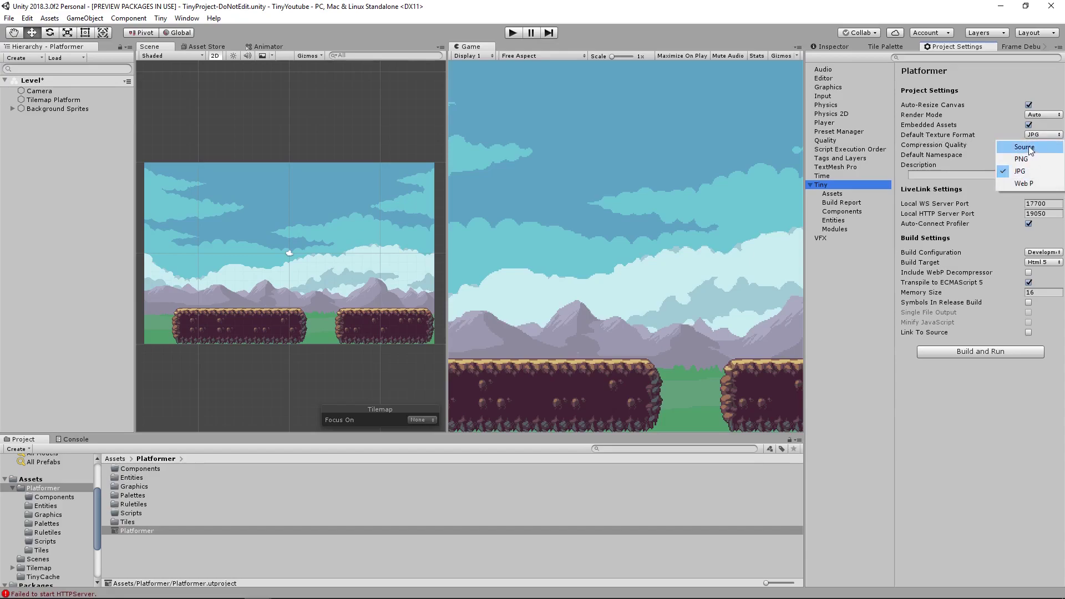
{"action": "left_click", "coordinate": [1028, 147]}
Run the game in the browser to check the texture quality, and stop it in Unity
{"action": "left_click", "coordinate": [513, 33]}
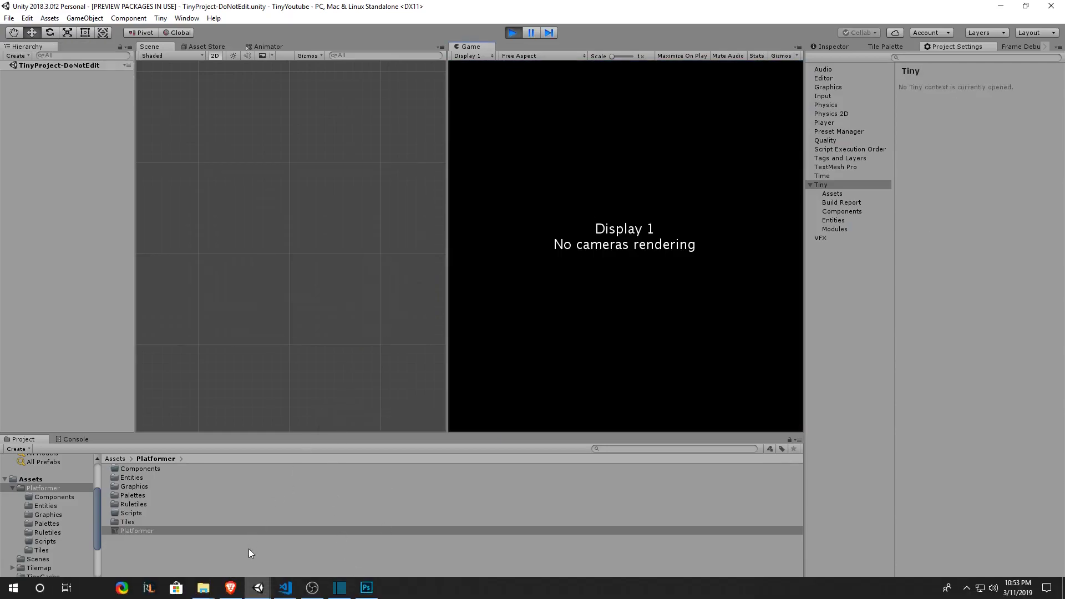
{"action": "left_click", "coordinate": [231, 588]}
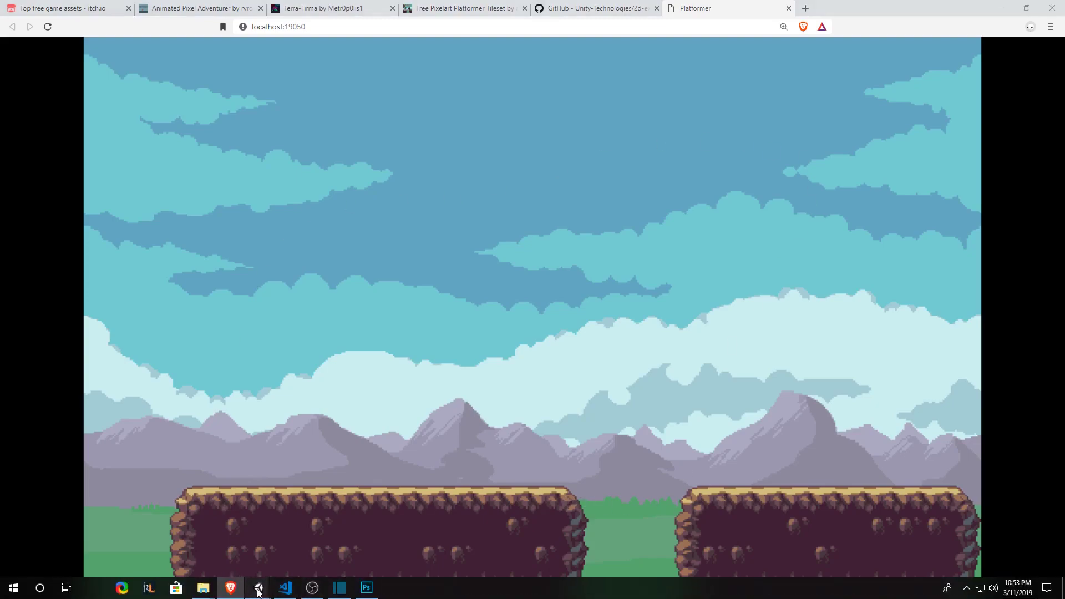
{"action": "mouse_move", "coordinate": [259, 588]}
{"action": "left_click", "coordinate": [328, 553]}
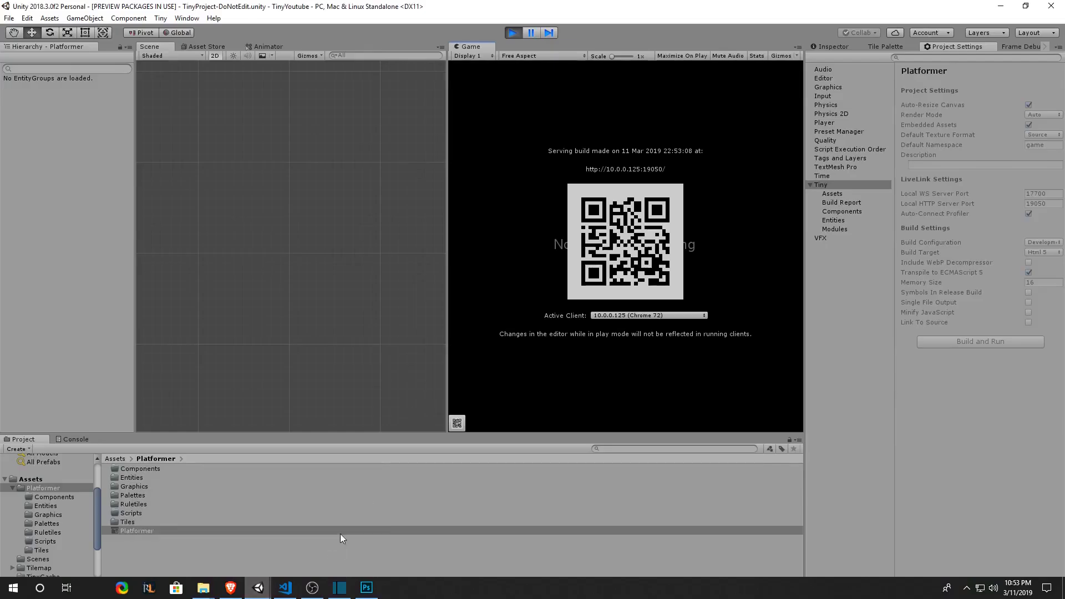
{"action": "left_click", "coordinate": [514, 32]}
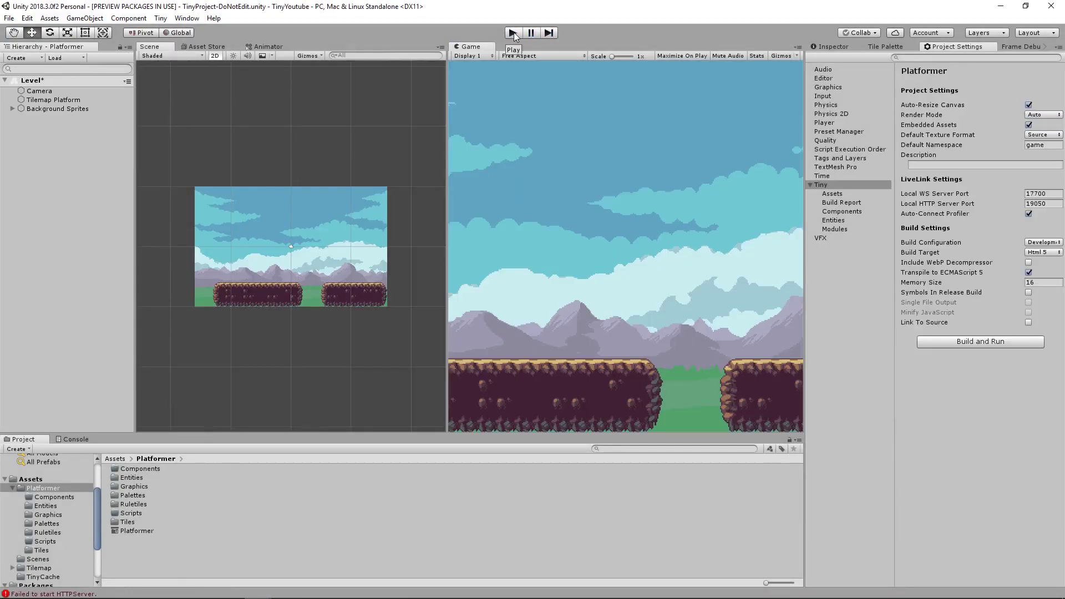
Create an empty entity in the Level group, place it directly below Tilemap Platform, and name it Tilemap Foreground
{"action": "left_click", "coordinate": [68, 100]}
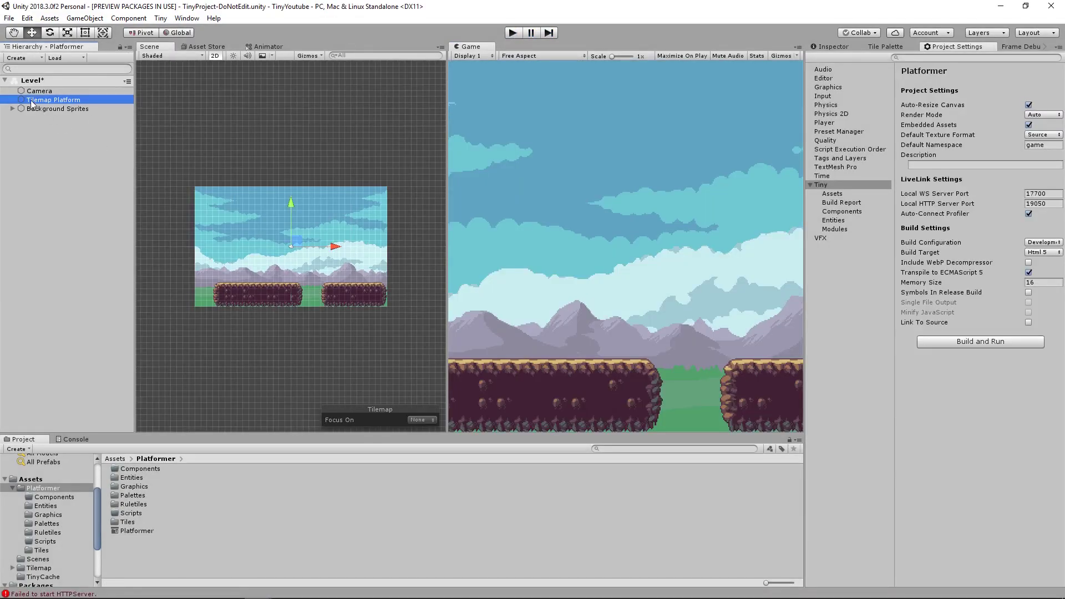
{"action": "right_click", "coordinate": [51, 80]}
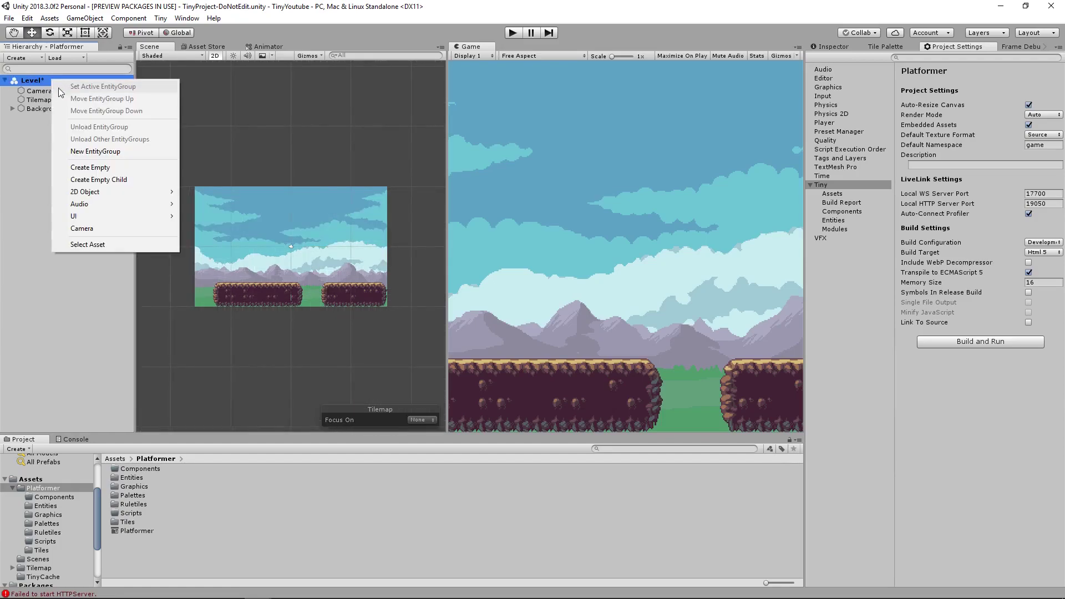
{"action": "left_click", "coordinate": [101, 168]}
{"action": "left_click", "coordinate": [61, 110]}
{"action": "key", "text": "Right"}
{"action": "left_click", "coordinate": [13, 108]}
{"action": "left_click_drag", "start_coordinate": [35, 117], "coordinate": [37, 106]}
{"action": "left_click", "coordinate": [833, 47]}
{"action": "left_click", "coordinate": [894, 62]}
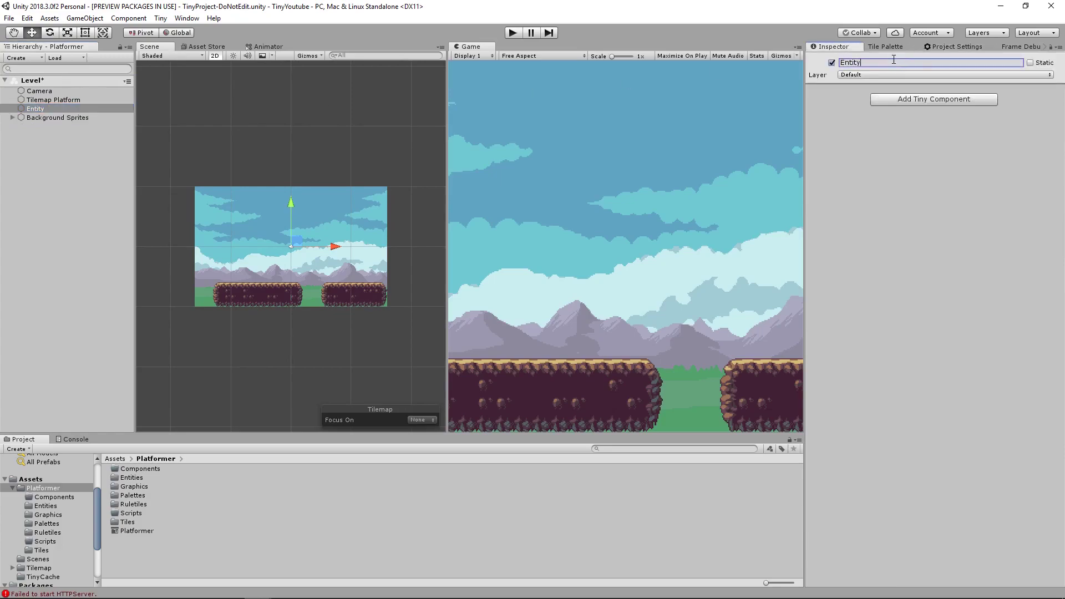
{"action": "type", "text": "Tilemap Foreground"}
{"action": "key", "text": "Return"}
Add the Transform and Tilemap components to the Tilemap Foreground entity
{"action": "left_click", "coordinate": [932, 100]}
{"action": "type", "text": "transform"}
{"action": "key", "text": "Return"}
{"action": "left_click", "coordinate": [931, 114]}
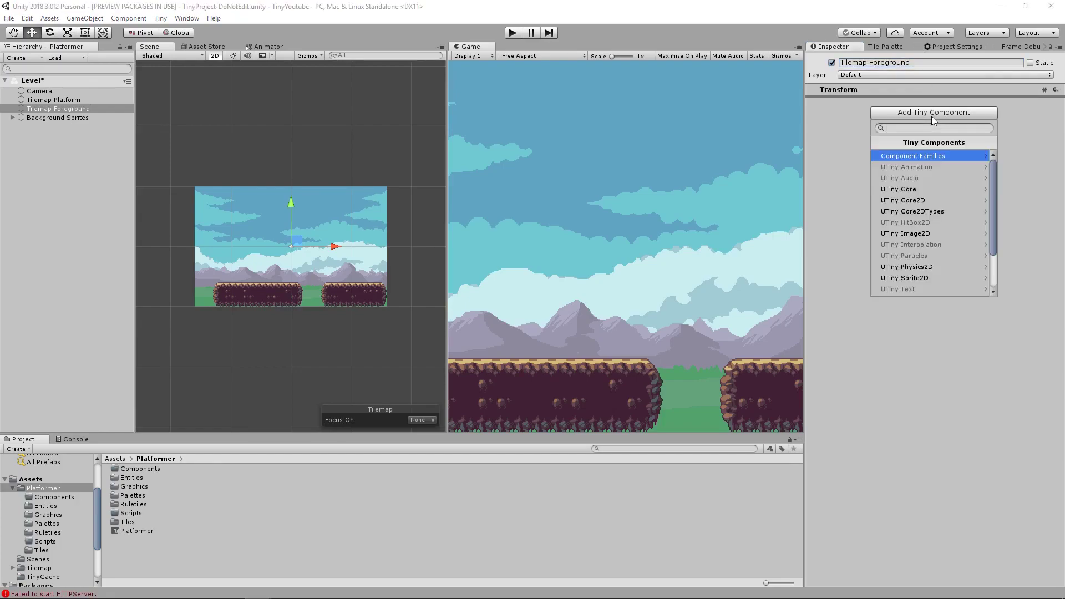
{"action": "type", "text": "tilemap"}
{"action": "key", "text": "Return"}
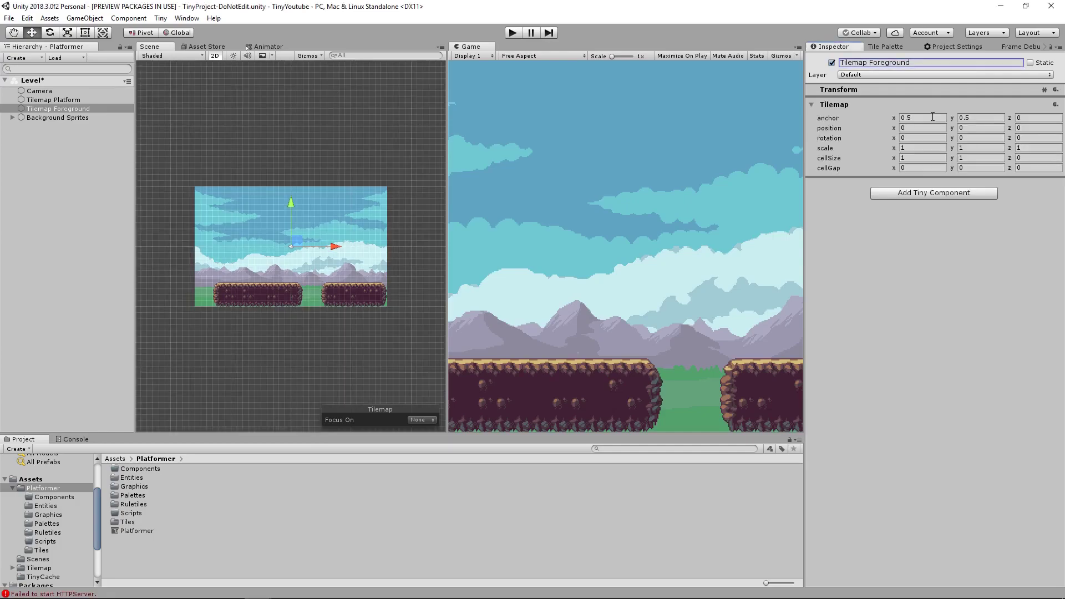
Add the TilemapRenderer, LayerSorting and TilemapRechunk components to the Tilemap Foreground entity
{"action": "left_click", "coordinate": [906, 193]}
{"action": "type", "text": "tilem"}
{"action": "key", "text": "Down"}
{"action": "key", "text": "Return"}
{"action": "left_click", "coordinate": [893, 222]}
{"action": "type", "text": "layersorting"}
{"action": "key", "text": "Return"}
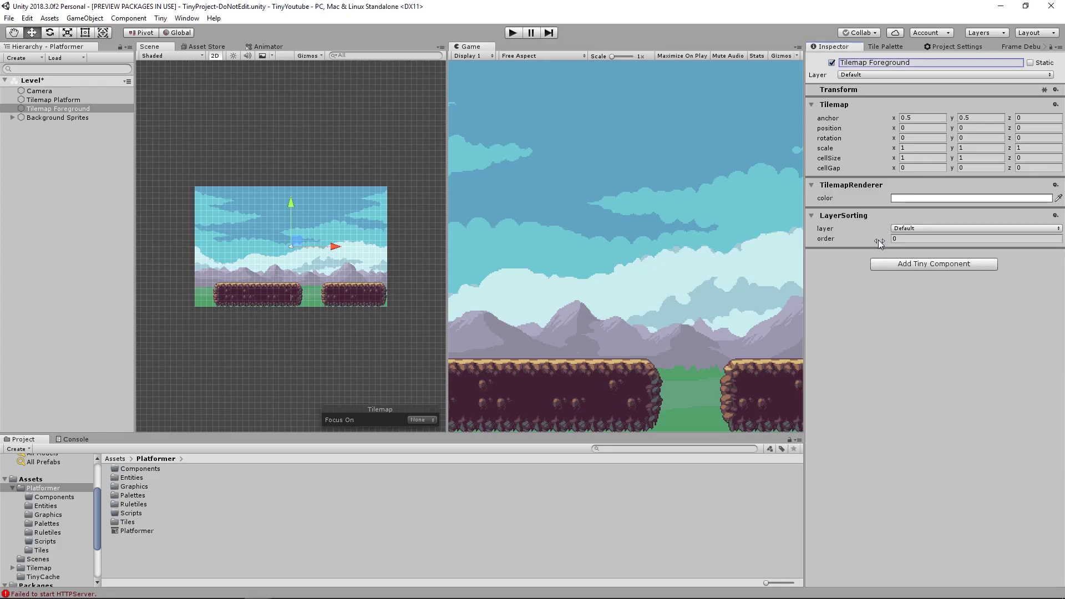
{"action": "left_click", "coordinate": [881, 266]}
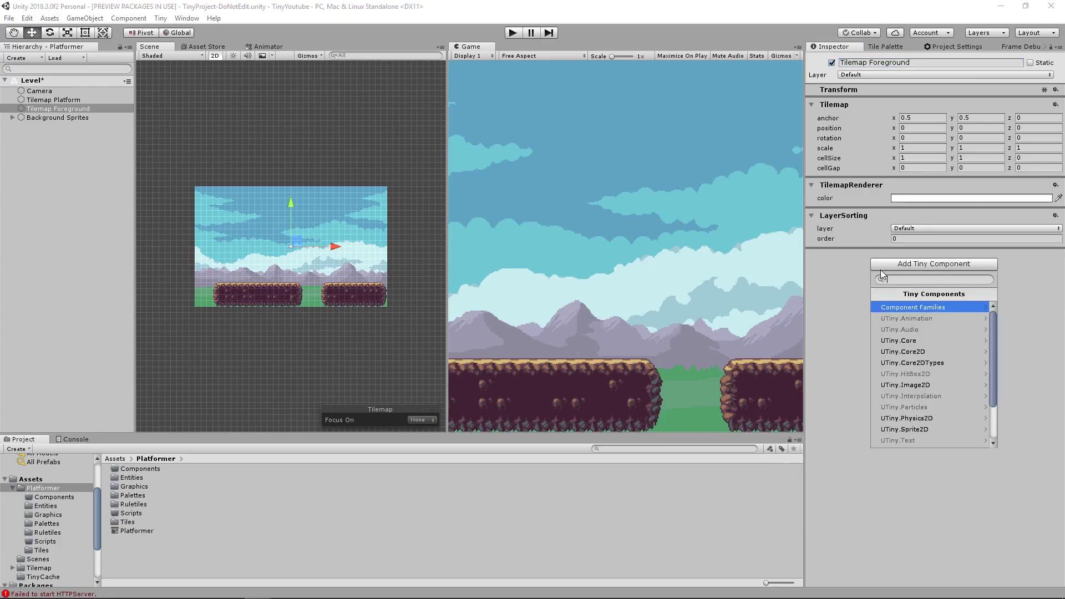
{"action": "type", "text": "tilemap"}
{"action": "key", "text": "Return"}
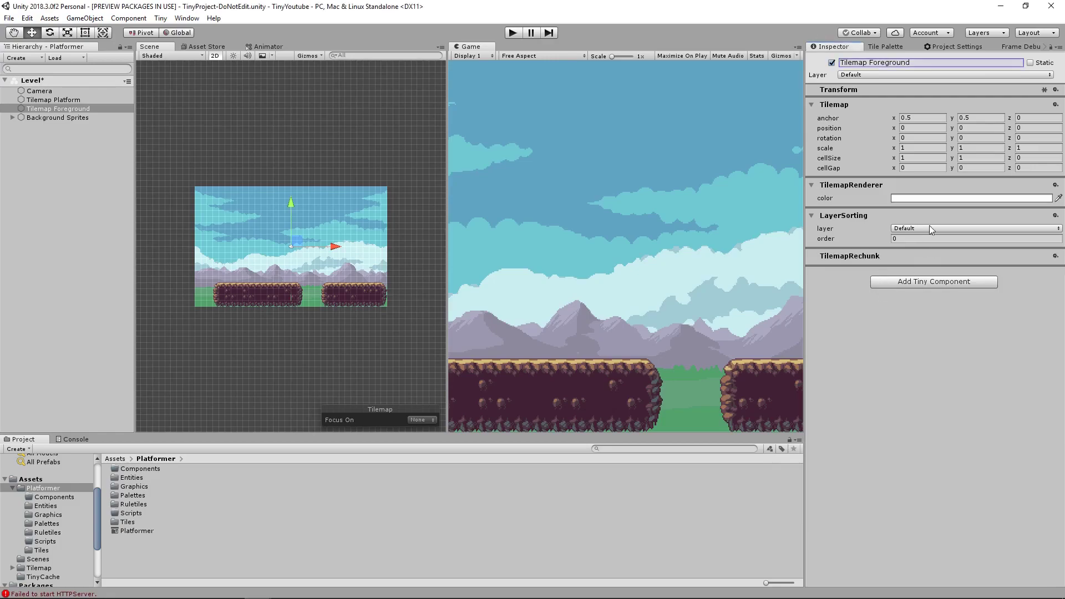
Move Background Sprites directly below Camera in the hierarchy and check the sorting order of its child sprites
{"action": "left_click_drag", "start_coordinate": [28, 118], "coordinate": [40, 95]}
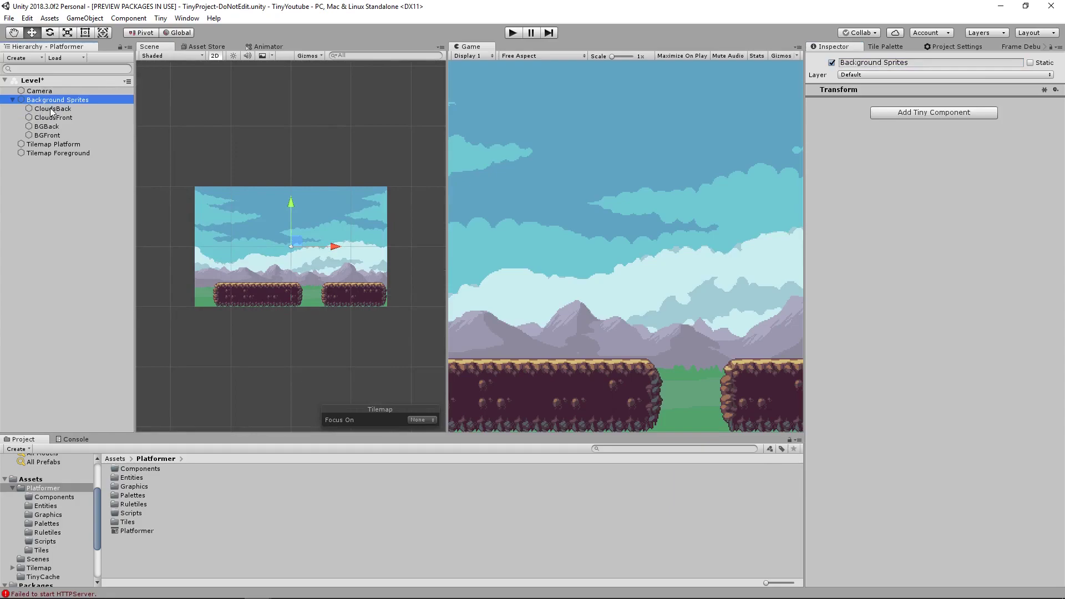
{"action": "left_click", "coordinate": [53, 110]}
{"action": "left_click", "coordinate": [49, 118]}
{"action": "left_click", "coordinate": [50, 127]}
{"action": "left_click", "coordinate": [48, 136]}
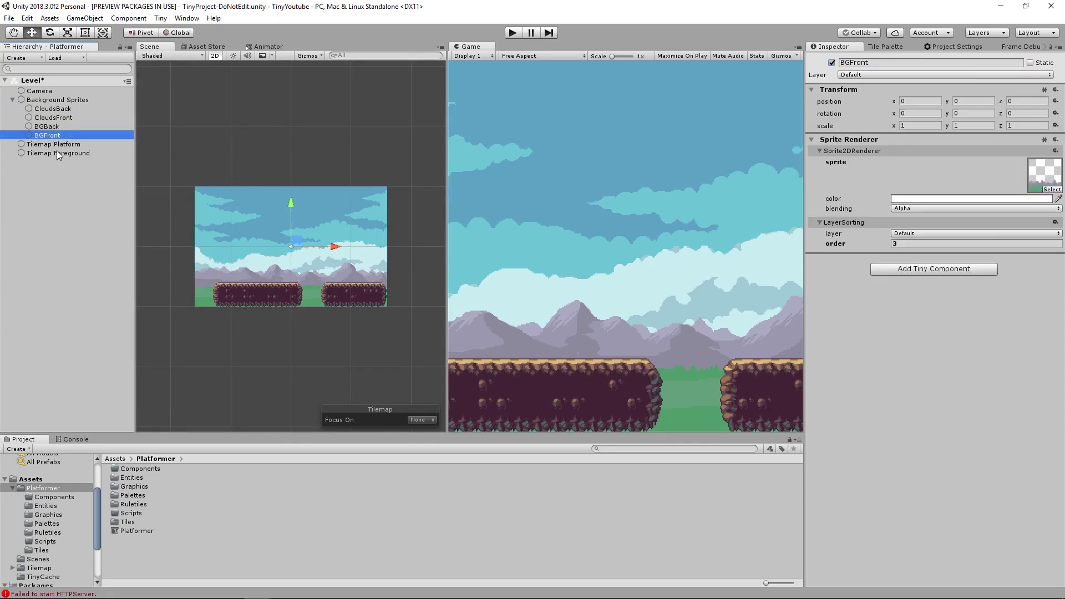
Set the layer sorting order of Tilemap Platform to 4 and of Tilemap Foreground to 6
{"action": "left_click", "coordinate": [39, 144]}
{"action": "left_click", "coordinate": [905, 251]}
{"action": "type", "text": "4"}
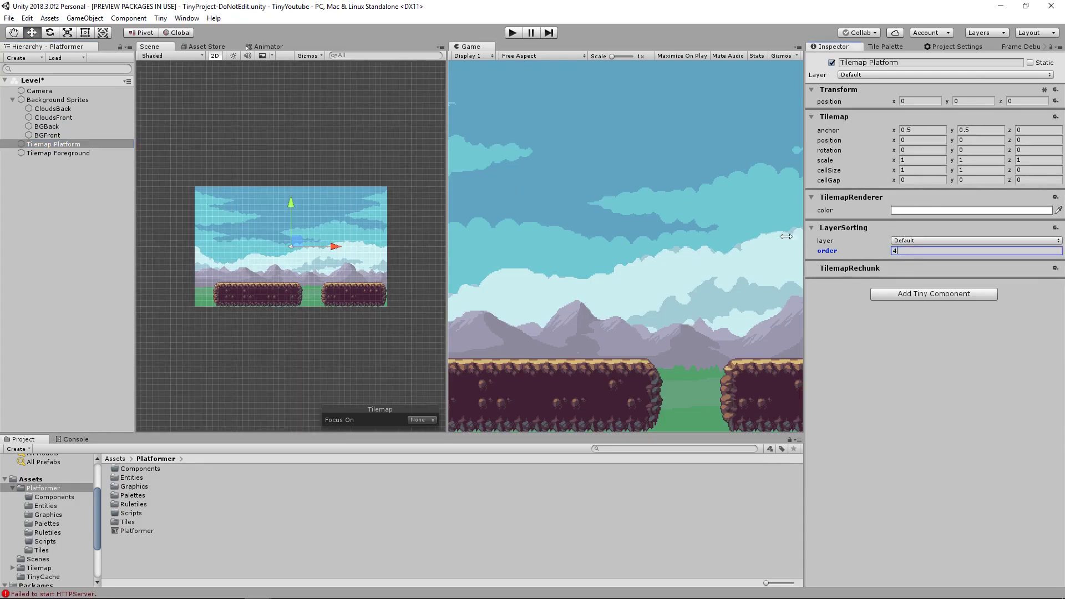
{"action": "left_click", "coordinate": [87, 156]}
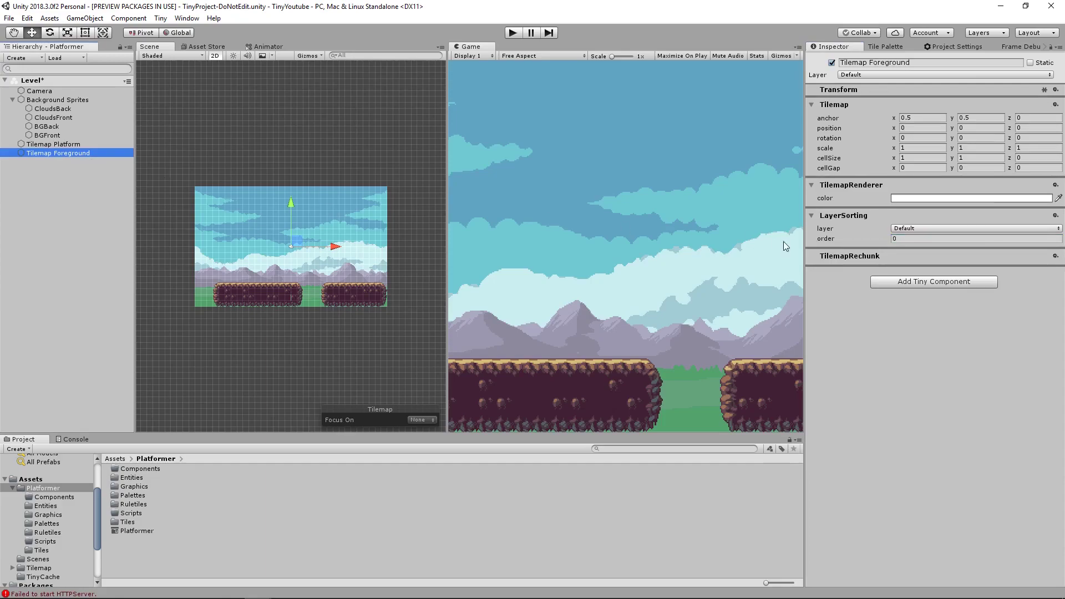
{"action": "left_click", "coordinate": [914, 239]}
{"action": "type", "text": "6"}
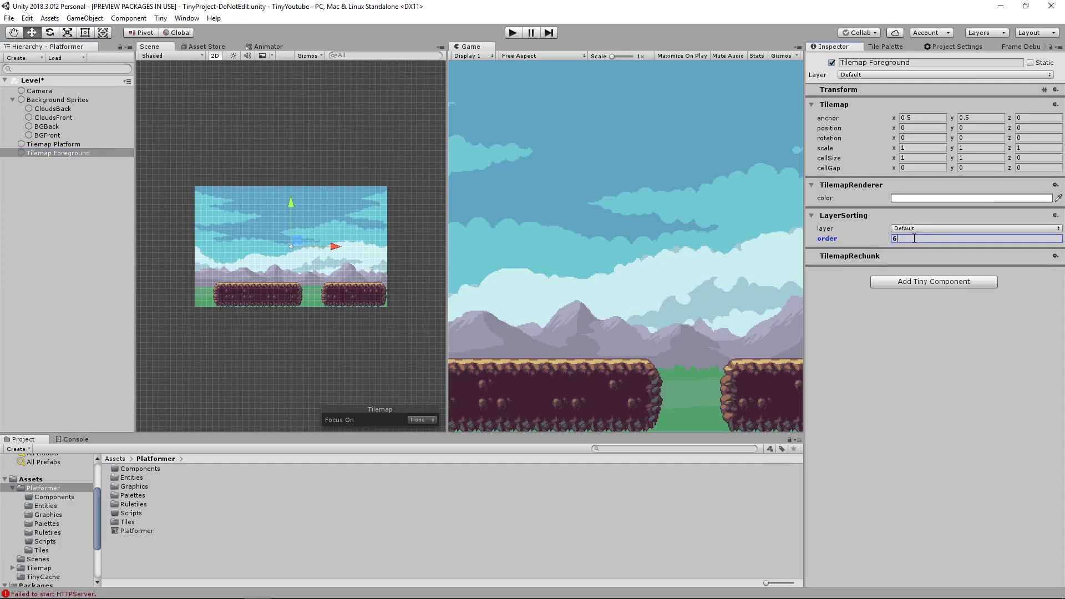
Recheck BGFront's sorting order, and set the order of Tilemap Platform to 5 and of Tilemap Foreground to 7
{"action": "left_click", "coordinate": [71, 187]}
{"action": "left_click", "coordinate": [67, 145]}
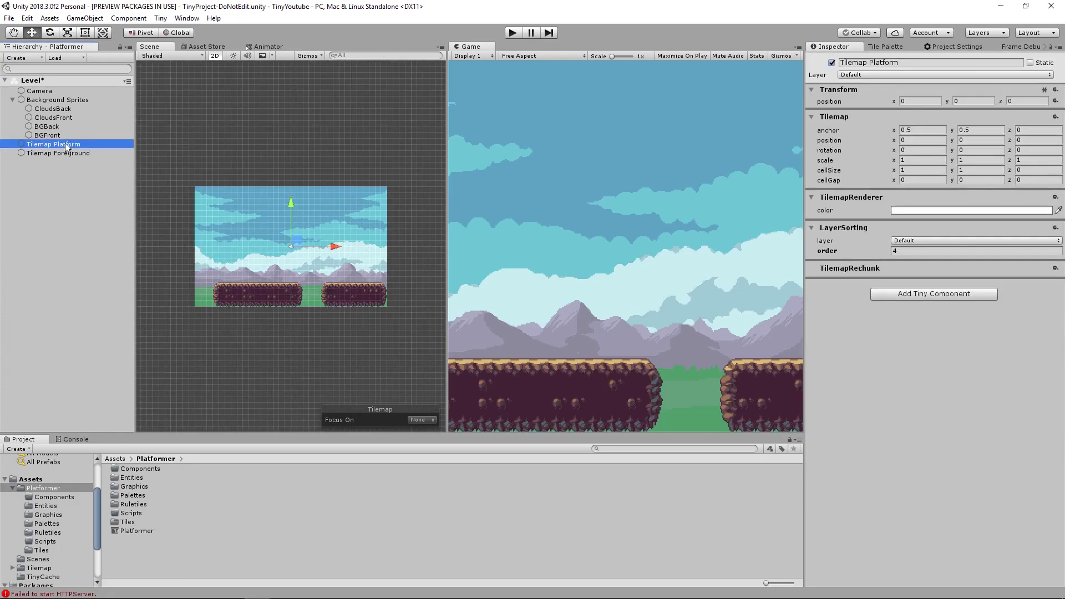
{"action": "left_click", "coordinate": [69, 136]}
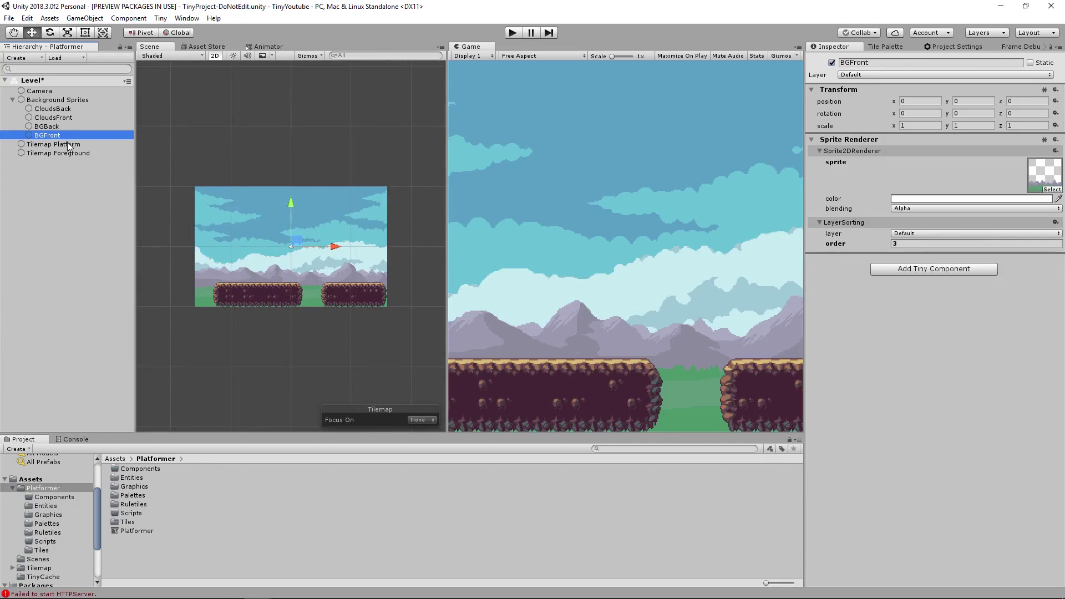
{"action": "left_click", "coordinate": [67, 145]}
{"action": "left_click", "coordinate": [937, 252]}
{"action": "type", "text": "5"}
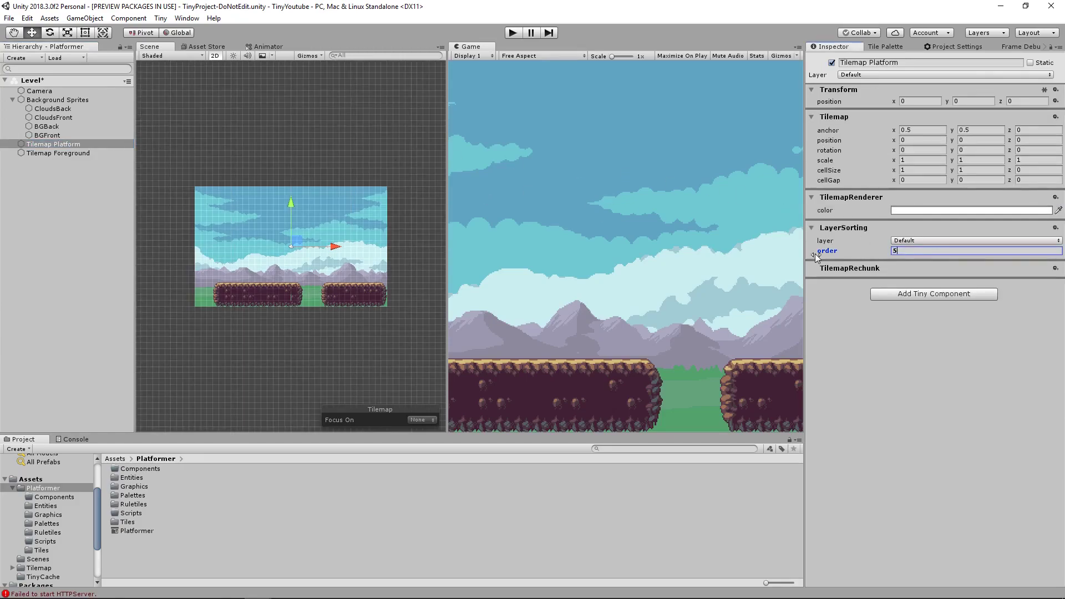
{"action": "left_click", "coordinate": [73, 153]}
{"action": "left_click", "coordinate": [921, 240]}
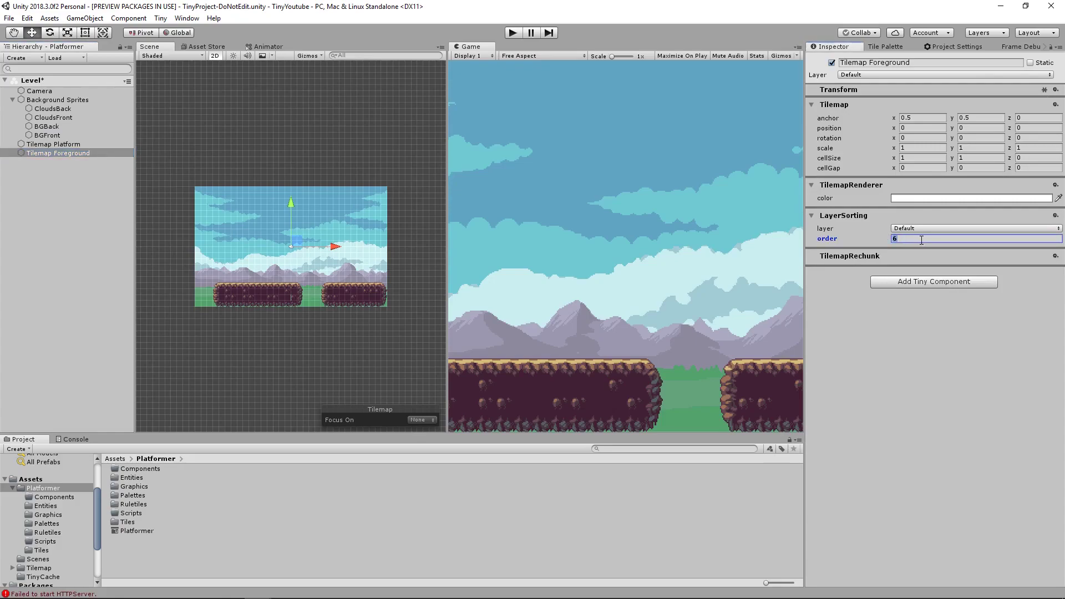
{"action": "type", "text": "7"}
{"action": "left_click", "coordinate": [54, 144]}
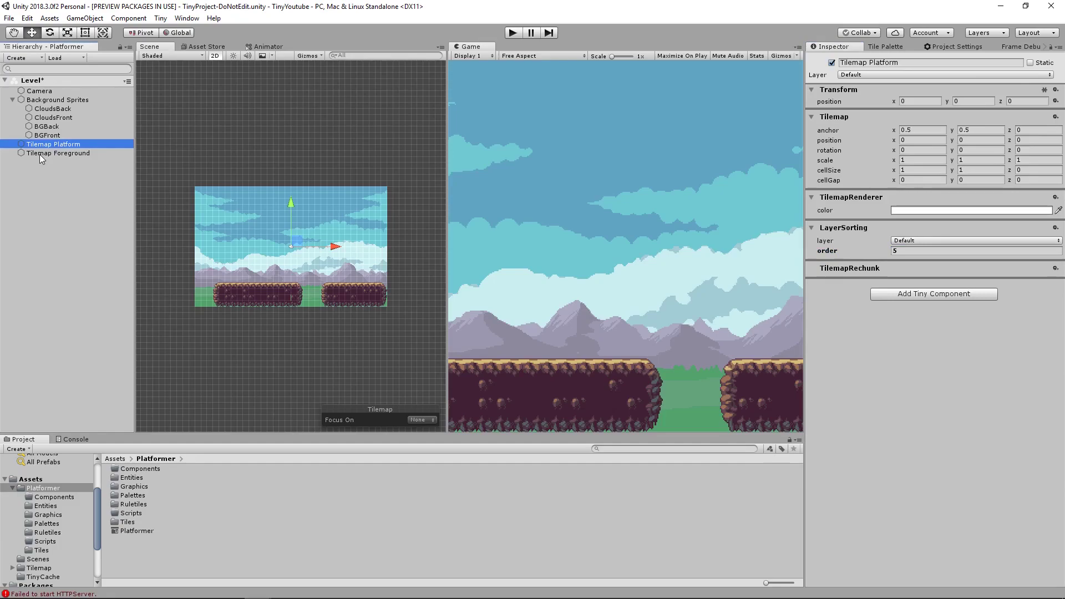
Create an empty entity between Background Sprites and Tilemap Platform and name it Tilemap Background
{"action": "right_click", "coordinate": [50, 84]}
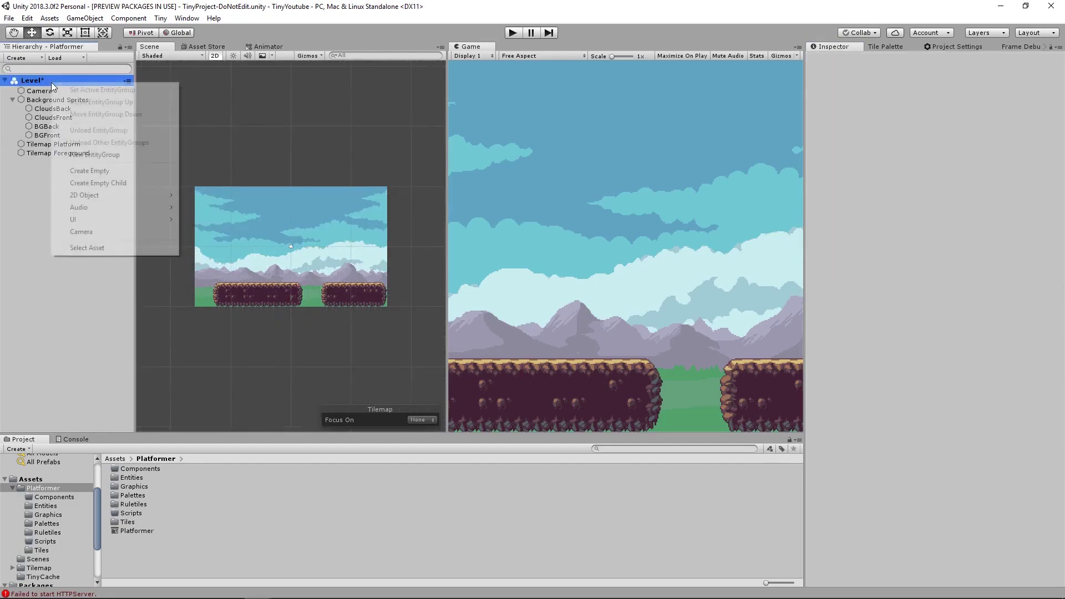
{"action": "left_click", "coordinate": [119, 170]}
{"action": "left_click_drag", "start_coordinate": [35, 161], "coordinate": [31, 116]}
{"action": "left_click", "coordinate": [12, 108]}
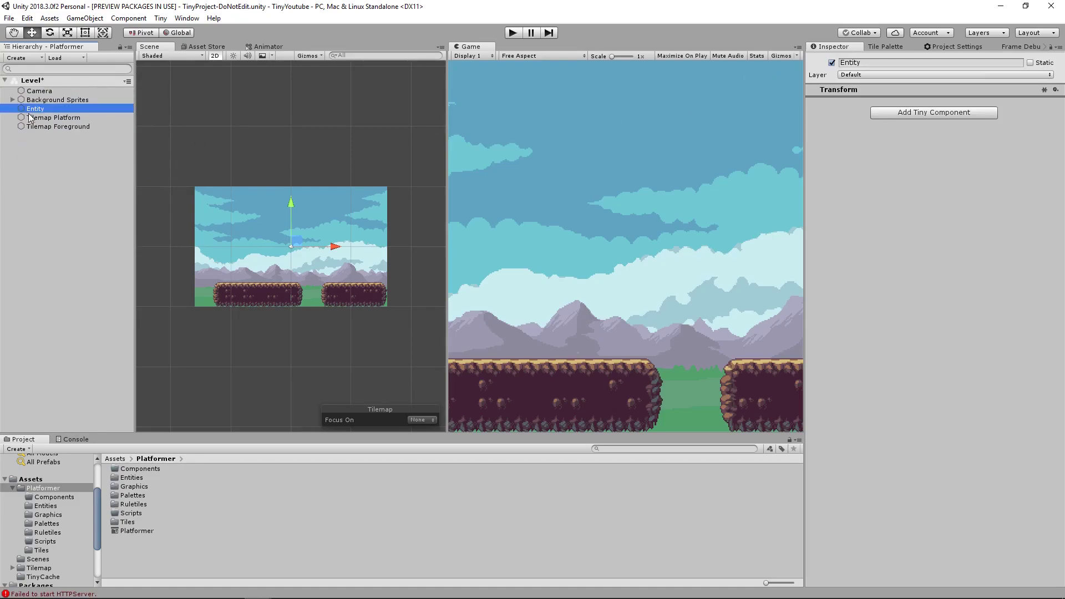
{"action": "left_click", "coordinate": [883, 62]}
{"action": "type", "text": "Tilemap"}
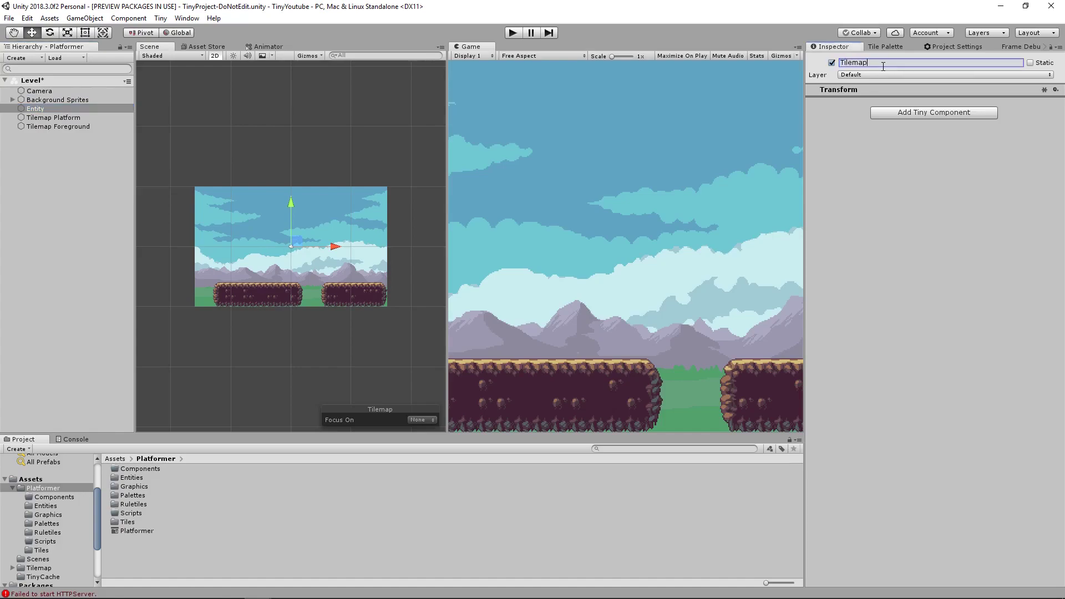
{"action": "type", "text": " Background"}
{"action": "key", "text": "Return"}
Add the Tilemap and TilemapRenderer components to the Tilemap Background entity
{"action": "left_click", "coordinate": [906, 113]}
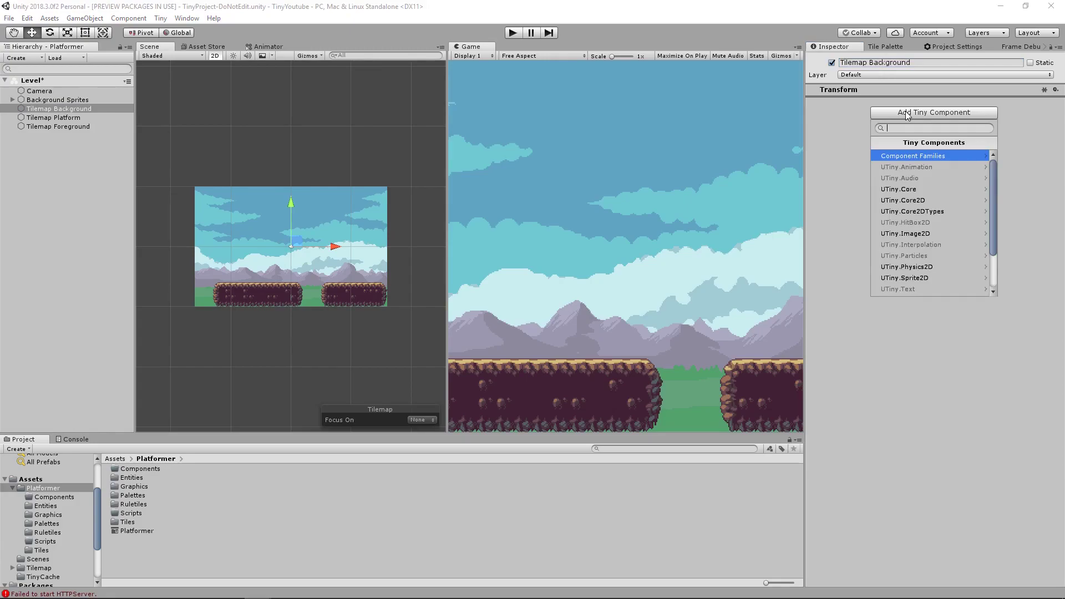
{"action": "type", "text": "tilemap"}
{"action": "key", "text": "Return"}
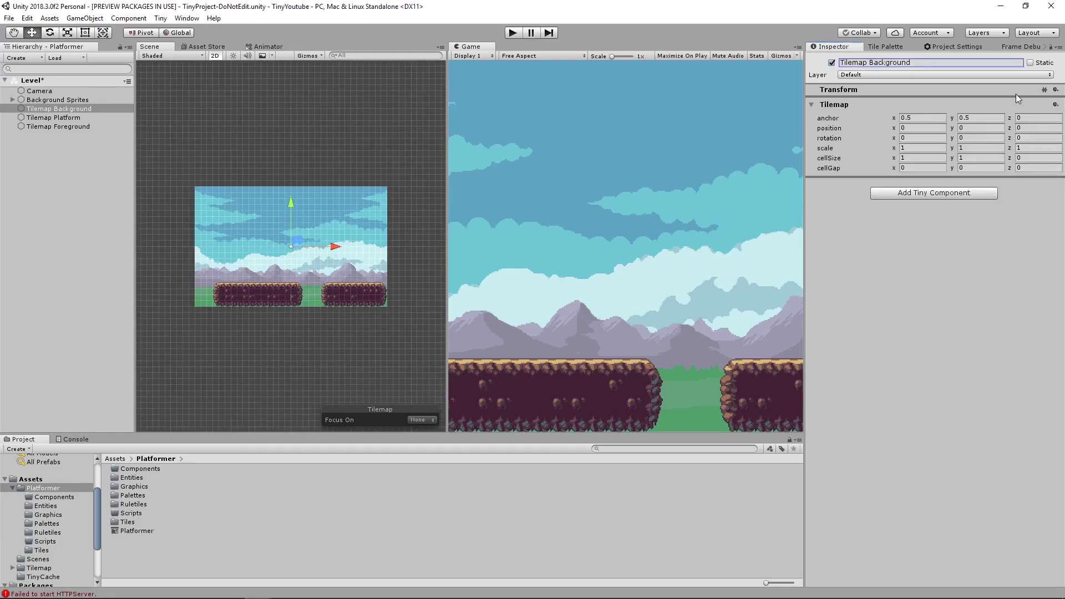
{"action": "left_click", "coordinate": [900, 194]}
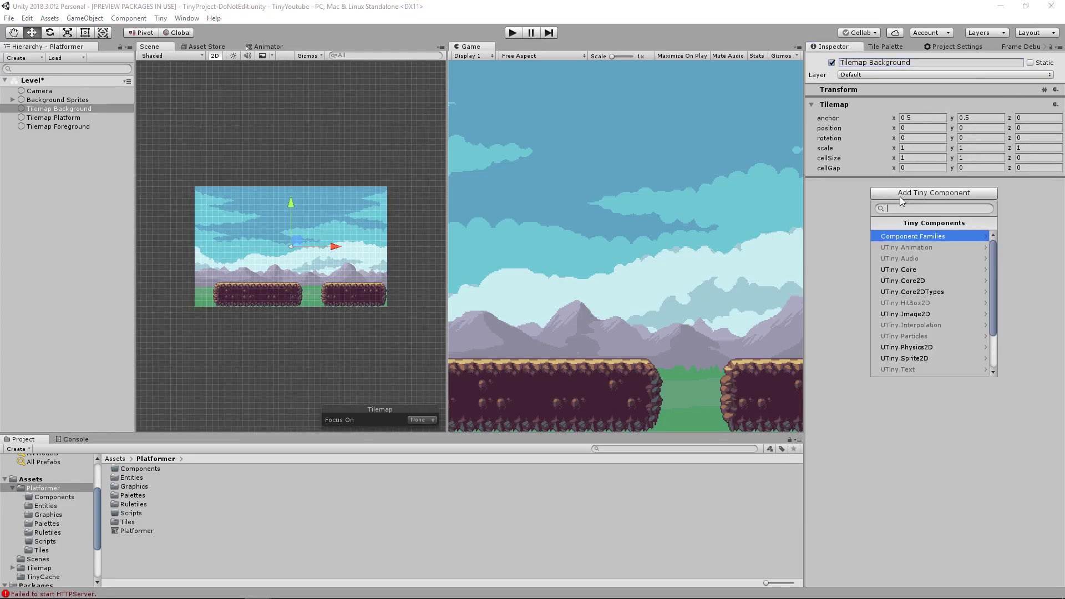
{"action": "type", "text": "tilema"}
{"action": "key", "text": "Down"}
{"action": "key", "text": "Return"}
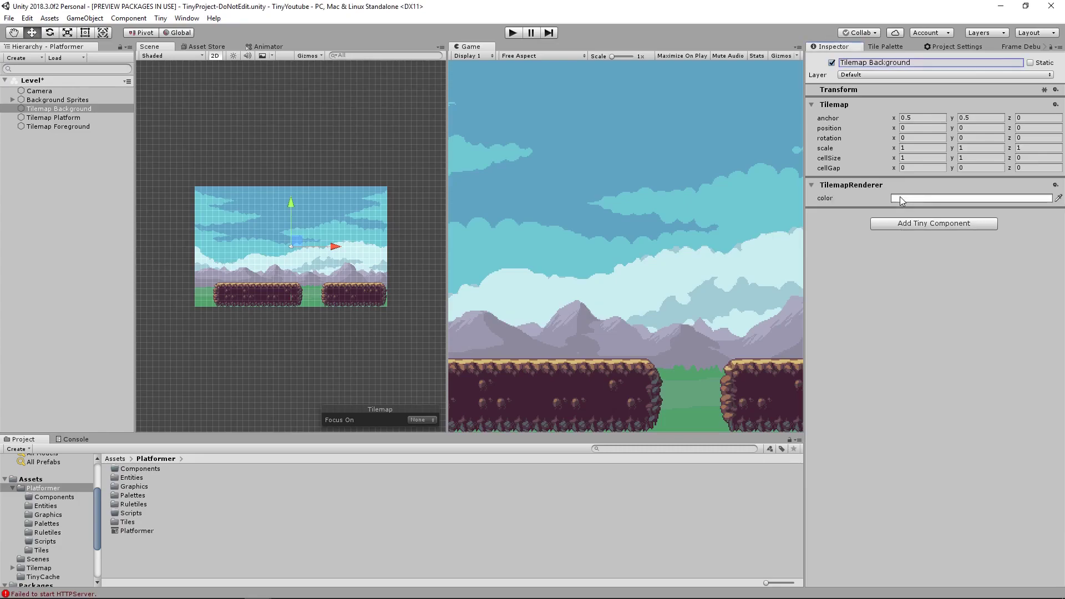
Add the LayerSorting and TilemapRechunk components to the Tilemap Background entity
{"action": "left_click", "coordinate": [891, 226]}
{"action": "type", "text": "layer"}
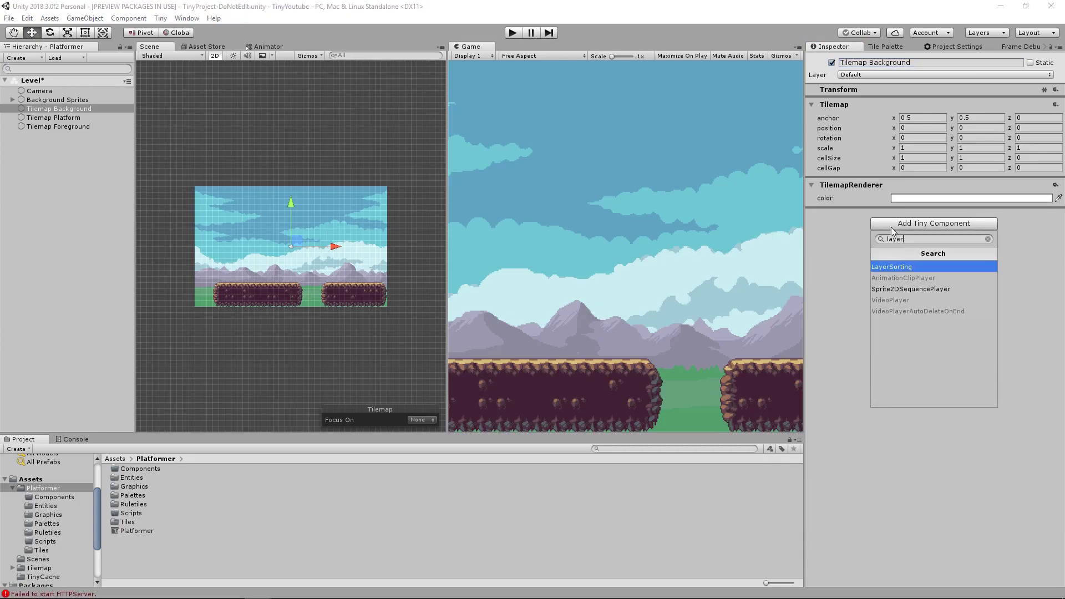
{"action": "key", "text": "Return"}
{"action": "left_click", "coordinate": [894, 264]}
{"action": "type", "text": "tile"}
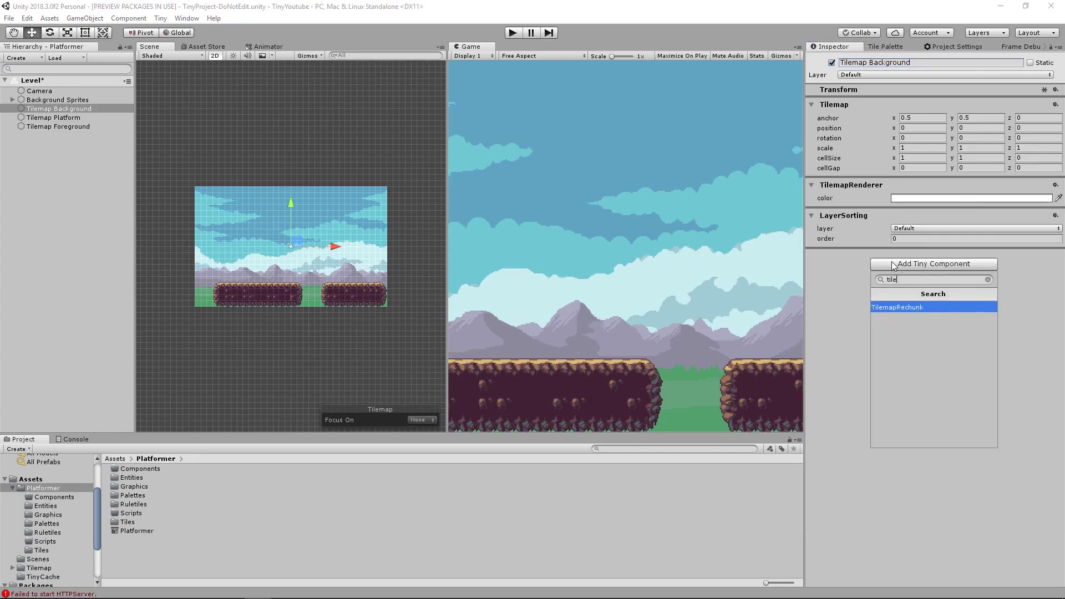
{"action": "key", "text": "Return"}
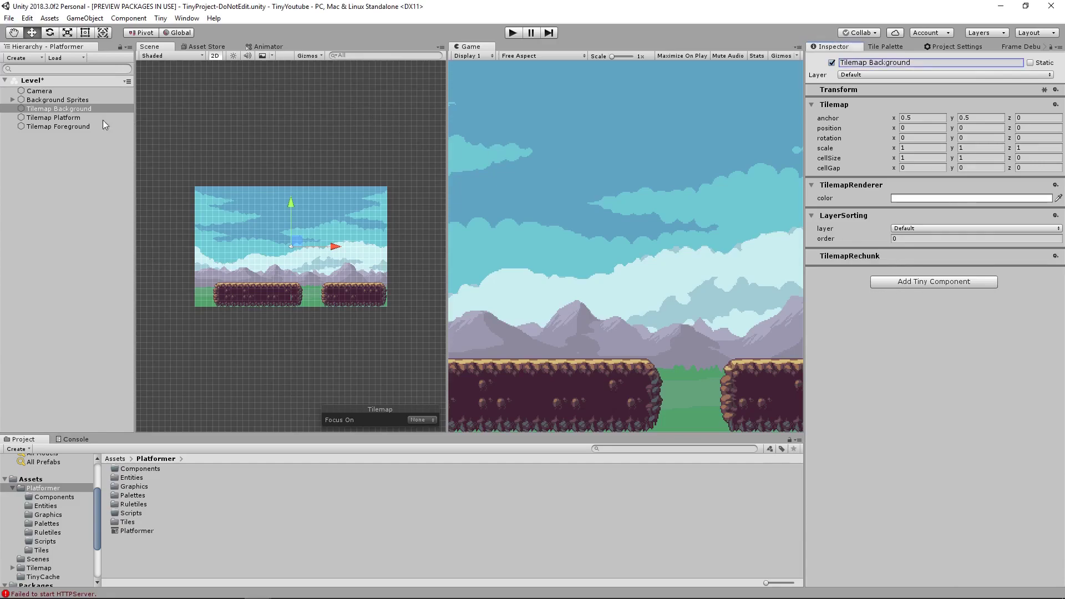
Set the layer sorting order of Tilemap Background to 4
{"action": "left_click", "coordinate": [45, 109]}
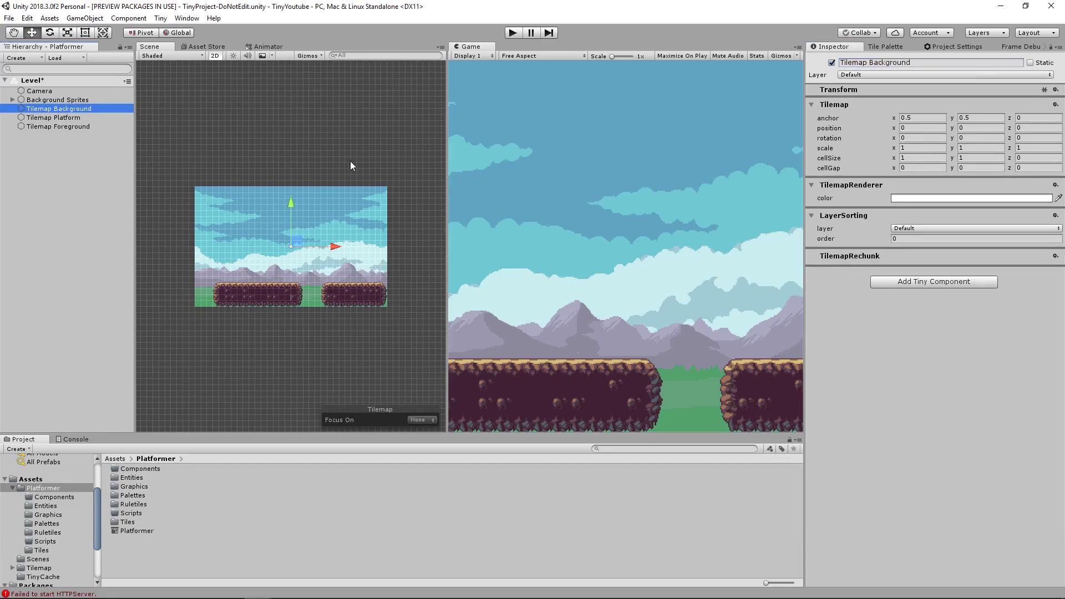
{"action": "left_click", "coordinate": [925, 238]}
{"action": "type", "text": "4"}
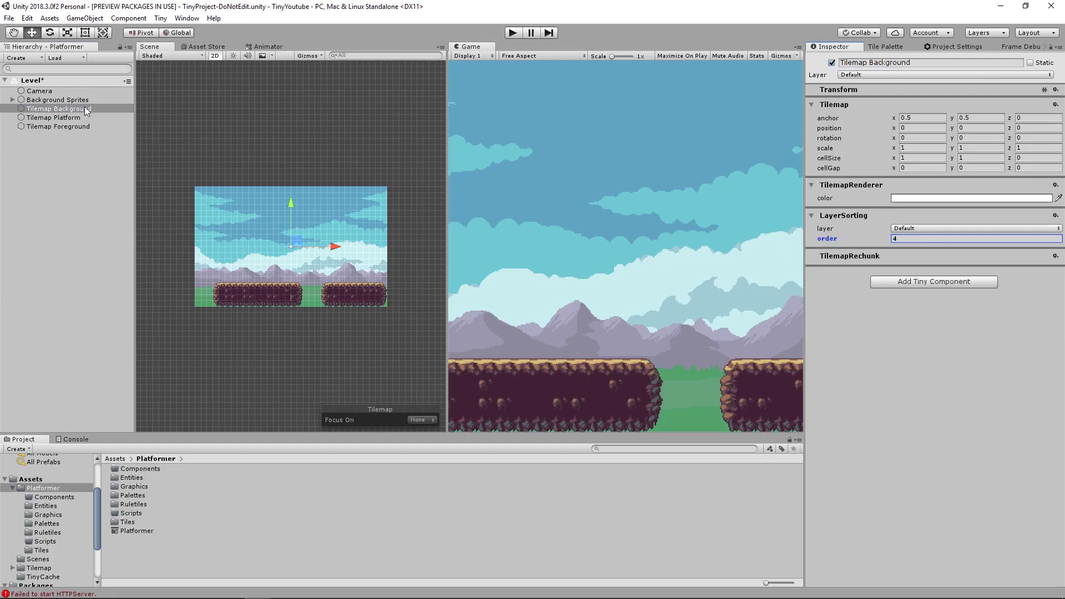
Review the sorting orders of BGFront and the background, platform and foreground tilemaps
{"action": "left_click", "coordinate": [12, 99]}
{"action": "left_click", "coordinate": [46, 136]}
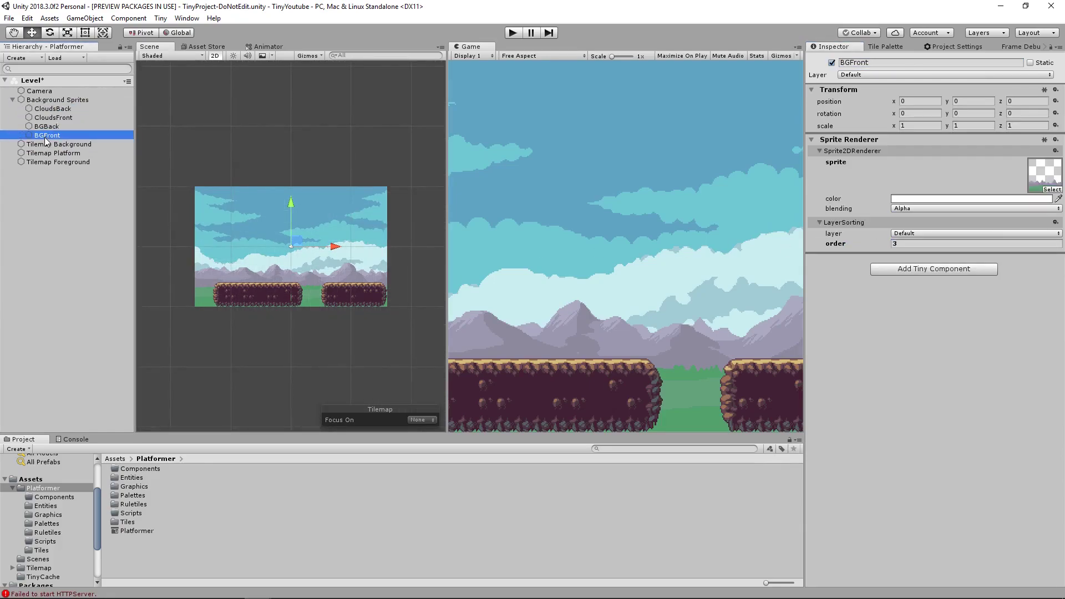
{"action": "left_click", "coordinate": [44, 146]}
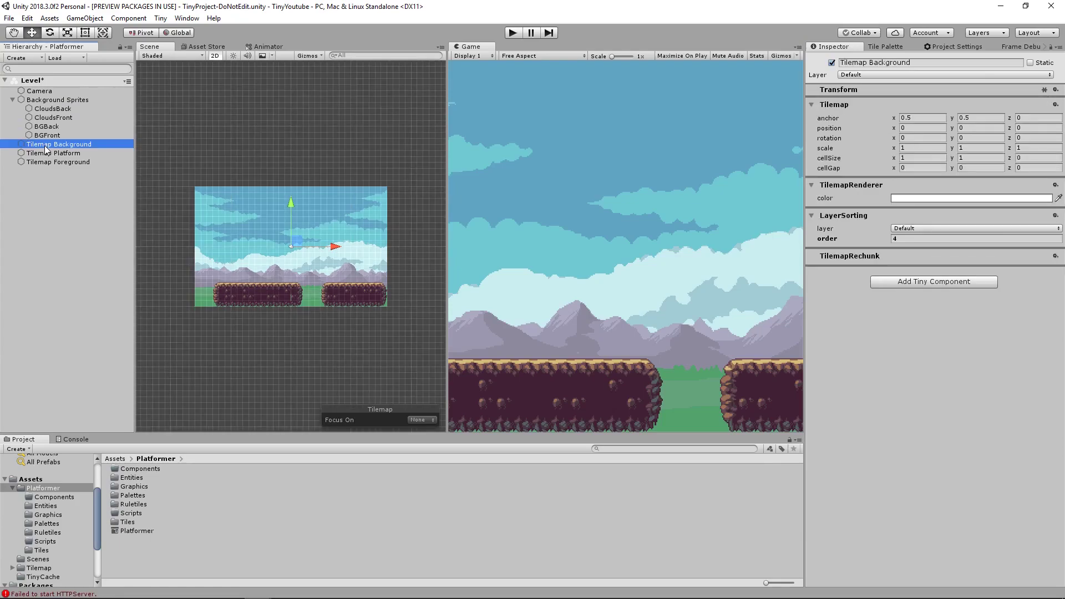
{"action": "left_click", "coordinate": [51, 135]}
{"action": "left_click", "coordinate": [51, 144]}
{"action": "left_click", "coordinate": [51, 154]}
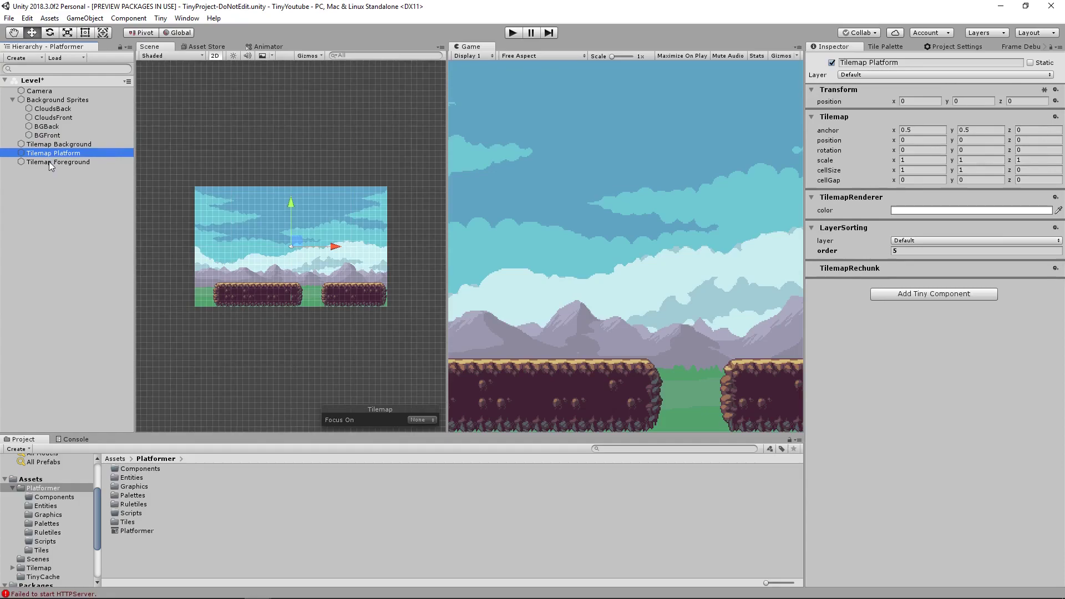
{"action": "left_click", "coordinate": [48, 162]}
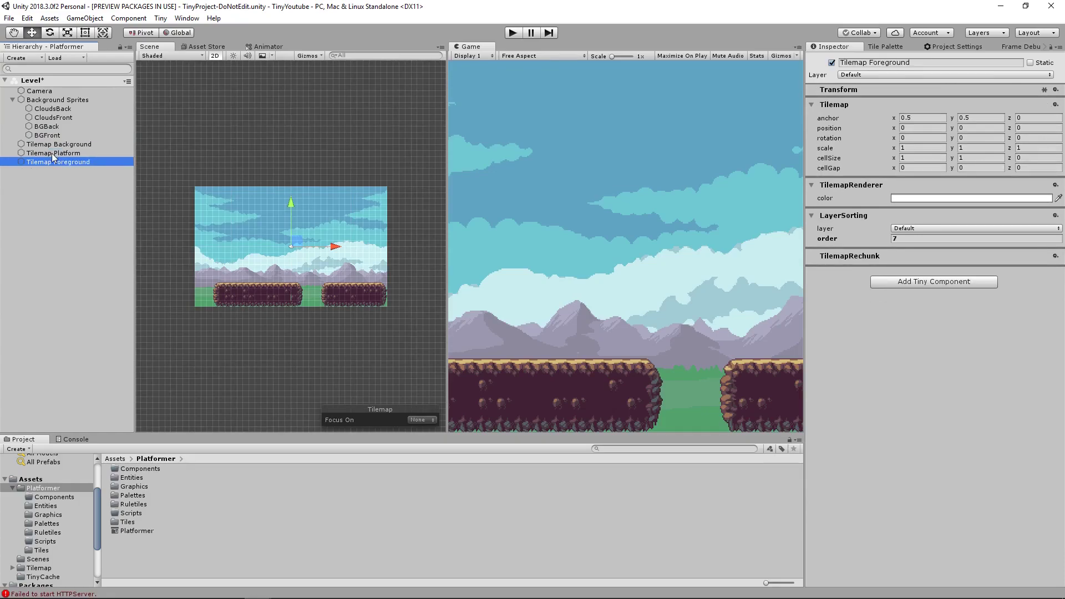
{"action": "left_click", "coordinate": [52, 154]}
{"action": "left_click", "coordinate": [57, 145]}
{"action": "left_click", "coordinate": [65, 208]}
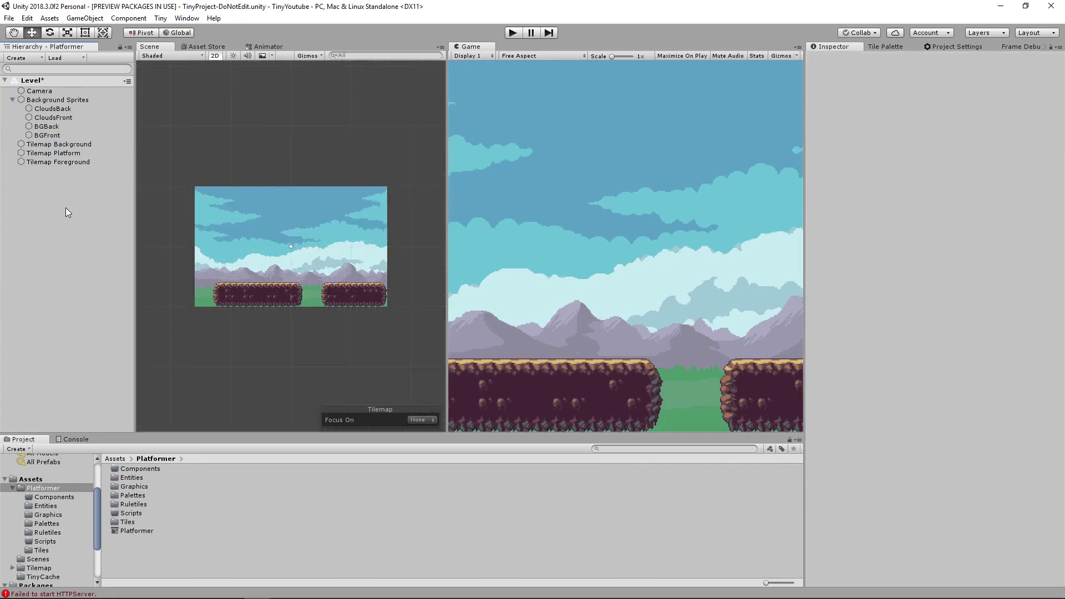
Widen the Scene view and frame the two ground platforms more closely
{"action": "scroll", "coordinate": [384, 269], "scroll_direction": "up", "scroll_amount": 4}
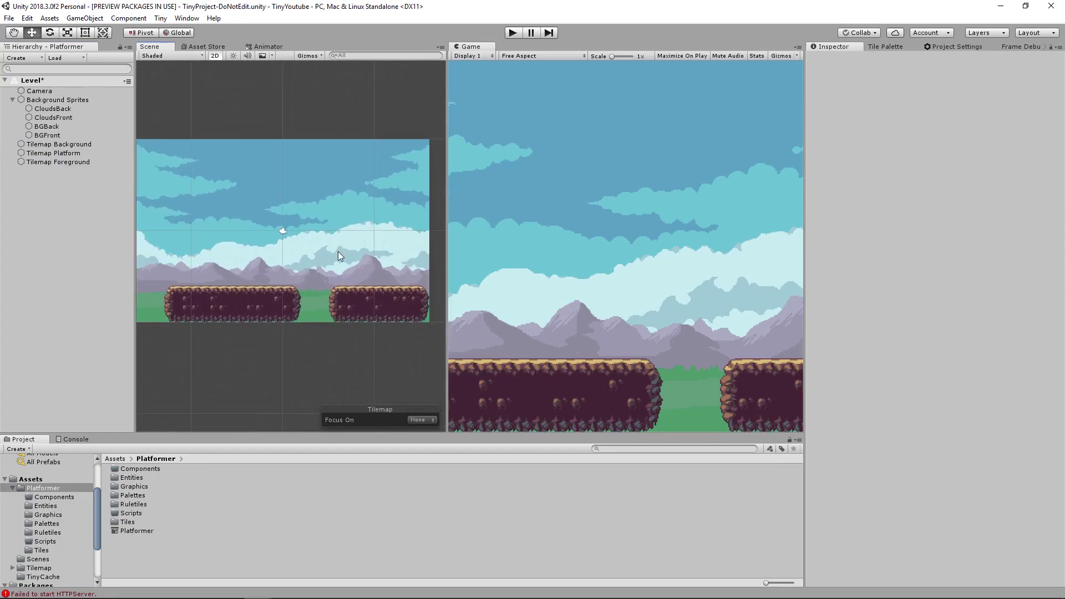
{"action": "left_click_drag", "start_coordinate": [447, 288], "coordinate": [640, 288]}
{"action": "scroll", "coordinate": [527, 287], "scroll_direction": "up", "scroll_amount": 8}
{"action": "mouse_move", "coordinate": [485, 289]}
{"action": "middle_mouse_down"}
{"action": "mouse_move", "coordinate": [467, 279]}
{"action": "mouse_move", "coordinate": [474, 272]}
{"action": "middle_mouse_up"}
{"action": "left_click_drag", "start_coordinate": [640, 325], "coordinate": [487, 305]}
{"action": "middle_click_drag", "start_coordinate": [371, 279], "coordinate": [398, 262]}
{"action": "scroll", "coordinate": [304, 255], "scroll_direction": "up", "scroll_amount": 2}
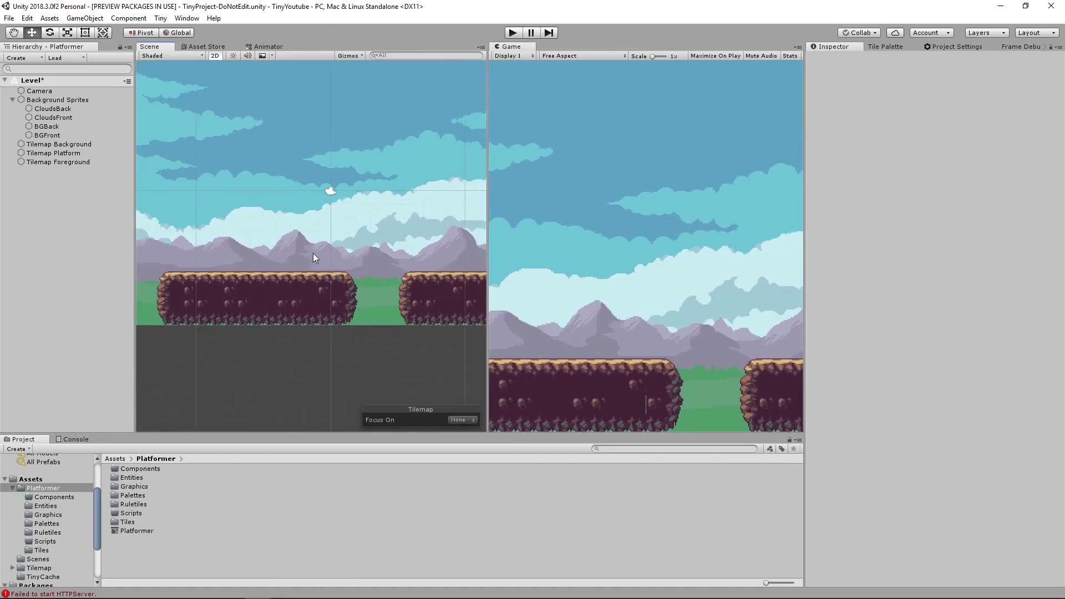
{"action": "middle_click_drag", "start_coordinate": [322, 255], "coordinate": [303, 252]}
Paint a green bush from the ForgroundTiles palette on top of each ground platform, using Tilemap Background as the active tilemap
{"action": "left_click", "coordinate": [83, 144]}
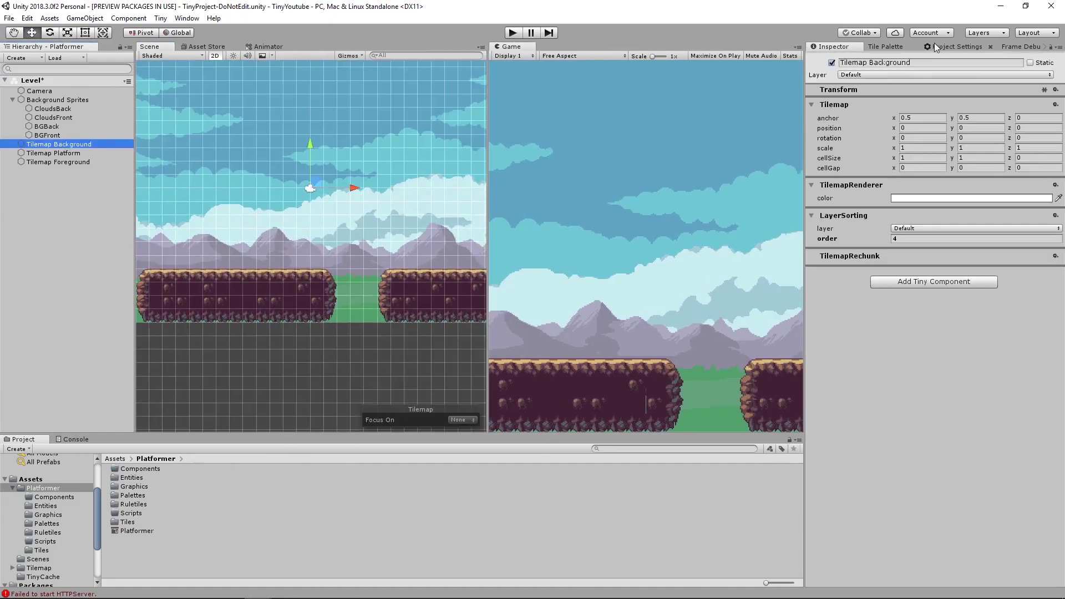
{"action": "left_click", "coordinate": [900, 48]}
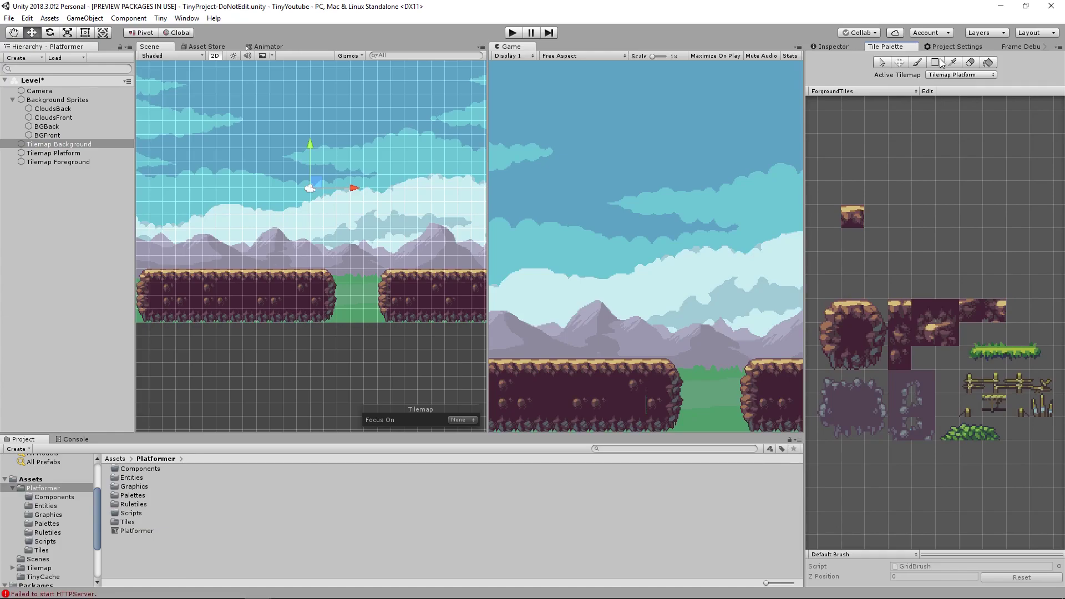
{"action": "left_click_drag", "start_coordinate": [944, 420], "coordinate": [994, 430]}
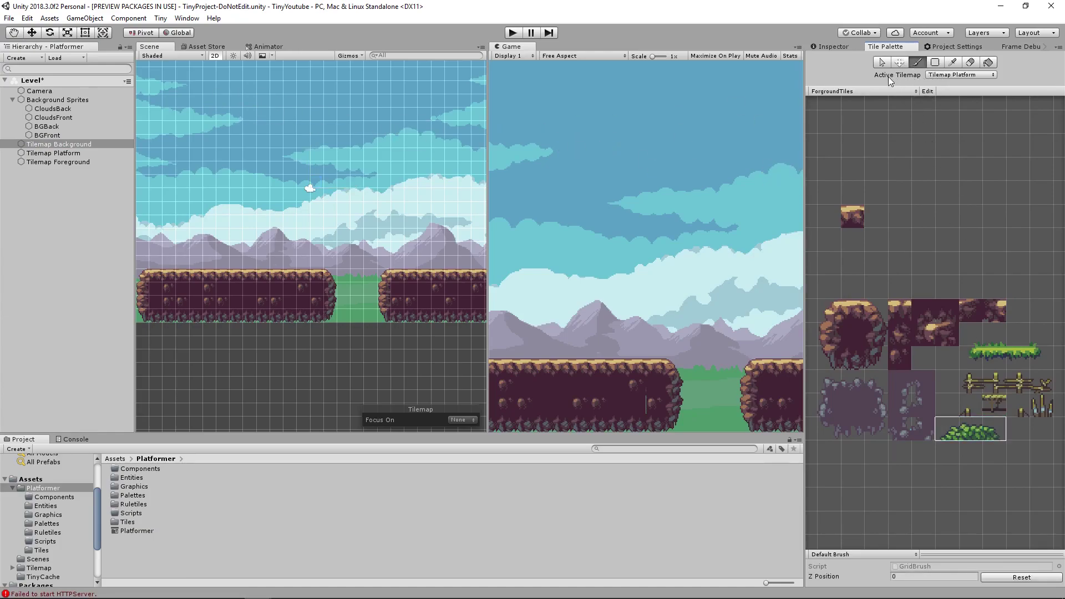
{"action": "left_click", "coordinate": [950, 75]}
{"action": "left_click", "coordinate": [952, 86]}
{"action": "middle_click_drag", "start_coordinate": [232, 194], "coordinate": [276, 195]}
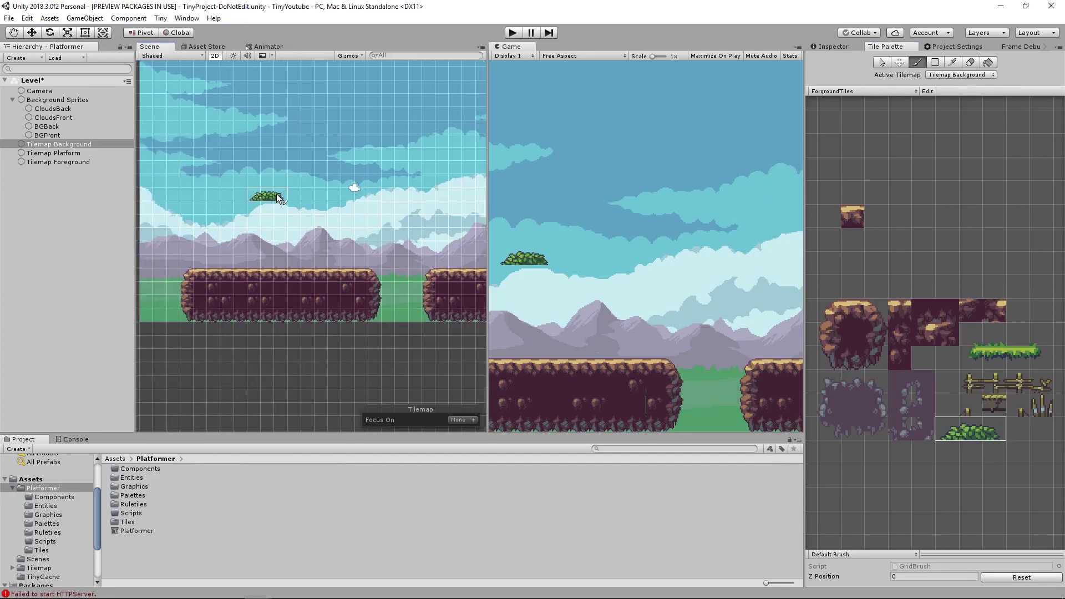
{"action": "left_click", "coordinate": [267, 268]}
{"action": "middle_click_drag", "start_coordinate": [385, 268], "coordinate": [276, 256]}
{"action": "left_click", "coordinate": [388, 250]}
{"action": "middle_click_drag", "start_coordinate": [429, 258], "coordinate": [478, 258]}
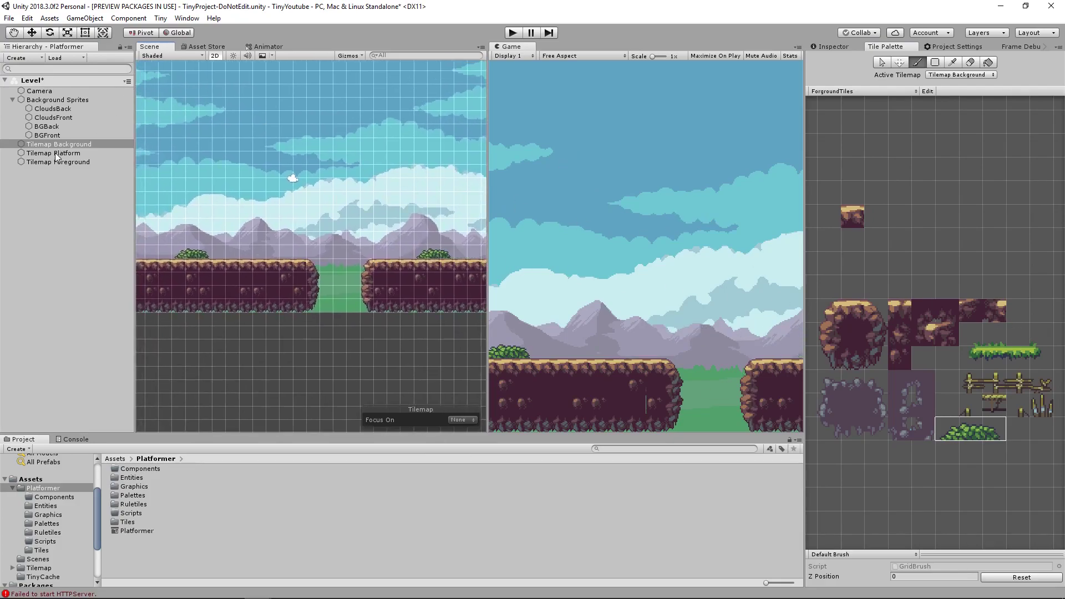
Paint grass end pieces on both ends of the left platform's surface, with Tilemap Foreground as the active tilemap
{"action": "left_click", "coordinate": [975, 74]}
{"action": "left_click", "coordinate": [976, 106]}
{"action": "left_click", "coordinate": [970, 74]}
{"action": "left_click", "coordinate": [969, 96]}
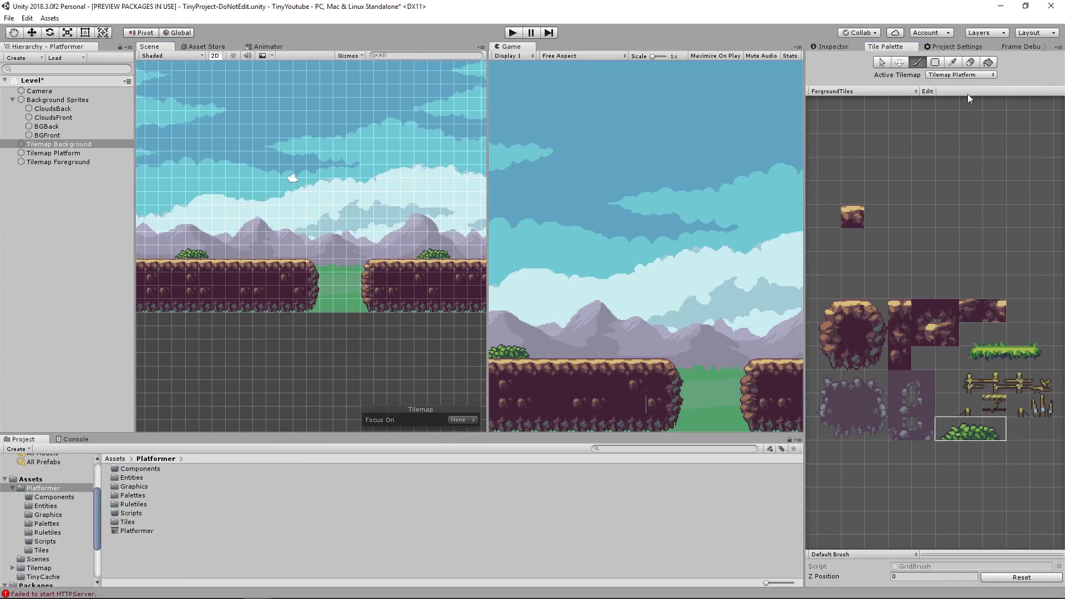
{"action": "left_click", "coordinate": [985, 351]}
{"action": "left_click_drag", "start_coordinate": [1032, 353], "coordinate": [1031, 339]}
{"action": "middle_click_drag", "start_coordinate": [255, 250], "coordinate": [346, 266]}
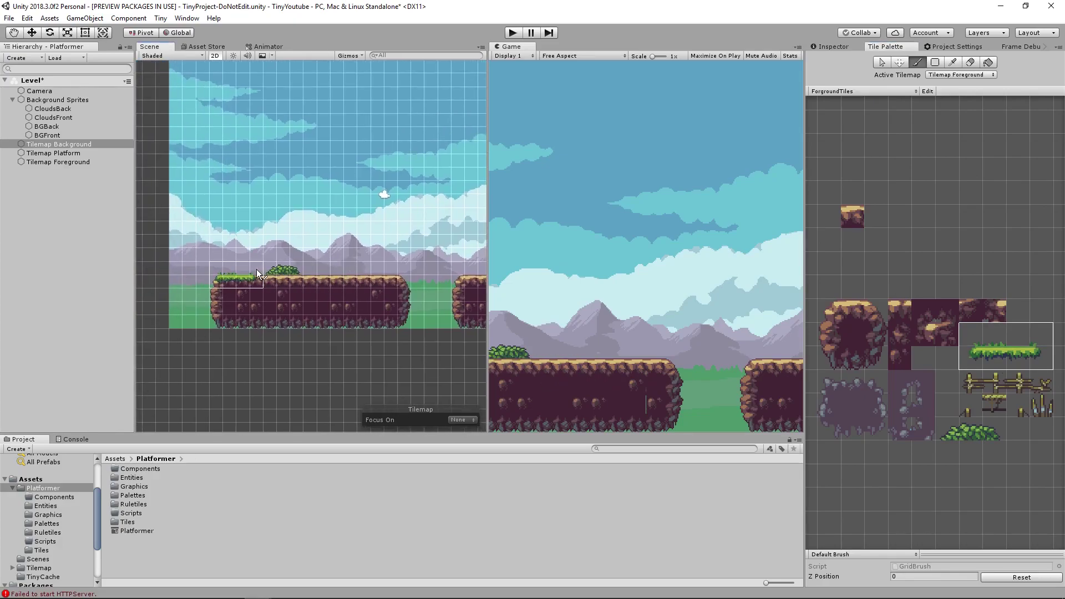
{"action": "left_click", "coordinate": [257, 268]}
{"action": "left_click", "coordinate": [404, 266]}
Fill the middle of the left platform's surface with the centre grass tiles
{"action": "mouse_move", "coordinate": [1016, 358]}
{"action": "left_mouse_down"}
{"action": "mouse_move", "coordinate": [994, 360]}
{"action": "mouse_move", "coordinate": [1006, 352]}
{"action": "mouse_move", "coordinate": [991, 342]}
{"action": "left_mouse_up"}
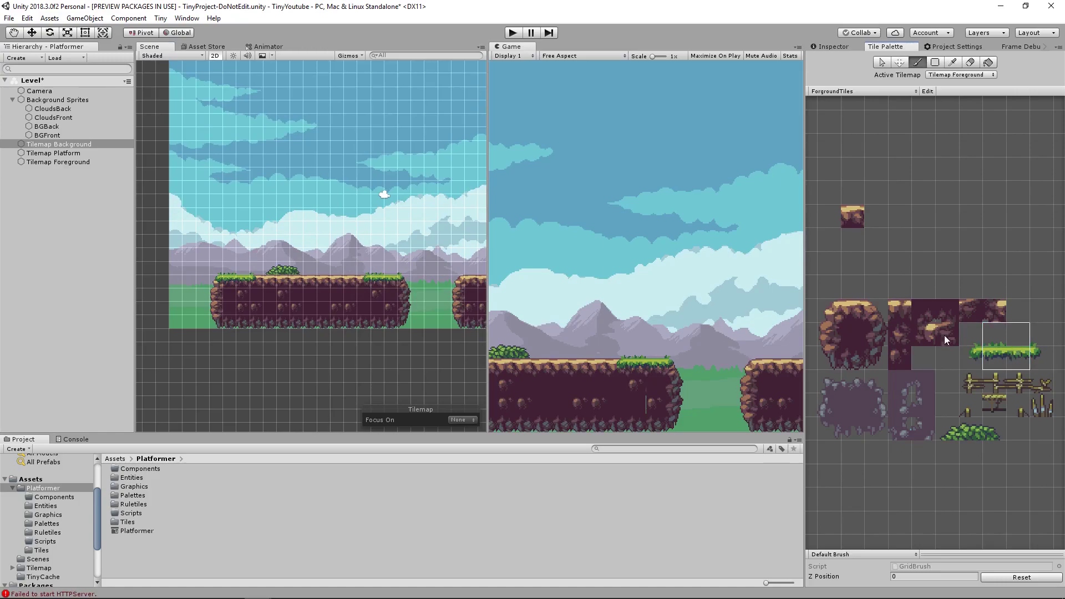
{"action": "left_click", "coordinate": [359, 273]}
{"action": "left_click", "coordinate": [339, 273]}
{"action": "left_click", "coordinate": [307, 272]}
{"action": "left_click", "coordinate": [281, 276]}
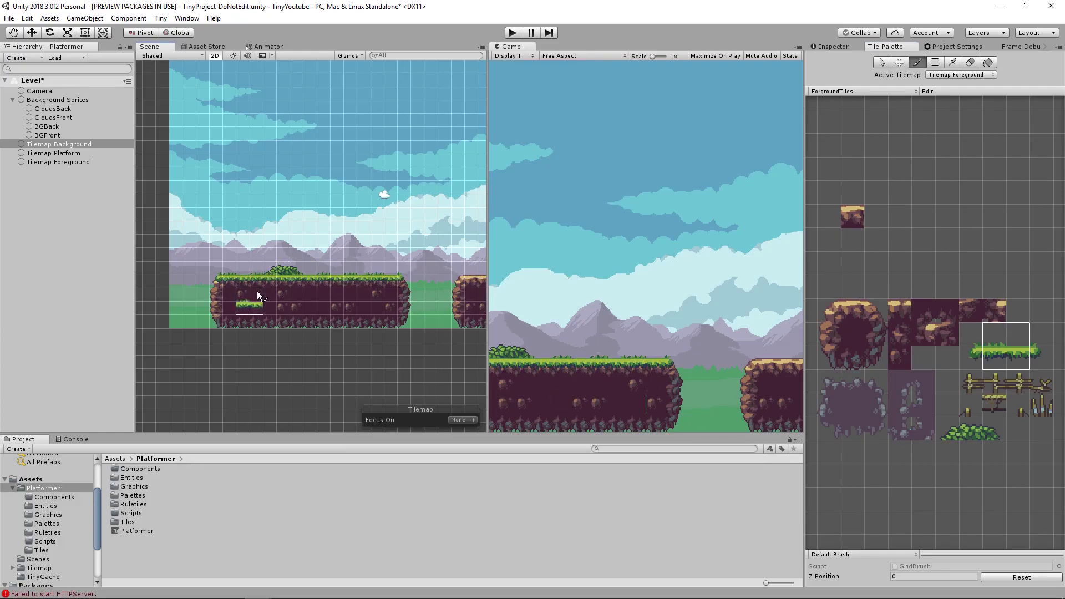
Paint grass tiles along the left and middle parts of the right platform's surface on Tilemap Foreground
{"action": "left_click", "coordinate": [298, 316]}
{"action": "scroll", "coordinate": [409, 206], "scroll_direction": "up", "scroll_amount": 1}
{"action": "middle_click_drag", "start_coordinate": [410, 205], "coordinate": [327, 215]}
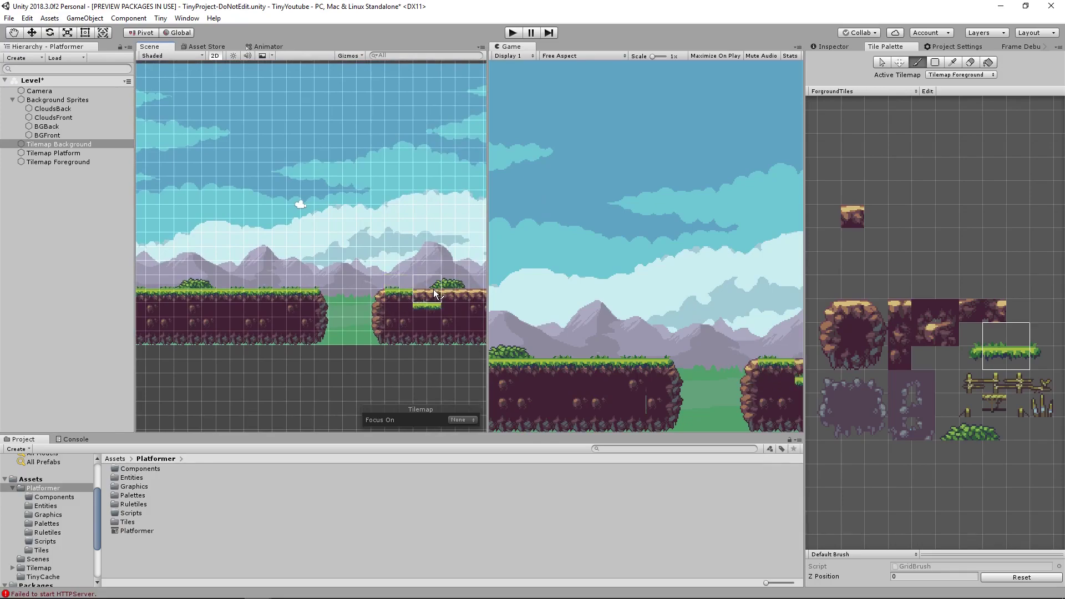
{"action": "middle_click_drag", "start_coordinate": [445, 276], "coordinate": [401, 285]}
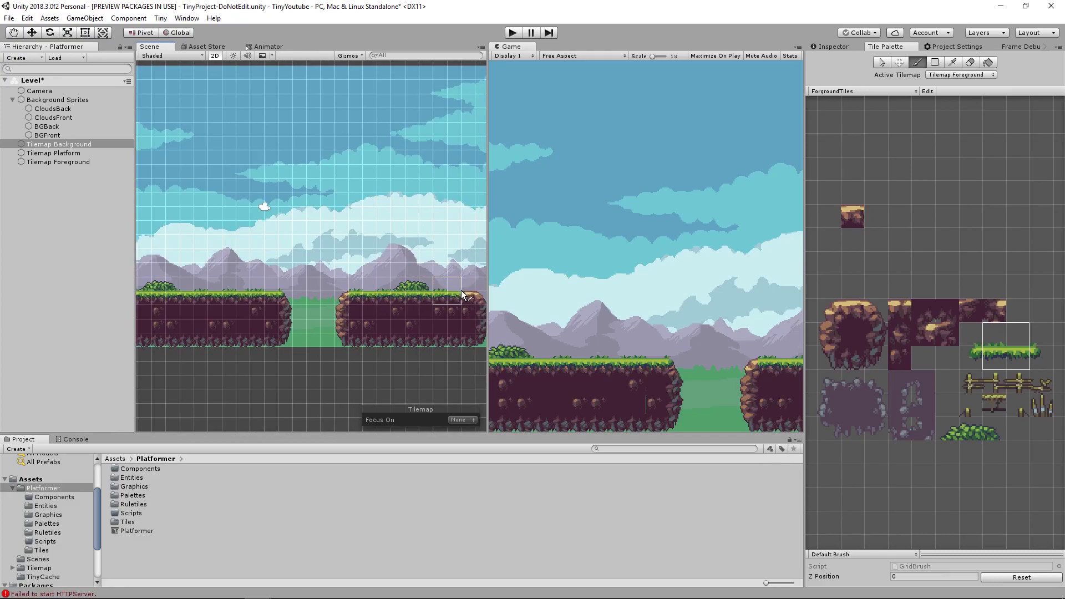
Complete the grass strip toward the right platform's far end with the remaining middle and end pieces
{"action": "left_click", "coordinate": [1036, 356]}
{"action": "left_click_drag", "start_coordinate": [1039, 342], "coordinate": [1041, 358]}
{"action": "middle_click_drag", "start_coordinate": [422, 289], "coordinate": [391, 293]}
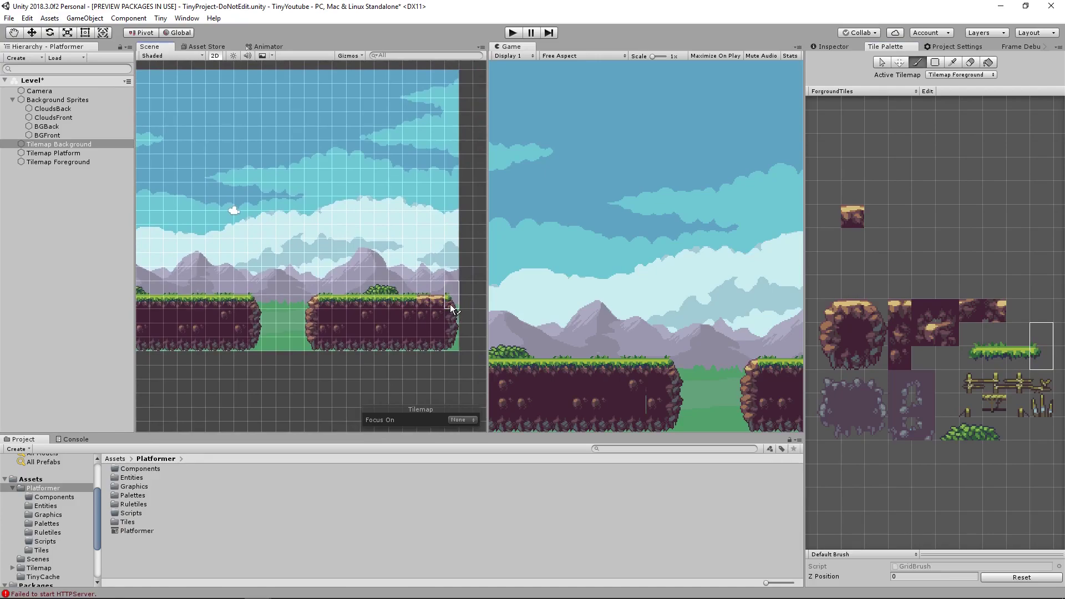
{"action": "left_click_drag", "start_coordinate": [1042, 335], "coordinate": [993, 358]}
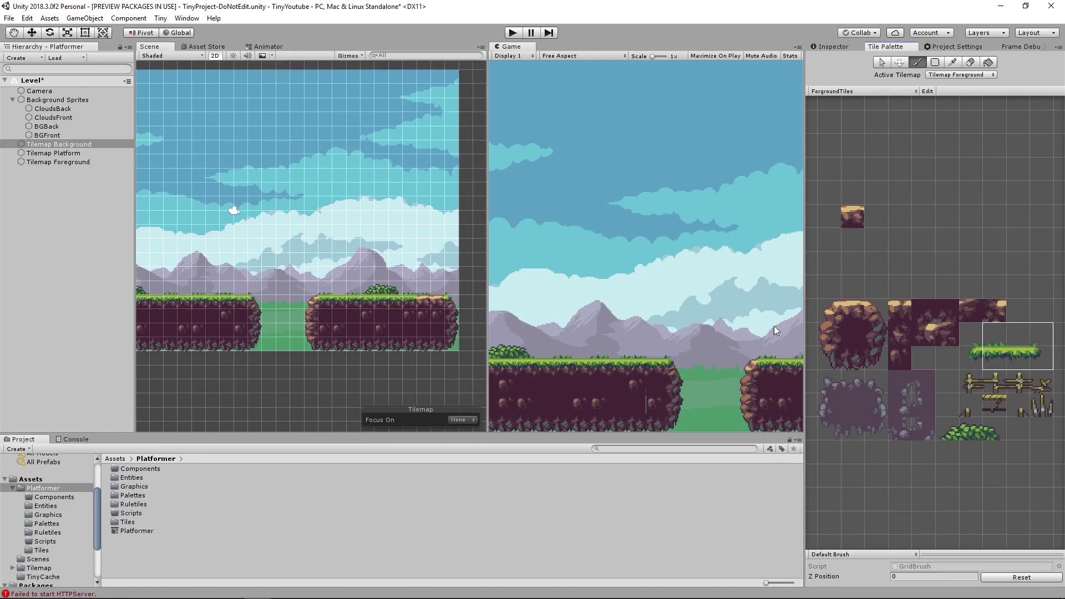
{"action": "left_click", "coordinate": [445, 292]}
{"action": "left_click_drag", "start_coordinate": [994, 334], "coordinate": [970, 363]}
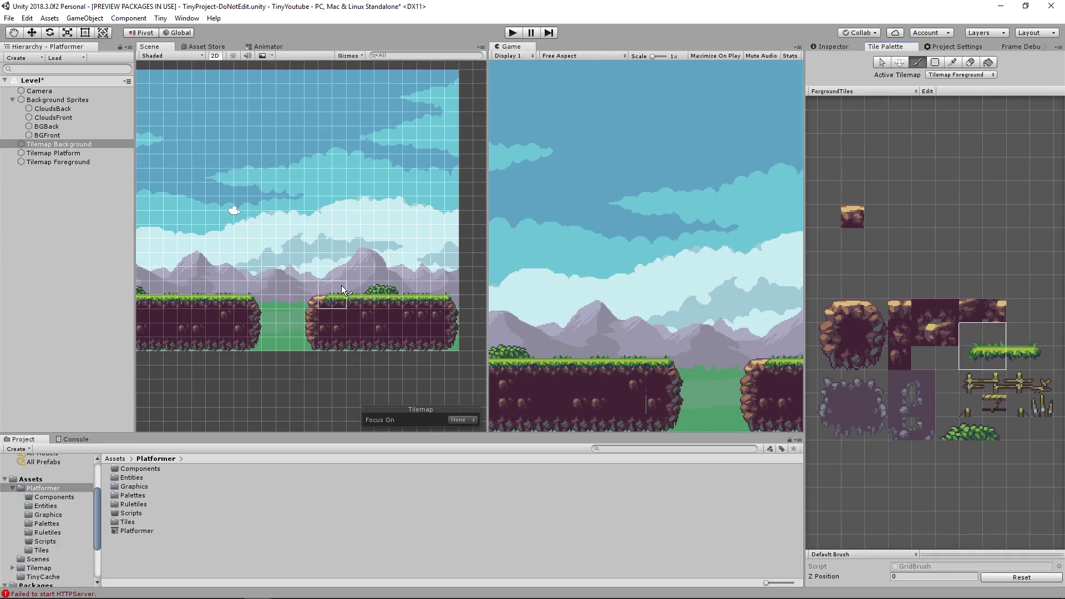
Paint a wooden bridge post on each side of the gap between the platforms, with Tilemap Background as the active tilemap
{"action": "scroll", "coordinate": [285, 205], "scroll_direction": "down", "scroll_amount": 1}
{"action": "middle_click_drag", "start_coordinate": [286, 205], "coordinate": [386, 206]}
{"action": "middle_click_drag", "start_coordinate": [351, 246], "coordinate": [310, 230]}
{"action": "middle_click_drag", "start_coordinate": [230, 168], "coordinate": [263, 166]}
{"action": "scroll", "coordinate": [263, 166], "scroll_direction": "down", "scroll_amount": 1}
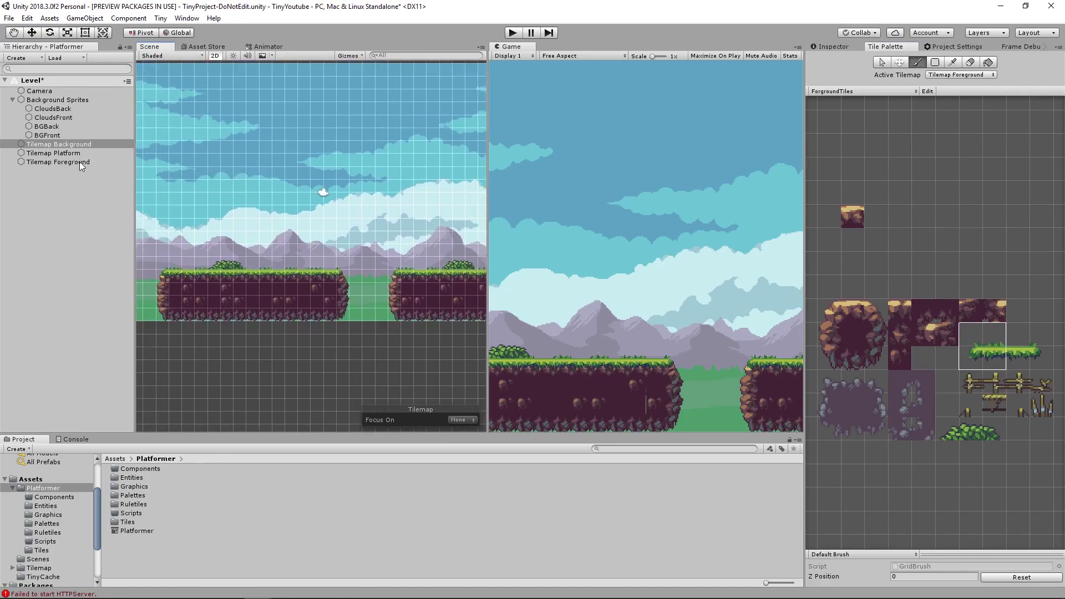
{"action": "left_click", "coordinate": [79, 144]}
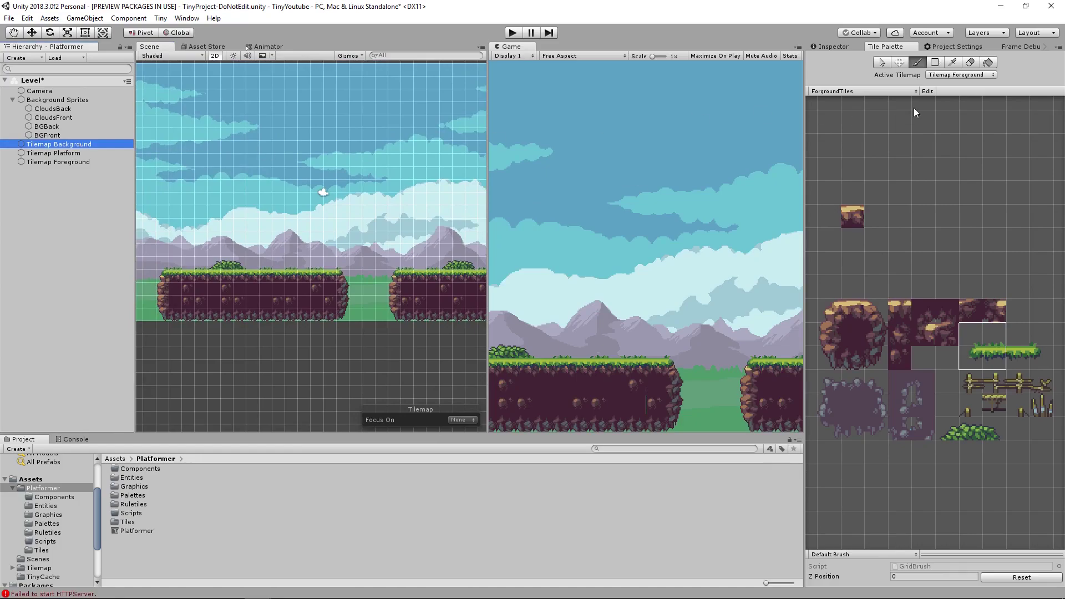
{"action": "left_click", "coordinate": [960, 74]}
{"action": "left_click", "coordinate": [979, 86]}
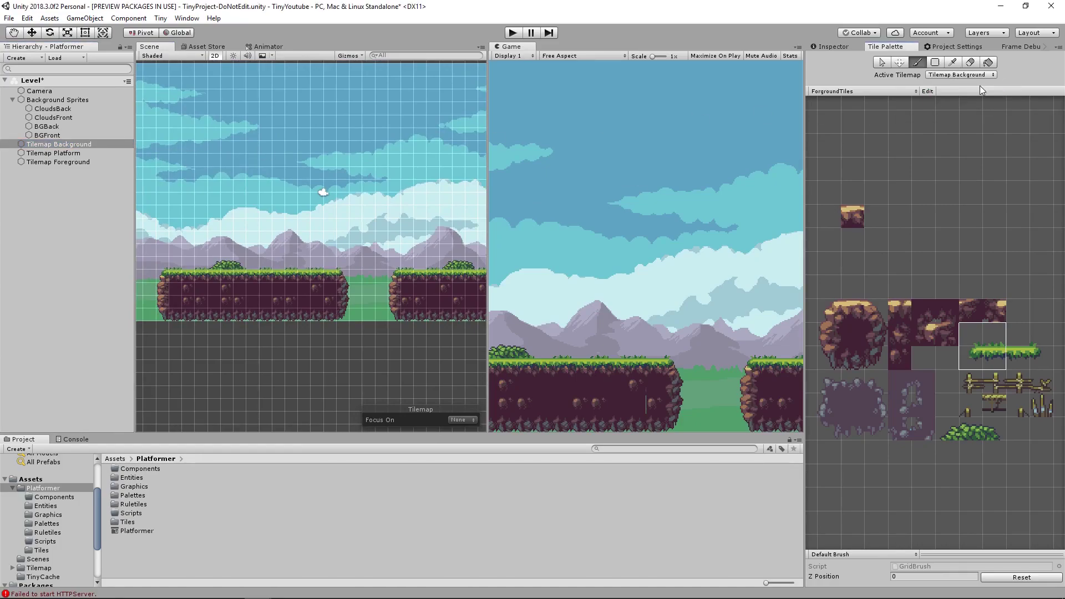
{"action": "left_click", "coordinate": [968, 410]}
{"action": "scroll", "coordinate": [397, 269], "scroll_direction": "up", "scroll_amount": 4}
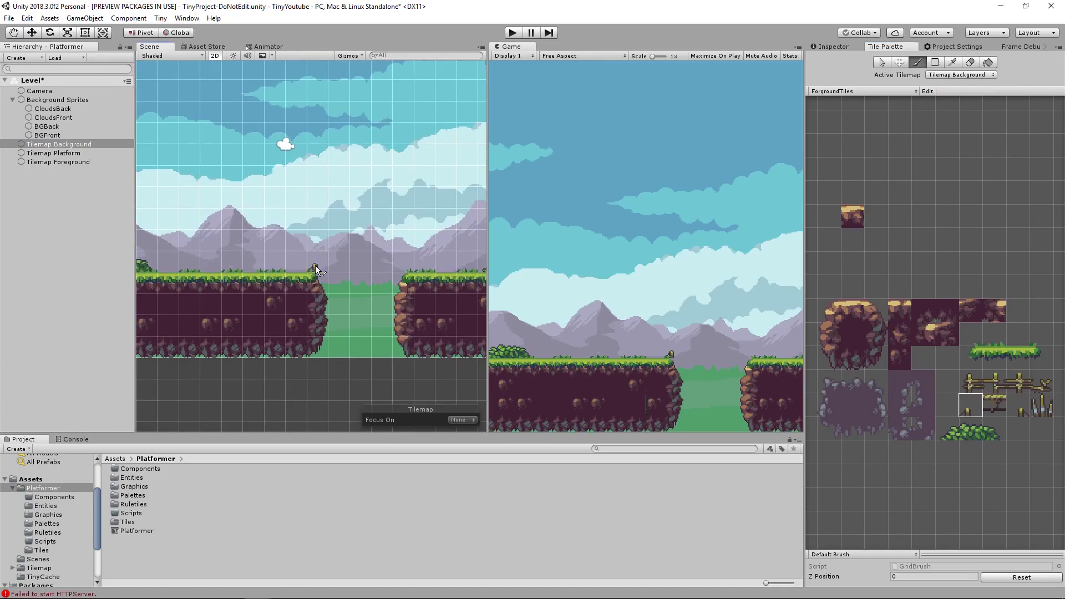
{"action": "left_click", "coordinate": [1018, 405]}
{"action": "left_click", "coordinate": [402, 261]}
Paint the rope bridge tiles across the gap between the two posts
{"action": "left_click", "coordinate": [996, 402]}
{"action": "left_click", "coordinate": [361, 304]}
{"action": "left_click_drag", "start_coordinate": [321, 282], "coordinate": [391, 275]}
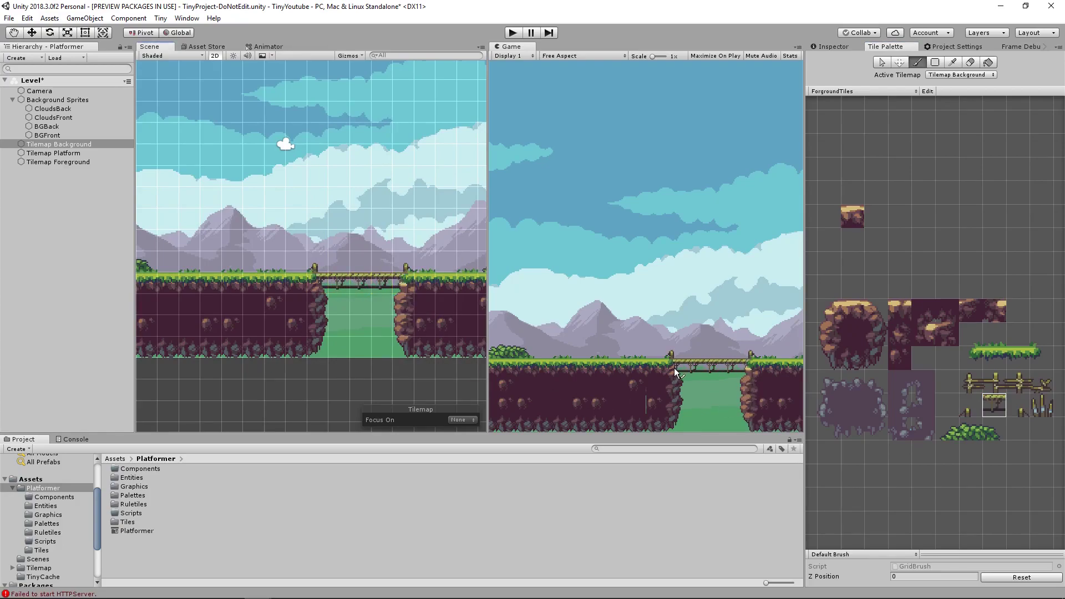
Paint the wooden fence and the pointed stakes on the left platform on Tilemap Background
{"action": "left_click_drag", "start_coordinate": [965, 382], "coordinate": [1048, 383]}
{"action": "left_click", "coordinate": [306, 274]}
{"action": "middle_click_drag", "start_coordinate": [258, 206], "coordinate": [280, 209]}
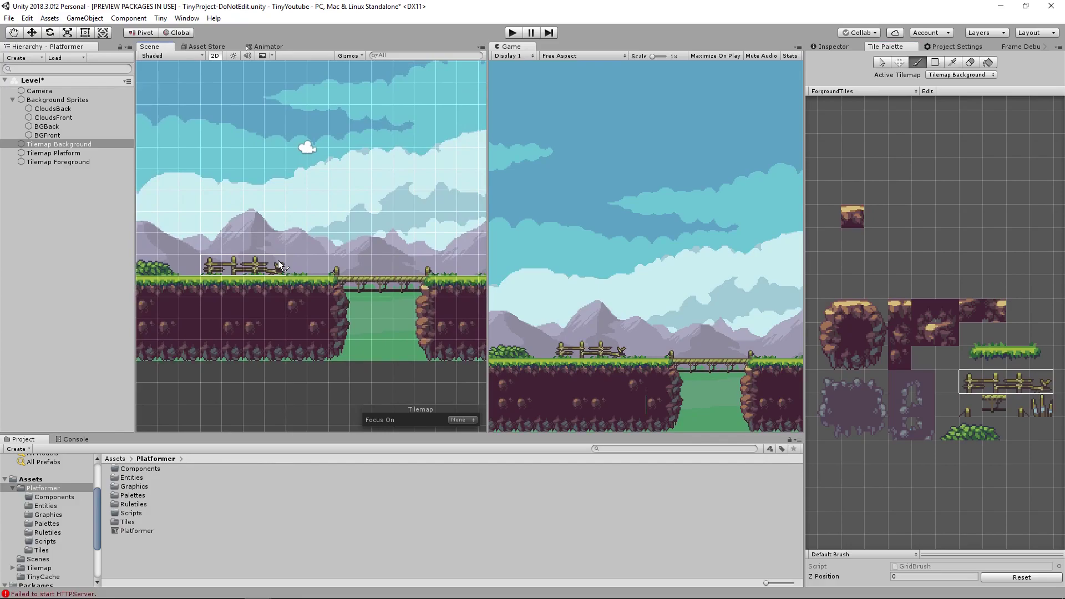
{"action": "left_click", "coordinate": [1042, 406]}
{"action": "left_click", "coordinate": [316, 269]}
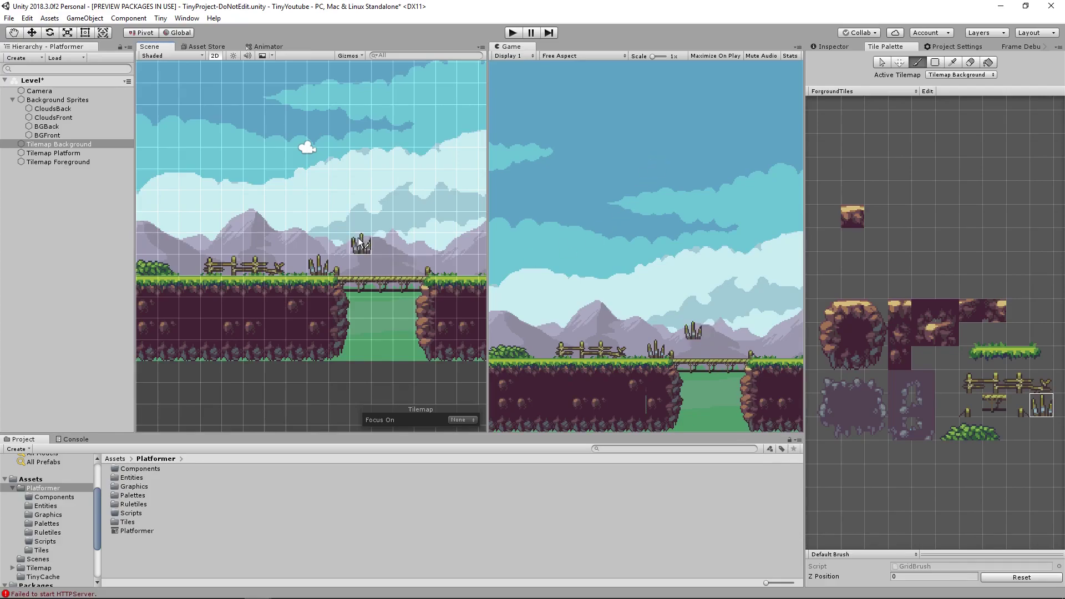
Examine the decorated level in an enlarged Scene view, including the bridge and the background decorations
{"action": "scroll", "coordinate": [363, 240], "scroll_direction": "down", "scroll_amount": 14}
{"action": "middle_click_drag", "start_coordinate": [343, 187], "coordinate": [315, 232]}
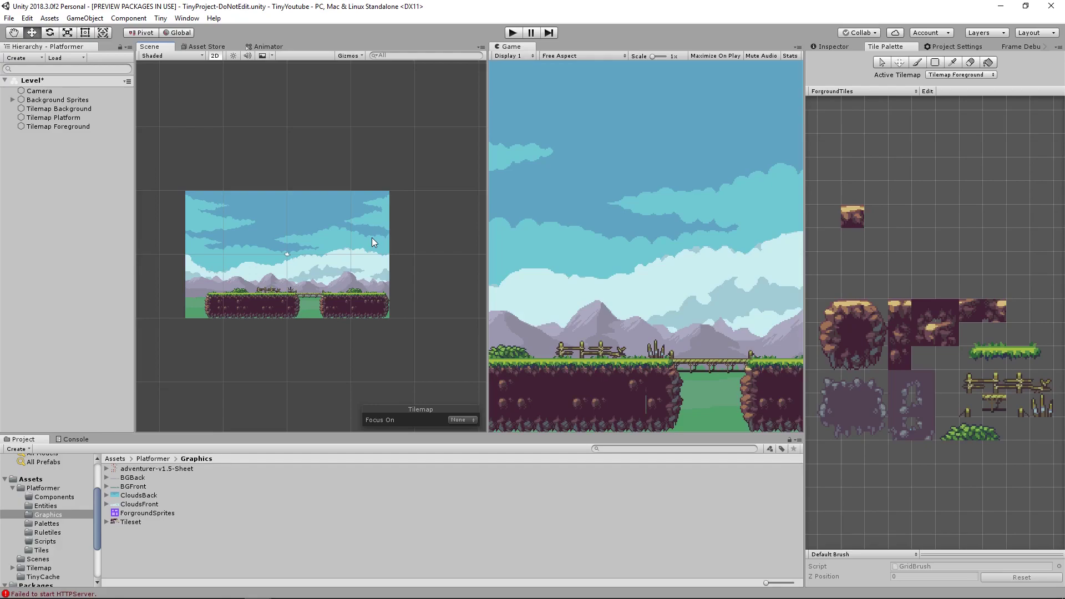
{"action": "scroll", "coordinate": [372, 238], "scroll_direction": "up", "scroll_amount": 10}
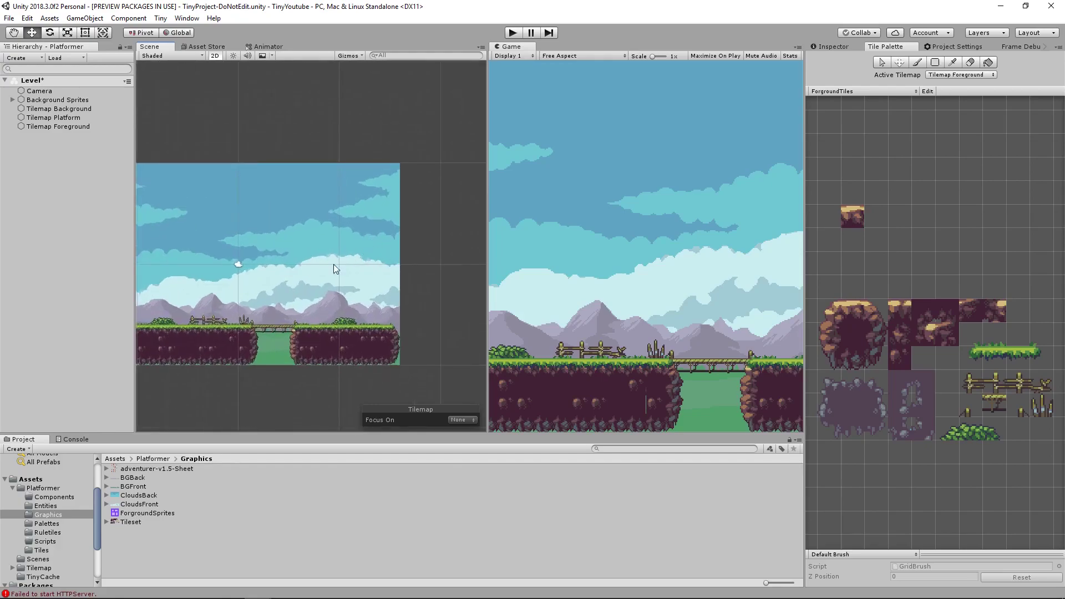
{"action": "middle_click_drag", "start_coordinate": [349, 261], "coordinate": [436, 244]}
{"action": "scroll", "coordinate": [391, 273], "scroll_direction": "up", "scroll_amount": 7}
{"action": "scroll", "coordinate": [391, 299], "scroll_direction": "down", "scroll_amount": 4}
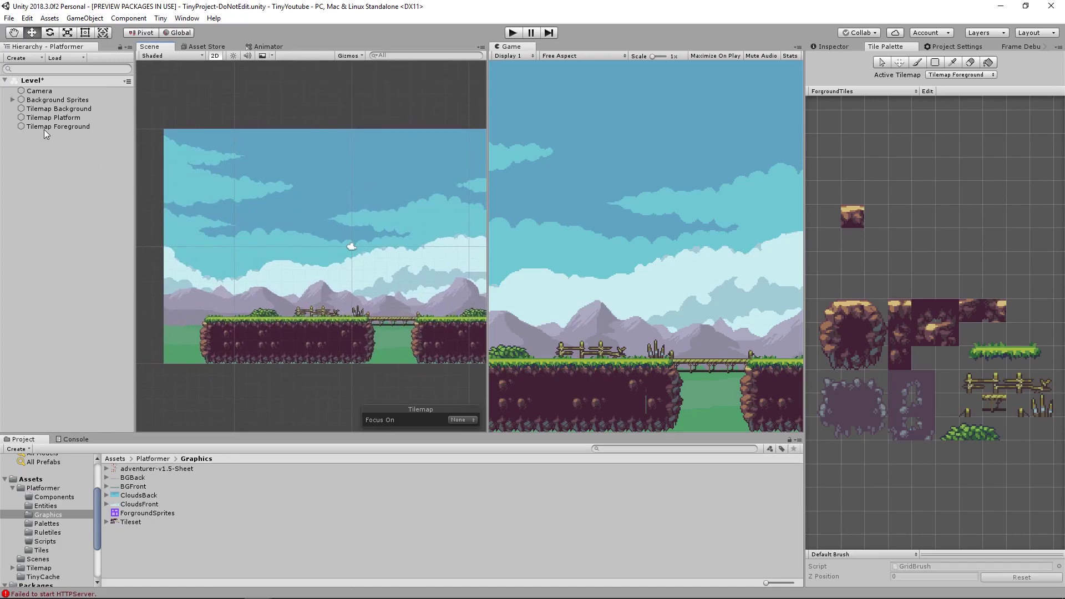
{"action": "left_click", "coordinate": [59, 109]}
{"action": "scroll", "coordinate": [372, 318], "scroll_direction": "up", "scroll_amount": 5}
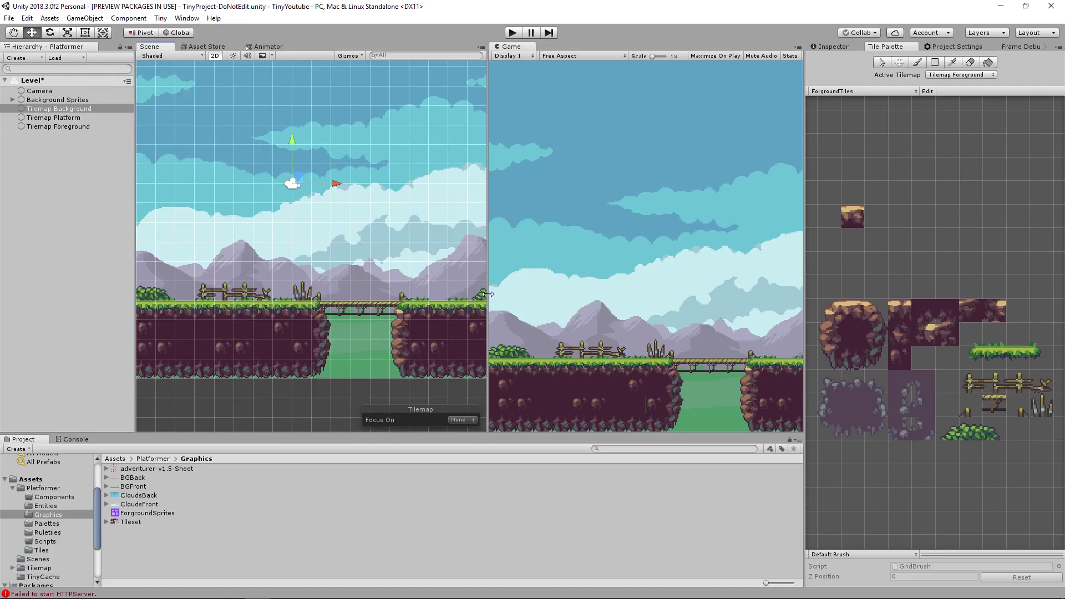
{"action": "left_click_drag", "start_coordinate": [488, 294], "coordinate": [711, 302]}
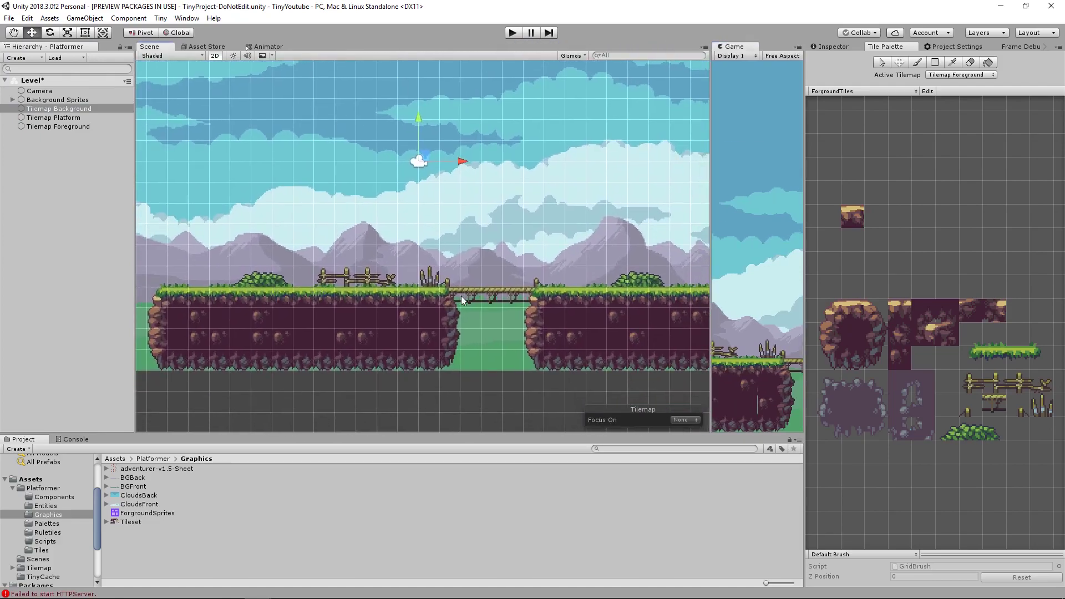
{"action": "middle_click_drag", "start_coordinate": [606, 219], "coordinate": [511, 245]}
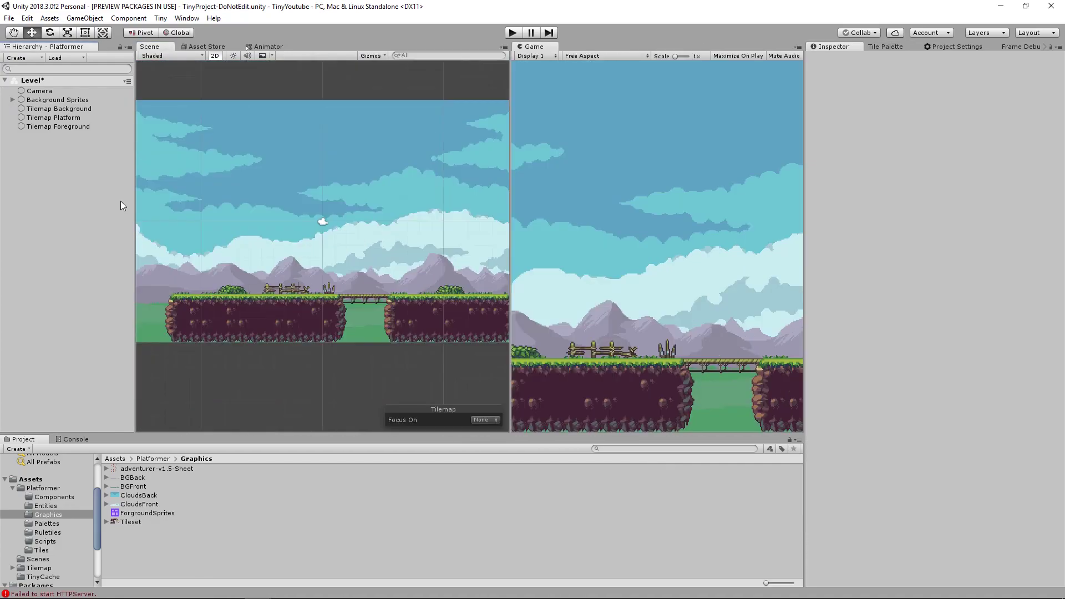
Disable the Tilemap Platform and Tilemap Foreground entities together
{"action": "left_click", "coordinate": [29, 118]}
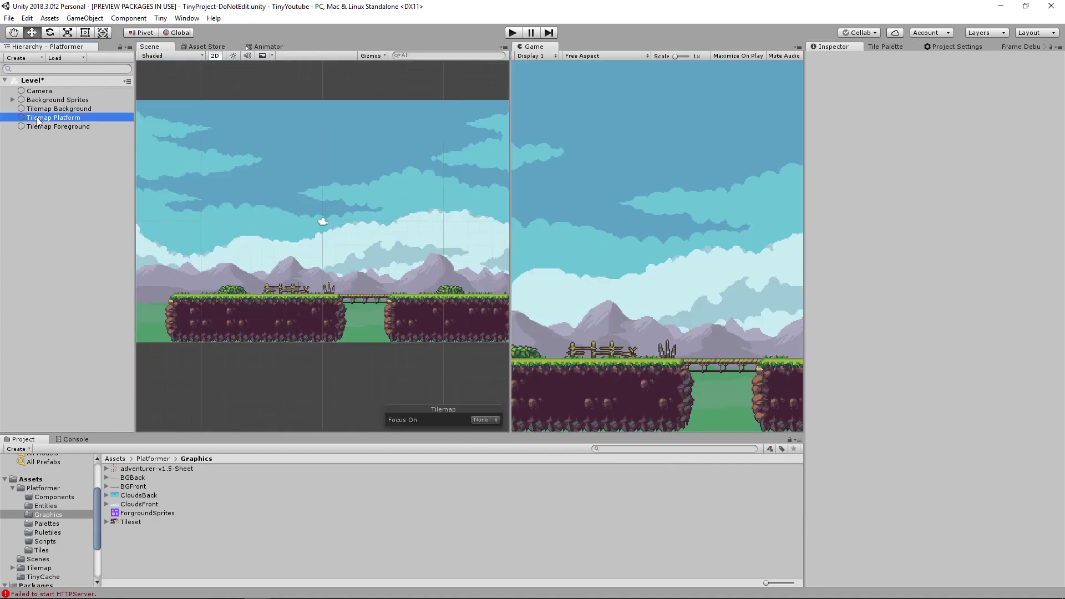
{"action": "left_click", "coordinate": [45, 125], "text": "shift"}
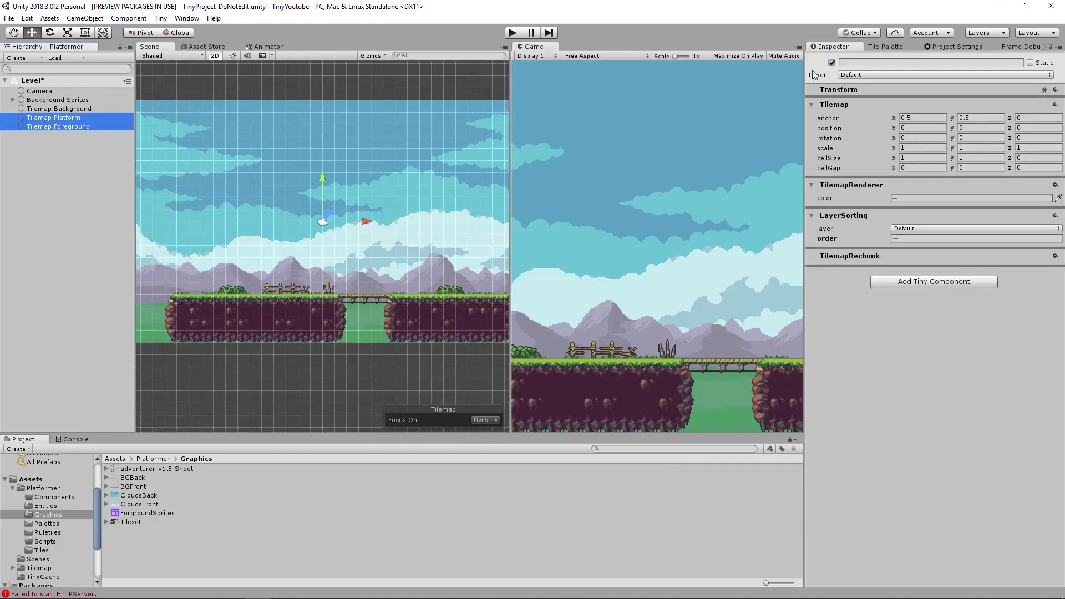
{"action": "left_click", "coordinate": [832, 62]}
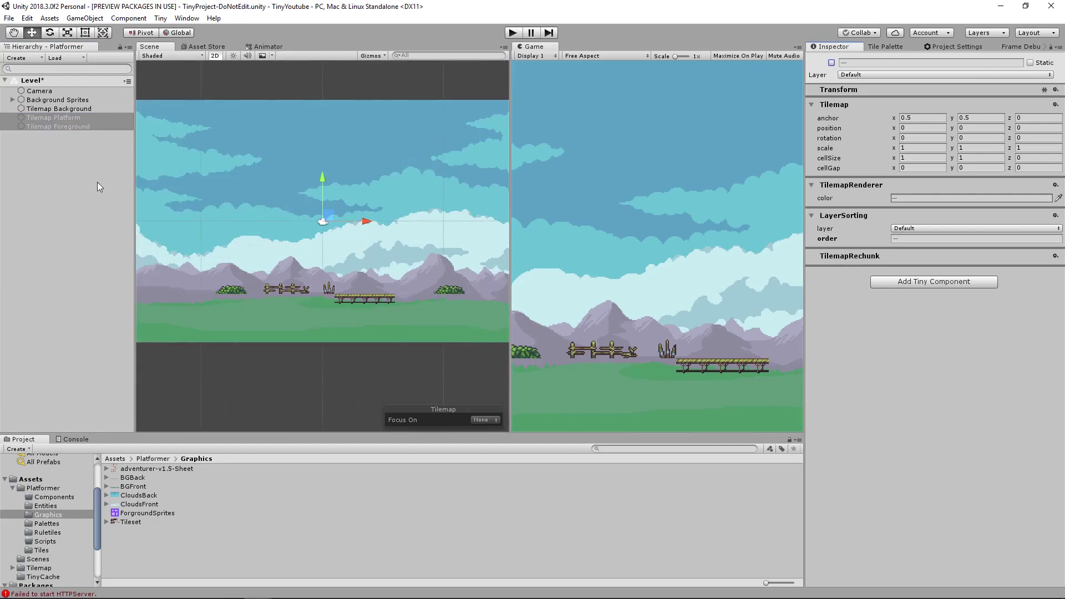
{"action": "left_click", "coordinate": [85, 165]}
Erase the rope bridge tiles from Tilemap Background
{"action": "left_click", "coordinate": [79, 109]}
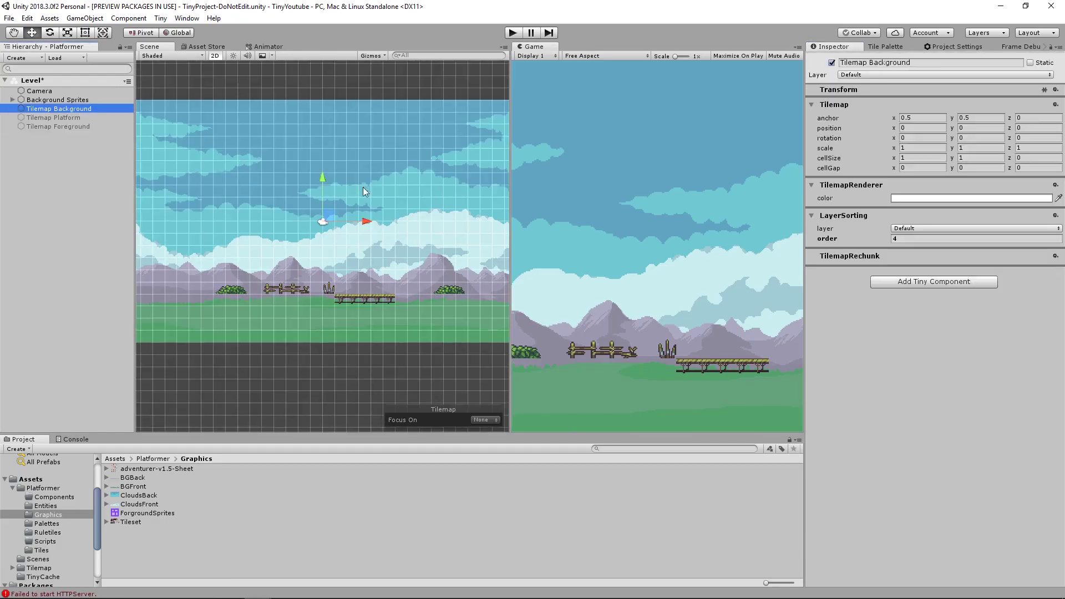
{"action": "left_click", "coordinate": [910, 46]}
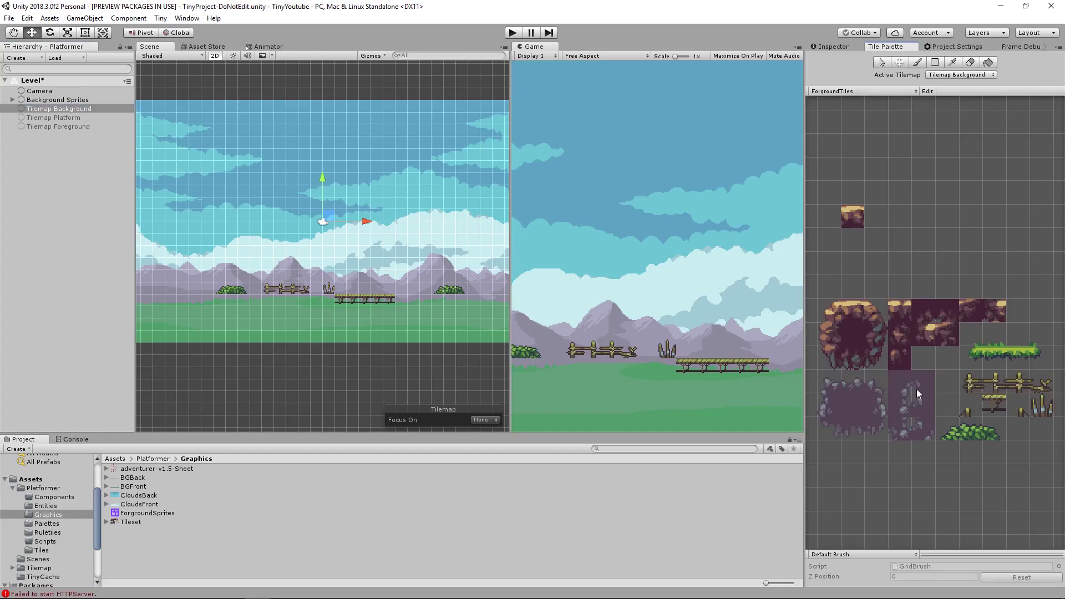
{"action": "left_click", "coordinate": [987, 409]}
{"action": "left_click", "coordinate": [353, 301]}
{"action": "left_click", "coordinate": [366, 299], "text": "shift"}
{"action": "left_click_drag", "start_coordinate": [378, 299], "coordinate": [390, 299], "text": "shift"}
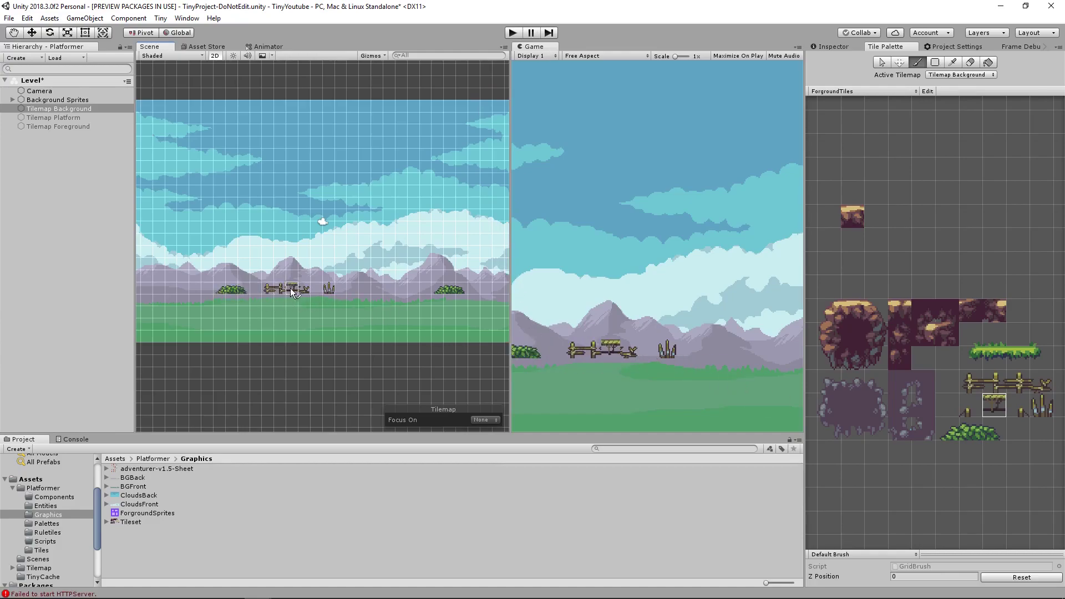
Run the project to check the level in the browser build, and stop the run back in Unity
{"action": "left_click", "coordinate": [510, 34]}
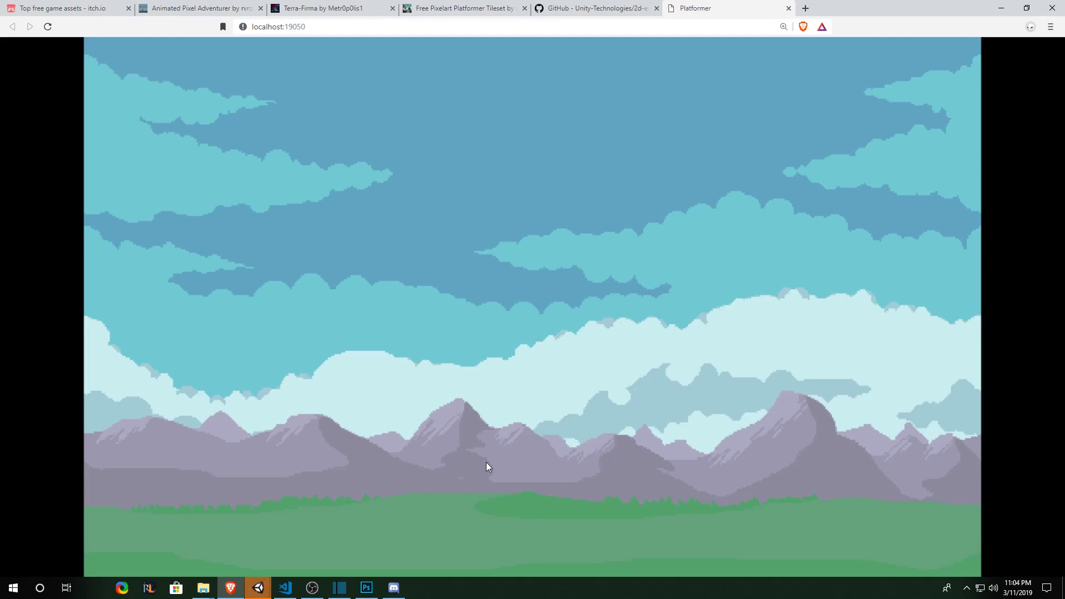
{"action": "mouse_move", "coordinate": [258, 588]}
{"action": "left_click", "coordinate": [318, 540]}
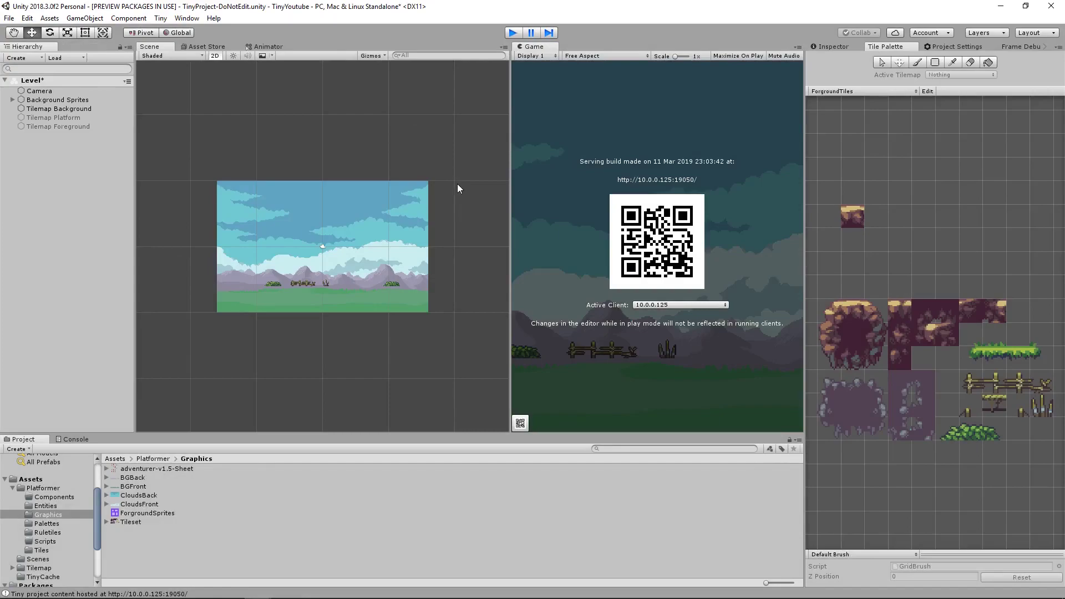
{"action": "scroll", "coordinate": [357, 264], "scroll_direction": "up", "scroll_amount": 3}
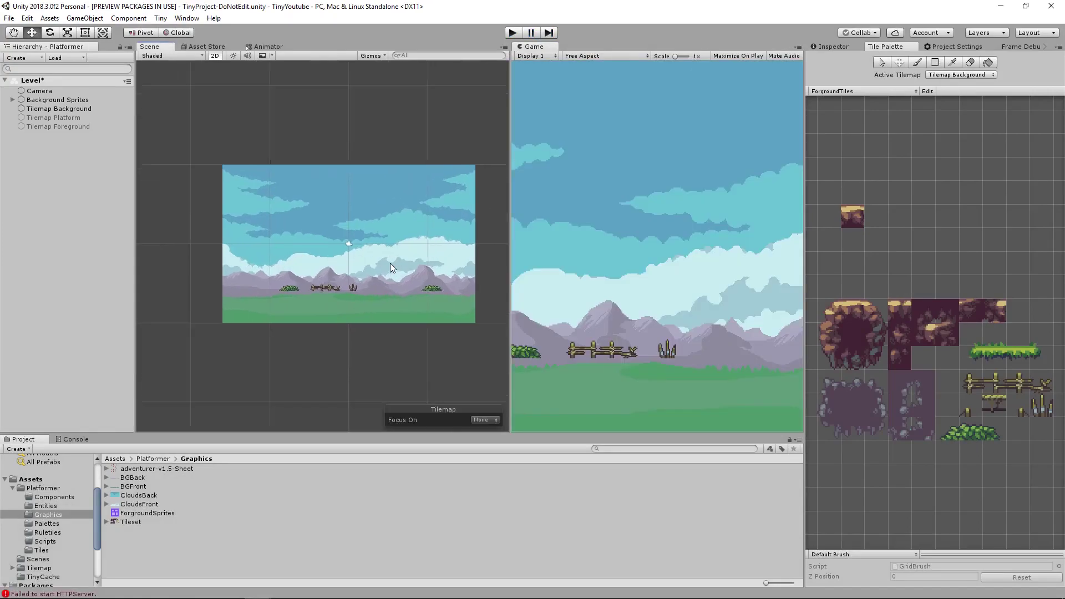
Paint a patch of the palette's grass tiles on Tilemap Background in the empty area below the scenery
{"action": "left_click", "coordinate": [991, 359]}
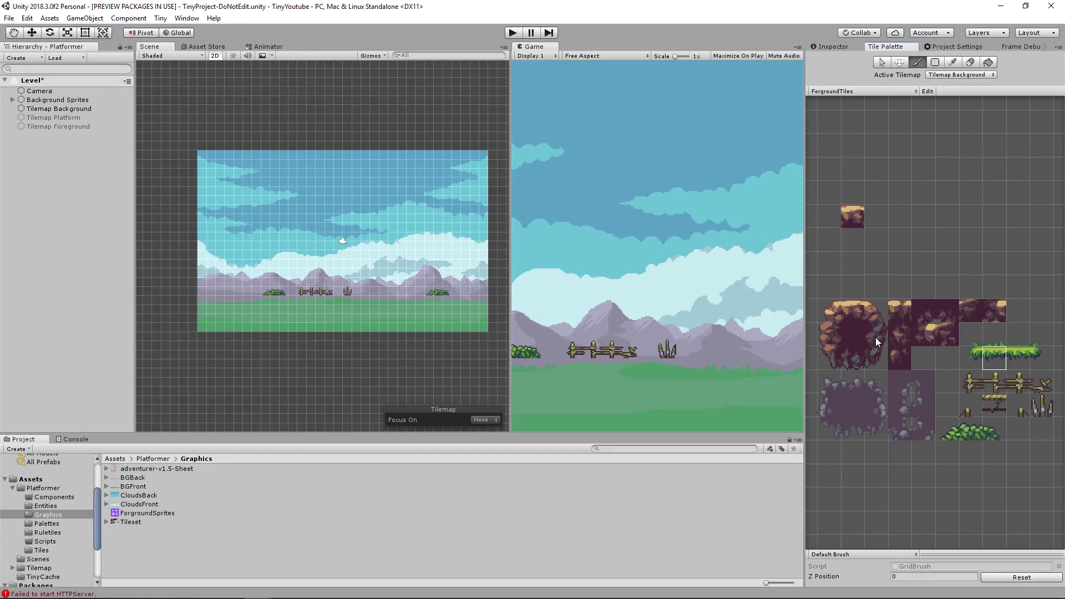
{"action": "middle_click_drag", "start_coordinate": [452, 352], "coordinate": [433, 77]}
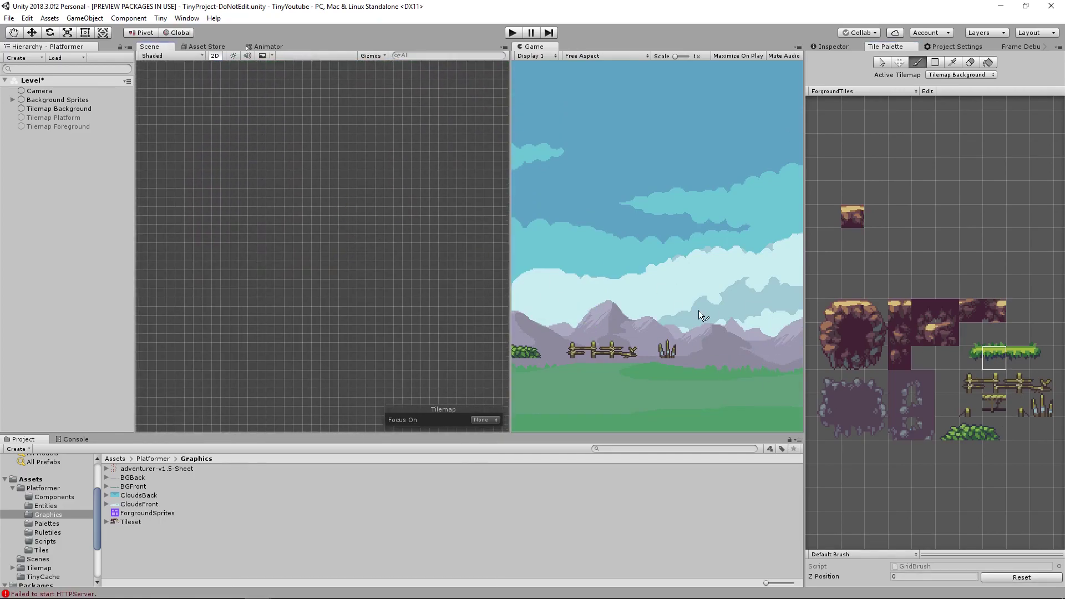
{"action": "left_click", "coordinate": [839, 313]}
{"action": "left_click_drag", "start_coordinate": [978, 354], "coordinate": [983, 343]}
{"action": "left_click", "coordinate": [267, 351]}
{"action": "scroll", "coordinate": [268, 352], "scroll_direction": "up", "scroll_amount": 5}
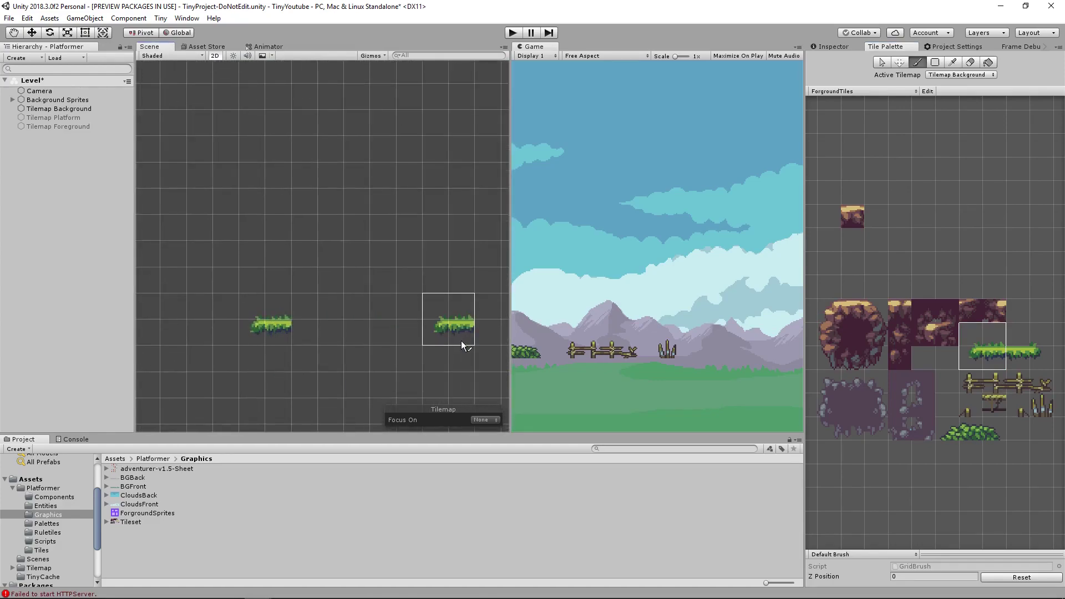
{"action": "scroll", "coordinate": [461, 341], "scroll_direction": "up", "scroll_amount": 1}
Remove the grass patch below the scenery by painting over it with an empty palette cell
{"action": "left_click", "coordinate": [899, 287]}
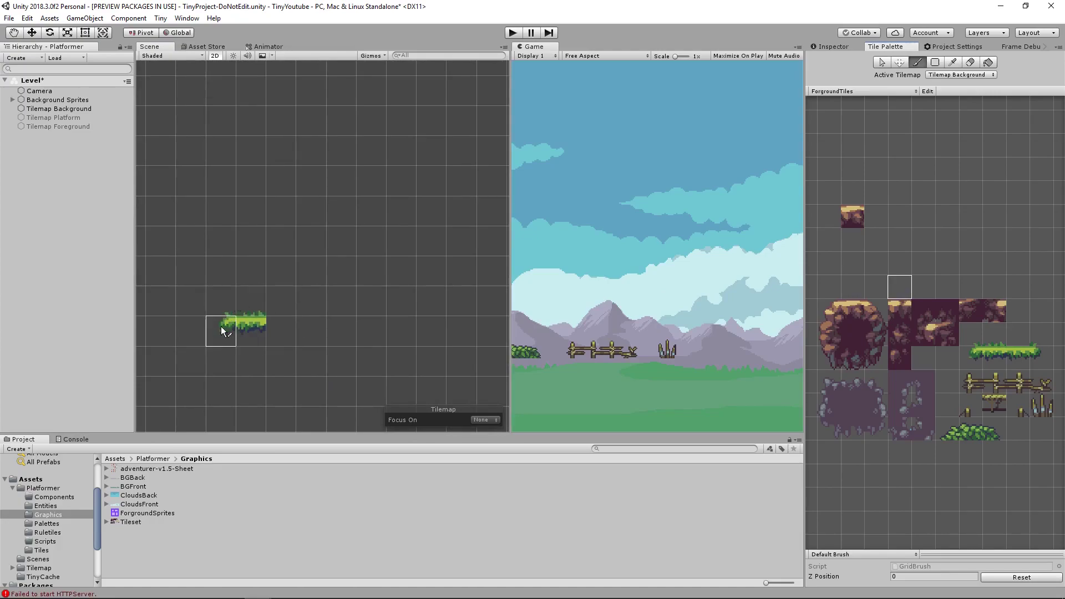
{"action": "scroll", "coordinate": [251, 168], "scroll_direction": "down", "scroll_amount": 5}
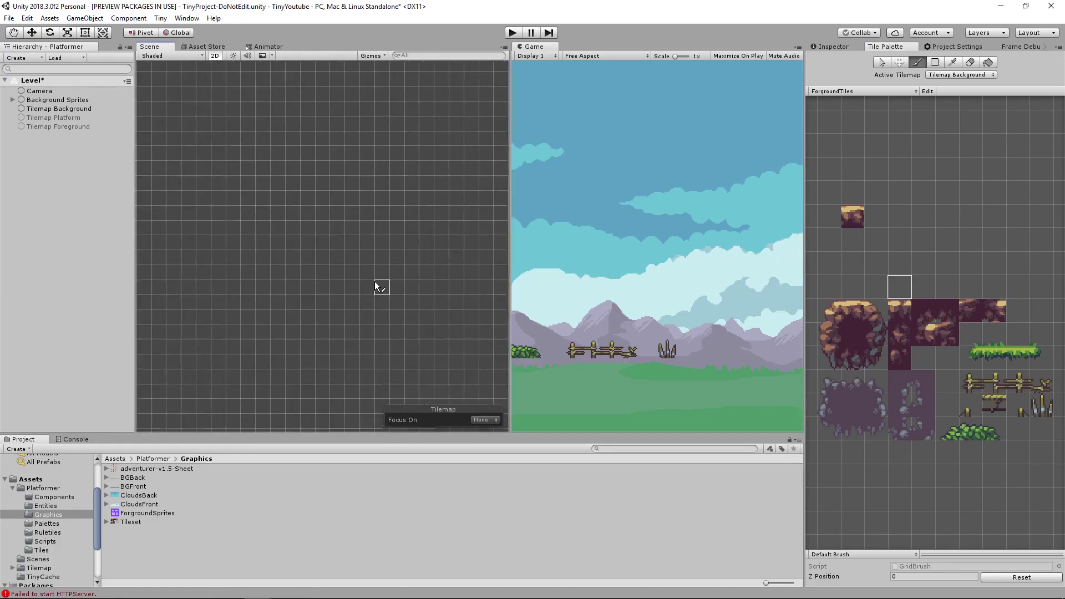
{"action": "scroll", "coordinate": [374, 290], "scroll_direction": "down", "scroll_amount": 10}
{"action": "middle_click_drag", "start_coordinate": [426, 177], "coordinate": [299, 331]}
{"action": "scroll", "coordinate": [272, 270], "scroll_direction": "up", "scroll_amount": 5}
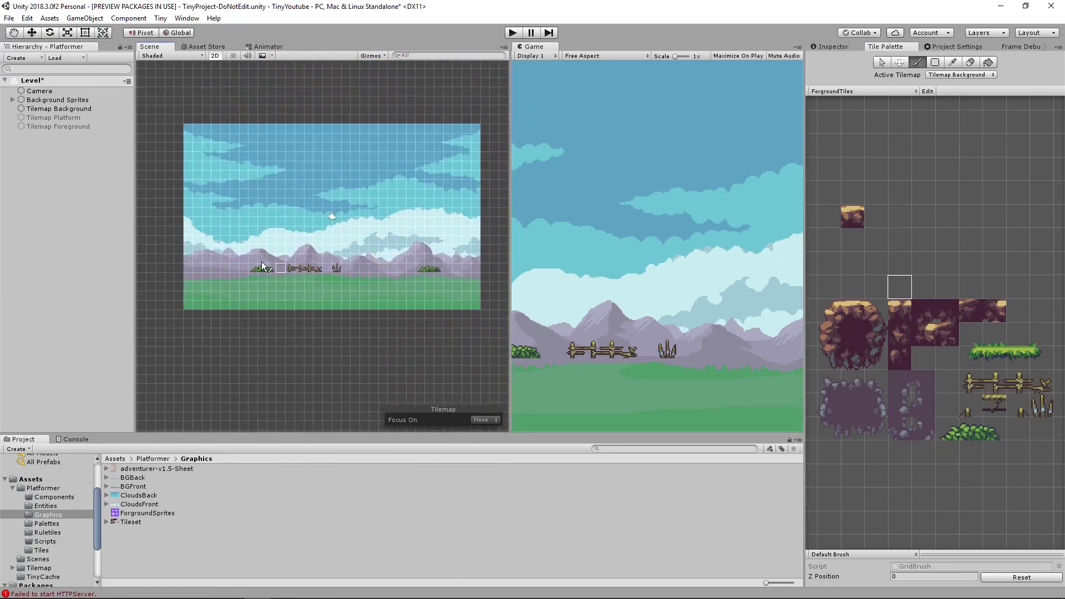
Run the project again and switch to the browser to check the Tilemap Background decorations
{"action": "left_click", "coordinate": [516, 30]}
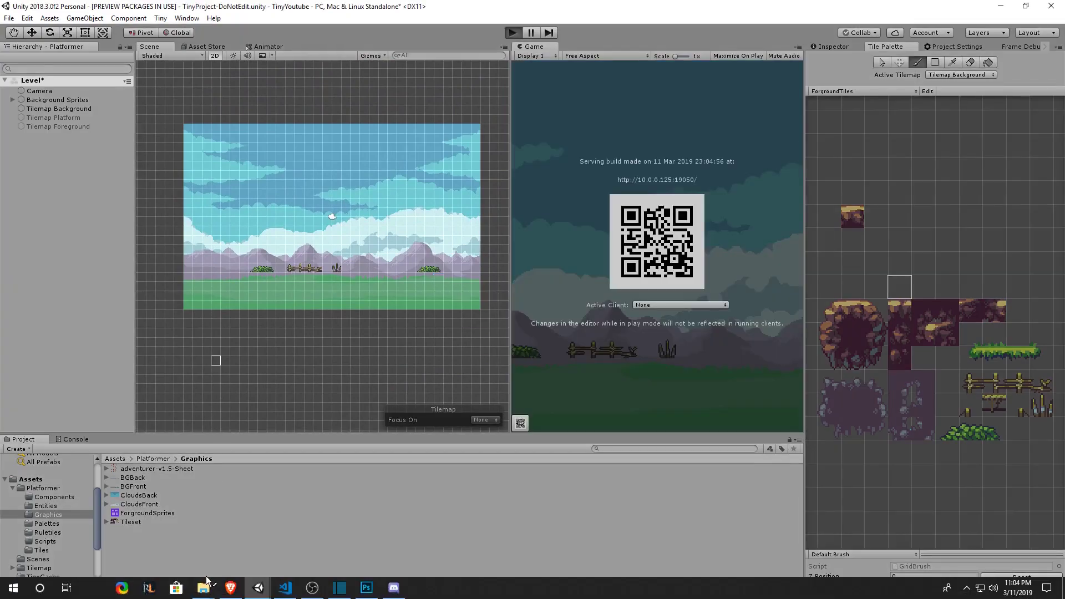
{"action": "left_click", "coordinate": [231, 590]}
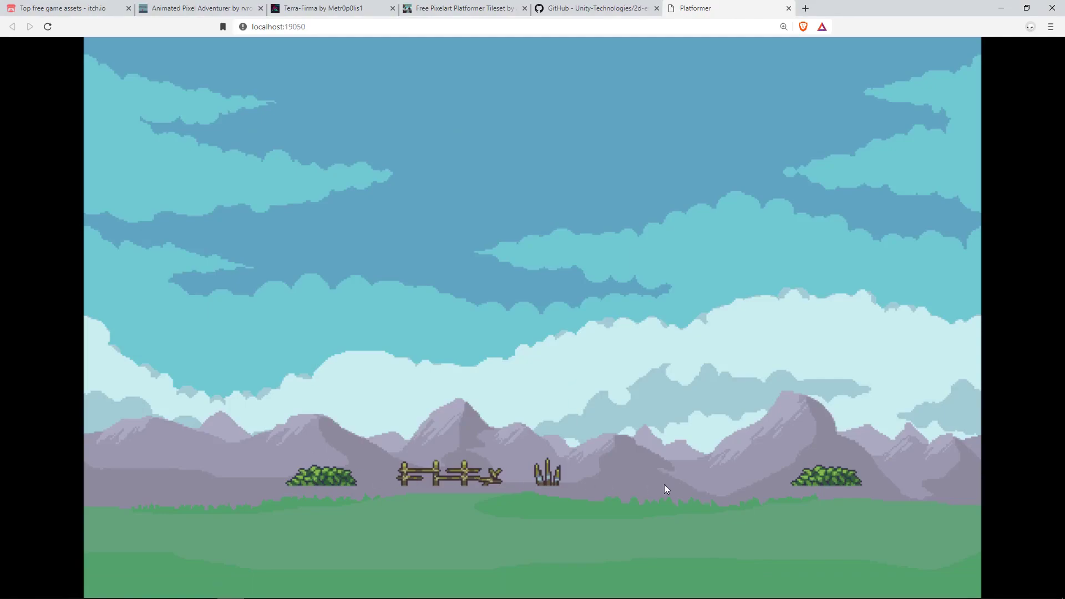